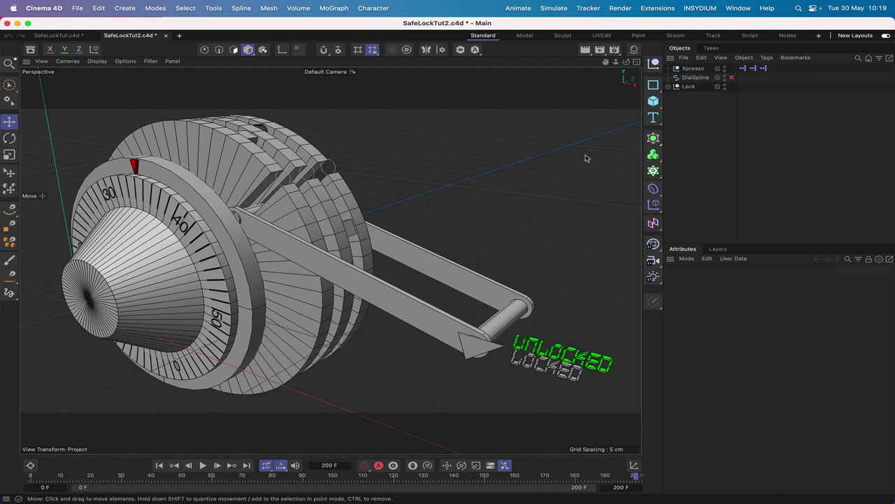
{"action": "left_click_drag", "start_coordinate": [606, 62], "coordinate": [636, 57]}
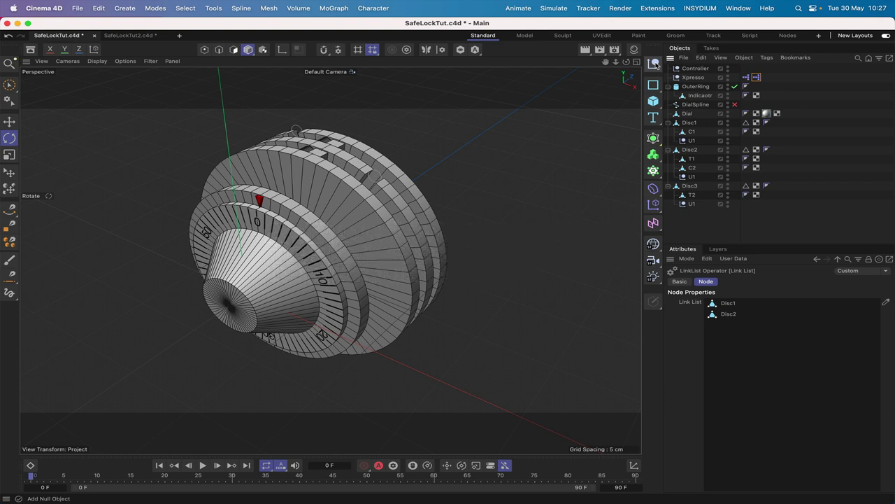
Step: Add a null named D&D1 directly above Dial in the hierarchy and make Dial and Disc1 its children
{"action": "left_click", "coordinate": [657, 64]}
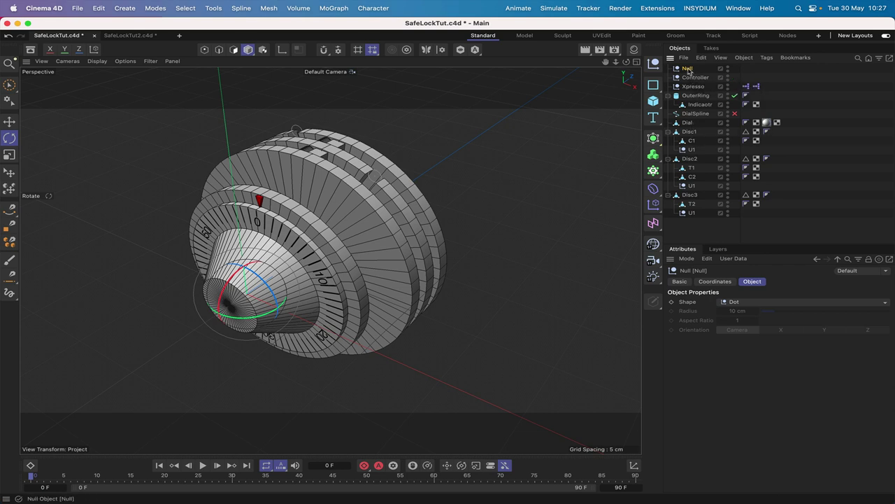
{"action": "left_click_drag", "start_coordinate": [688, 68], "coordinate": [687, 119]}
{"action": "double_click", "coordinate": [685, 115]}
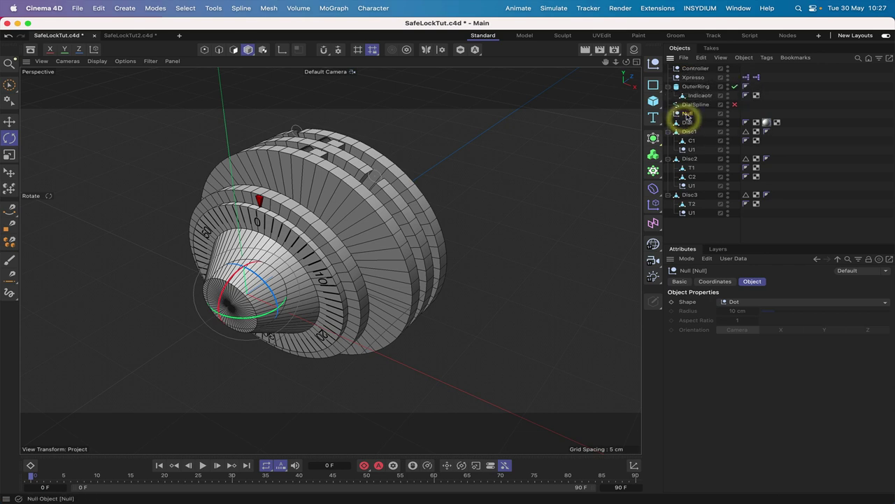
{"action": "type", "text": "D"}
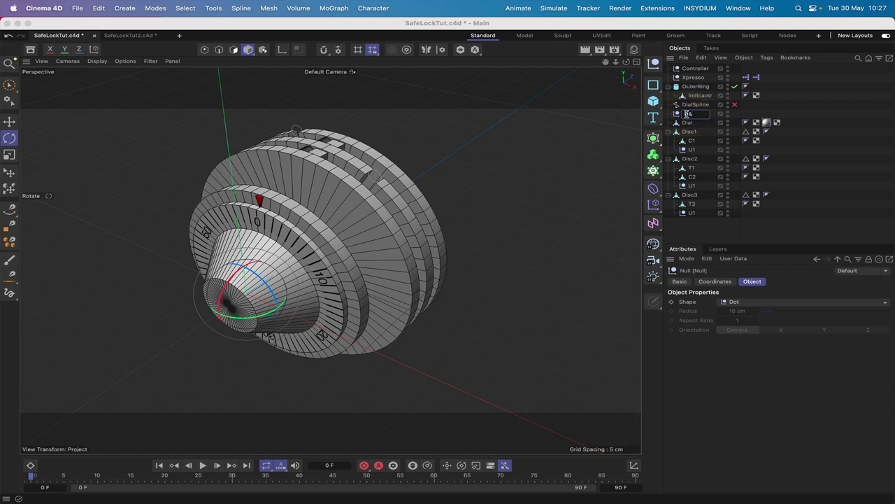
{"action": "key", "text": "Return"}
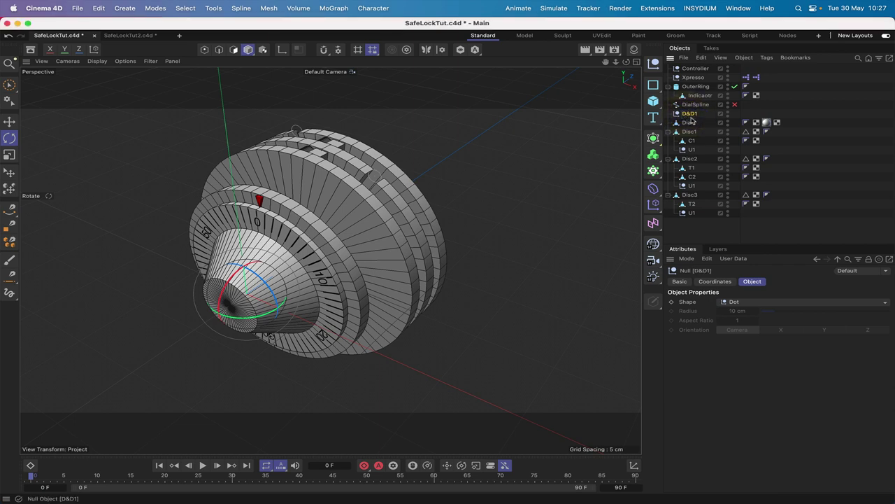
{"action": "mouse_move", "coordinate": [689, 123]}
{"action": "left_mouse_down"}
{"action": "mouse_move", "coordinate": [693, 133]}
{"action": "mouse_move", "coordinate": [691, 115]}
{"action": "left_mouse_up"}
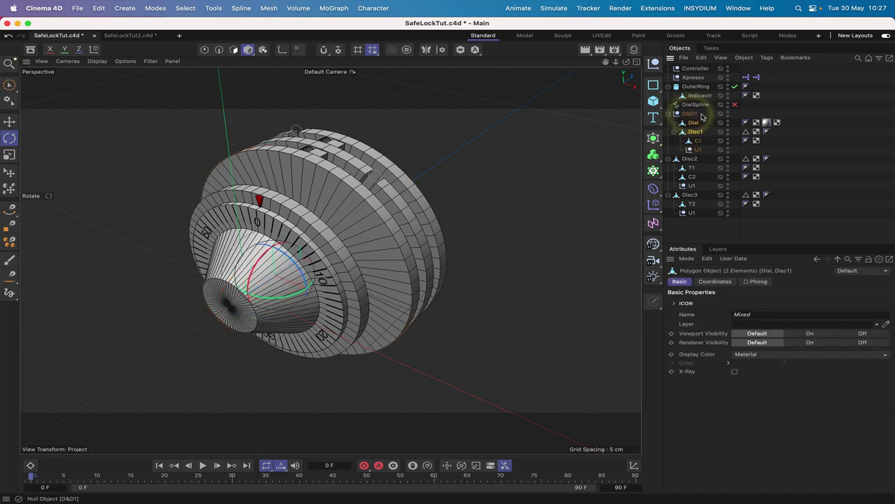
Step: In the second XPresso tag on the Xpresso null, replace Disc1 with D&D1 as first entry of the Link List feeding the Disc1 node
{"action": "left_click", "coordinate": [757, 78]}
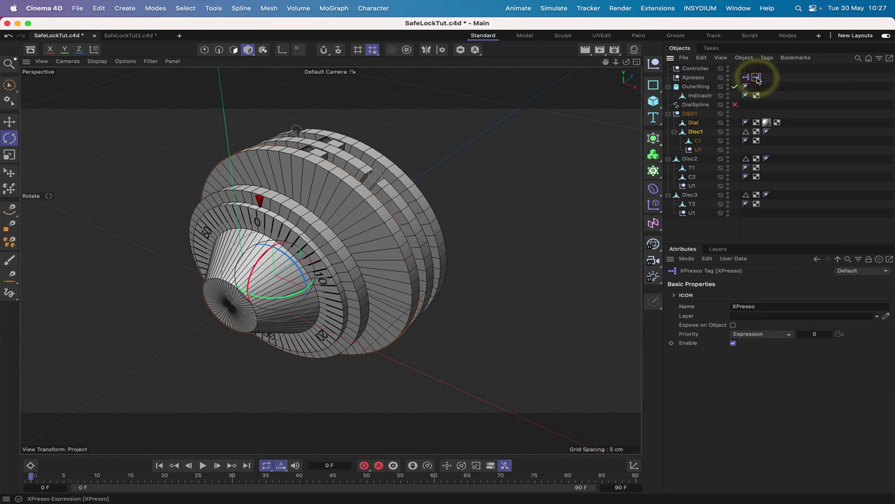
{"action": "double_click", "coordinate": [757, 79]}
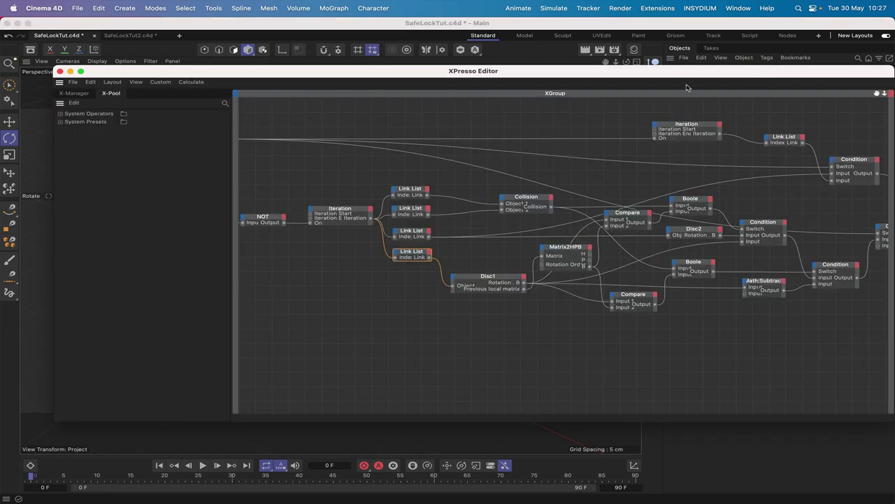
{"action": "left_click_drag", "start_coordinate": [691, 75], "coordinate": [506, 27]}
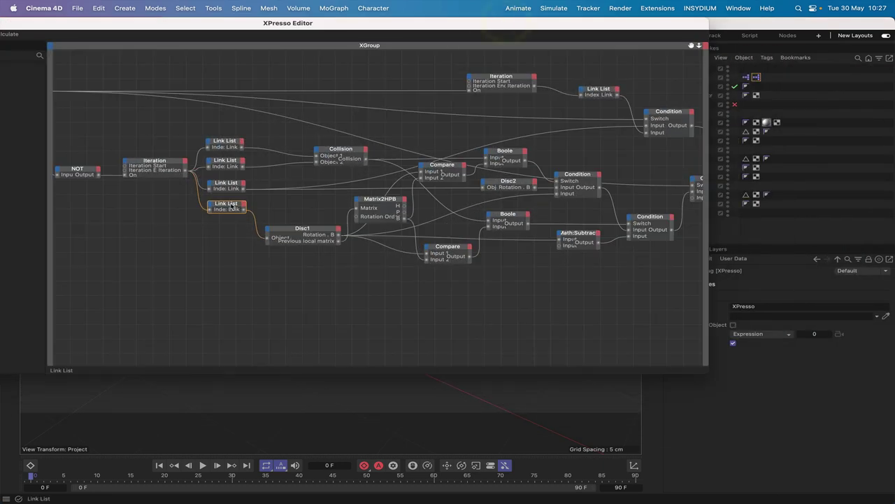
{"action": "left_click", "coordinate": [226, 204]}
{"action": "left_click_drag", "start_coordinate": [665, 28], "coordinate": [578, 26]}
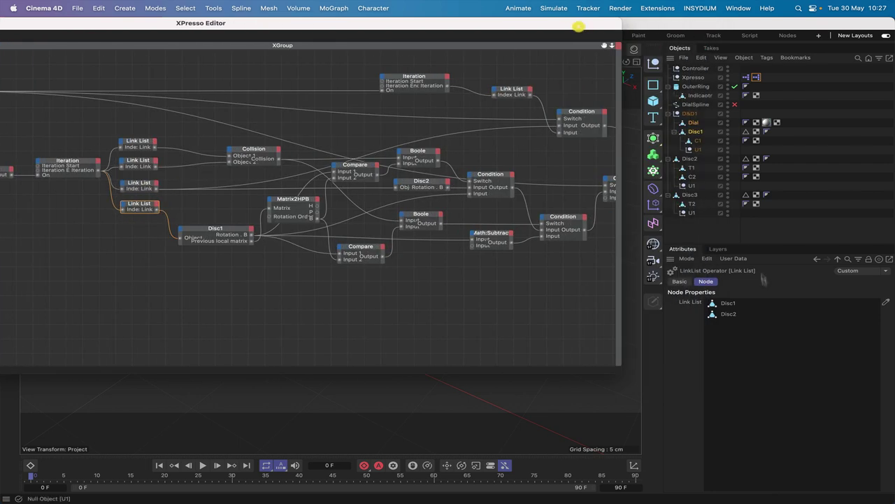
{"action": "left_click", "coordinate": [731, 304]}
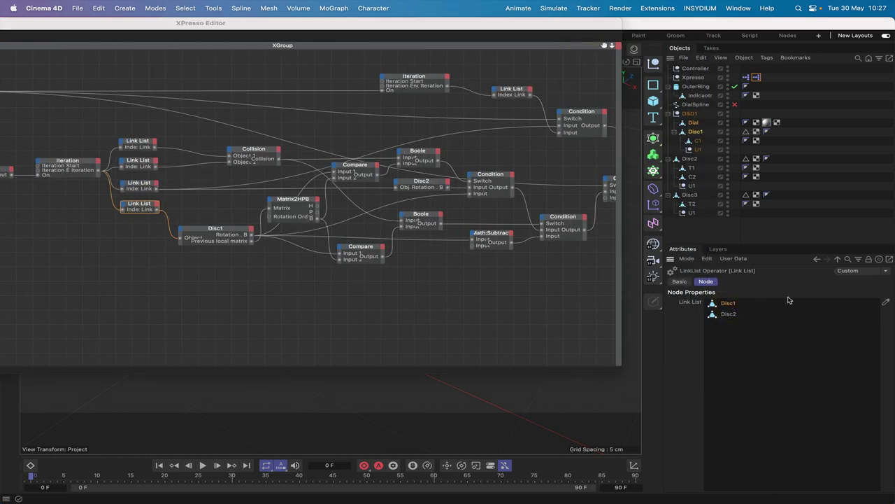
{"action": "left_click", "coordinate": [690, 114]}
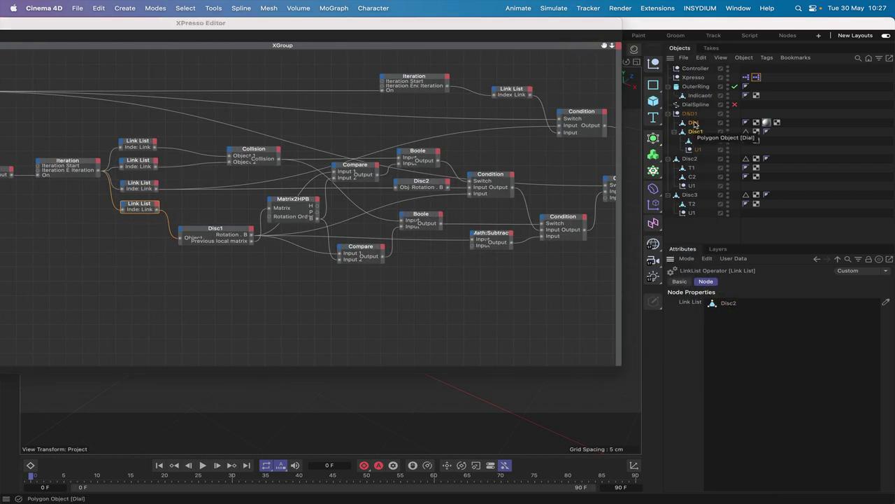
{"action": "left_click_drag", "start_coordinate": [691, 117], "coordinate": [727, 300]}
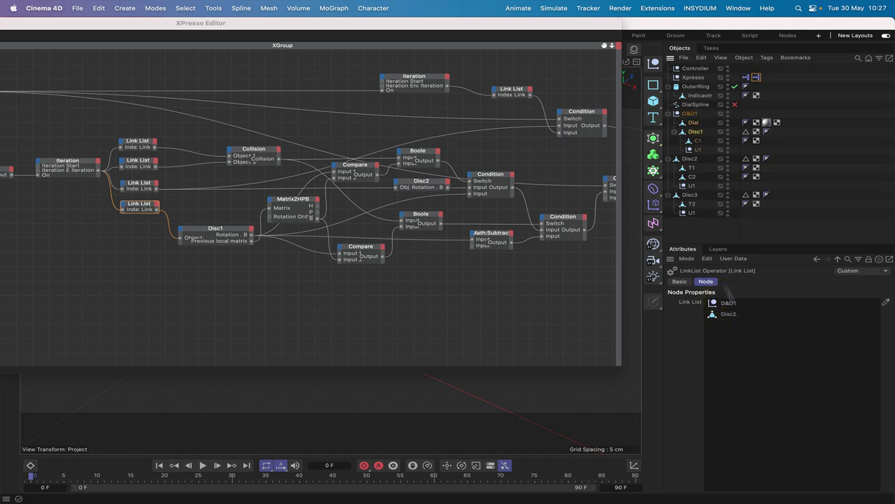
Step: Replace Dial with D&D1 at the head of the Link List feeding the Condition node, and close the XPresso Editor
{"action": "left_click_drag", "start_coordinate": [604, 45], "coordinate": [527, 47]}
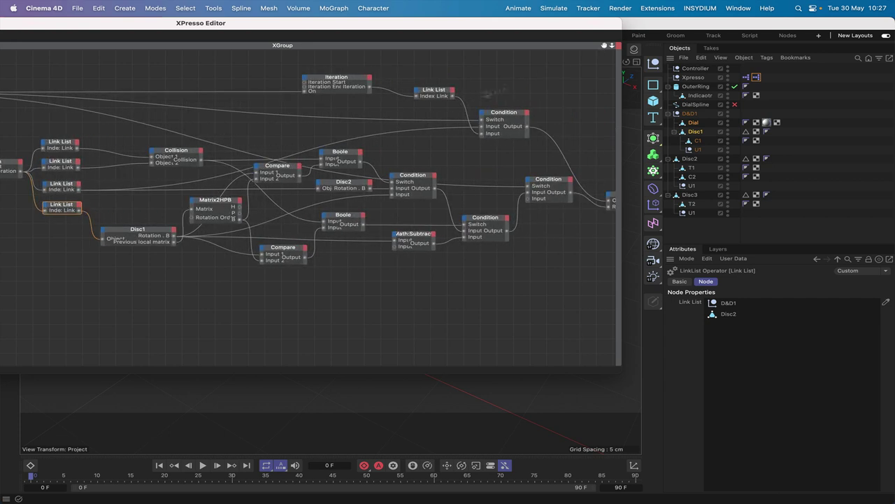
{"action": "left_click", "coordinate": [435, 91]}
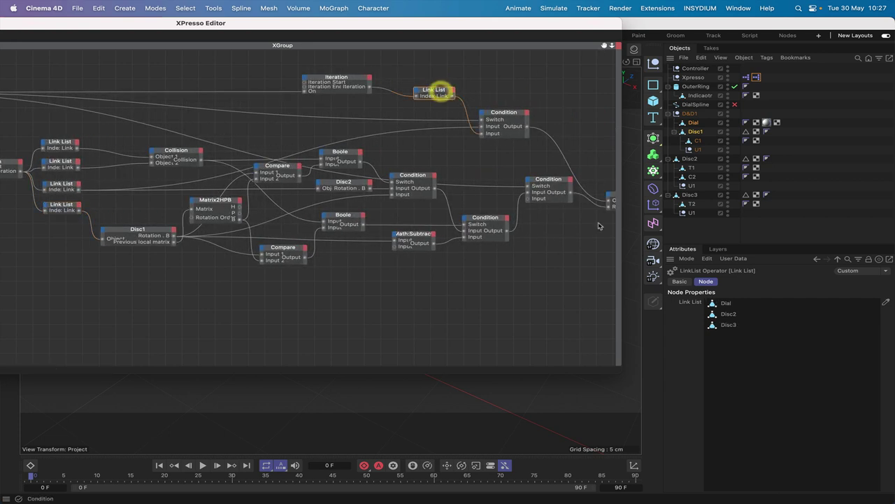
{"action": "left_click", "coordinate": [722, 306]}
{"action": "key", "text": "Delete"}
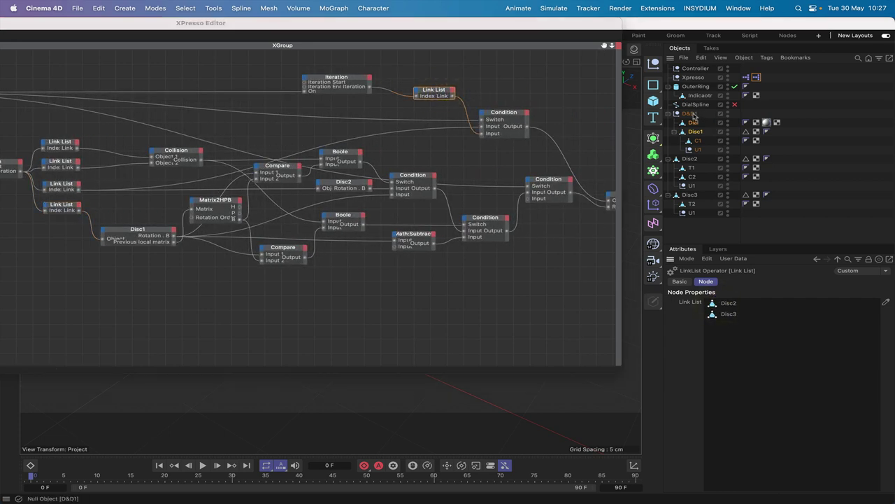
{"action": "left_click", "coordinate": [724, 302]}
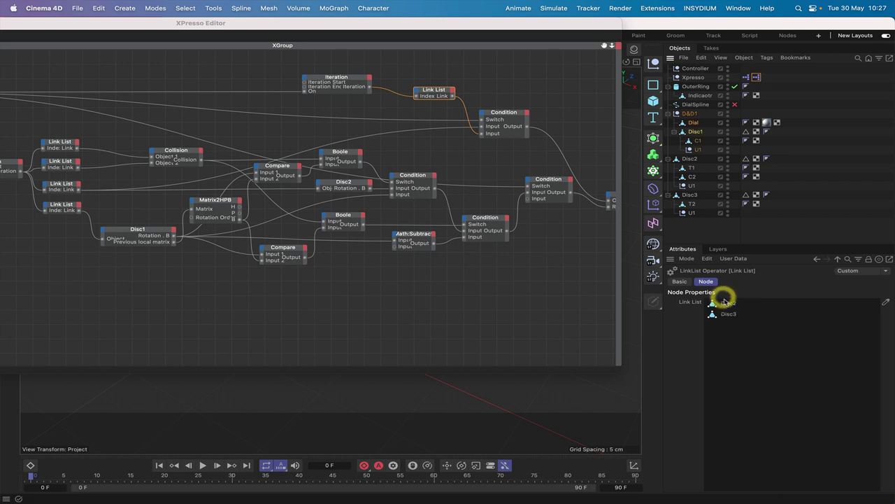
{"action": "left_click_drag", "start_coordinate": [693, 114], "coordinate": [713, 301]}
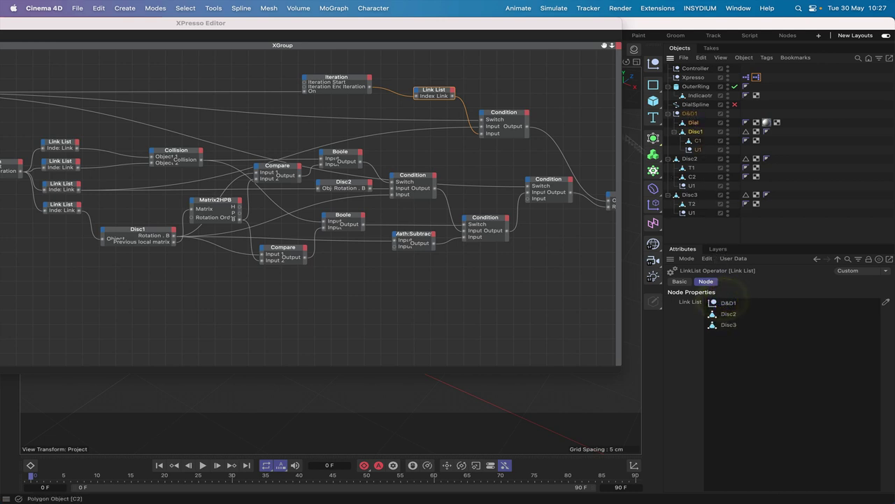
{"action": "double_click", "coordinate": [549, 25]}
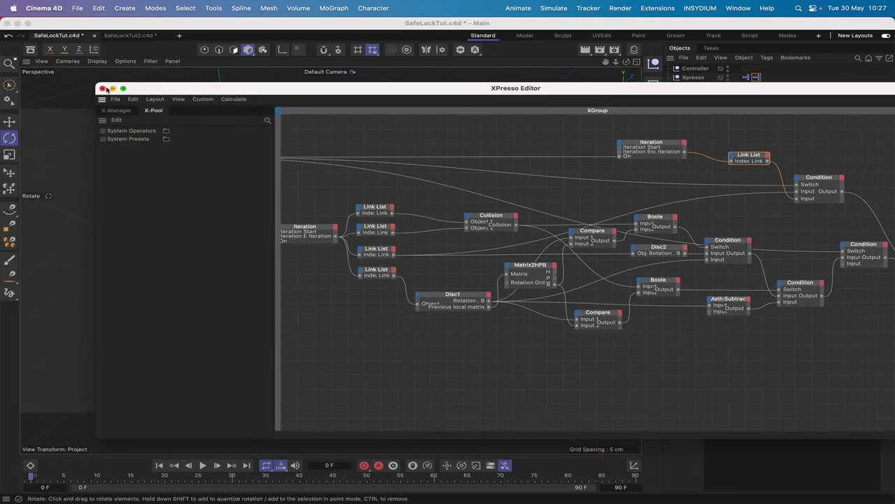
{"action": "left_click", "coordinate": [102, 89]}
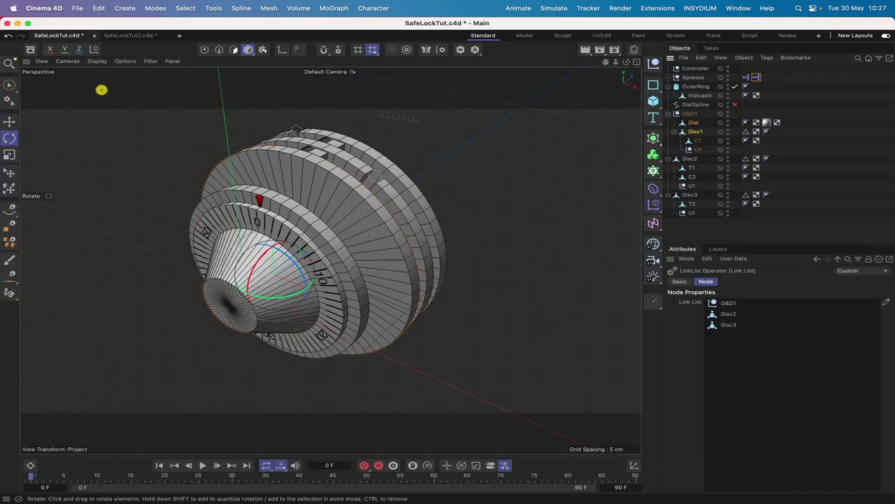
Step: Test the lock by setting the Controller to Free and rotating D&D1 about its bank axis, and switch the Controller back to Reset
{"action": "left_click", "coordinate": [699, 69]}
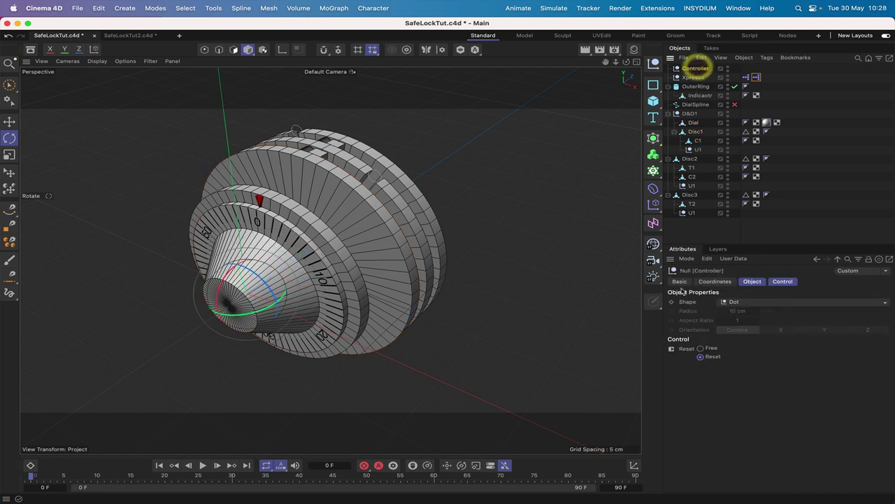
{"action": "left_click", "coordinate": [701, 348]}
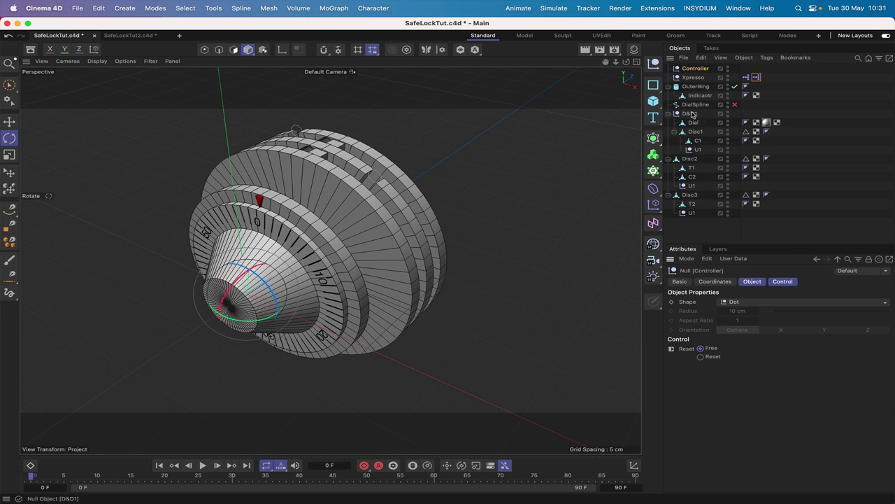
{"action": "left_click", "coordinate": [691, 114]}
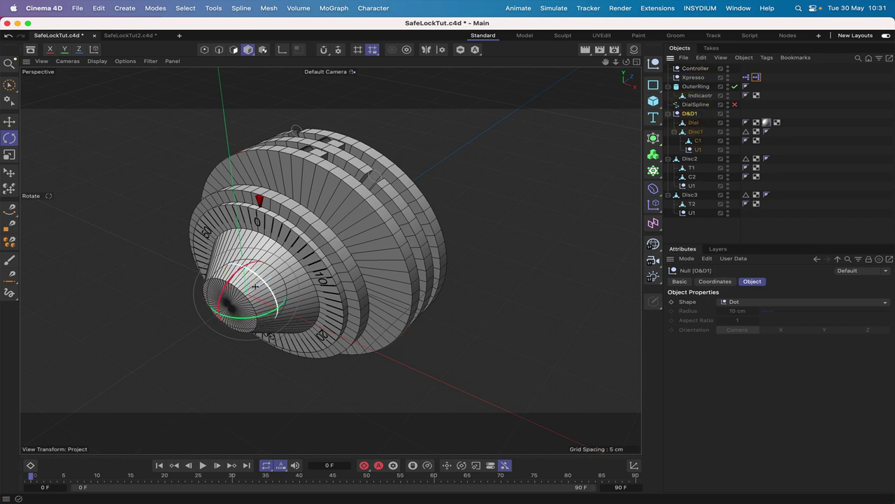
{"action": "left_click_drag", "start_coordinate": [259, 274], "coordinate": [249, 310]}
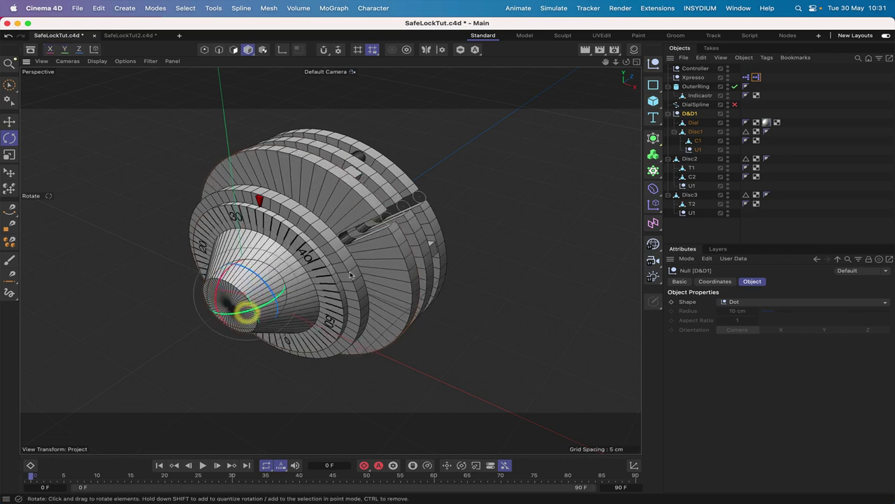
{"action": "left_click", "coordinate": [695, 68]}
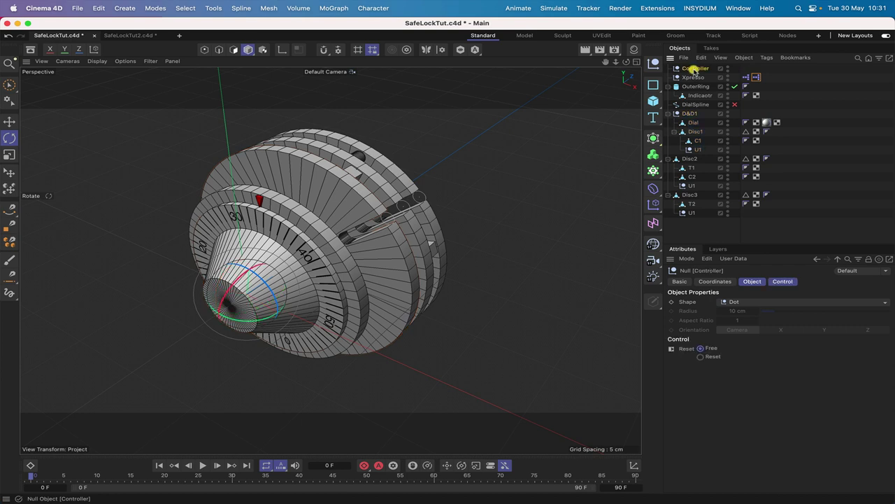
{"action": "left_click", "coordinate": [700, 358]}
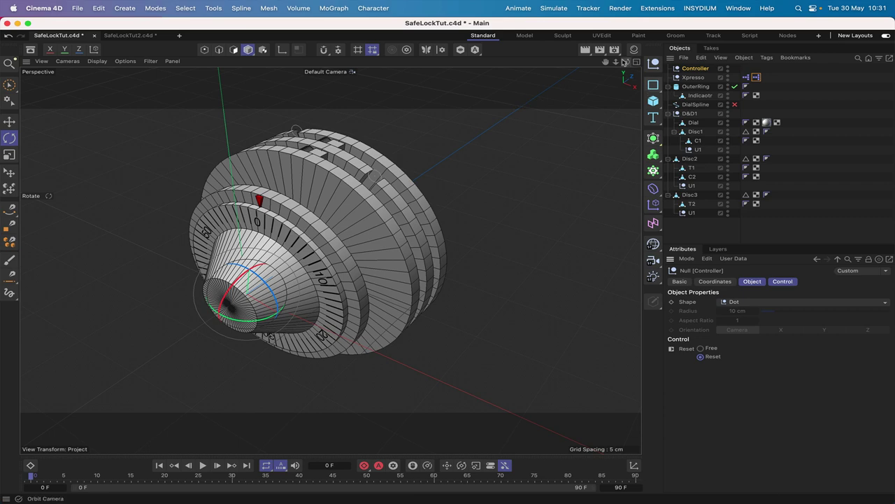
Step: Add a null as the first child of Disc2 and set its Z position to 0 cm
{"action": "left_click_drag", "start_coordinate": [627, 62], "coordinate": [606, 70]}
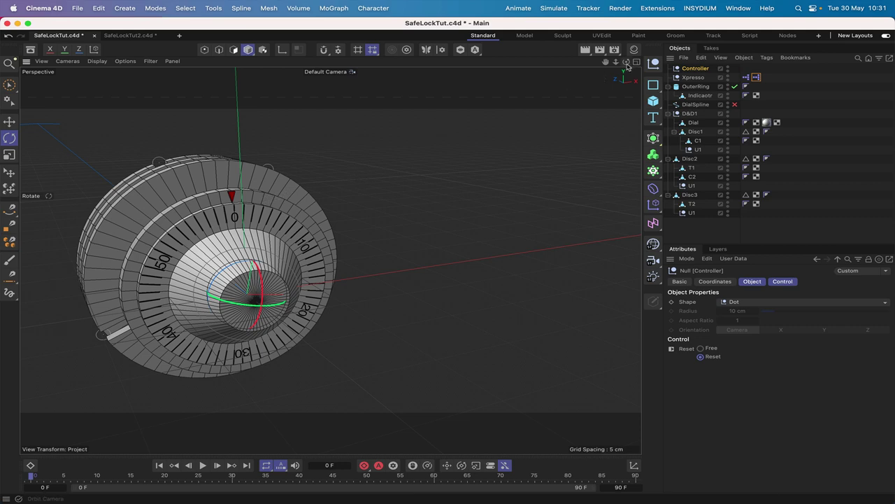
{"action": "left_click_drag", "start_coordinate": [627, 61], "coordinate": [593, 66]}
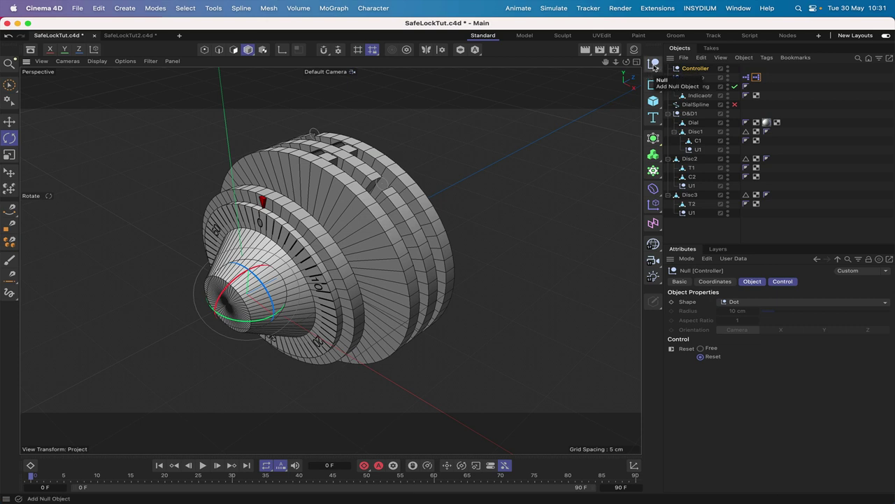
{"action": "left_click", "coordinate": [654, 64]}
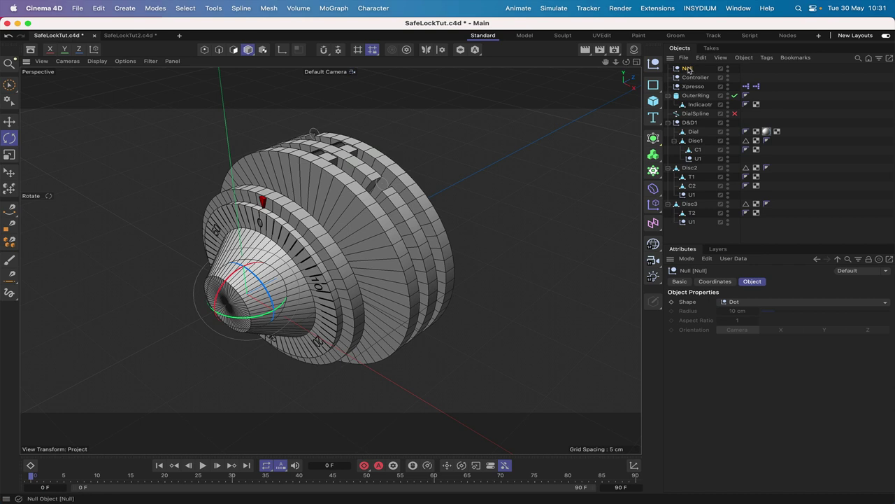
{"action": "left_click_drag", "start_coordinate": [688, 69], "coordinate": [695, 170]}
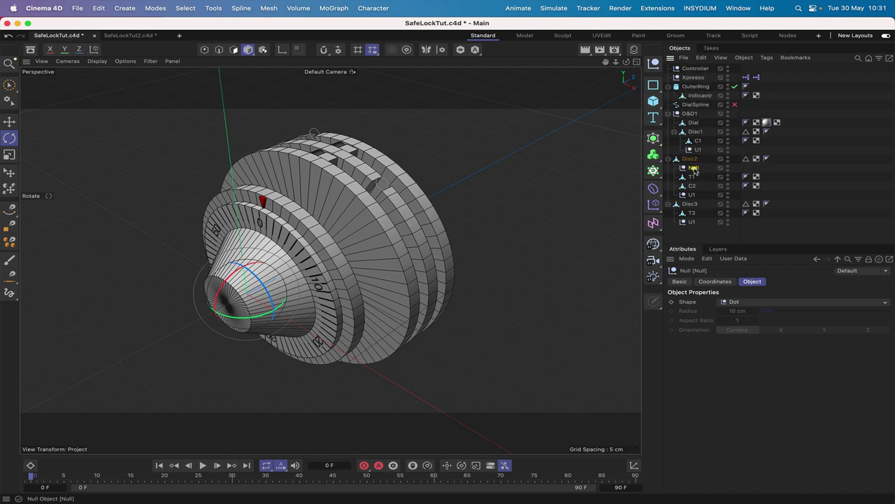
{"action": "left_click", "coordinate": [715, 281]}
{"action": "double_click", "coordinate": [722, 334]}
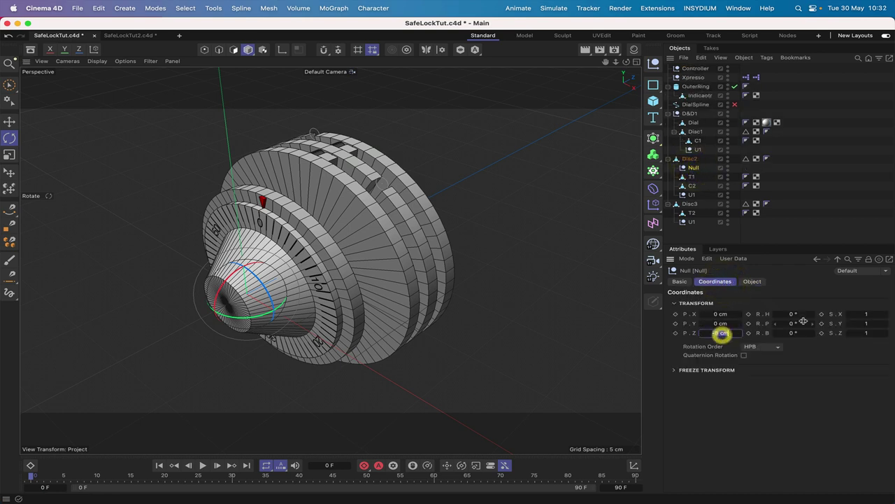
{"action": "type", "text": "0"}
{"action": "key", "text": "Return"}
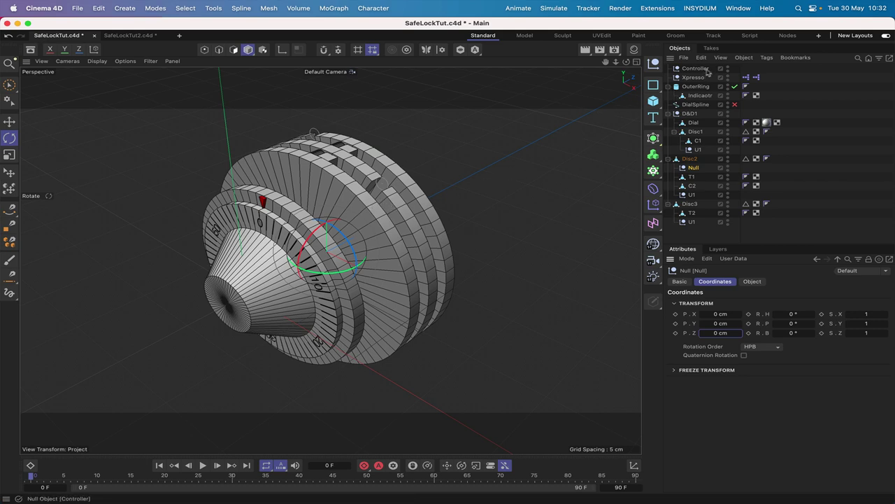
{"action": "left_click_drag", "start_coordinate": [627, 62], "coordinate": [614, 66]}
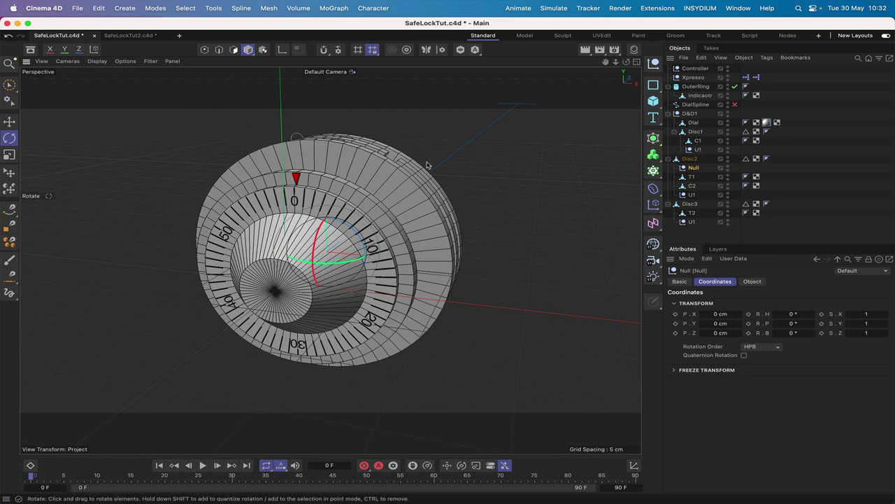
{"action": "left_click_drag", "start_coordinate": [627, 62], "coordinate": [619, 64]}
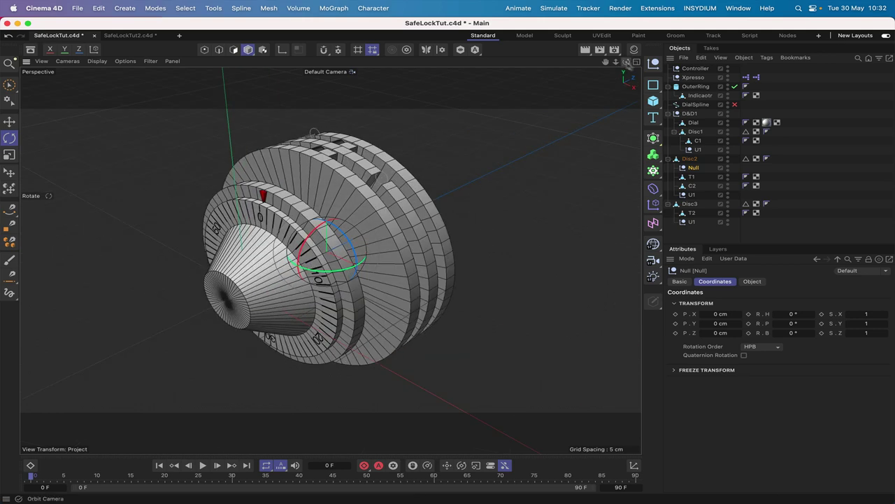
{"action": "left_click_drag", "start_coordinate": [627, 62], "coordinate": [609, 69]}
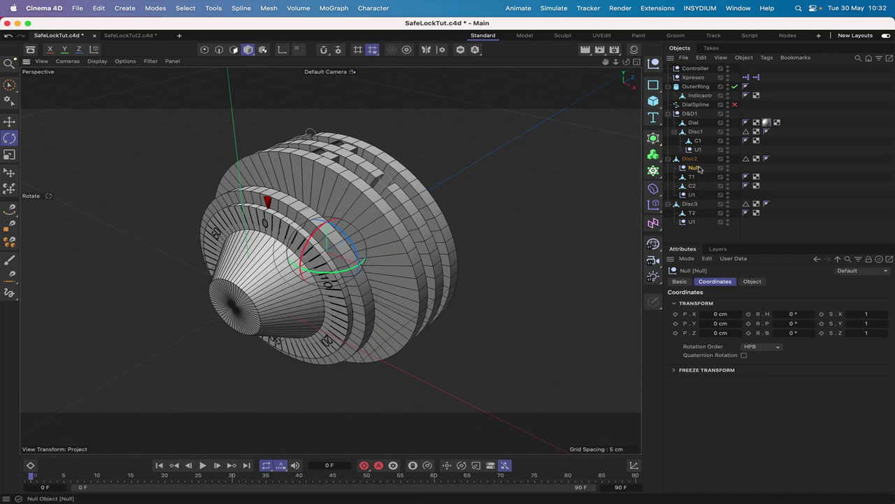
Step: Move the null out of Disc2 to the head of the object hierarchy and rename it Rotator
{"action": "left_click_drag", "start_coordinate": [694, 169], "coordinate": [688, 65]}
{"action": "double_click", "coordinate": [688, 67]}
{"action": "type", "text": "H"}
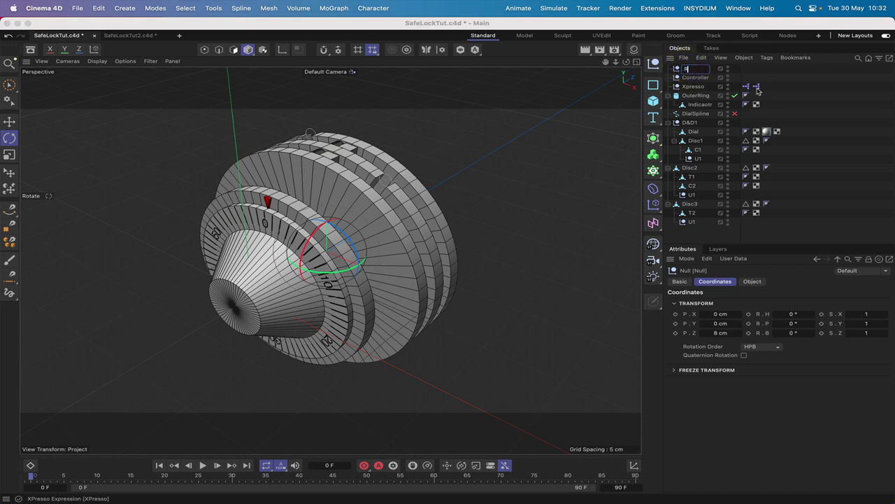
{"action": "key", "text": "BackSpace"}
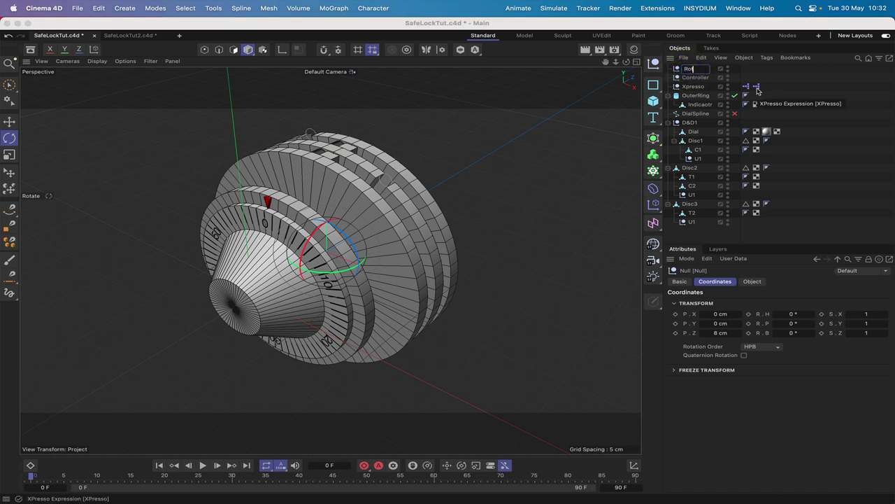
{"action": "type", "text": "ator"}
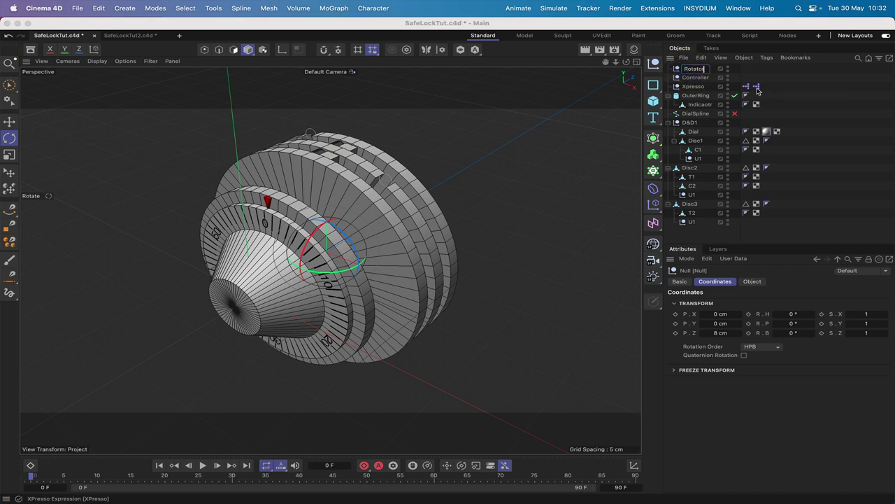
{"action": "key", "text": "Return"}
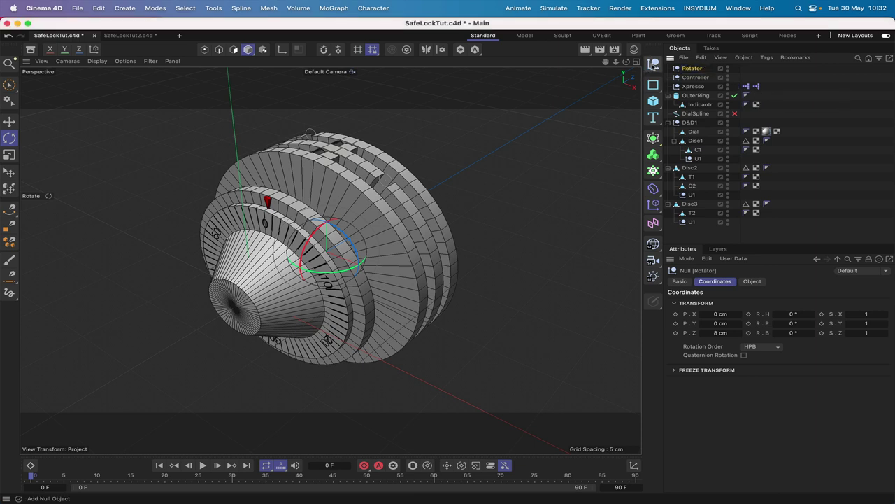
Step: Add a null named Holder as a child of Rotator, and move Rotator directly above D&D1 in the hierarchy
{"action": "left_click", "coordinate": [652, 65]}
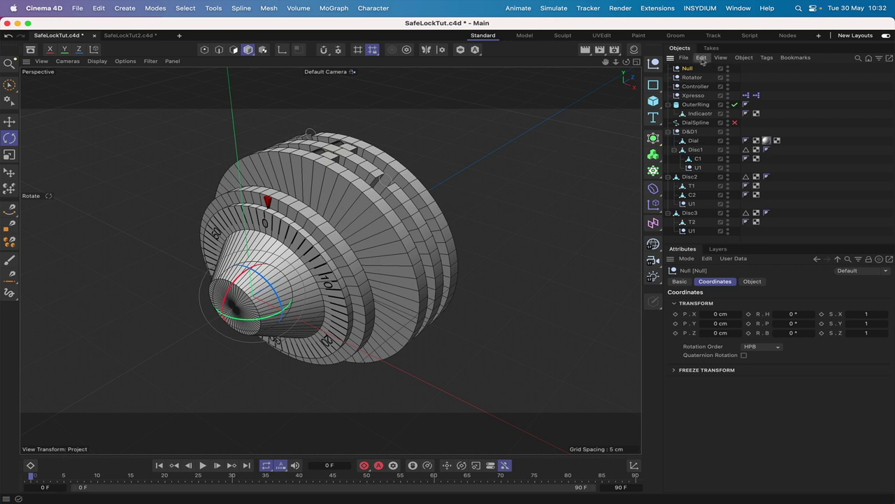
{"action": "left_click_drag", "start_coordinate": [690, 68], "coordinate": [696, 77]}
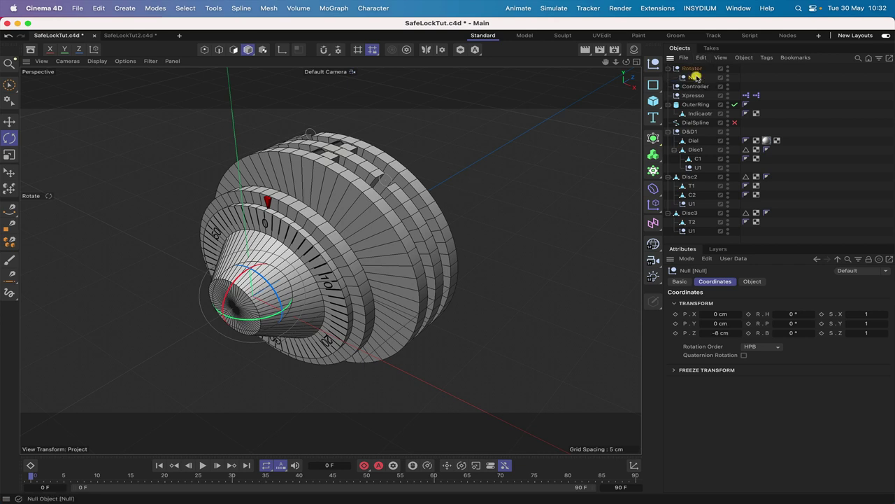
{"action": "double_click", "coordinate": [696, 77]}
{"action": "type", "text": "P"}
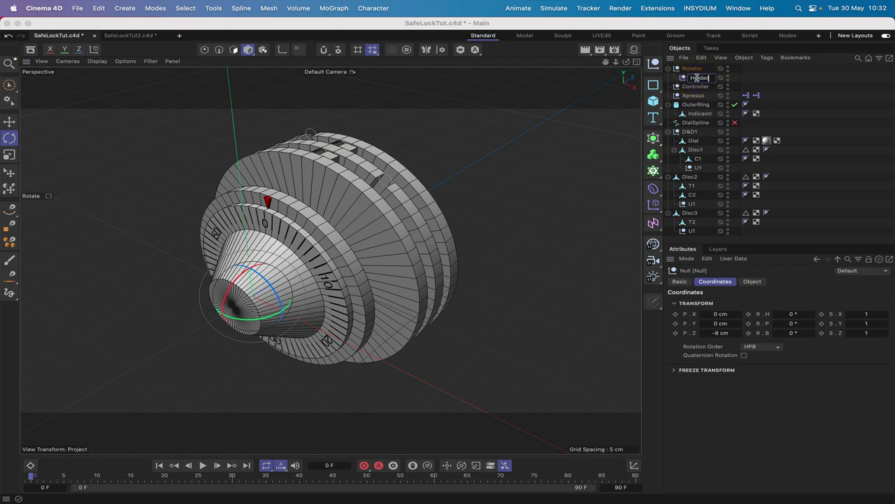
{"action": "key", "text": "Return"}
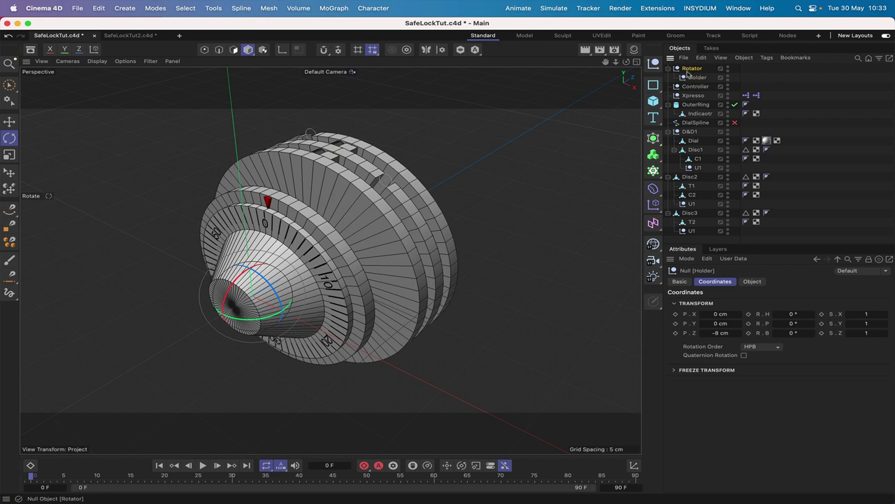
{"action": "left_click_drag", "start_coordinate": [688, 72], "coordinate": [670, 124]}
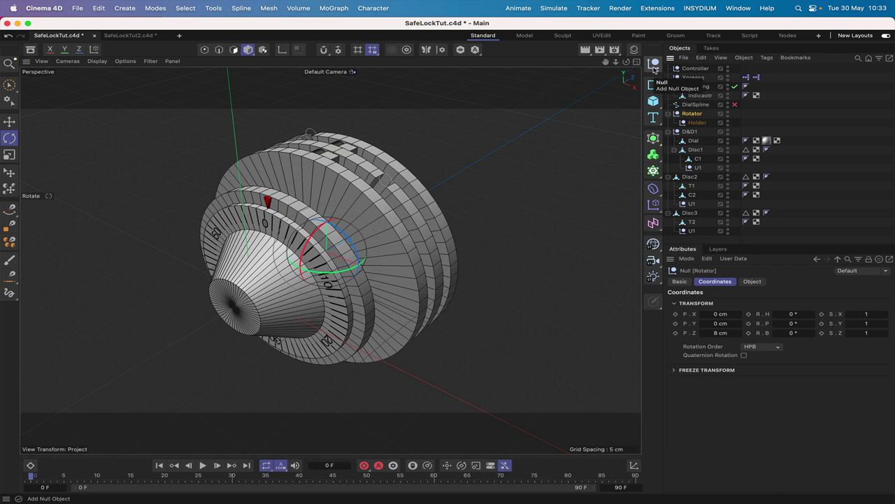
Step: Add a null named Lock below DialSpline and make Rotator its child
{"action": "left_click", "coordinate": [654, 65]}
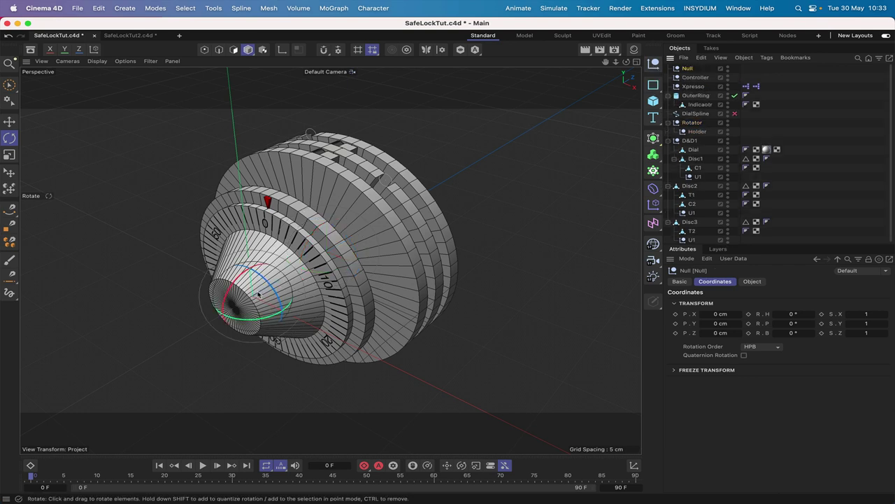
{"action": "double_click", "coordinate": [687, 68]}
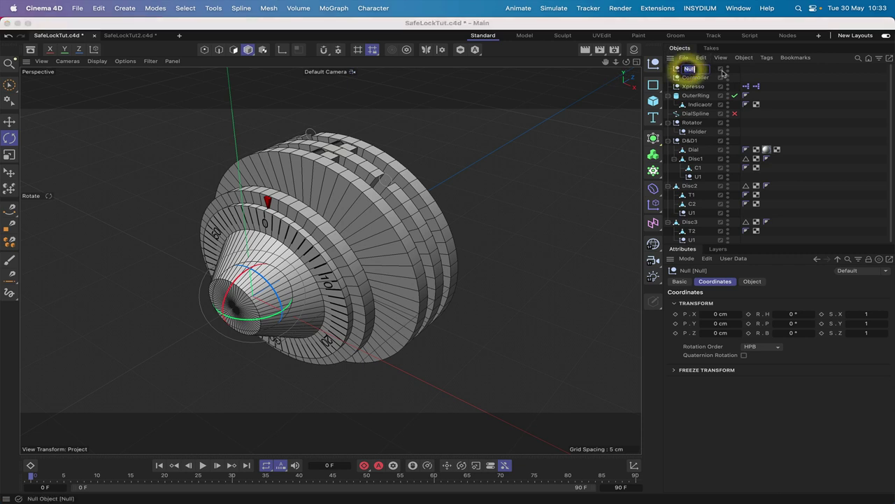
{"action": "type", "text": "Lock"}
{"action": "key", "text": "Return"}
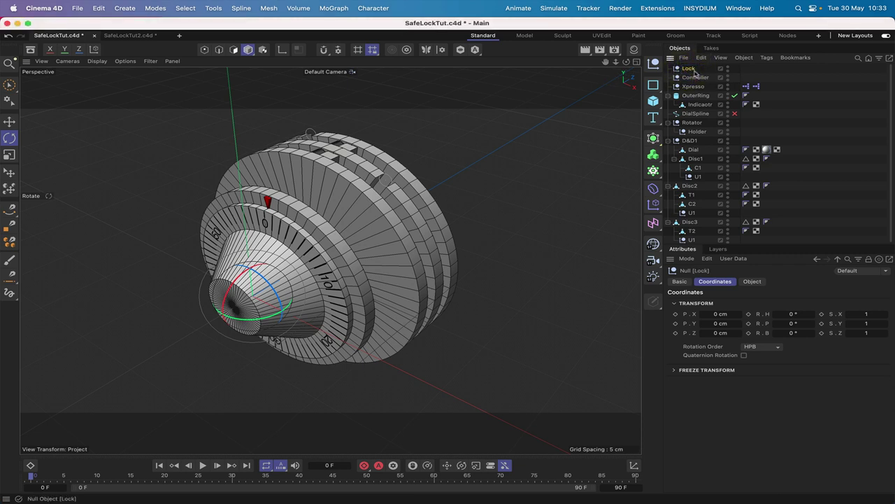
{"action": "left_click_drag", "start_coordinate": [691, 78], "coordinate": [690, 117]}
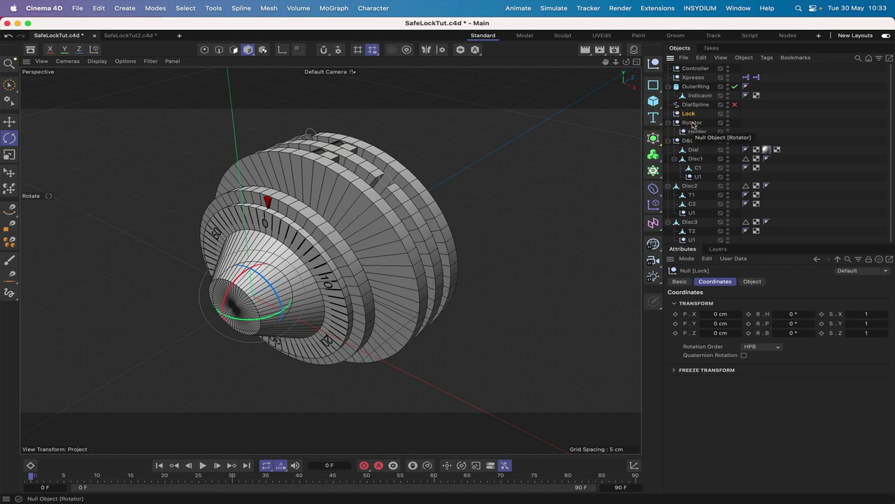
{"action": "left_click_drag", "start_coordinate": [695, 124], "coordinate": [691, 115]}
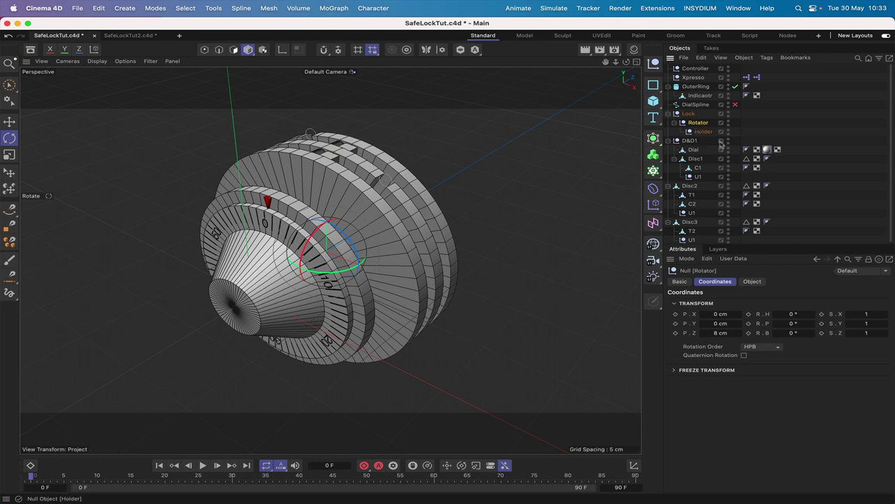
Step: Parent D&D1, Disc2 and Disc3 with all their children under Holder, and clear the selection
{"action": "left_click_drag", "start_coordinate": [708, 143], "coordinate": [677, 242]}
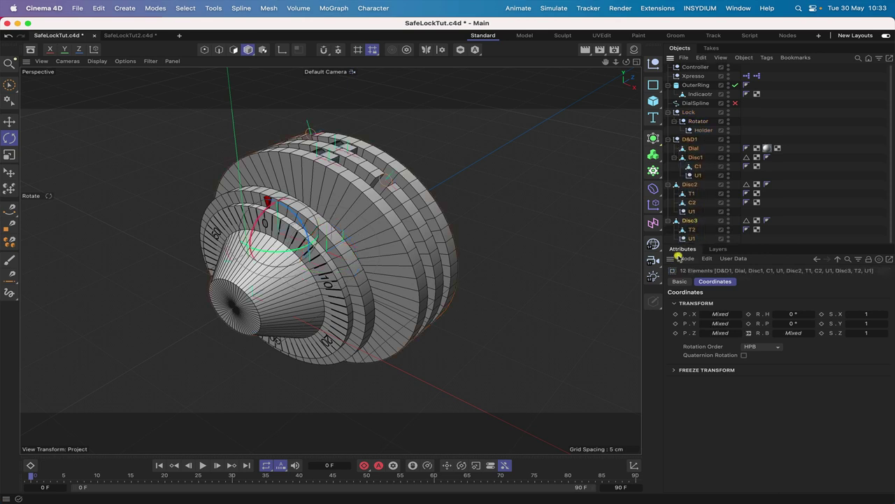
{"action": "left_click_drag", "start_coordinate": [696, 137], "coordinate": [697, 133]}
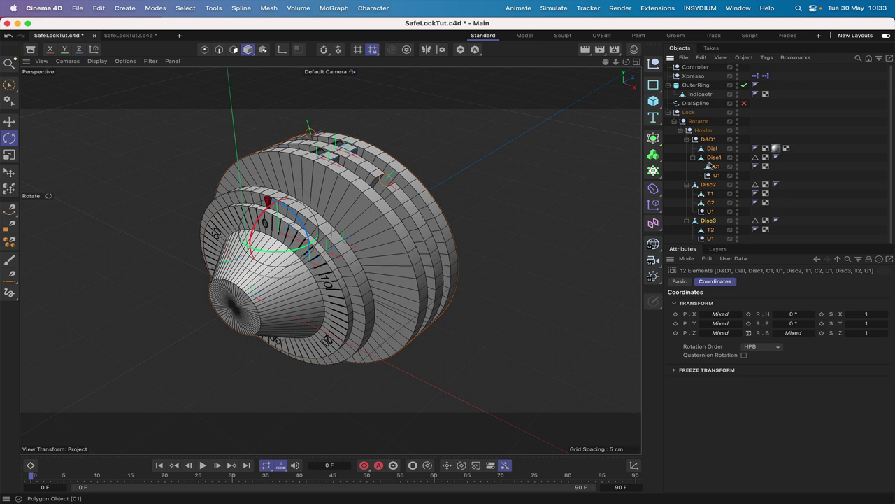
{"action": "left_click", "coordinate": [676, 160]}
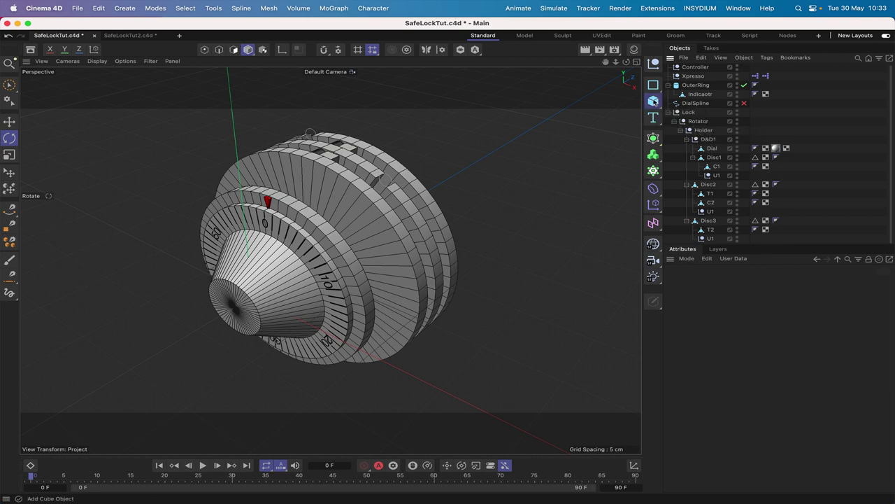
Step: Add a cylinder primitive and orient it along +Z
{"action": "left_click", "coordinate": [653, 100]}
{"action": "left_click", "coordinate": [747, 116]}
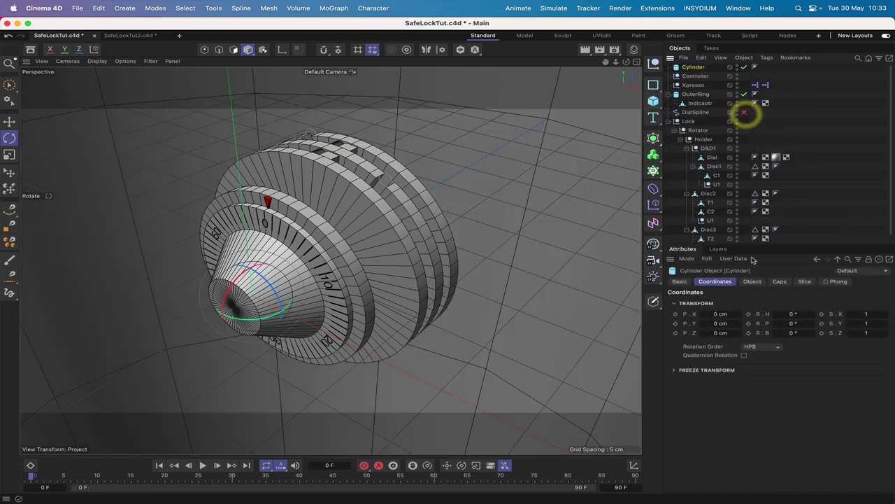
{"action": "left_click", "coordinate": [750, 282]}
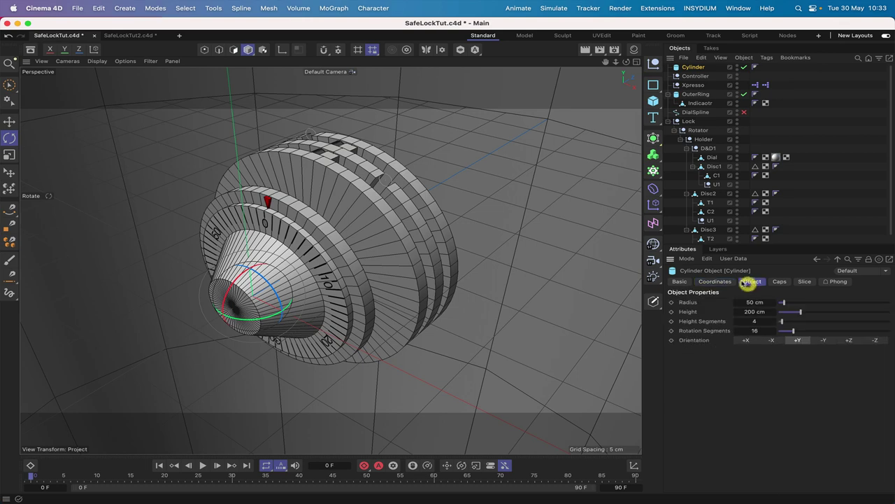
{"action": "left_click", "coordinate": [849, 340]}
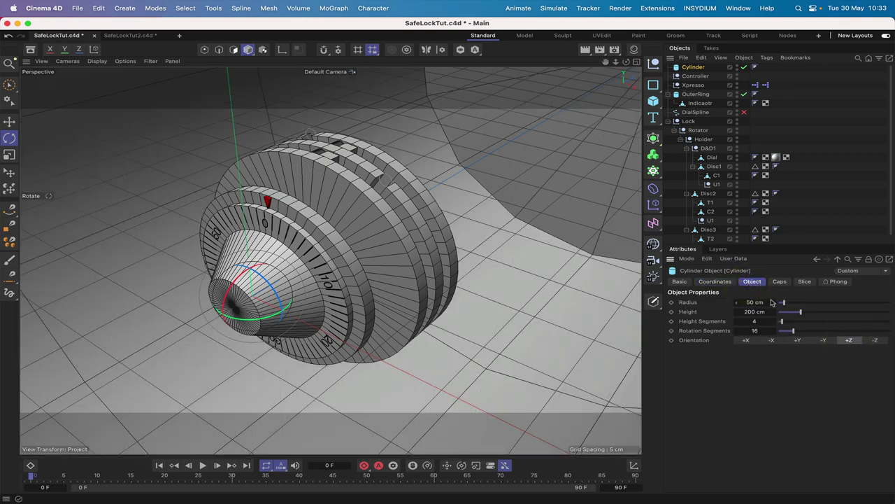
Step: Set the cylinder's radius to 0.5 cm, its height to 6 cm and its height segments to 1
{"action": "double_click", "coordinate": [749, 302]}
{"action": "type", "text": ".5"}
{"action": "key", "text": "Return"}
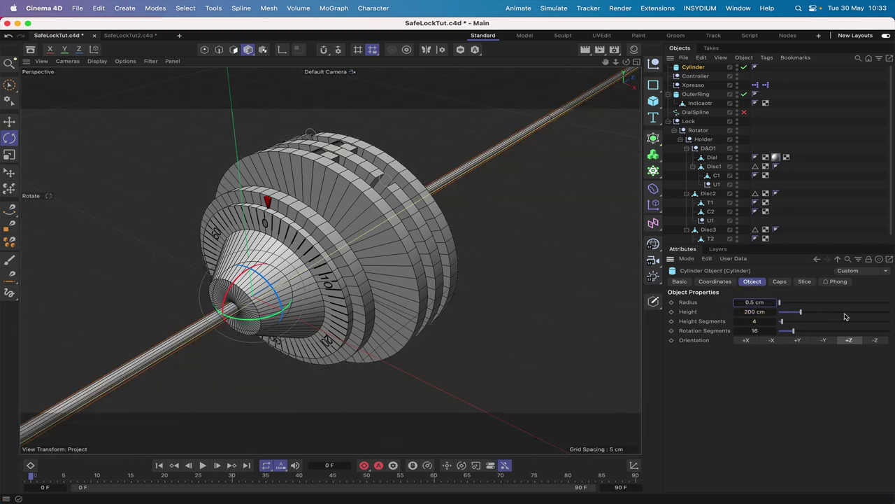
{"action": "double_click", "coordinate": [749, 311]}
{"action": "type", "text": "6"}
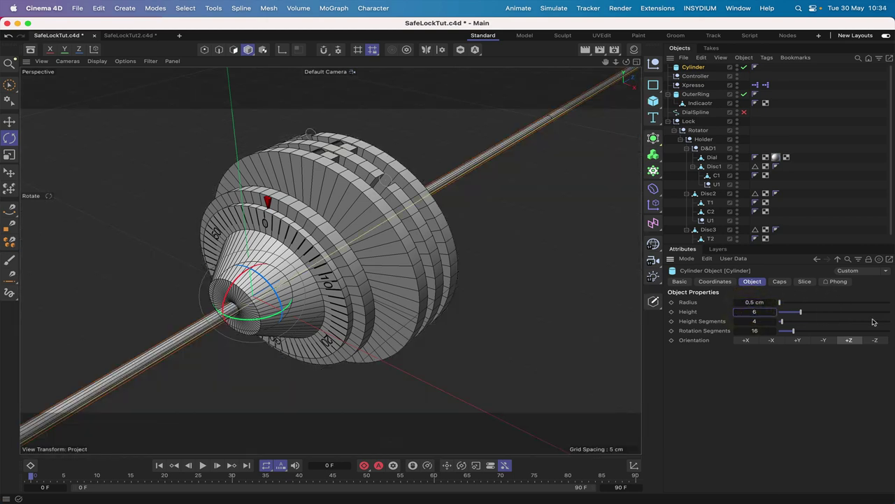
{"action": "key", "text": "Return"}
{"action": "double_click", "coordinate": [754, 321]}
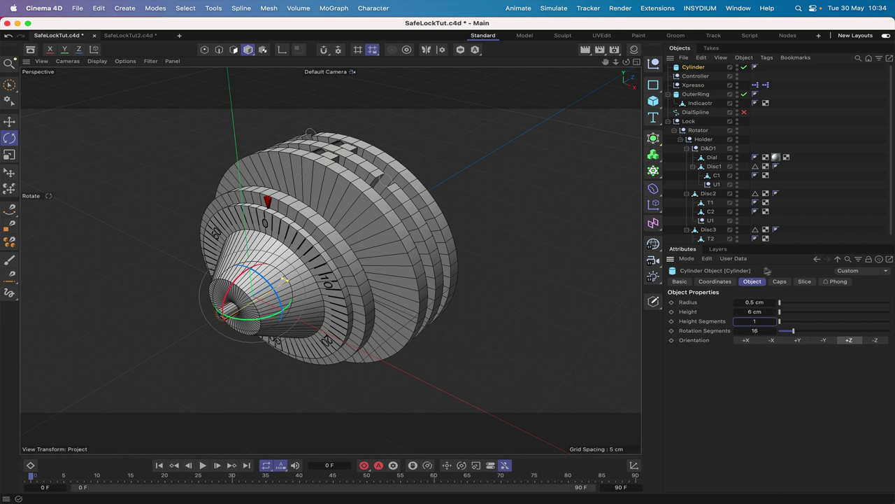
Step: Align the cylinder with Rotator by nesting it there with Z position 0 cm, and return it to the head of the hierarchy
{"action": "left_click", "coordinate": [695, 67]}
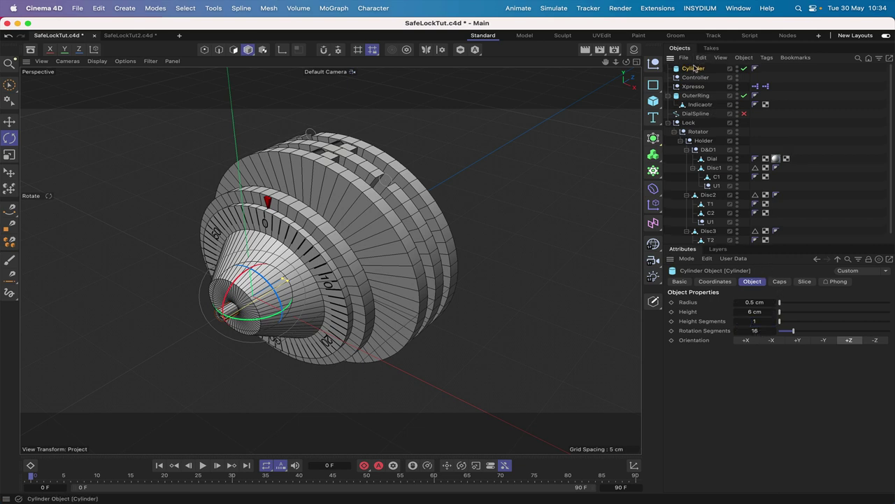
{"action": "left_click_drag", "start_coordinate": [695, 68], "coordinate": [699, 130]}
{"action": "left_click", "coordinate": [715, 281]}
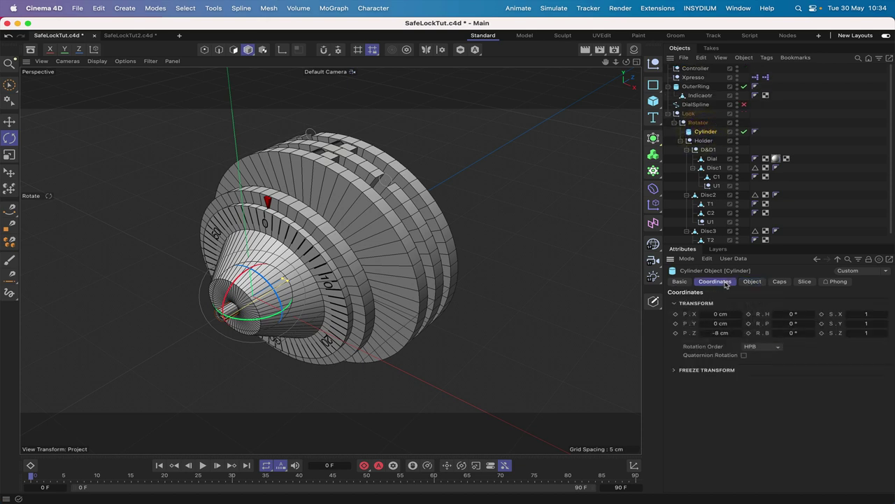
{"action": "double_click", "coordinate": [720, 333]}
{"action": "type", "text": "0"}
{"action": "key", "text": "Return"}
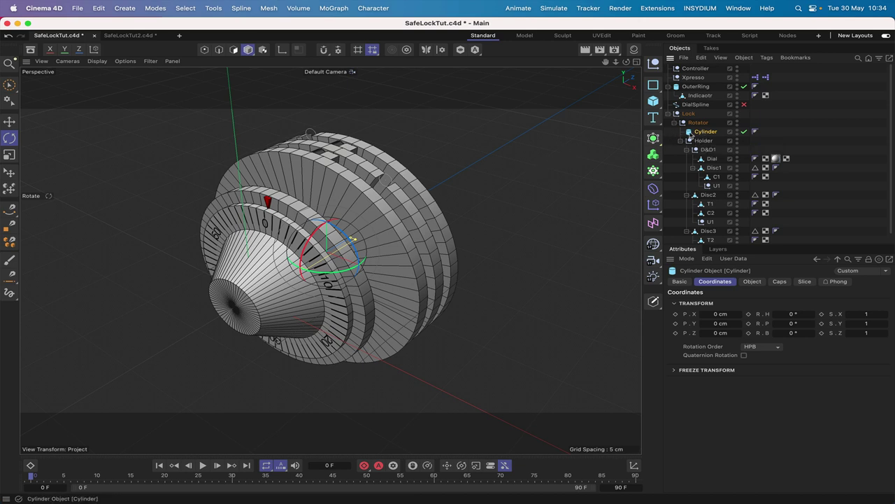
{"action": "left_click_drag", "start_coordinate": [702, 132], "coordinate": [692, 68]}
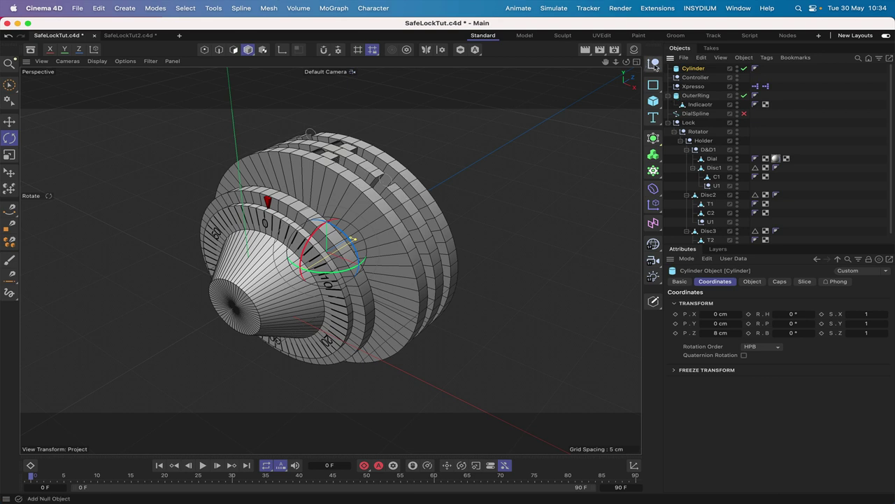
Step: Add a null, align it by nesting it in Rotator with Z position 0 cm, and make it the top-level parent of Cylinder
{"action": "left_click", "coordinate": [654, 64]}
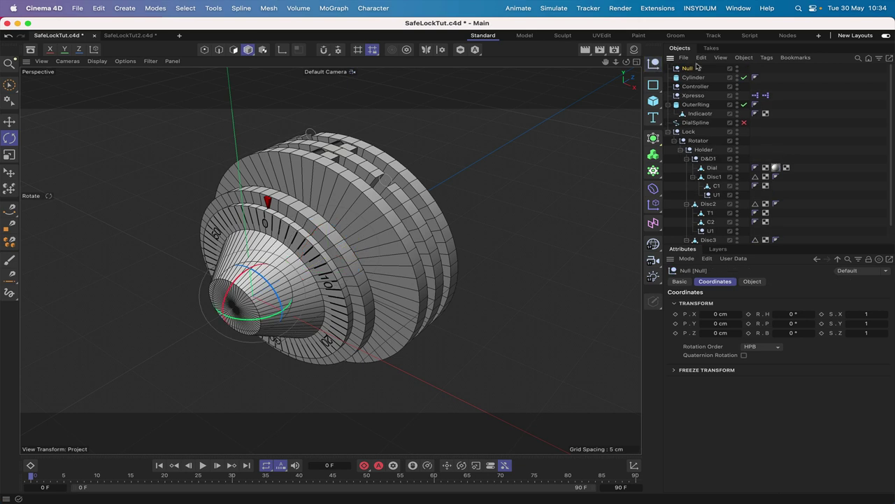
{"action": "left_click_drag", "start_coordinate": [687, 69], "coordinate": [696, 140]}
{"action": "double_click", "coordinate": [721, 333]}
{"action": "type", "text": "0"}
{"action": "key", "text": "Return"}
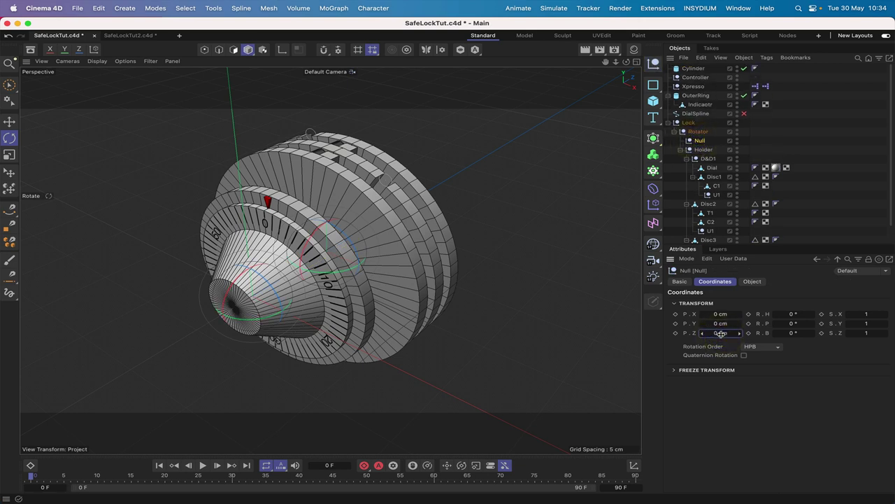
{"action": "left_click_drag", "start_coordinate": [699, 140], "coordinate": [698, 68]}
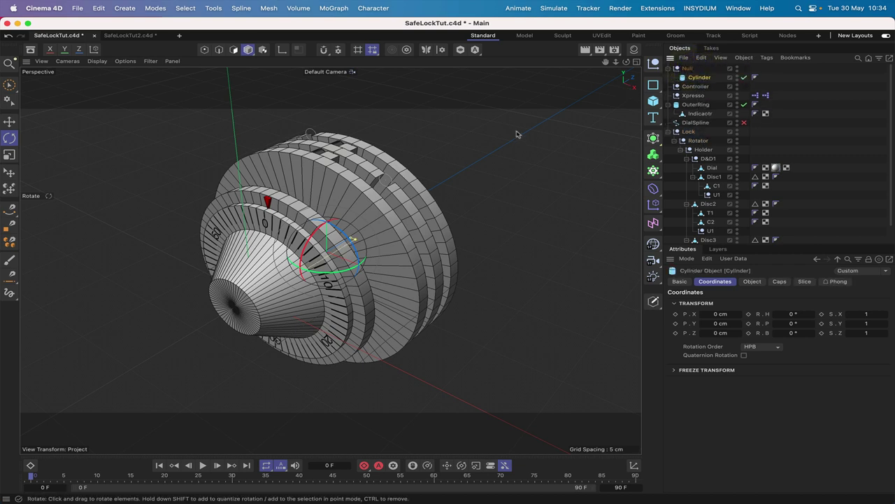
Step: Move the cylinder up along its Y axis until it rests on the upper rim of the discs
{"action": "left_click", "coordinate": [9, 122]}
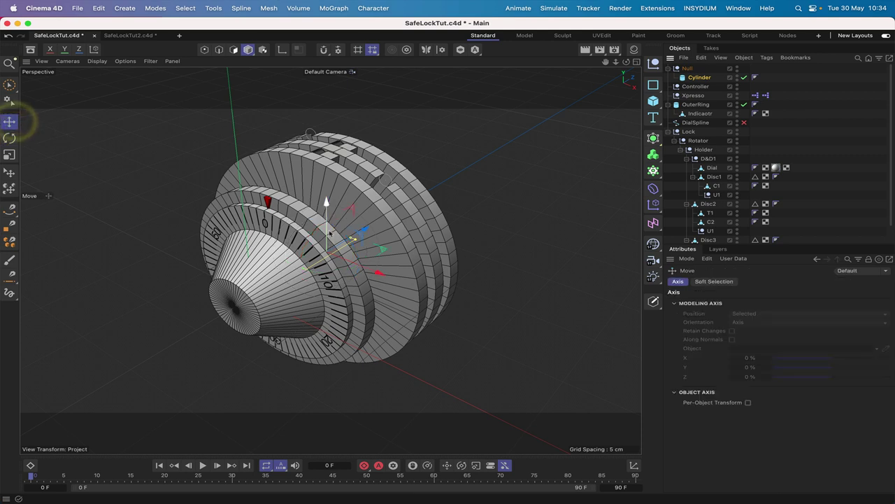
{"action": "left_click_drag", "start_coordinate": [329, 221], "coordinate": [342, 100]}
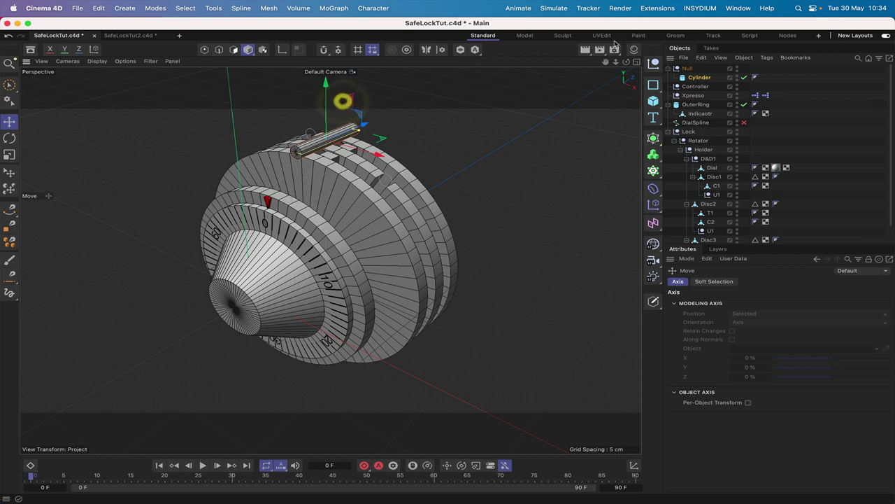
{"action": "left_click_drag", "start_coordinate": [626, 62], "coordinate": [589, 53]}
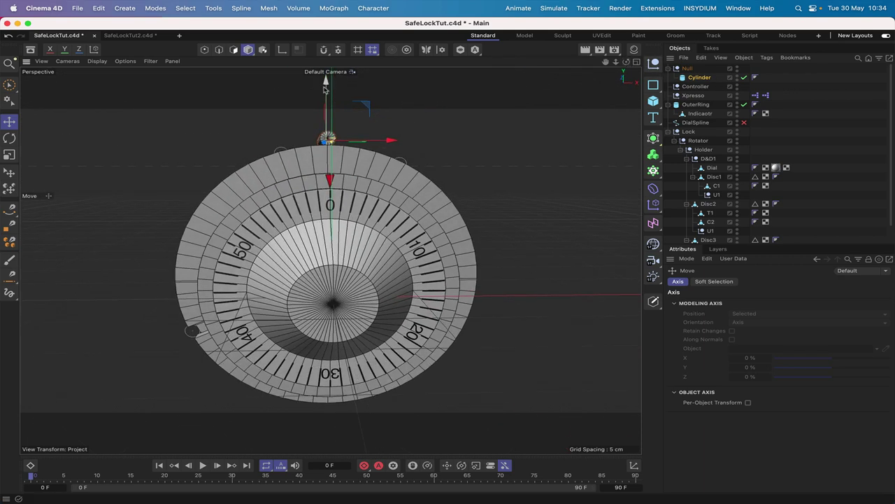
{"action": "left_click_drag", "start_coordinate": [325, 88], "coordinate": [326, 86]}
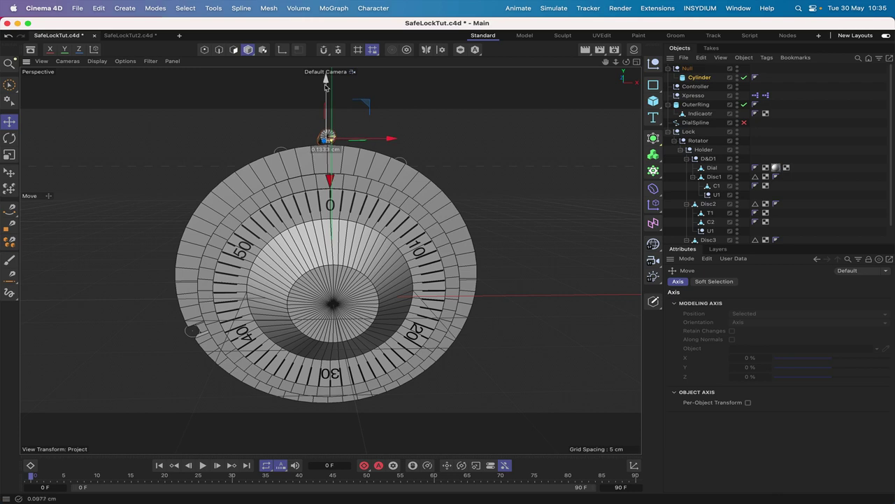
{"action": "left_click_drag", "start_coordinate": [627, 61], "coordinate": [573, 65]}
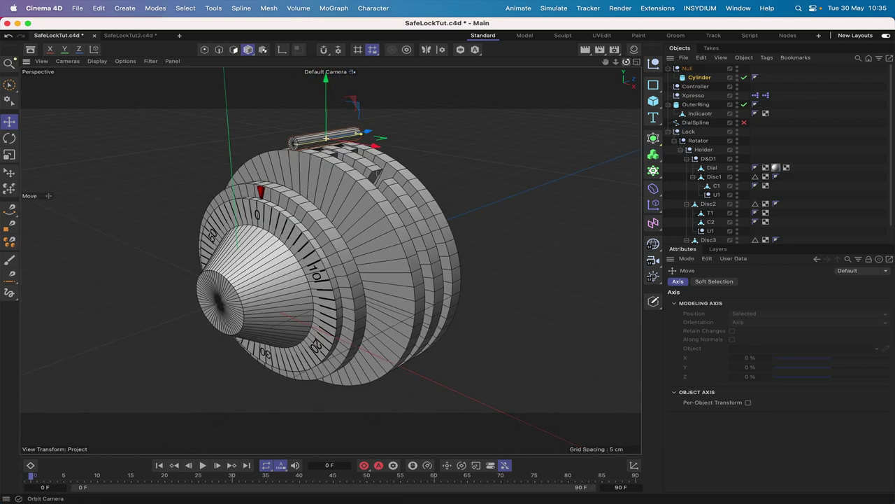
Step: Rotate the null holding the cylinder to a bank angle of 36° so the bar swings around the discs' rim
{"action": "left_click", "coordinate": [688, 70]}
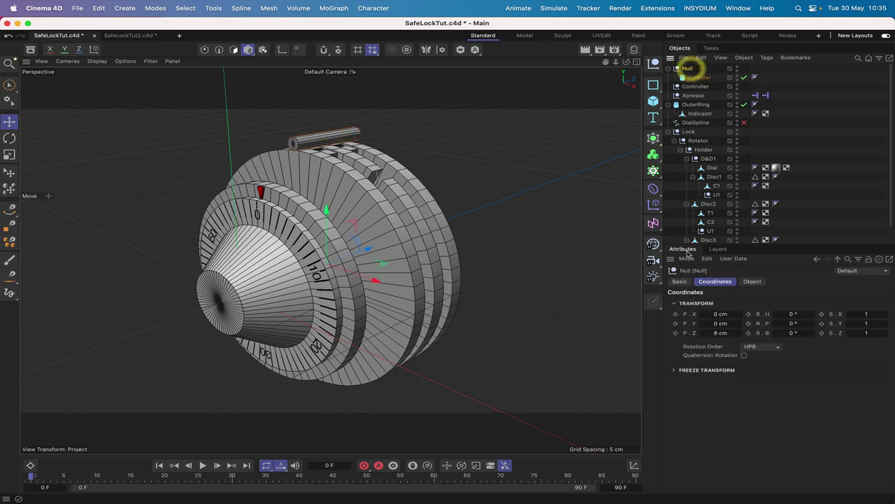
{"action": "left_click_drag", "start_coordinate": [794, 333], "coordinate": [794, 332]}
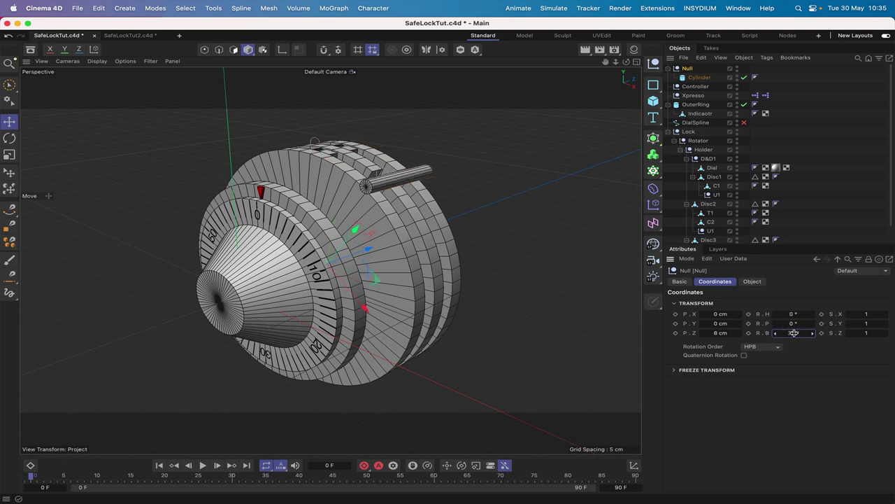
{"action": "left_click_drag", "start_coordinate": [427, 252], "coordinate": [448, 259], "text": "alt"}
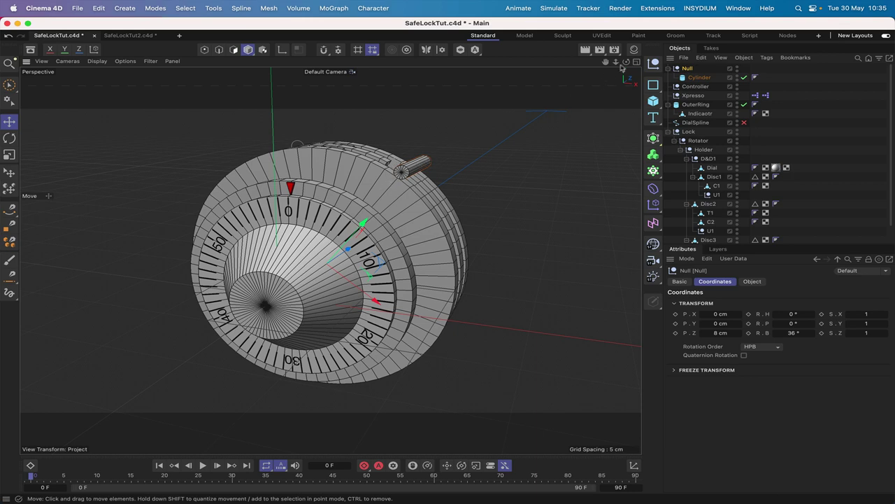
{"action": "left_click_drag", "start_coordinate": [626, 62], "coordinate": [626, 90]}
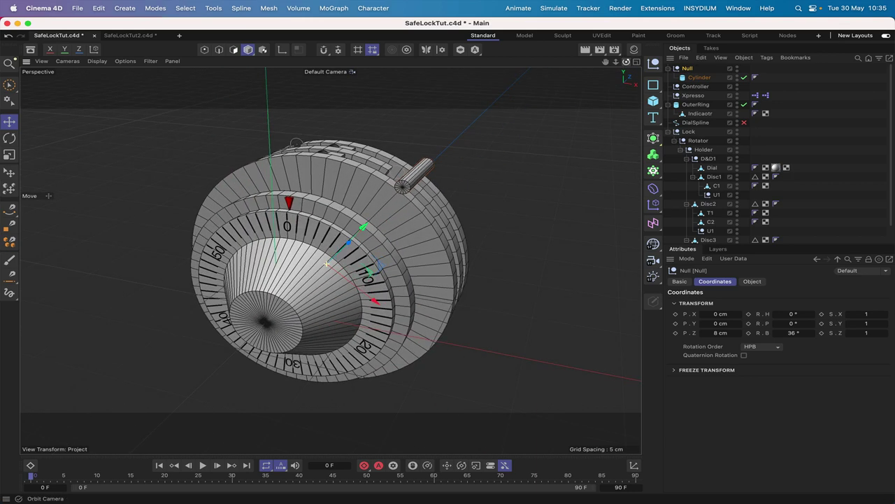
Step: Take Cylinder out of its parent null to the top hierarchy level and delete the empty null
{"action": "left_click_drag", "start_coordinate": [696, 80], "coordinate": [676, 84]}
{"action": "left_click", "coordinate": [688, 68]}
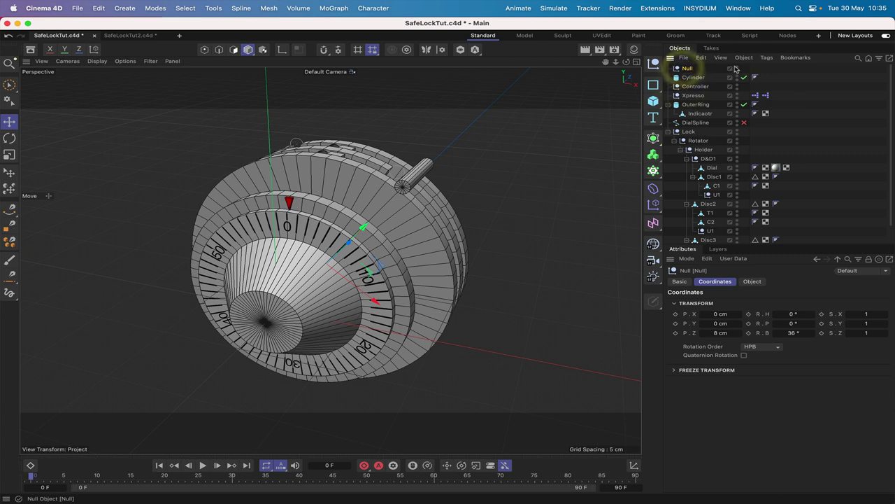
{"action": "key", "text": "Delete"}
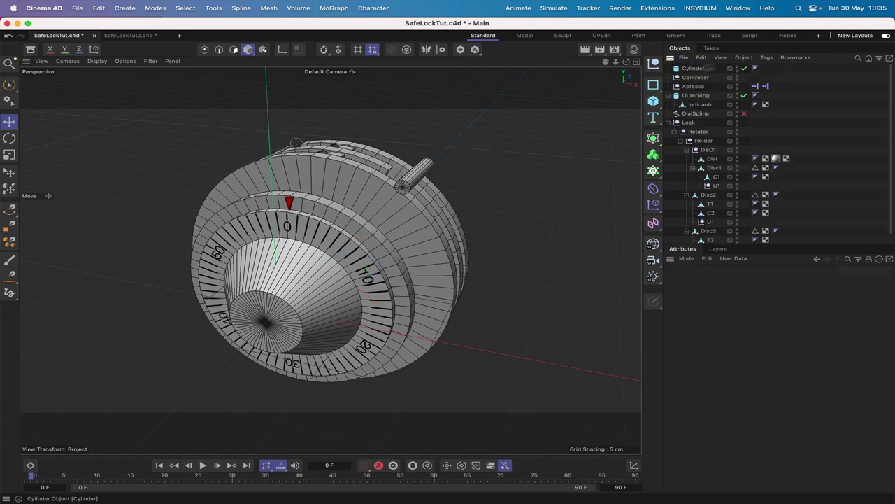
Step: Duplicate the cylinder and slide the copy along its X axis to about X 17.98 cm, Y 0.03 cm, level with the dial's centre
{"action": "left_click", "coordinate": [696, 69]}
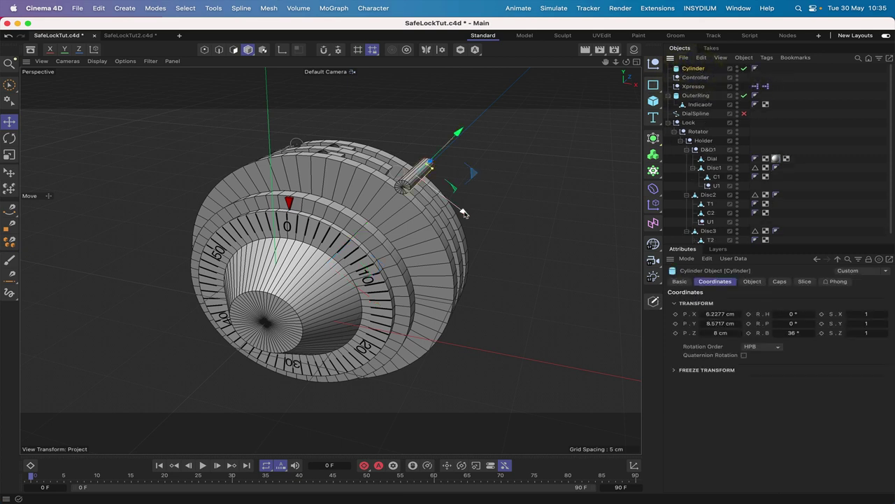
{"action": "left_click_drag", "start_coordinate": [465, 211], "coordinate": [636, 344]}
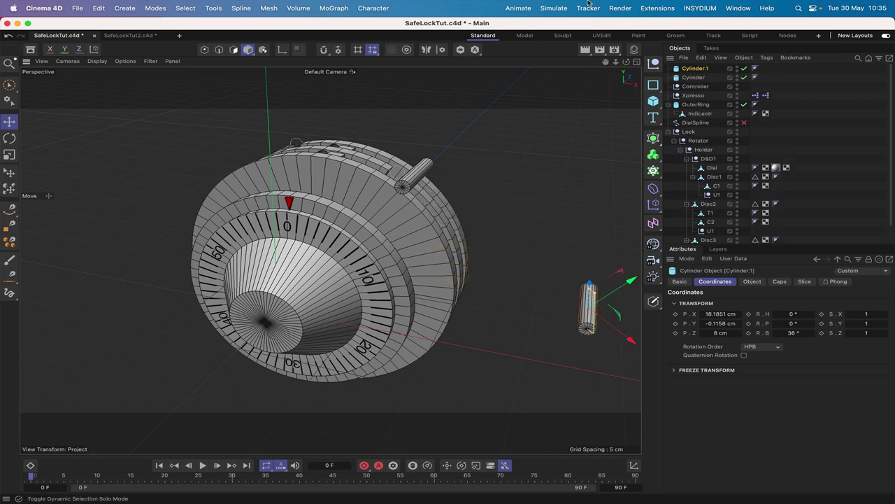
{"action": "left_click_drag", "start_coordinate": [626, 61], "coordinate": [601, 70]}
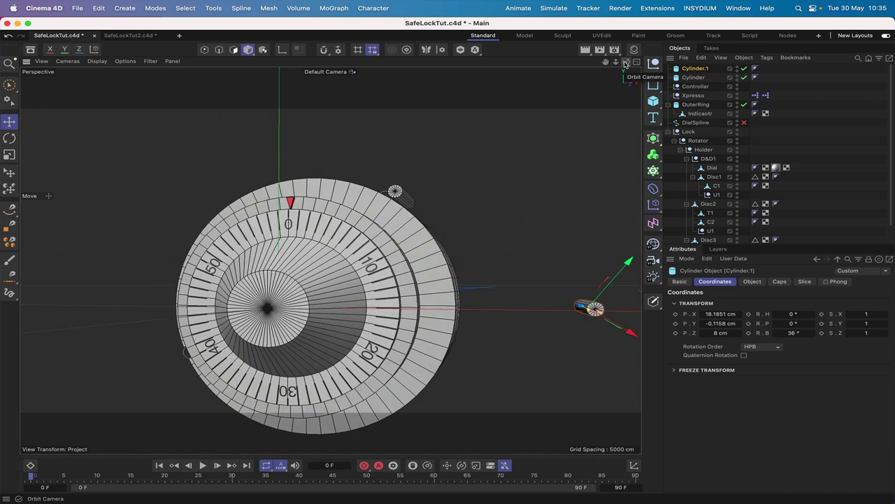
{"action": "key", "text": "F4"}
{"action": "key", "text": "h"}
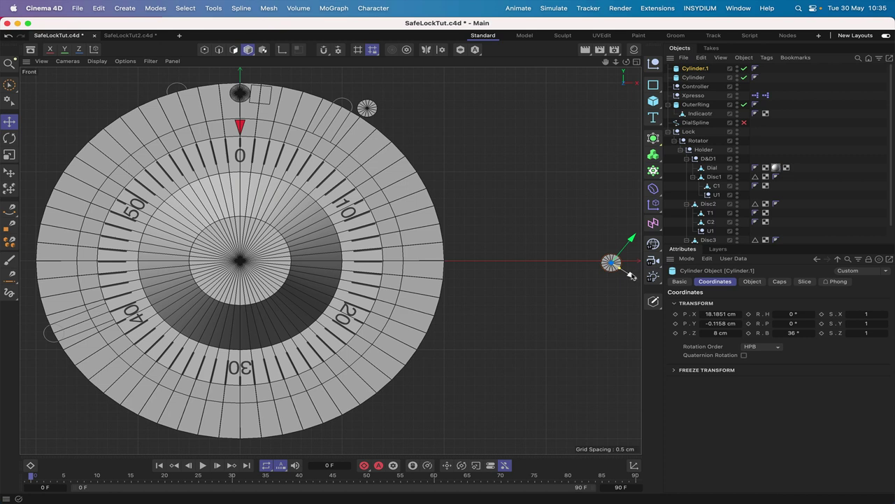
{"action": "left_click_drag", "start_coordinate": [632, 275], "coordinate": [628, 273]}
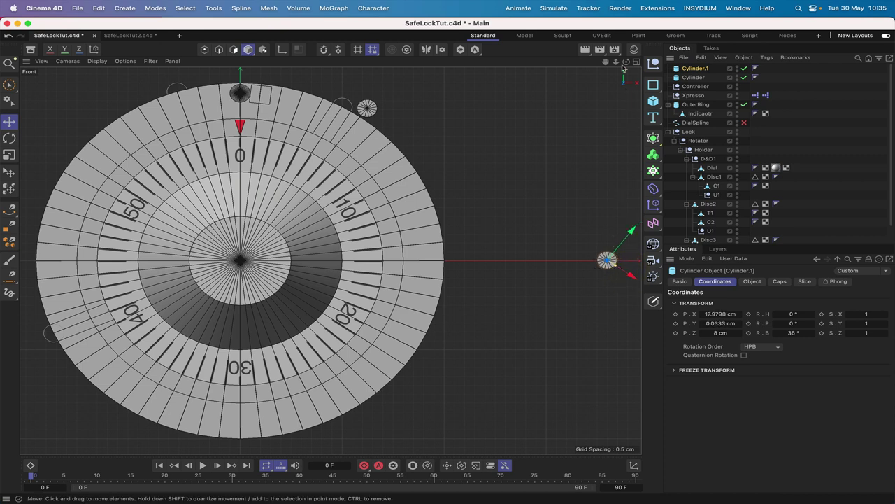
{"action": "left_click_drag", "start_coordinate": [448, 263], "coordinate": [628, 66]}
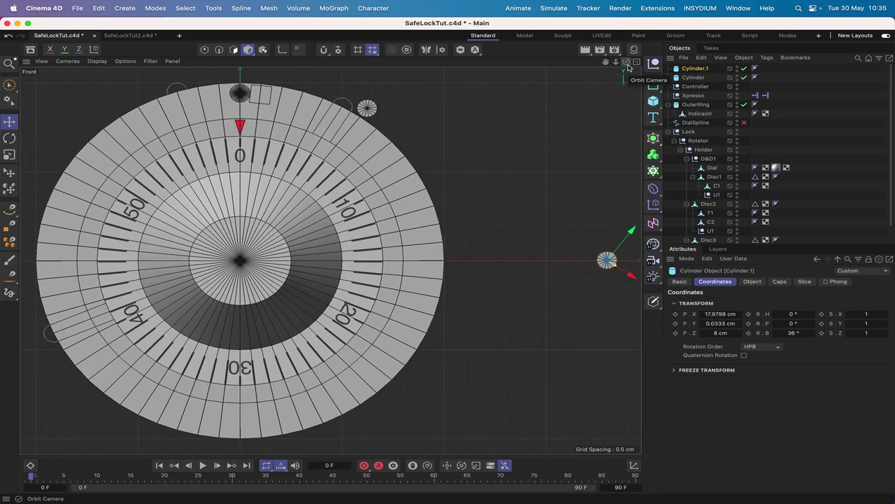
{"action": "key", "text": "F1"}
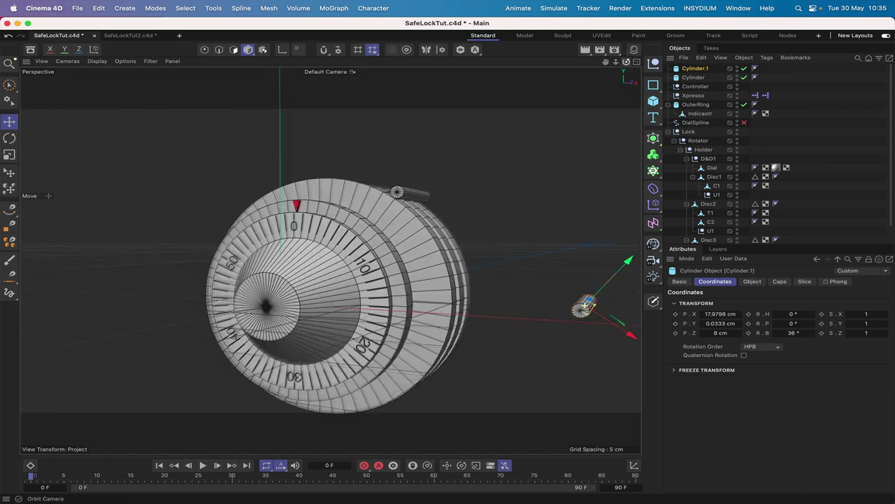
{"action": "left_click_drag", "start_coordinate": [627, 62], "coordinate": [584, 63]}
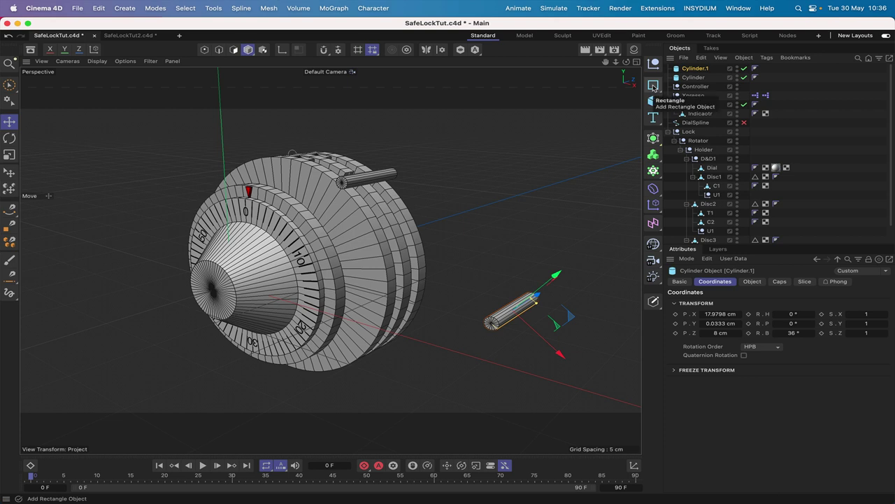
Step: Add a rectangle spline, nest it under Cylinder, and set its Y and Z positions to 0 cm
{"action": "left_click", "coordinate": [654, 85]}
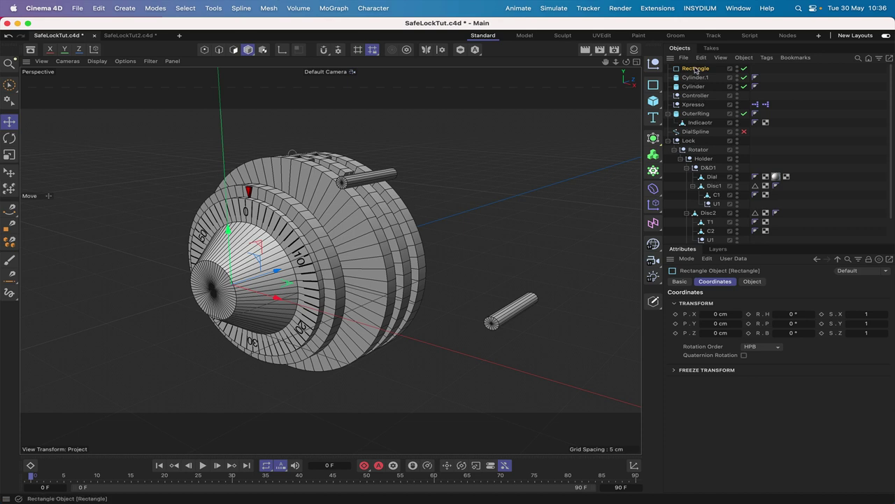
{"action": "mouse_move", "coordinate": [696, 71]}
{"action": "left_mouse_down"}
{"action": "mouse_move", "coordinate": [714, 77]}
{"action": "mouse_move", "coordinate": [701, 87]}
{"action": "left_mouse_up"}
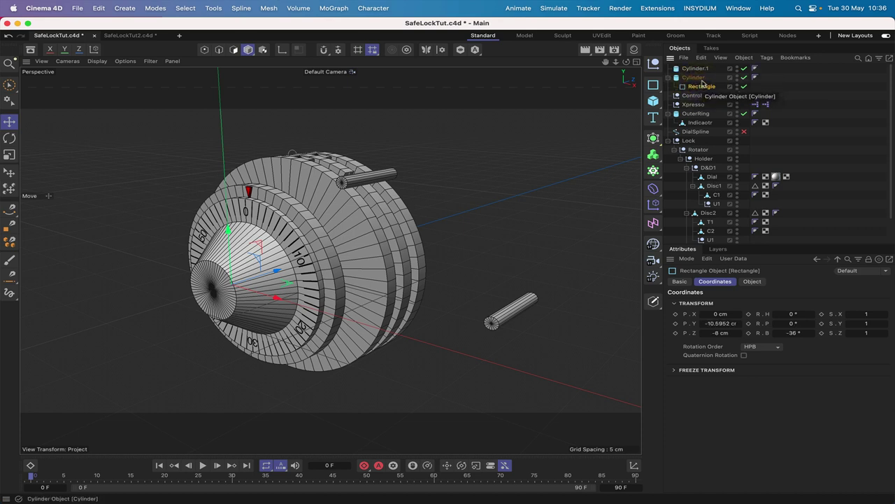
{"action": "double_click", "coordinate": [713, 322]}
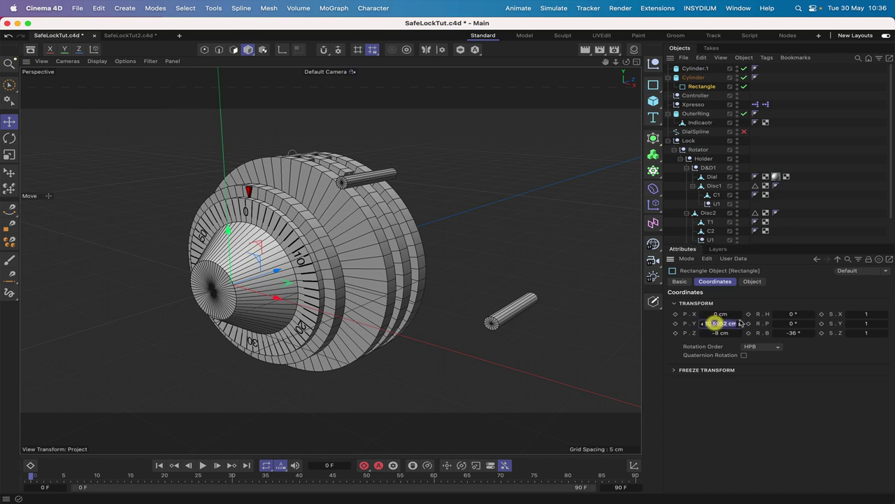
{"action": "type", "text": "0"}
{"action": "key", "text": "Return"}
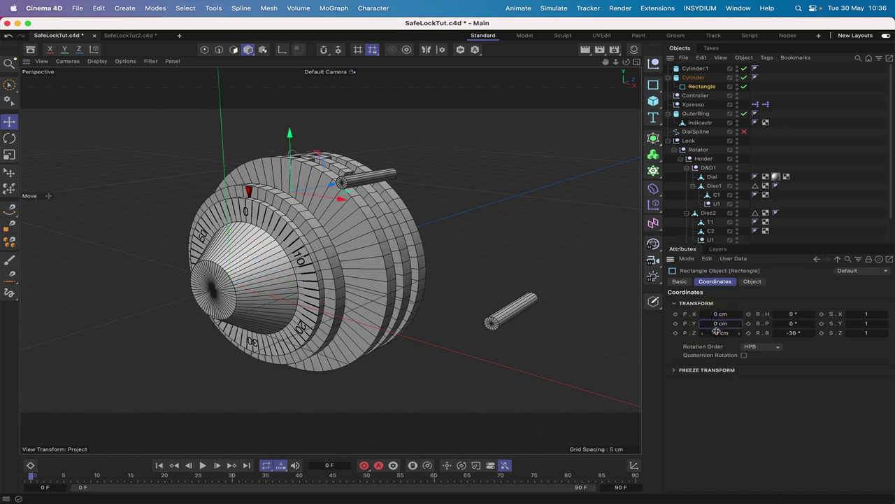
{"action": "double_click", "coordinate": [717, 332]}
{"action": "type", "text": "0"}
{"action": "key", "text": "Return"}
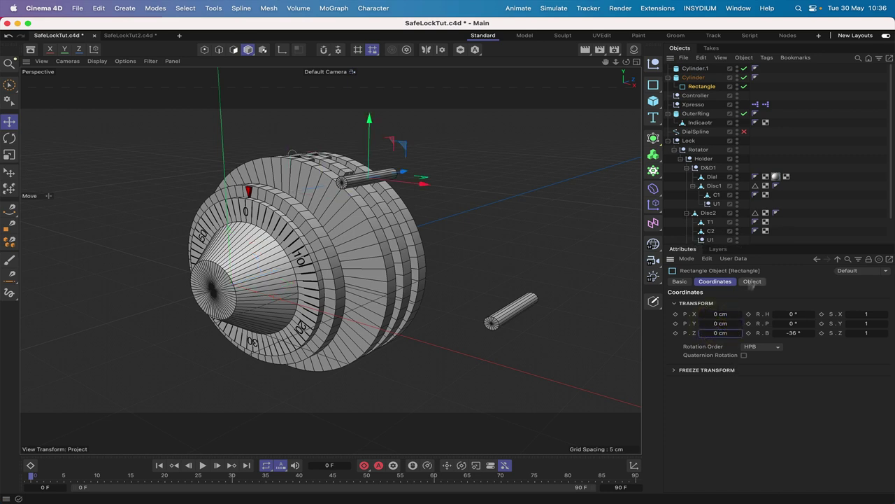
Step: Set the rectangle spline's width and height to 1.5 cm each
{"action": "left_click", "coordinate": [752, 281]}
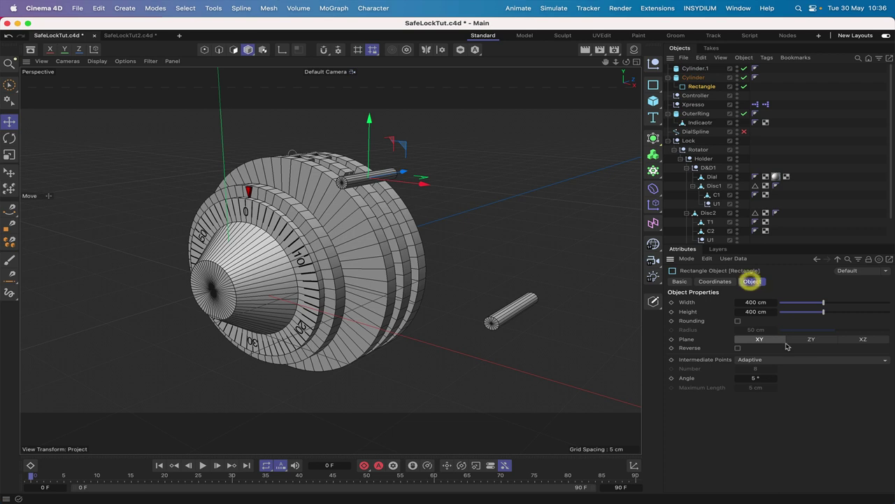
{"action": "left_click", "coordinate": [751, 301]}
{"action": "key", "text": "Return"}
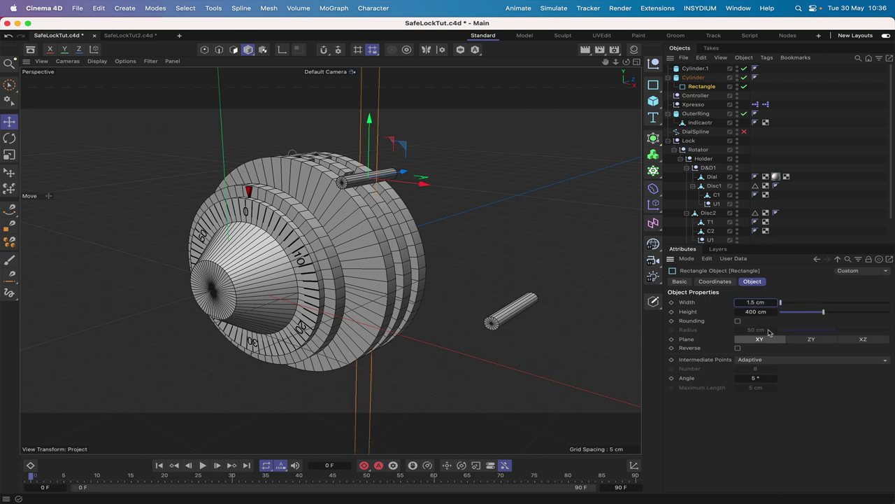
{"action": "left_click", "coordinate": [752, 311]}
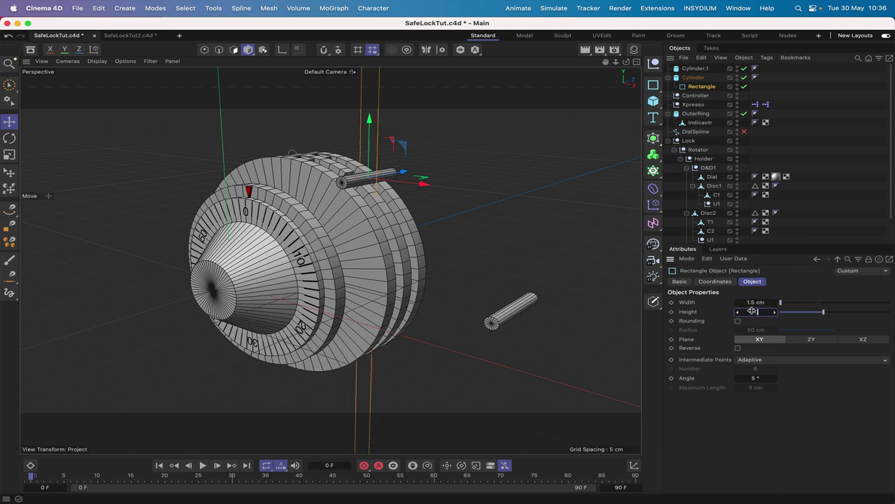
{"action": "type", "text": "1.5"}
{"action": "key", "text": "Return"}
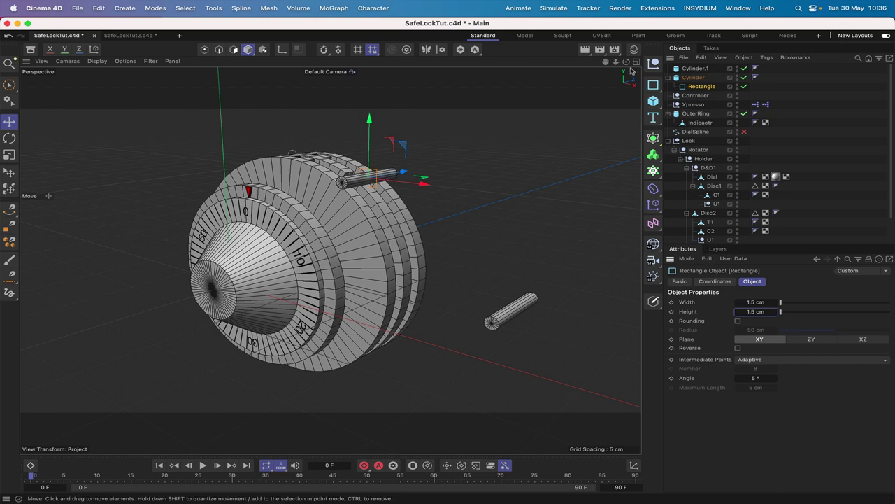
Step: Move the rectangle along its Z axis to about -2.89 cm, just inside the front end of the upper cylinder
{"action": "mouse_move", "coordinate": [626, 61]}
{"action": "left_mouse_down"}
{"action": "mouse_move", "coordinate": [616, 62]}
{"action": "mouse_move", "coordinate": [626, 63]}
{"action": "left_mouse_up"}
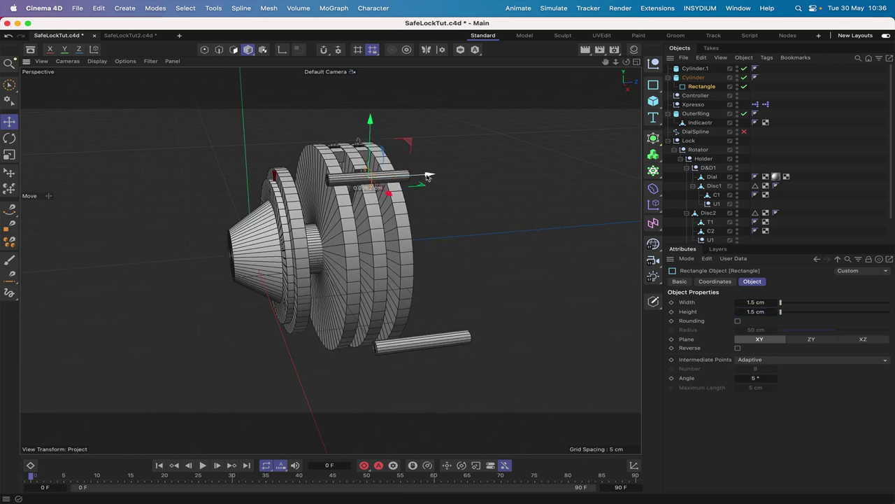
{"action": "left_click_drag", "start_coordinate": [427, 177], "coordinate": [391, 179]}
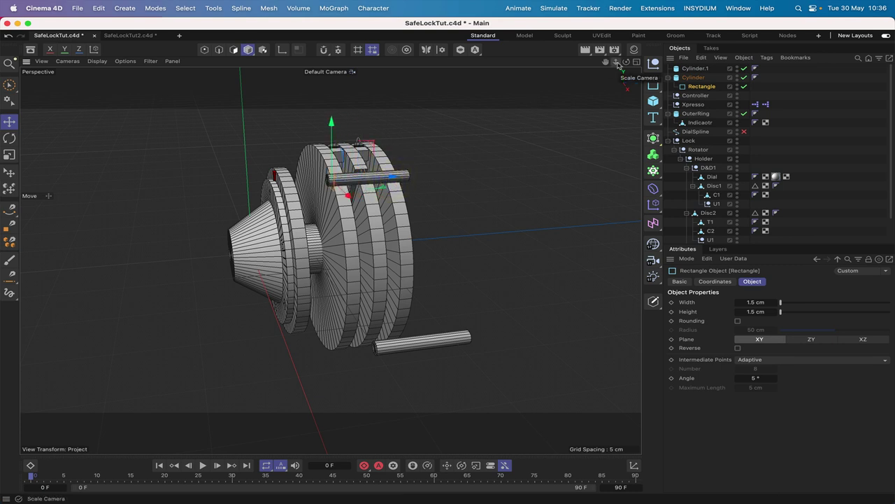
{"action": "key", "text": "F3"}
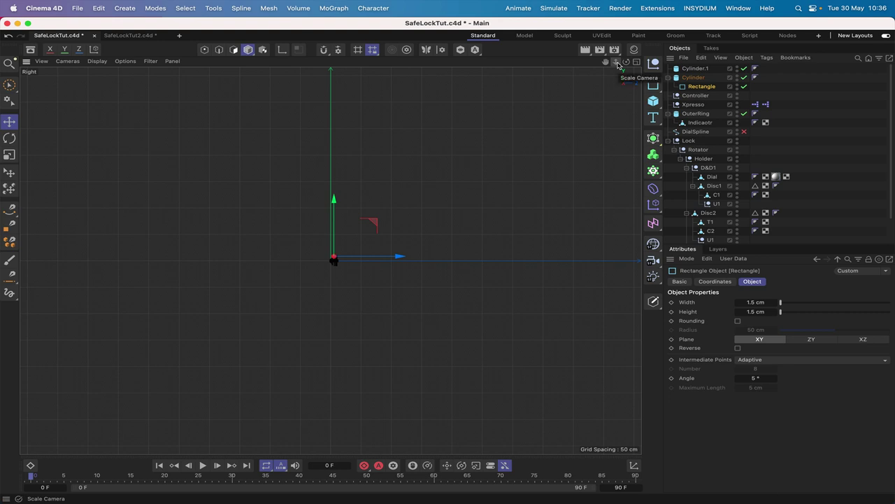
{"action": "left_click_drag", "start_coordinate": [618, 65], "coordinate": [620, 62]}
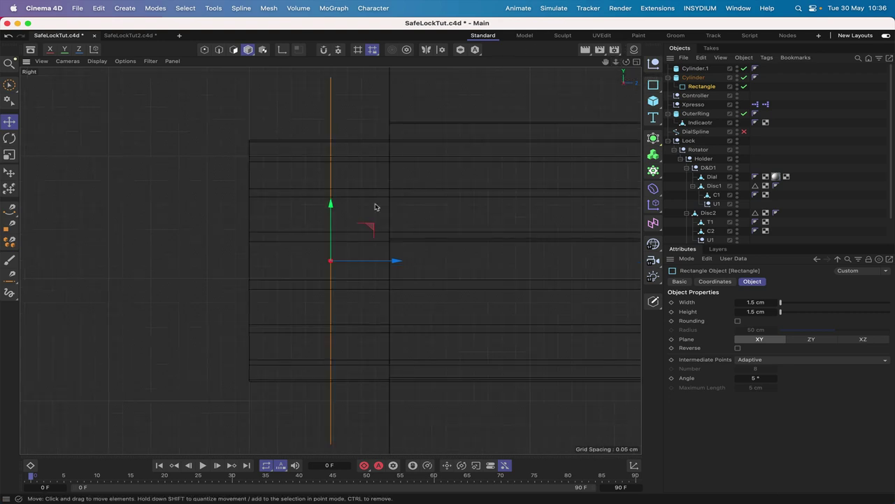
{"action": "left_click_drag", "start_coordinate": [394, 260], "coordinate": [343, 262]}
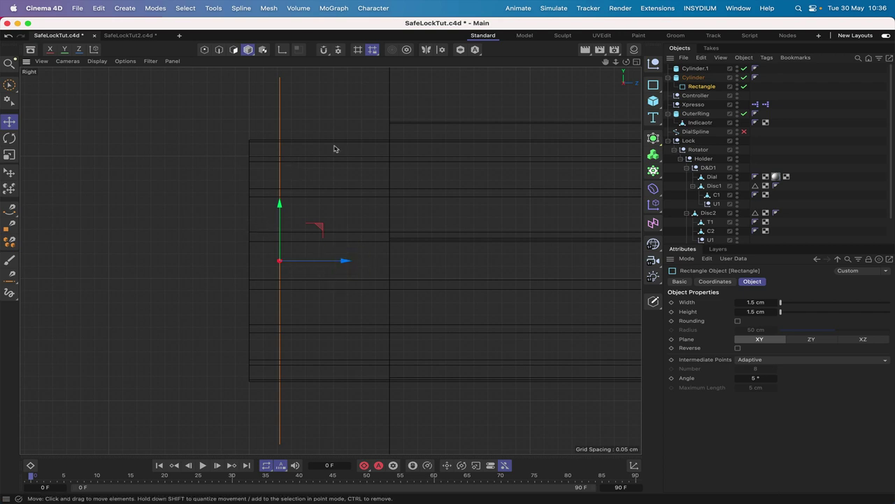
{"action": "key", "text": "F1"}
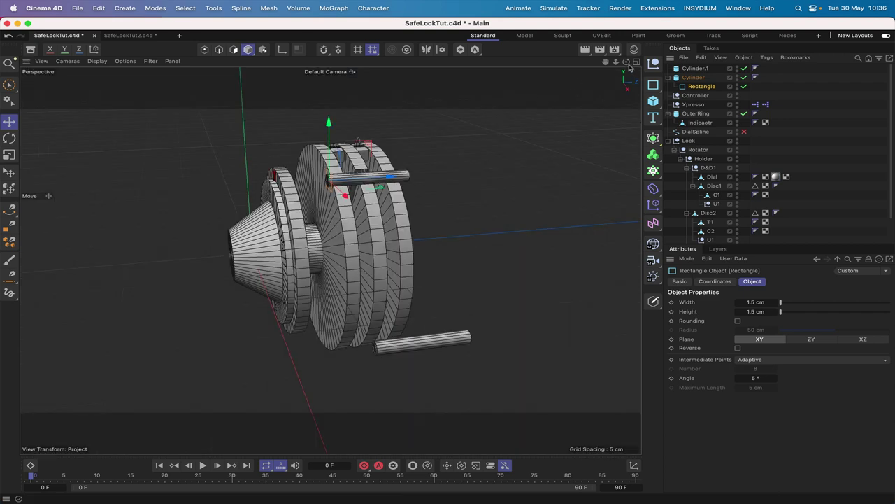
{"action": "left_click_drag", "start_coordinate": [627, 62], "coordinate": [588, 67]}
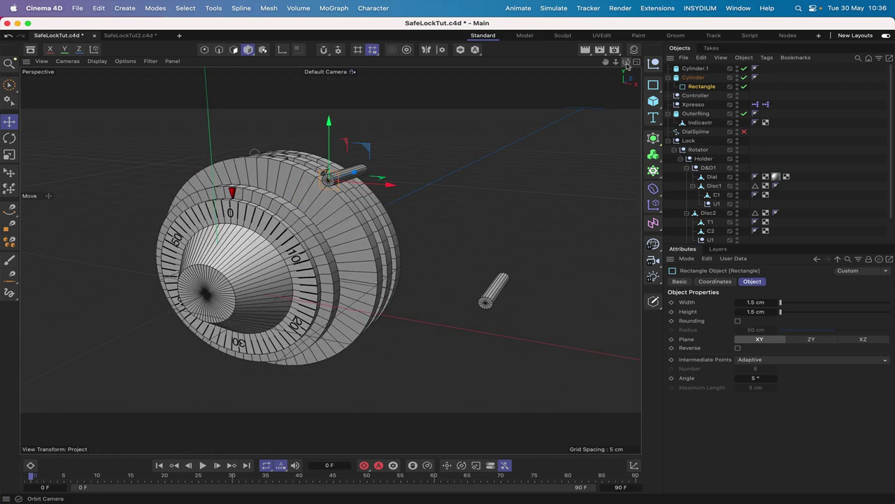
Step: Set the rectangle's bank rotation to 0° to align it with its parent cylinder
{"action": "left_click", "coordinate": [693, 78]}
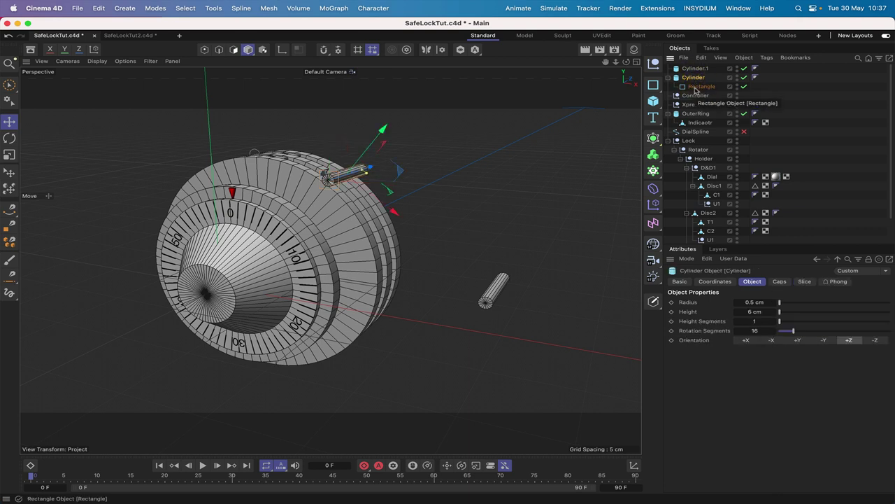
{"action": "left_click", "coordinate": [695, 88]}
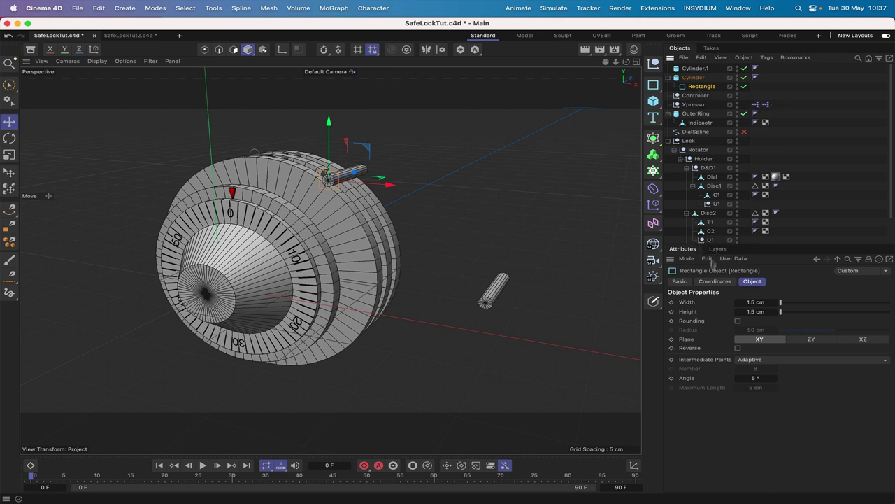
{"action": "left_click", "coordinate": [714, 281]}
{"action": "left_click", "coordinate": [794, 333]}
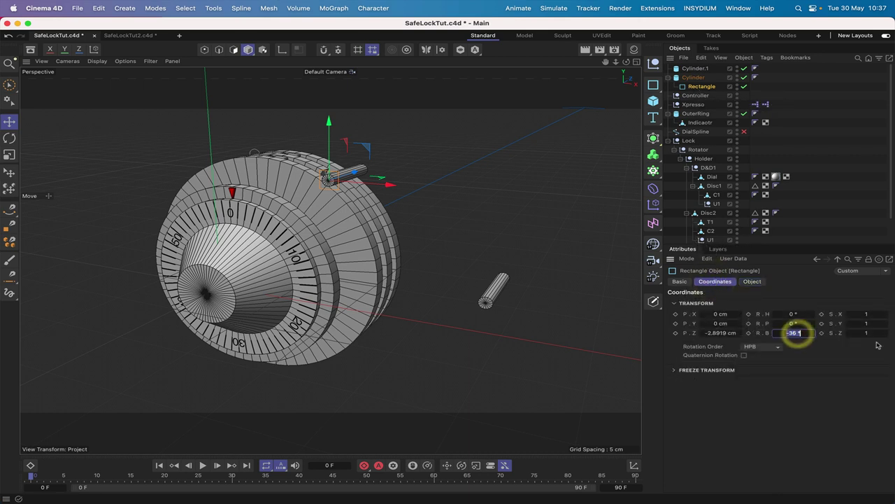
{"action": "type", "text": "0"}
{"action": "key", "text": "Return"}
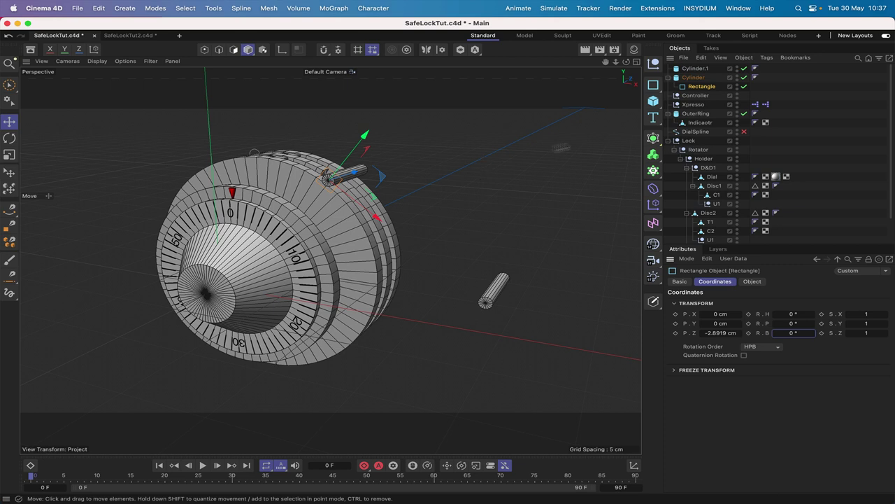
{"action": "left_click", "coordinate": [698, 85]}
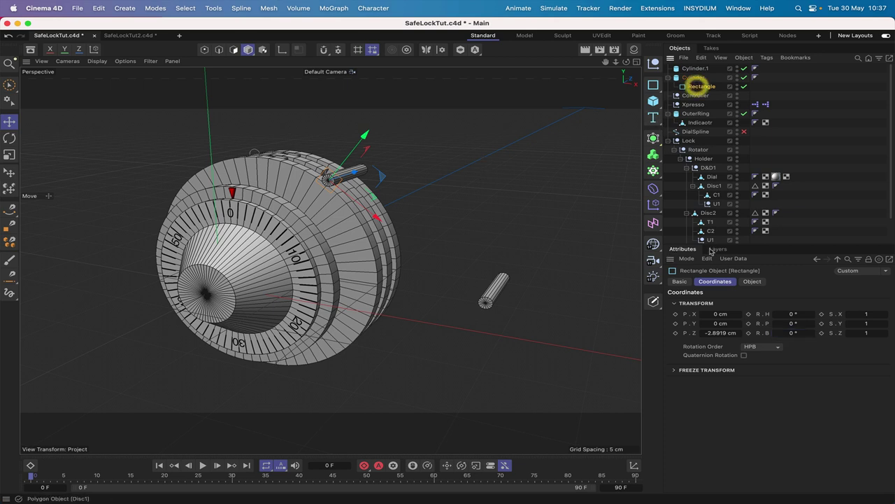
Step: Set the rectangle spline's width to 2.5 cm and enable rounding on its corners
{"action": "left_click", "coordinate": [753, 282]}
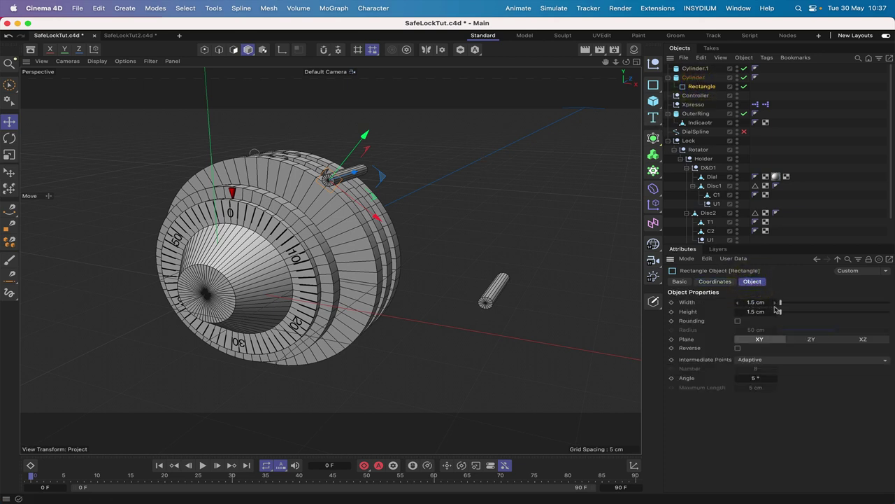
{"action": "left_click", "coordinate": [775, 302]}
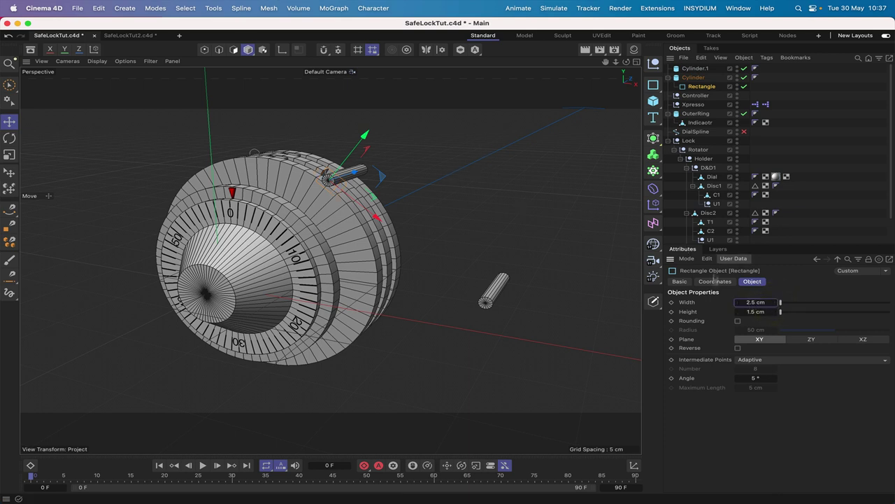
{"action": "left_click", "coordinate": [738, 321]}
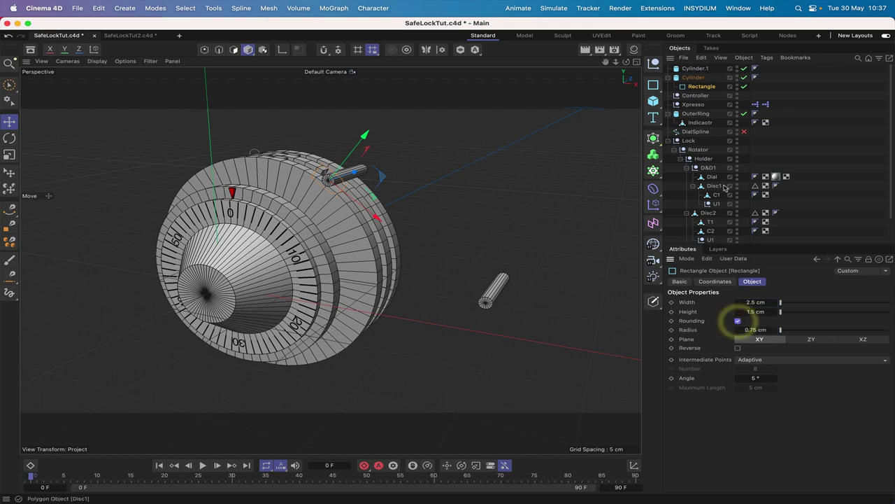
Step: Make the rounded rectangle editable, select all its points and run Optimize to merge the duplicates
{"action": "left_click_drag", "start_coordinate": [611, 62], "coordinate": [604, 63]}
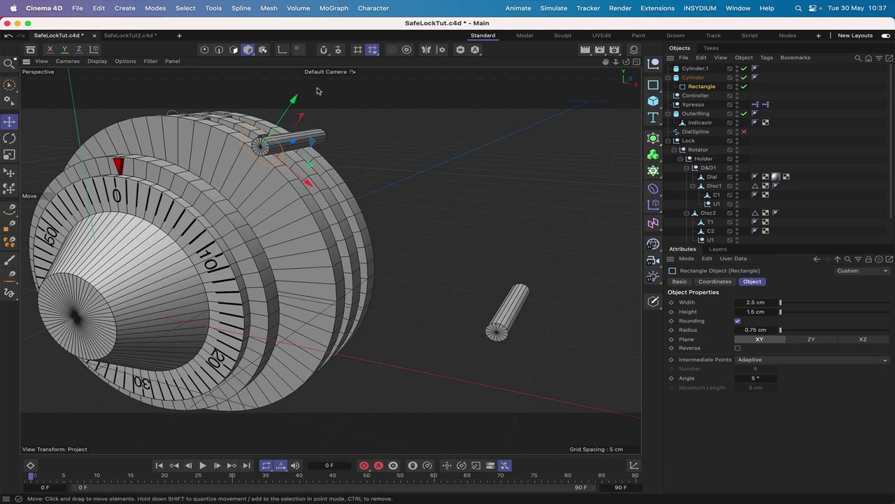
{"action": "key", "text": "c"}
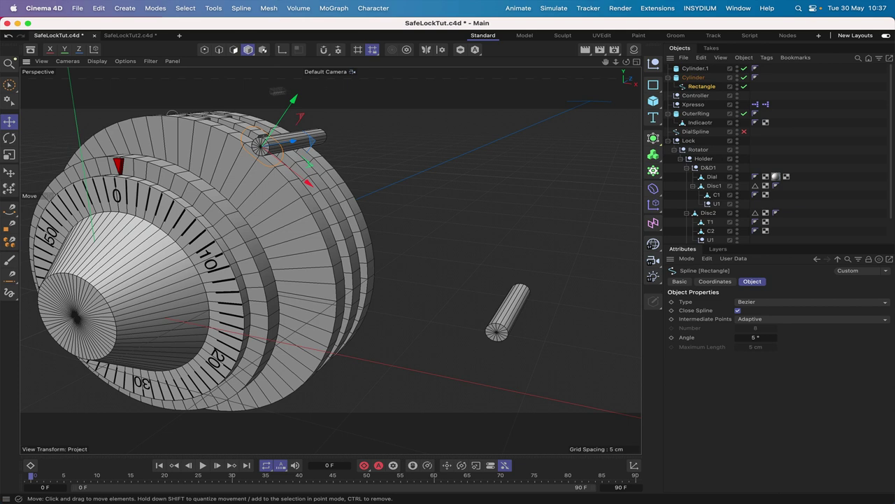
{"action": "left_click", "coordinate": [203, 49]}
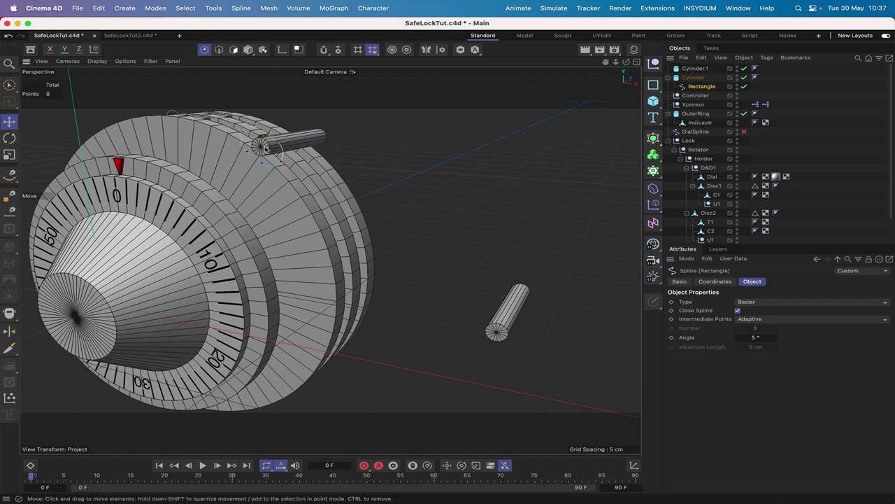
{"action": "double_click", "coordinate": [279, 161]}
{"action": "right_click", "coordinate": [353, 140]}
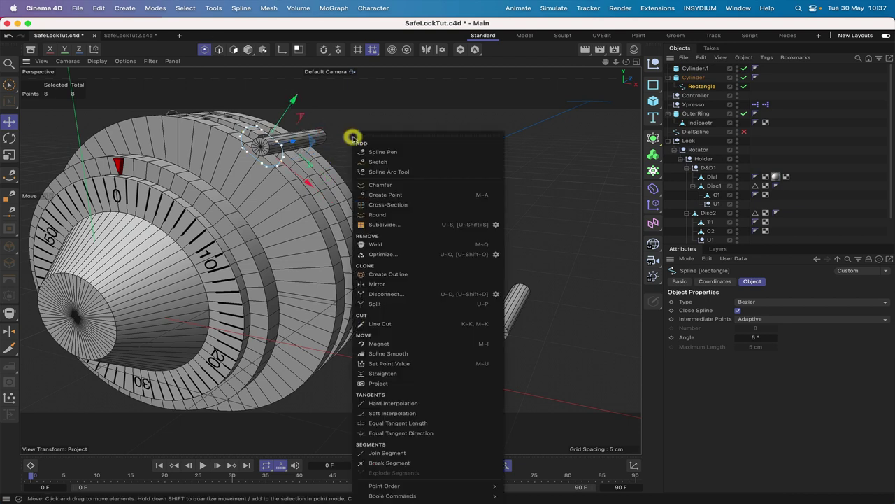
{"action": "left_click", "coordinate": [375, 255]}
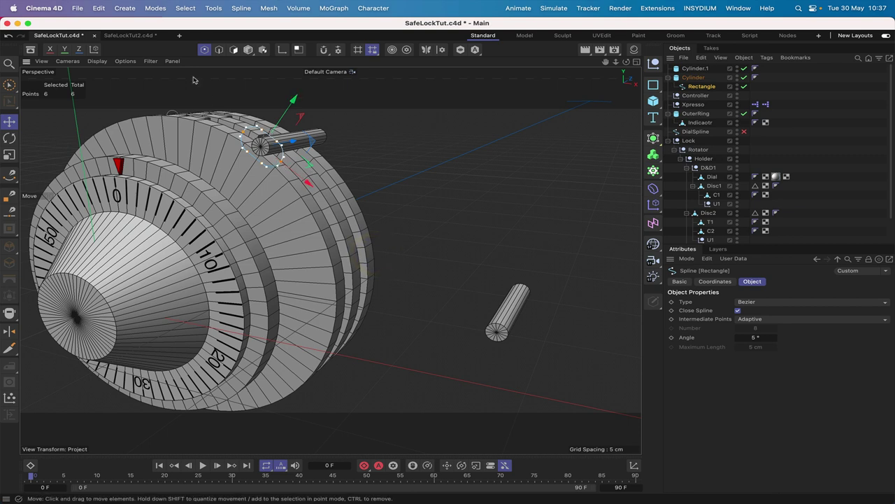
Step: Brush-select the rectangle's outer end points and shift them along X in the front view so the rounded end fits around the upper cylinder
{"action": "left_click", "coordinate": [9, 84]}
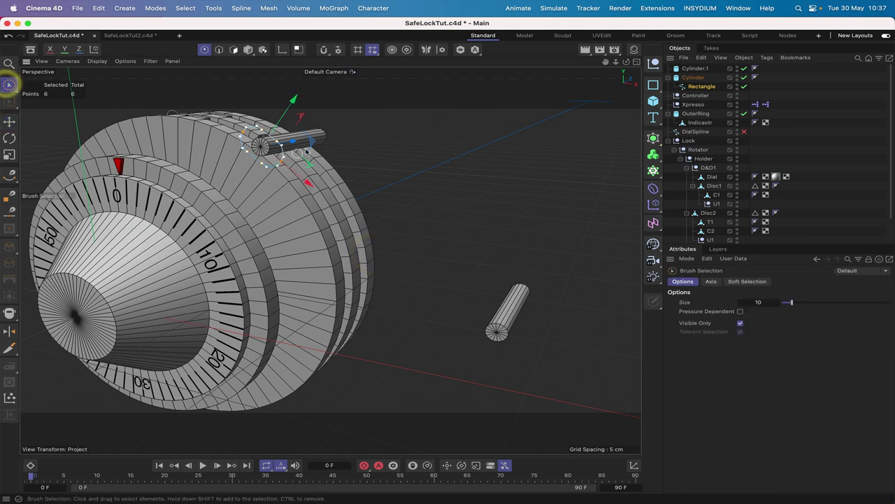
{"action": "left_click", "coordinate": [267, 131]}
{"action": "left_click_drag", "start_coordinate": [267, 130], "coordinate": [257, 126]}
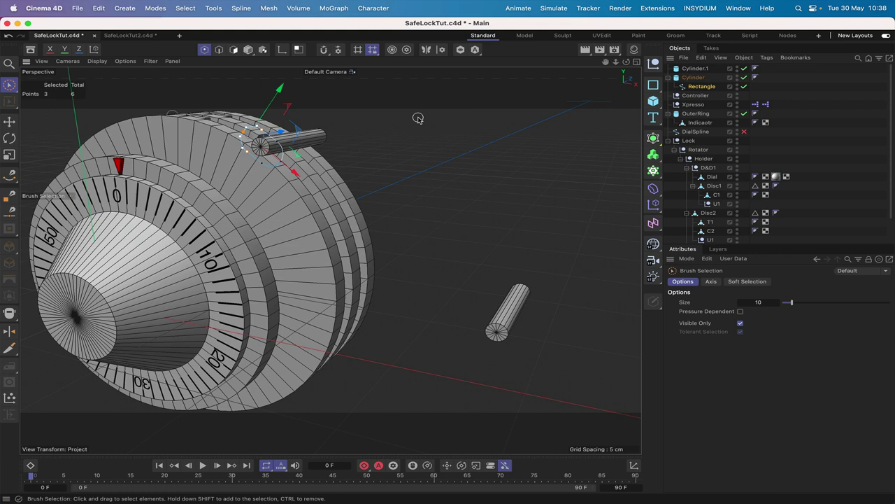
{"action": "key", "text": "F4"}
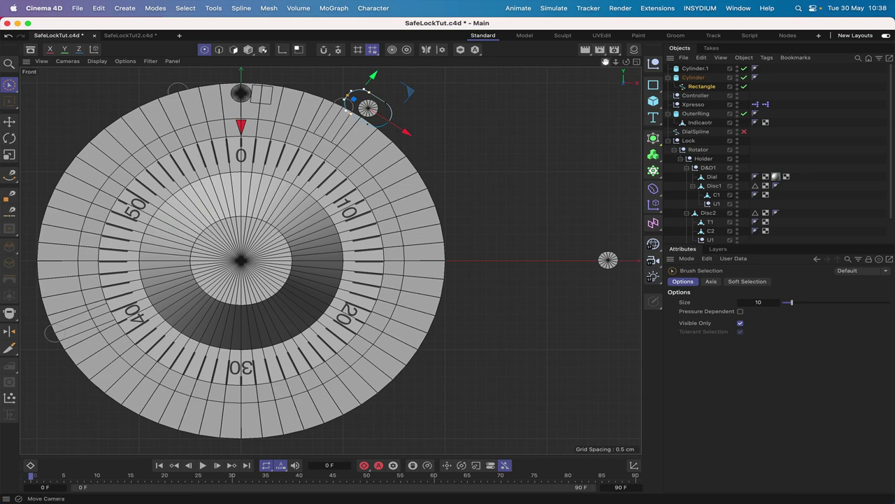
{"action": "mouse_move", "coordinate": [606, 61]}
{"action": "left_mouse_down"}
{"action": "mouse_move", "coordinate": [594, 84]}
{"action": "mouse_move", "coordinate": [606, 61]}
{"action": "left_mouse_up"}
{"action": "scroll", "coordinate": [329, 257], "scroll_direction": "up", "scroll_amount": 5}
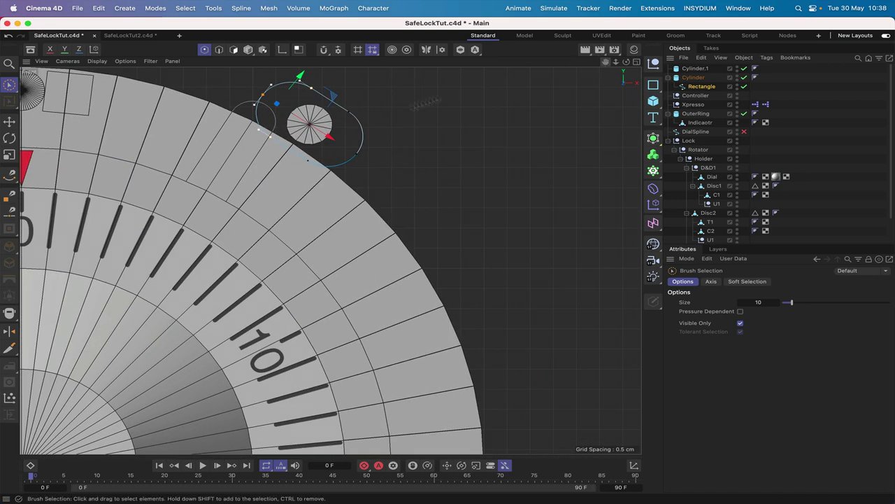
{"action": "left_click_drag", "start_coordinate": [330, 140], "coordinate": [349, 147]}
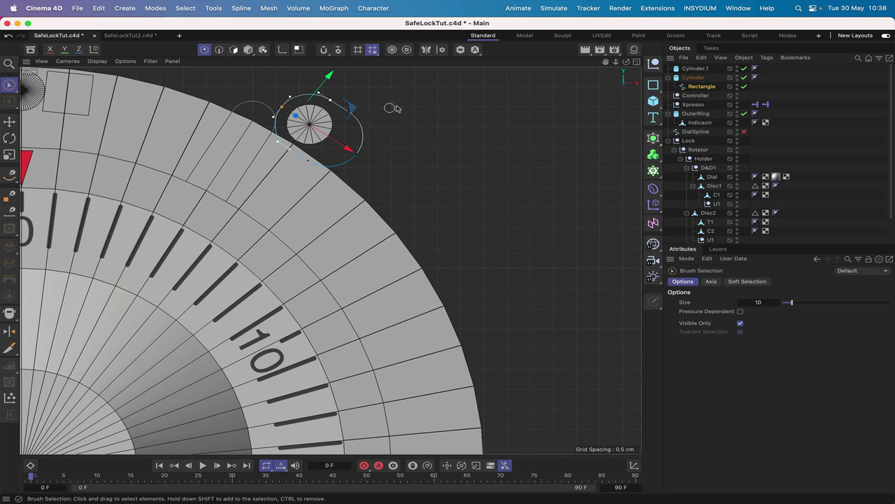
Step: Select the three points at the rectangle's opposite end and move them along X until that end wraps around the lower cylinder
{"action": "left_click_drag", "start_coordinate": [606, 63], "coordinate": [606, 65]}
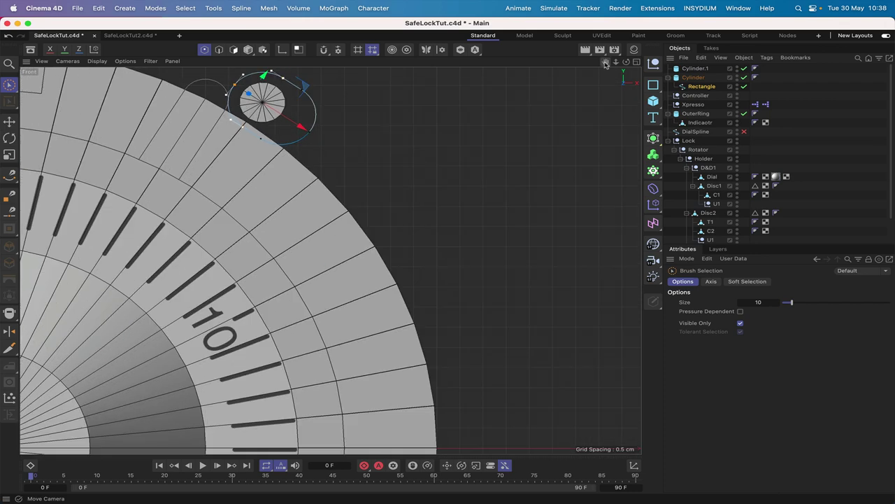
{"action": "scroll", "coordinate": [330, 263], "scroll_direction": "down", "scroll_amount": 5}
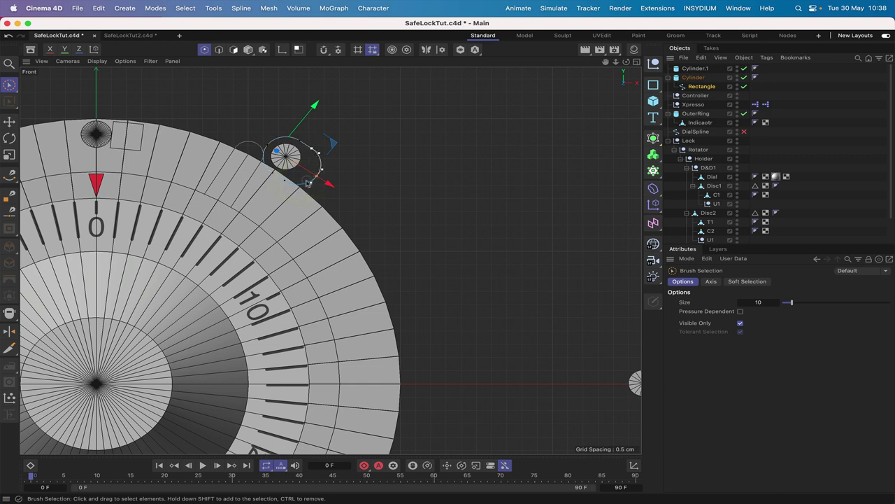
{"action": "left_click_drag", "start_coordinate": [291, 185], "coordinate": [688, 405]}
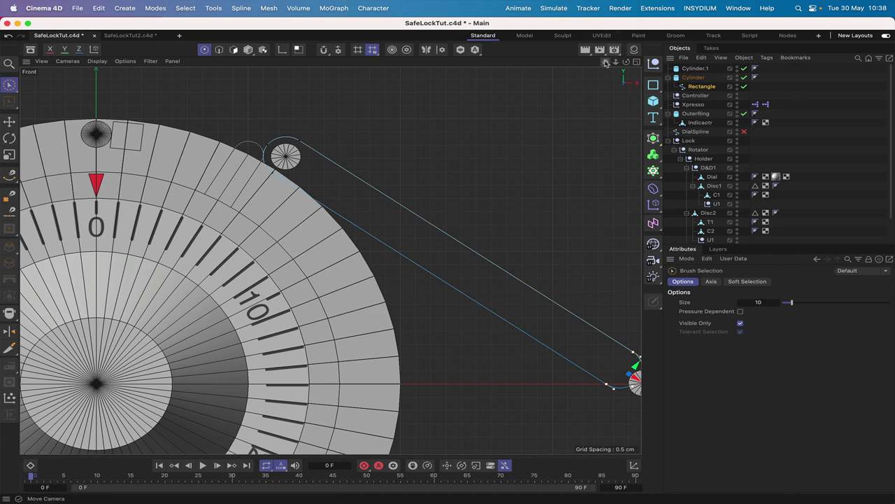
{"action": "left_click_drag", "start_coordinate": [606, 62], "coordinate": [573, 137]}
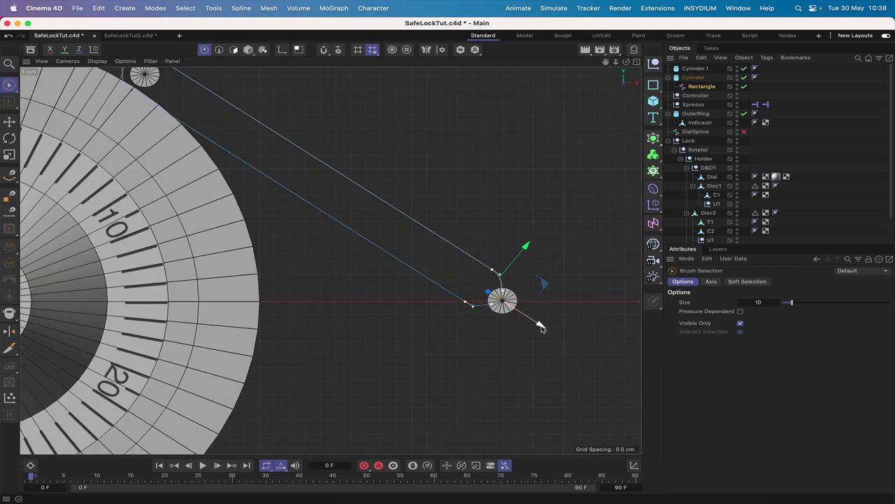
{"action": "left_click_drag", "start_coordinate": [539, 326], "coordinate": [564, 341]}
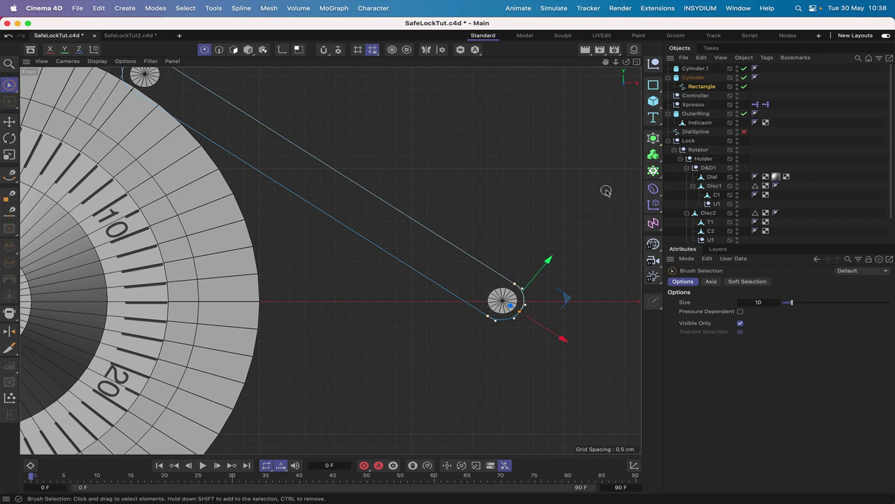
Step: In the perspective view, add a circle spline, nest it under Cylinder, and set its Y position to 0 cm
{"action": "key", "text": "F1"}
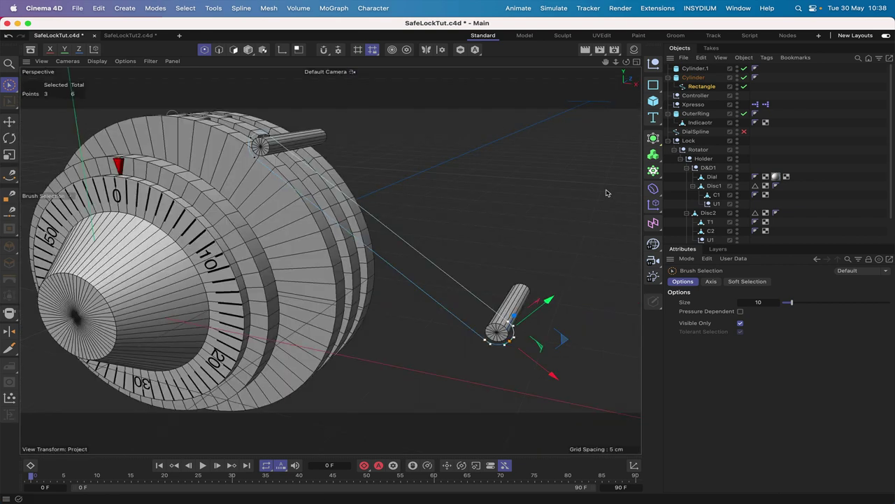
{"action": "left_click_drag", "start_coordinate": [629, 67], "coordinate": [606, 63]}
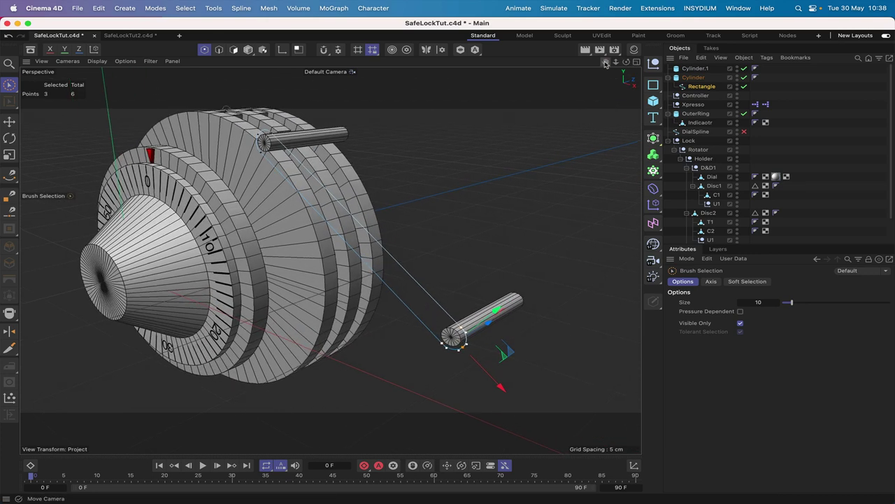
{"action": "left_click", "coordinate": [652, 84]}
{"action": "left_click", "coordinate": [736, 99]}
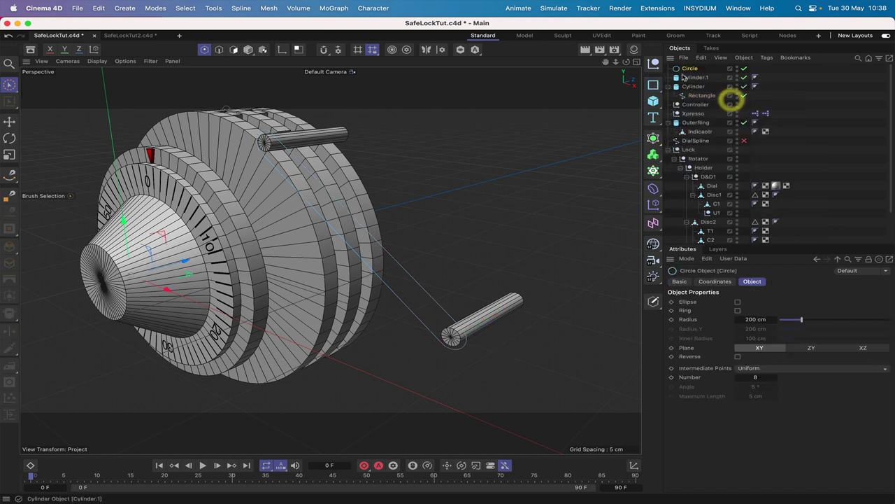
{"action": "mouse_move", "coordinate": [689, 68]}
{"action": "left_mouse_down"}
{"action": "mouse_move", "coordinate": [702, 95]}
{"action": "mouse_move", "coordinate": [695, 81]}
{"action": "left_mouse_up"}
{"action": "left_click", "coordinate": [715, 282]}
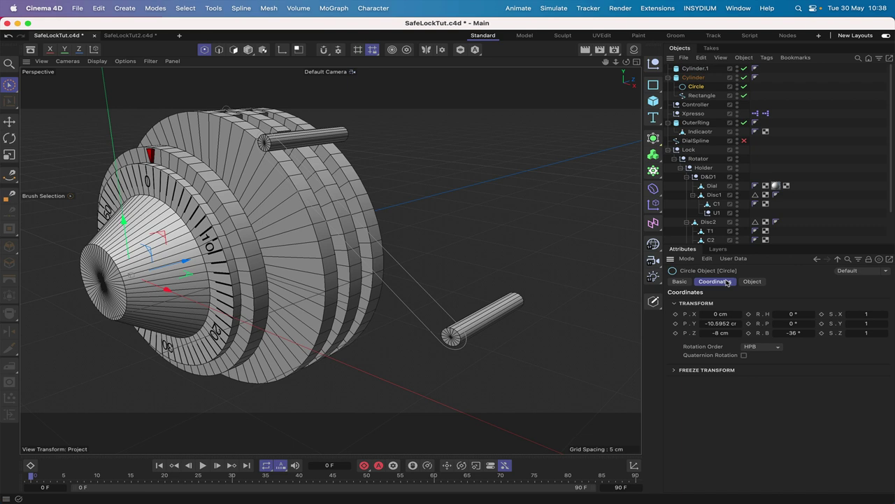
{"action": "left_click", "coordinate": [724, 324]}
{"action": "type", "text": "0"}
{"action": "key", "text": "Return"}
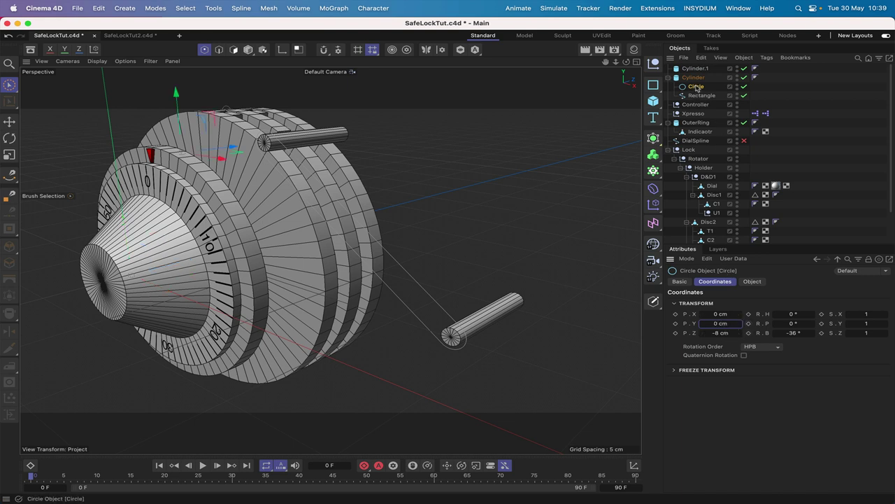
Step: Nest the circle under Rectangle and set its Z position to 0 cm and bank rotation to 0°
{"action": "left_click_drag", "start_coordinate": [697, 88], "coordinate": [702, 96]}
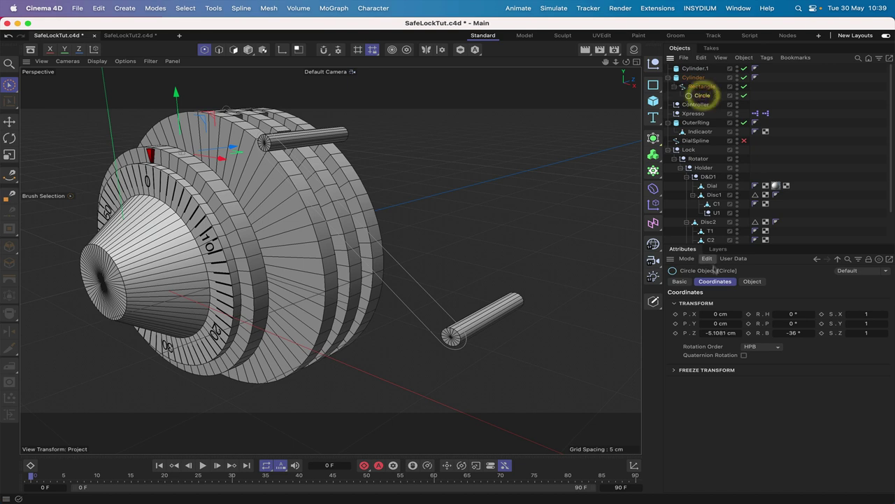
{"action": "left_click", "coordinate": [720, 332]}
{"action": "type", "text": "0"}
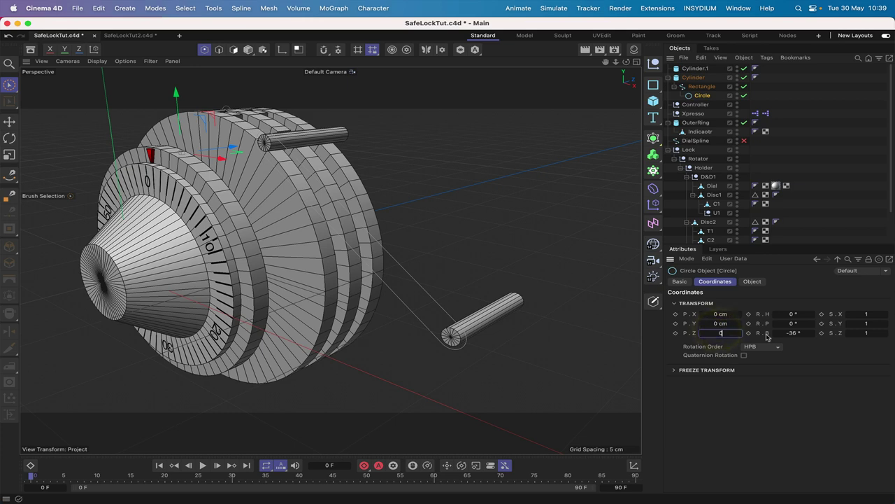
{"action": "key", "text": "Return"}
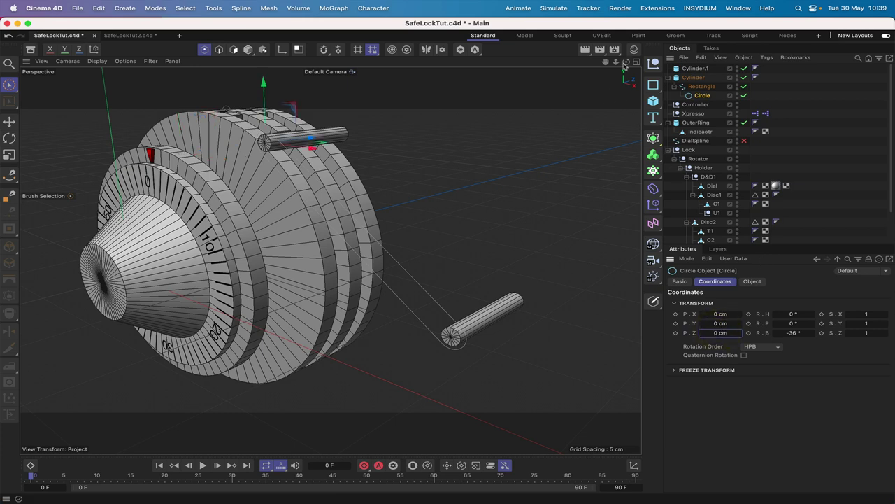
{"action": "left_click_drag", "start_coordinate": [627, 61], "coordinate": [500, 67]}
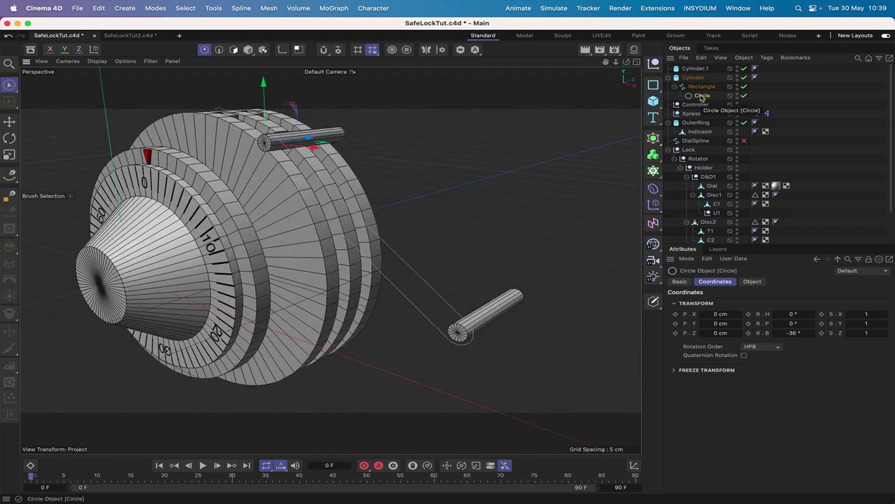
{"action": "double_click", "coordinate": [791, 333]}
{"action": "type", "text": "0"}
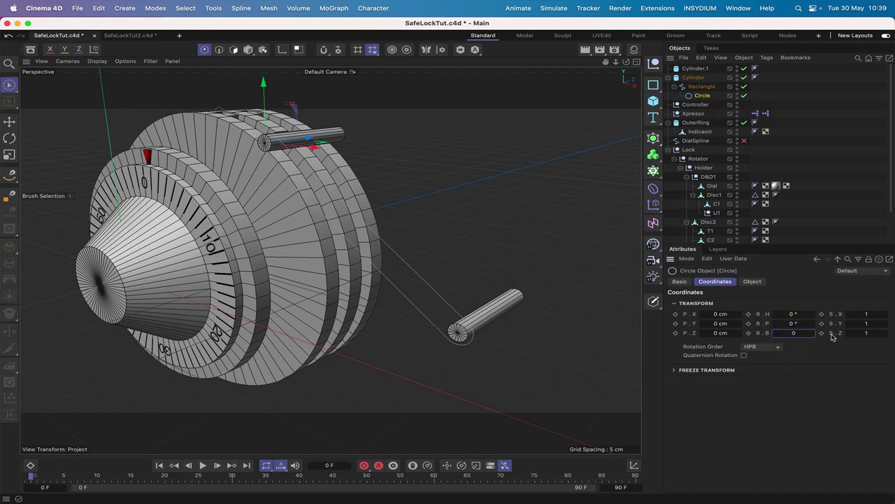
{"action": "key", "text": "Return"}
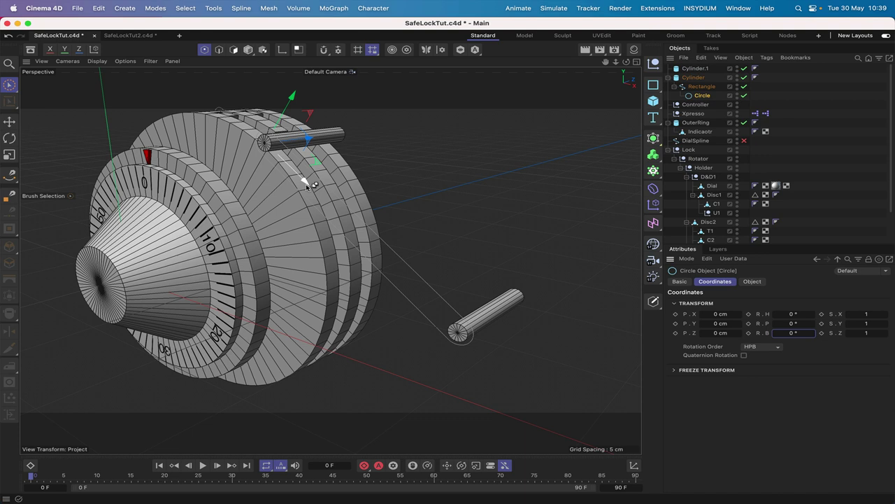
Step: Duplicate the circle about 14.56 cm along its X axis onto the lower cylinder and nest the copy under Cylinder.1
{"action": "left_click_drag", "start_coordinate": [306, 184], "coordinate": [504, 378]}
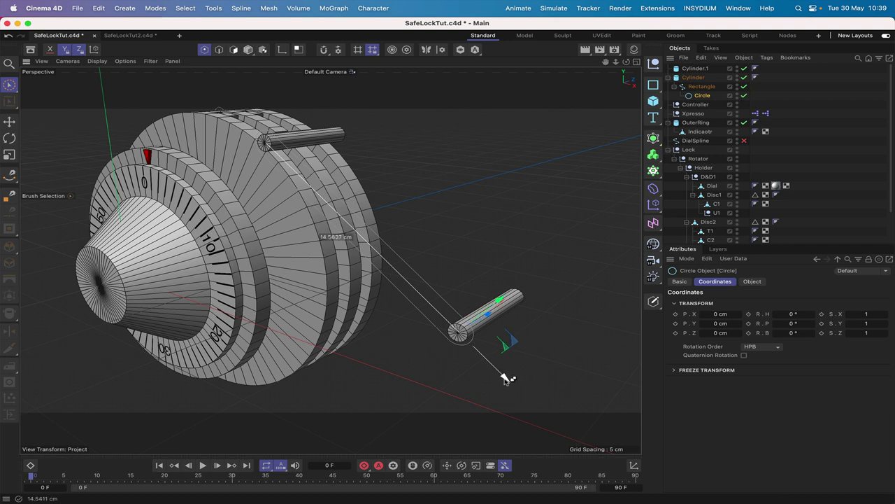
{"action": "left_click_drag", "start_coordinate": [505, 379], "coordinate": [505, 378], "text": "ctrl"}
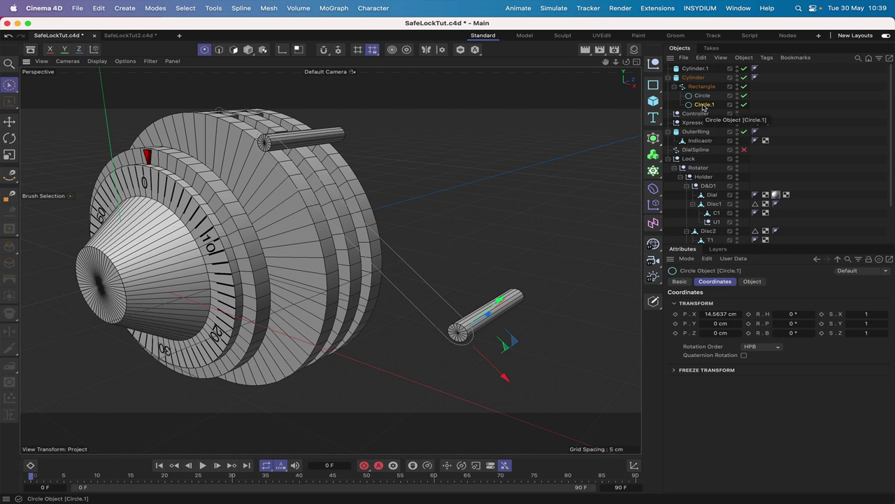
{"action": "left_click_drag", "start_coordinate": [705, 107], "coordinate": [697, 66]}
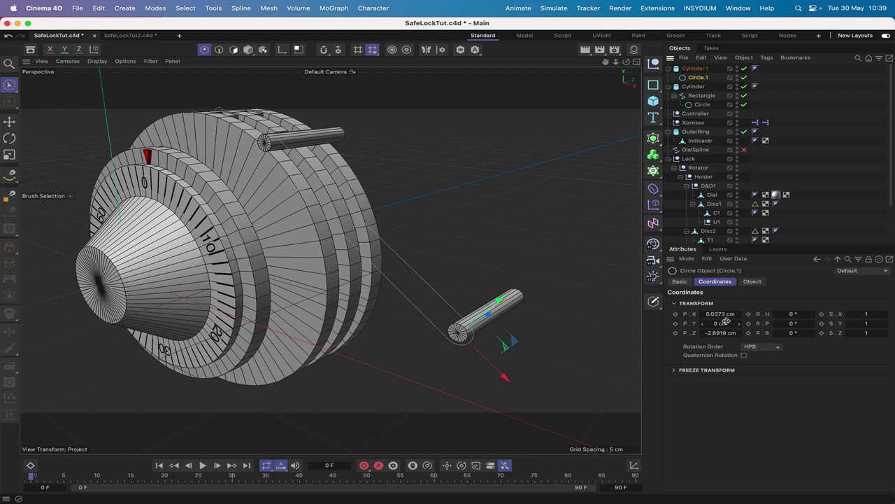
Step: Set the copied circle's X position to 0 cm to centre it on the lower cylinder
{"action": "left_click", "coordinate": [722, 315]}
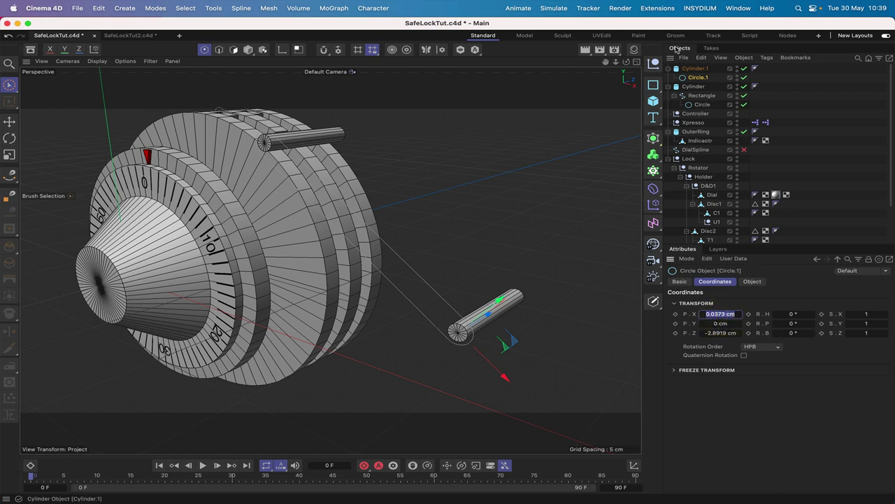
{"action": "left_click_drag", "start_coordinate": [628, 63], "coordinate": [627, 64]}
{"action": "right_click_drag", "start_coordinate": [610, 63], "coordinate": [604, 63]}
{"action": "left_click_drag", "start_coordinate": [633, 64], "coordinate": [633, 64]}
{"action": "double_click", "coordinate": [729, 313]}
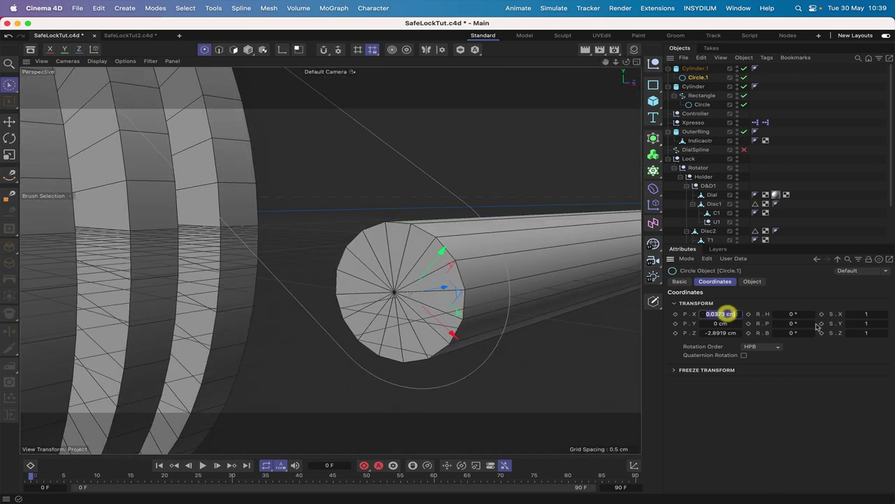
{"action": "type", "text": "0"}
{"action": "key", "text": "Return"}
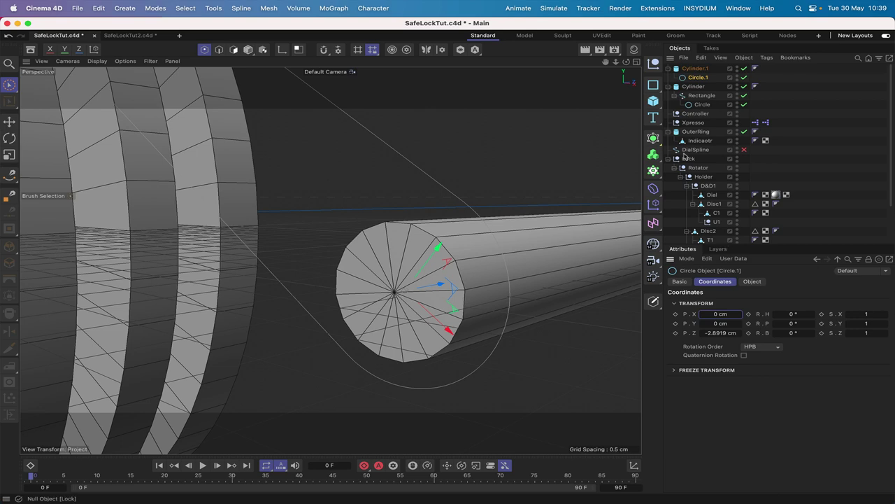
Step: Move Circle and Circle.1 directly under Cylinder, alongside Rectangle
{"action": "left_click_drag", "start_coordinate": [627, 63], "coordinate": [606, 62]}
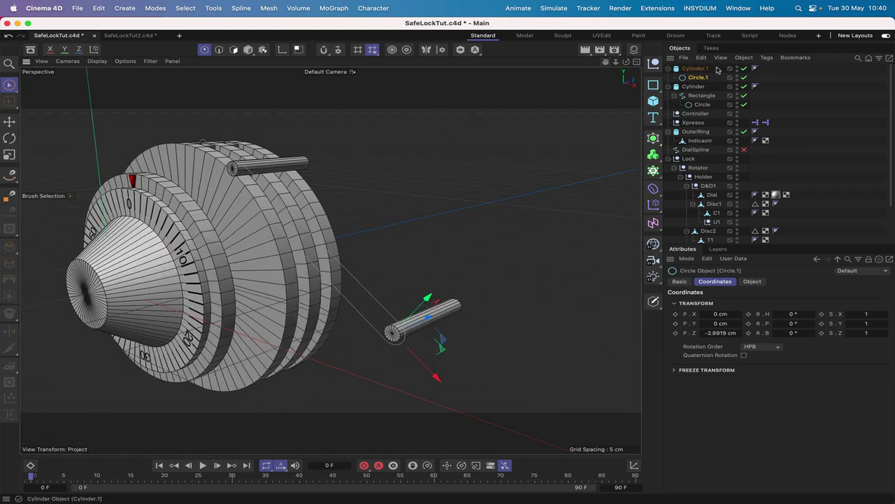
{"action": "left_click_drag", "start_coordinate": [699, 77], "coordinate": [718, 87]}
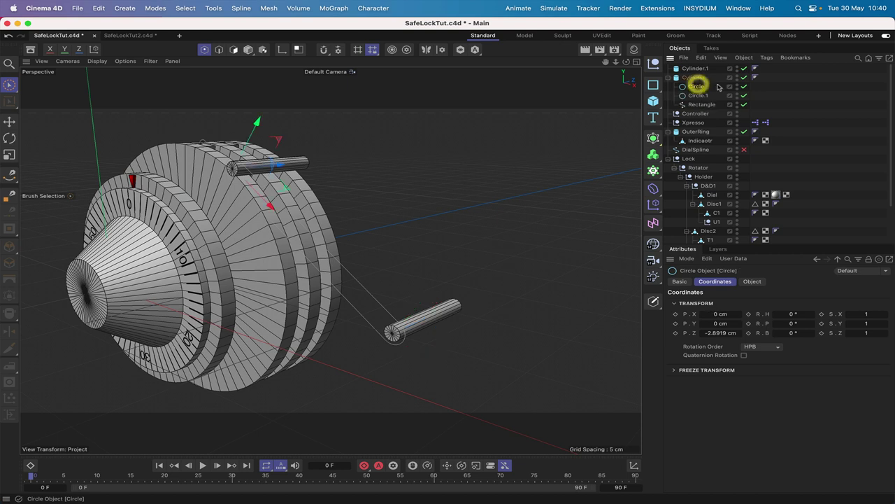
Step: Make both circles editable, place Rectangle above them, and merge the three splines into one under the name Rectangle
{"action": "left_click", "coordinate": [698, 95], "text": "shift"}
{"action": "key", "text": "c"}
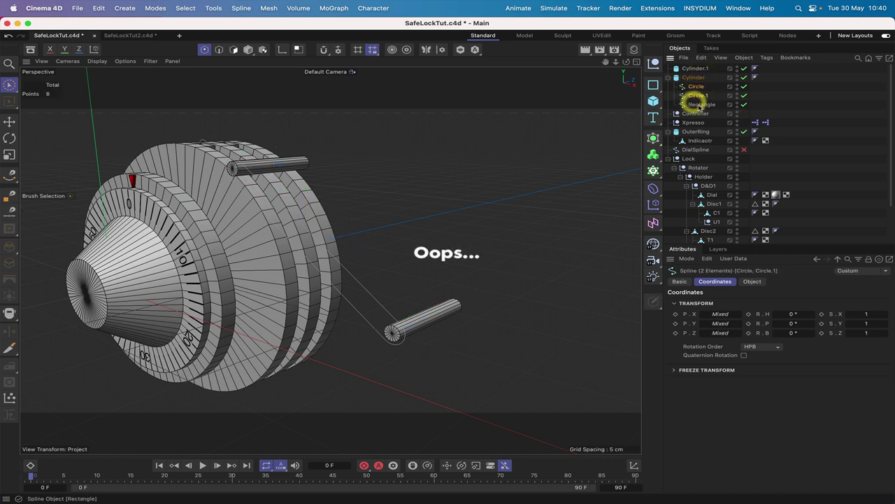
{"action": "left_click_drag", "start_coordinate": [699, 105], "coordinate": [694, 81]}
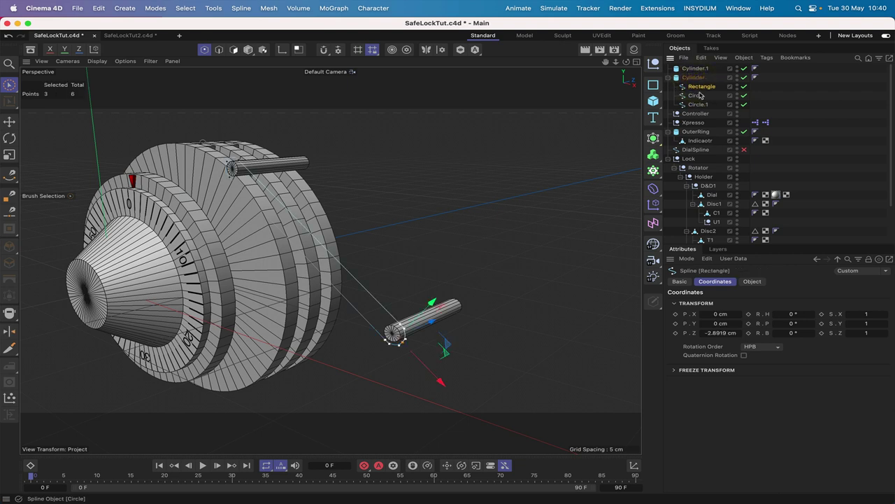
{"action": "left_click", "coordinate": [696, 95], "text": "shift"}
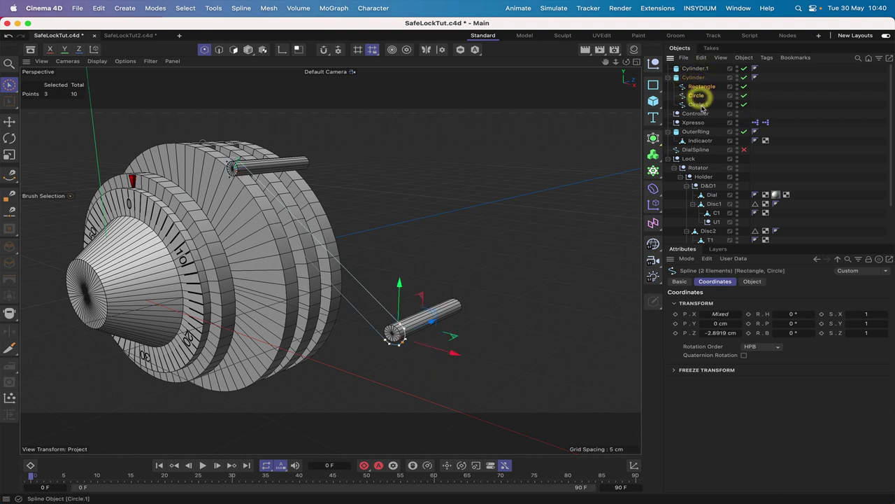
{"action": "left_click", "coordinate": [697, 104], "text": "shift"}
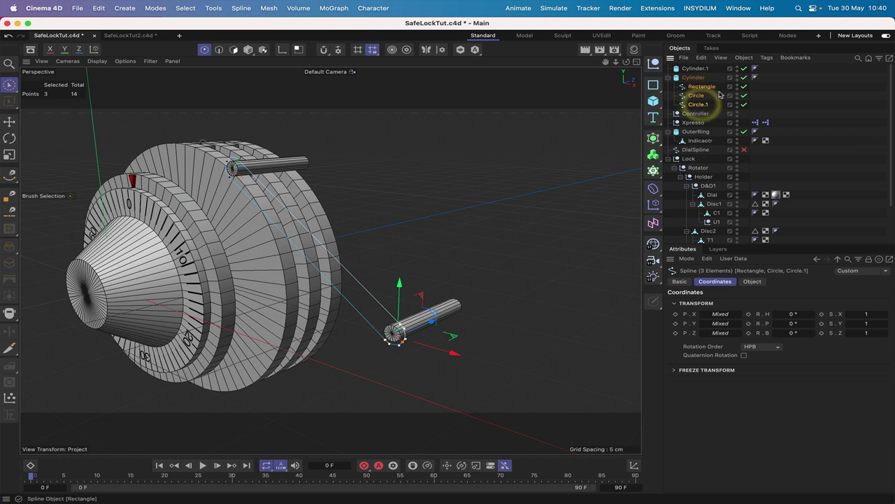
{"action": "left_click", "coordinate": [660, 304]}
{"action": "left_click", "coordinate": [706, 367]}
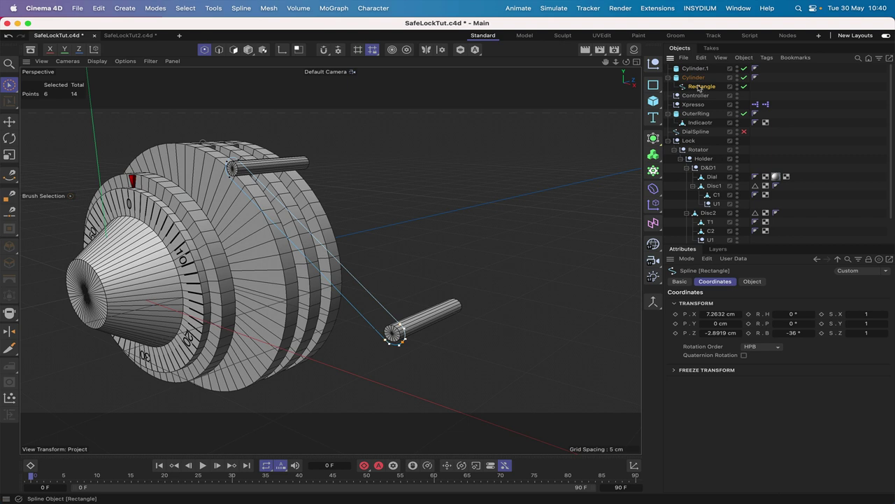
Step: Move the merged Rectangle spline to the top of the hierarchy and extrude it with an offset of 0.3 cm
{"action": "left_click_drag", "start_coordinate": [698, 86], "coordinate": [691, 64]}
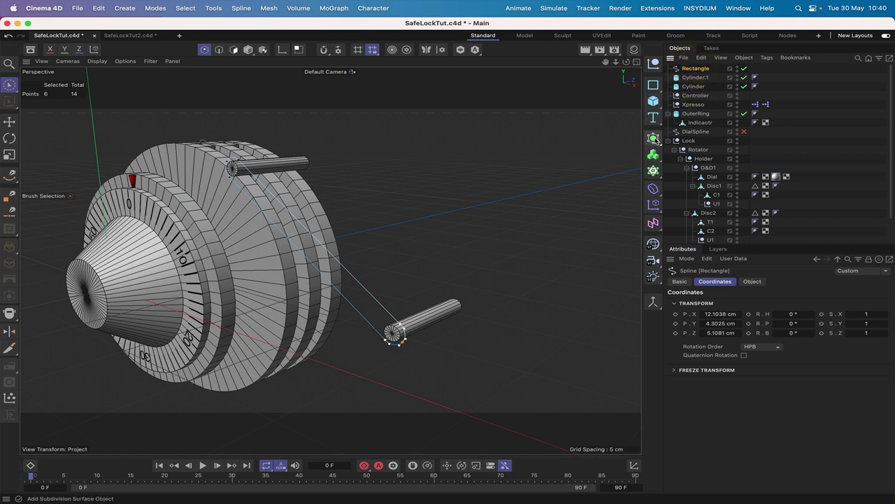
{"action": "left_click", "coordinate": [654, 138]}
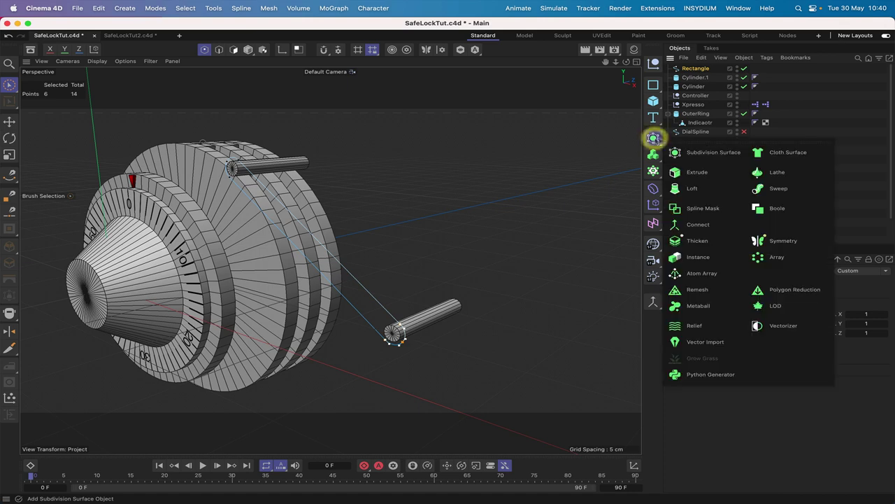
{"action": "left_click", "coordinate": [699, 172]}
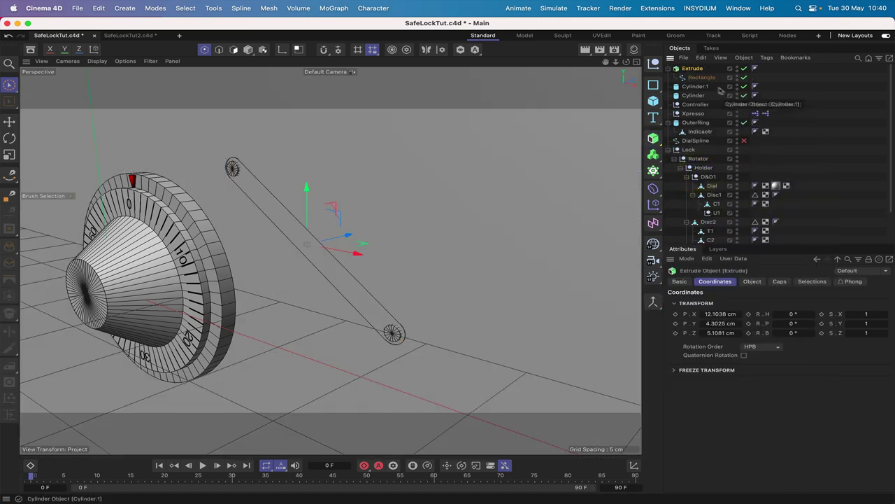
{"action": "left_click_drag", "start_coordinate": [699, 78], "coordinate": [699, 69]}
{"action": "left_click", "coordinate": [693, 69]}
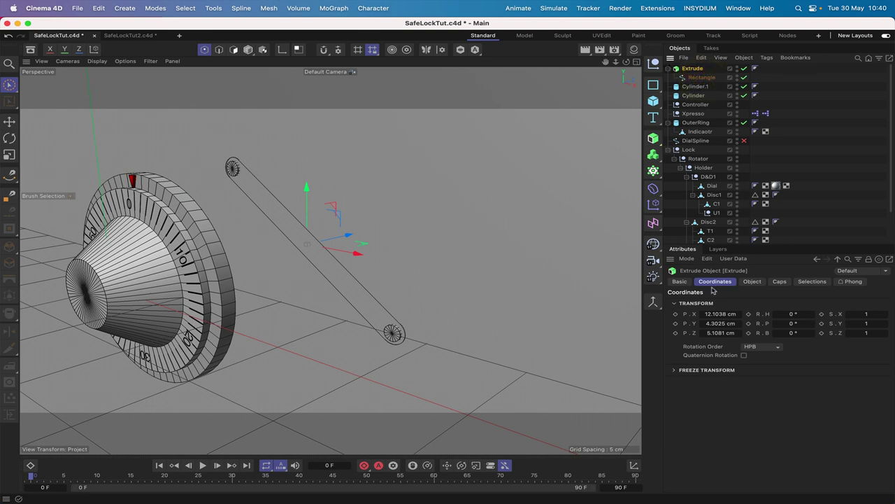
{"action": "left_click", "coordinate": [753, 281]}
{"action": "left_click", "coordinate": [758, 310]}
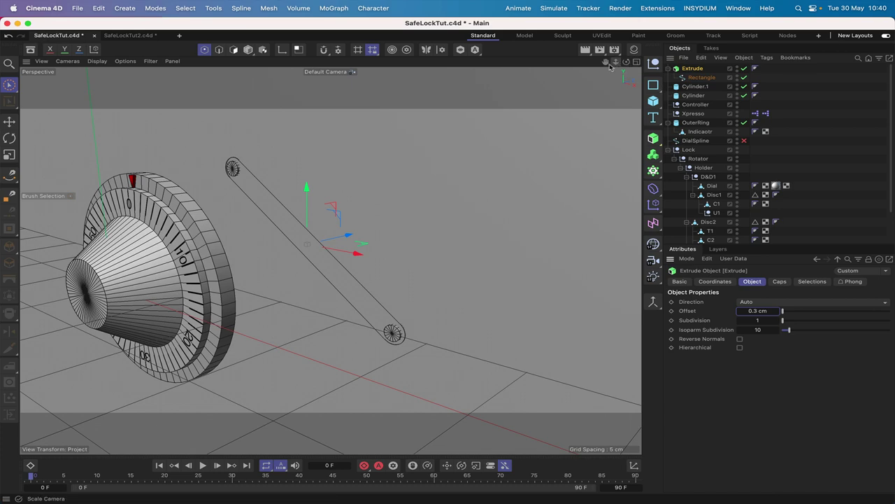
{"action": "left_click_drag", "start_coordinate": [605, 62], "coordinate": [606, 62]}
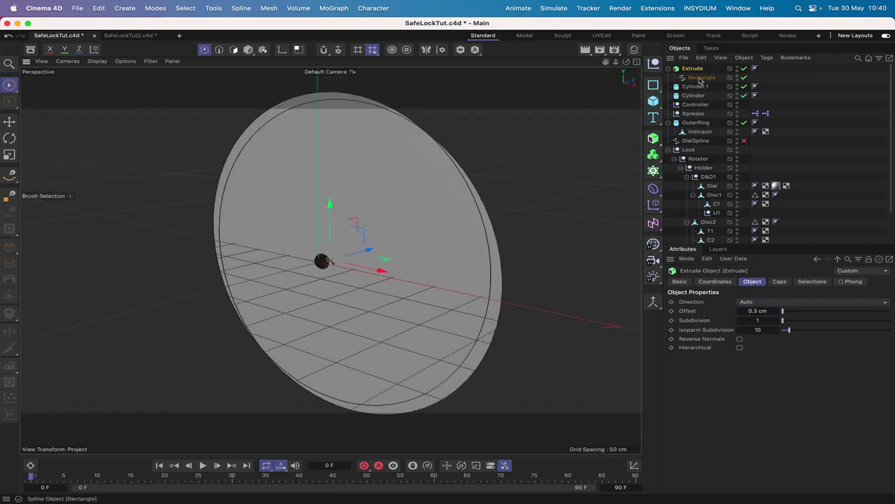
Step: Take Rectangle out of the Extrude, and undo back to the separate parametric circles
{"action": "left_click_drag", "start_coordinate": [697, 78], "coordinate": [695, 68]}
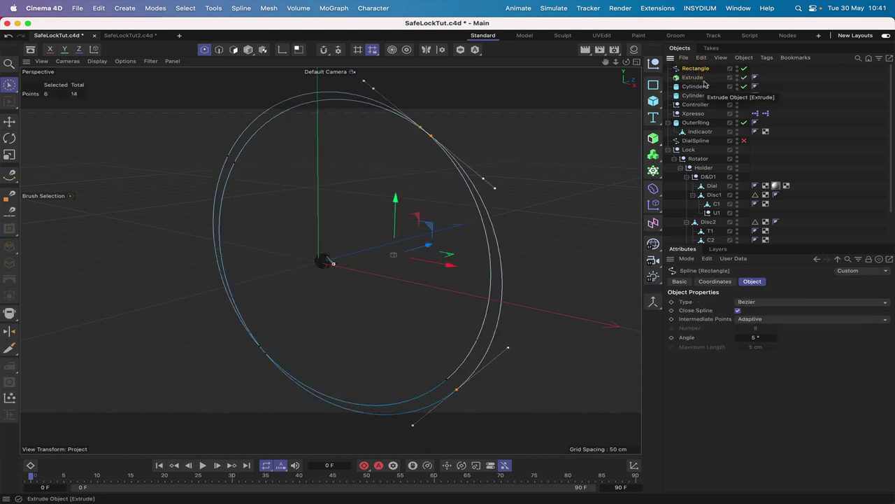
{"action": "key", "text": "super+z"}
{"action": "key", "text": "super+z"}
{"action": "key", "text": "super+z"}
{"action": "key", "text": "super+z"}
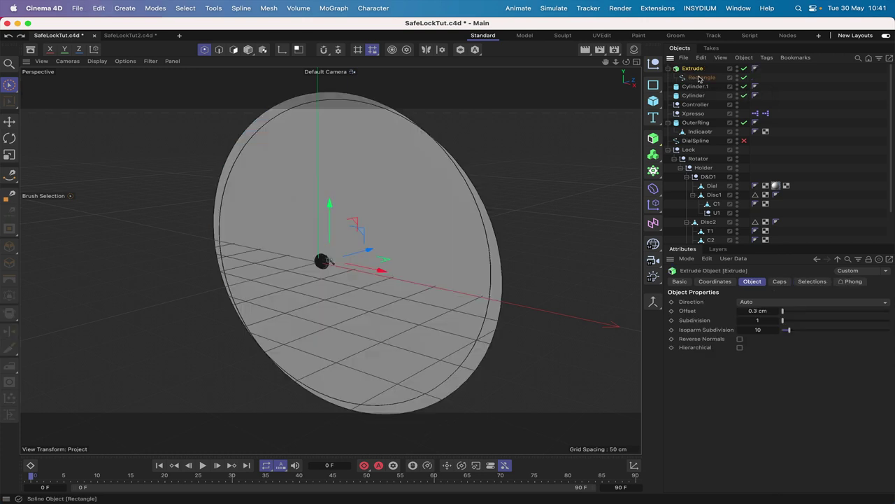
{"action": "key", "text": "super+z"}
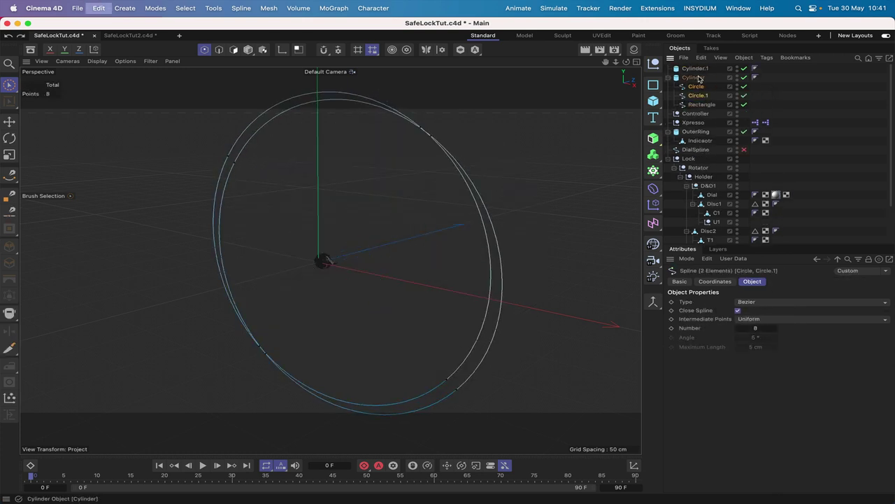
{"action": "key", "text": "super+z"}
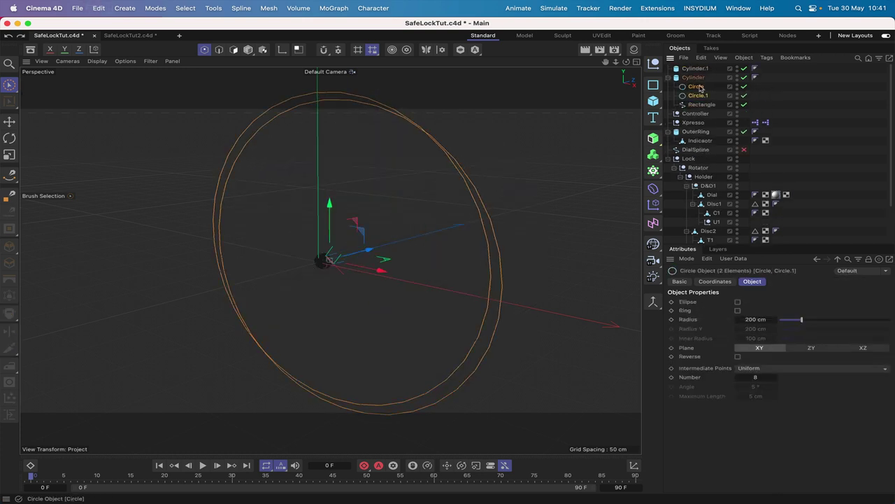
Step: Set the radius of Circle and Circle.1 to 0.5 cm
{"action": "left_click", "coordinate": [696, 86]}
{"action": "left_click", "coordinate": [697, 96], "text": "shift"}
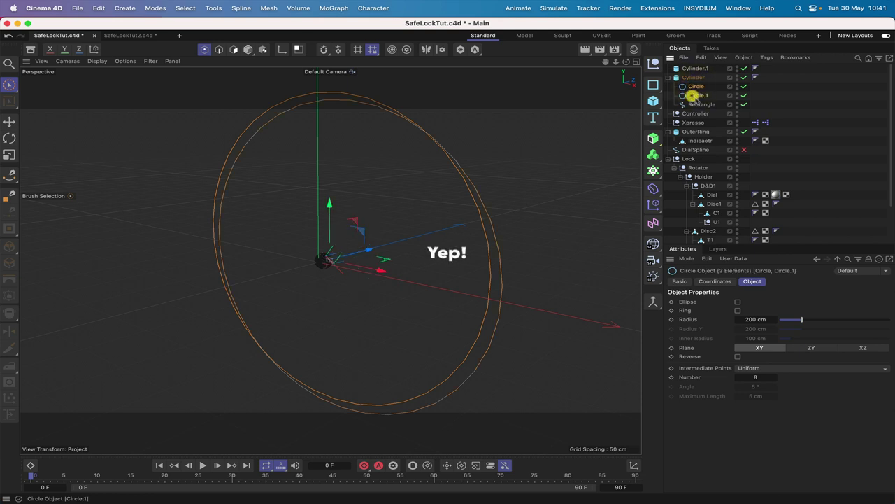
{"action": "left_click", "coordinate": [752, 319]}
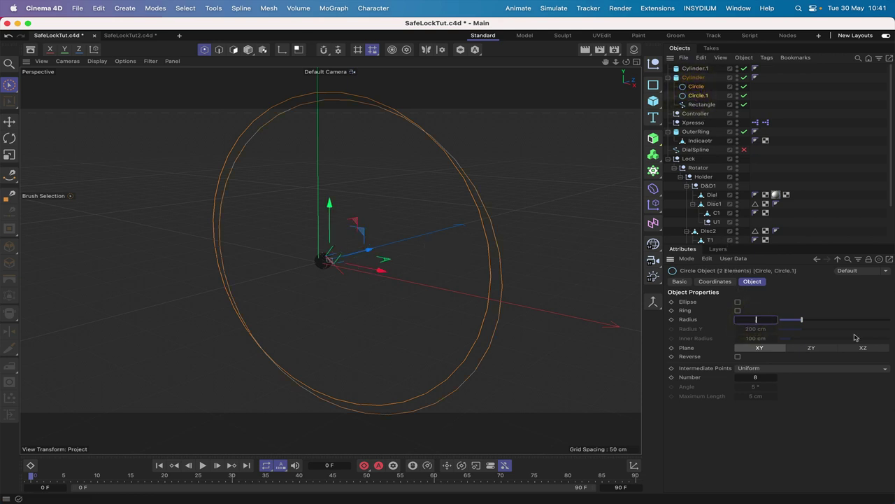
{"action": "type", "text": ".5"}
{"action": "key", "text": "Return"}
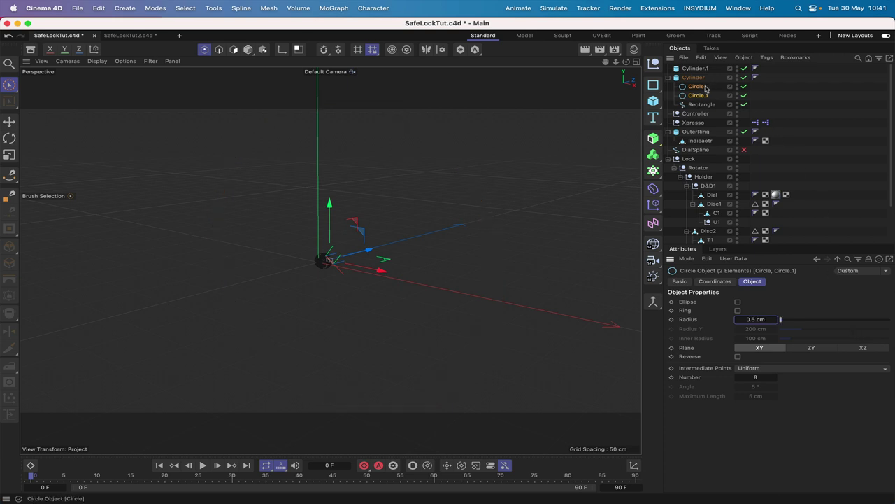
Step: Make both circles editable, merge them with Rectangle into one spline, and move it to the top of the hierarchy
{"action": "key", "text": "c"}
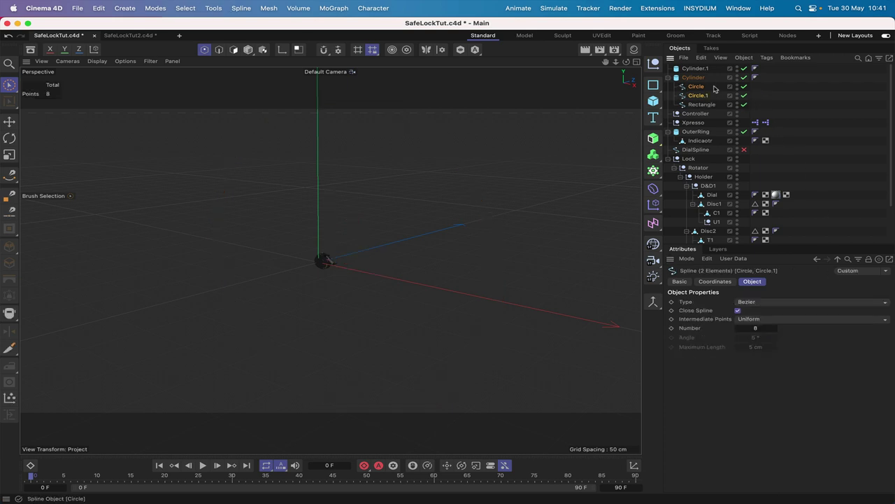
{"action": "left_click", "coordinate": [701, 104], "text": "shift"}
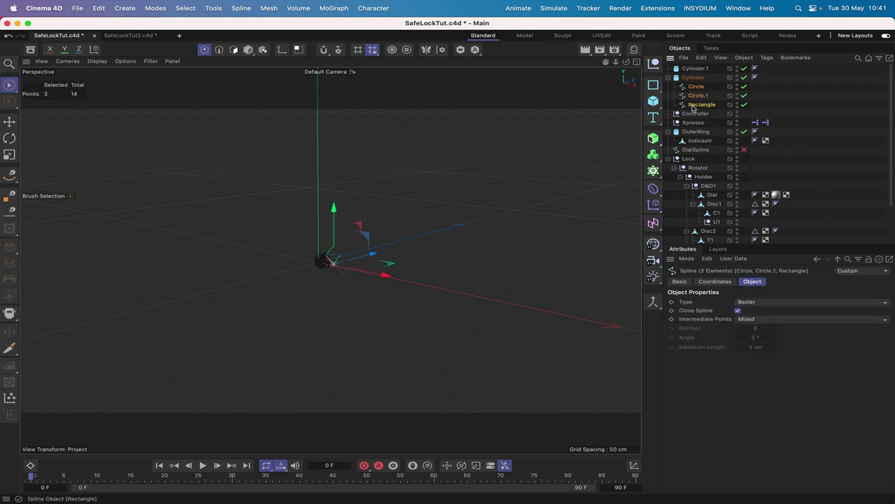
{"action": "left_click", "coordinate": [656, 303]}
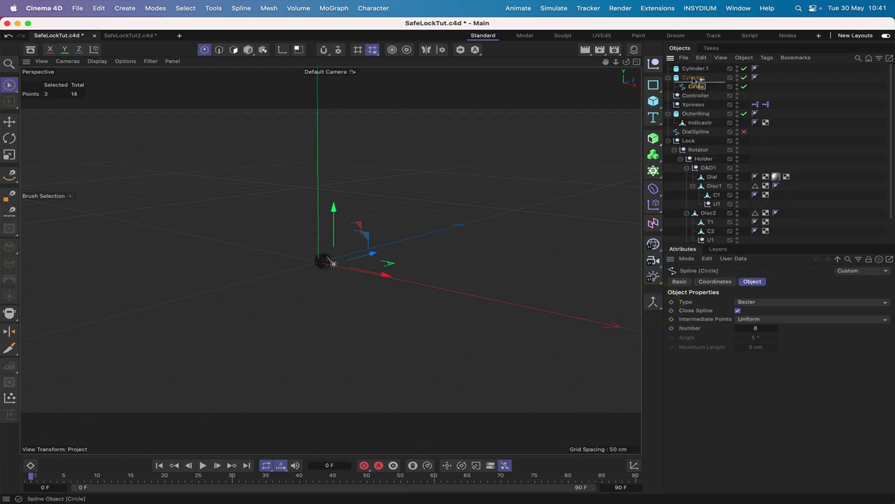
{"action": "left_click_drag", "start_coordinate": [693, 79], "coordinate": [691, 65]}
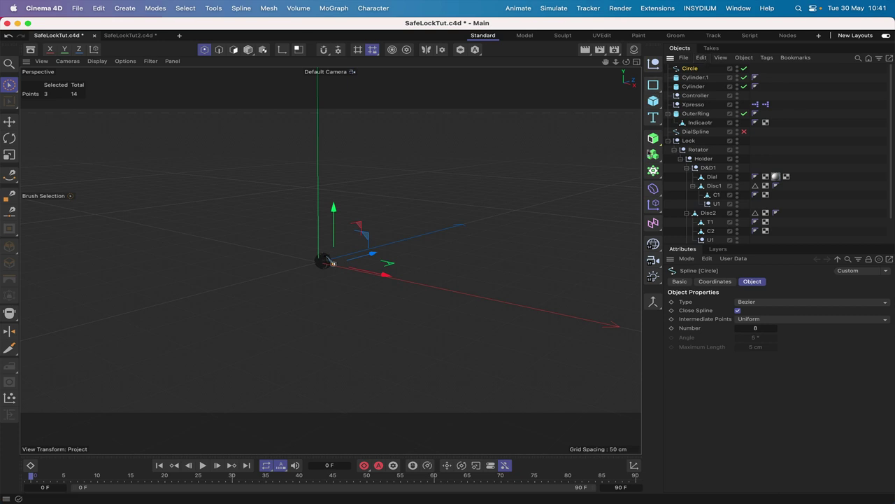
Step: Extrude the merged link spline with an offset of 0.3 cm
{"action": "left_click", "coordinate": [654, 138], "text": "alt"}
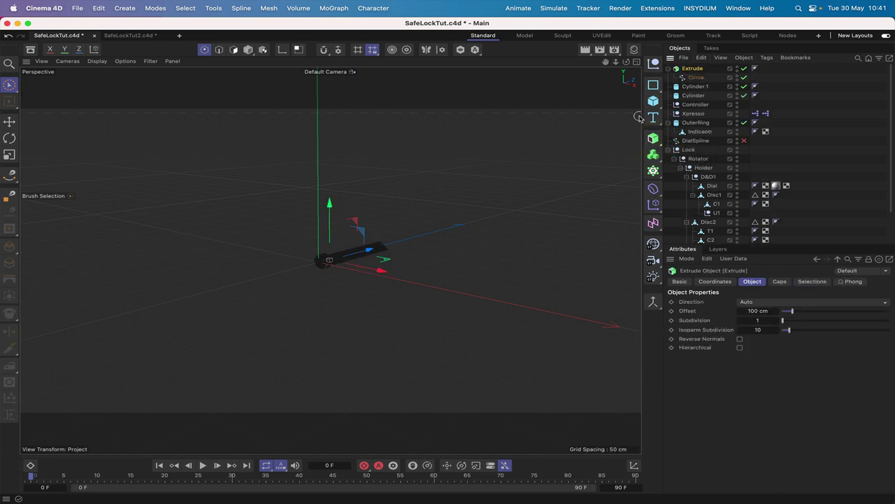
{"action": "scroll", "coordinate": [637, 122], "scroll_direction": "up", "scroll_amount": 5}
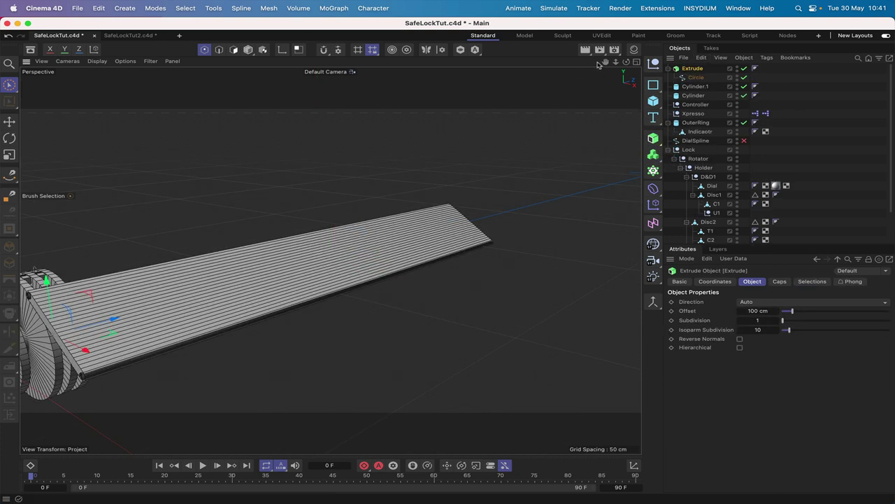
{"action": "left_click_drag", "start_coordinate": [605, 63], "coordinate": [606, 62]}
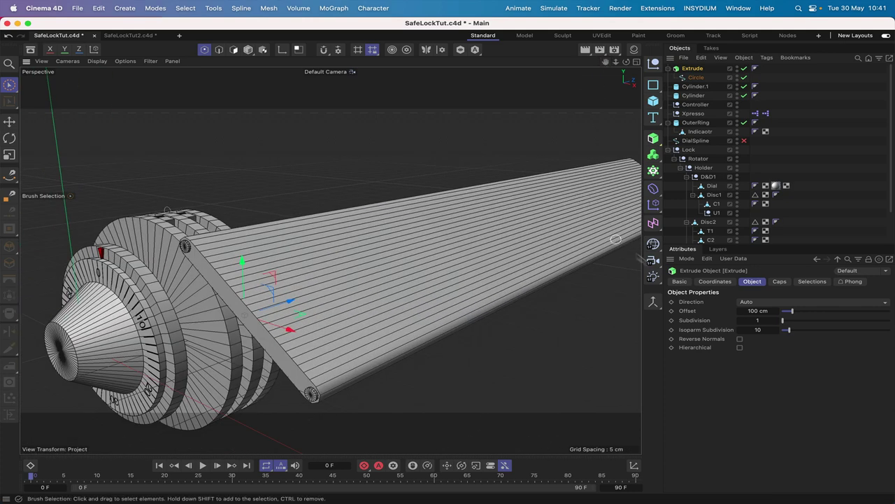
{"action": "double_click", "coordinate": [759, 310]}
{"action": "key", "text": "BackSpace"}
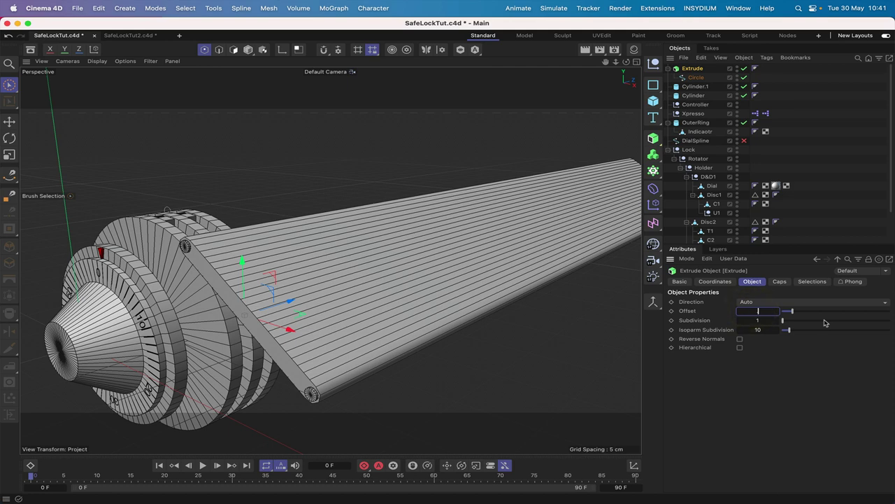
{"action": "type", "text": "0.3"}
{"action": "key", "text": "Return"}
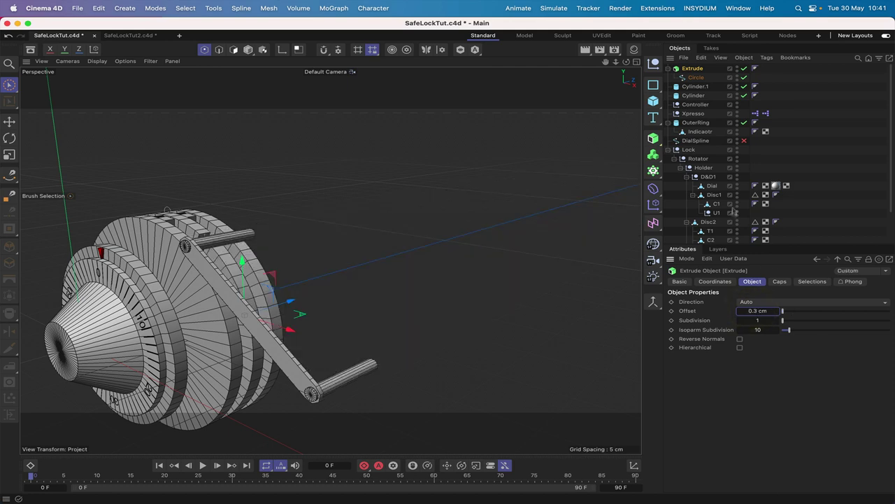
{"action": "left_click_drag", "start_coordinate": [627, 65], "coordinate": [628, 67]}
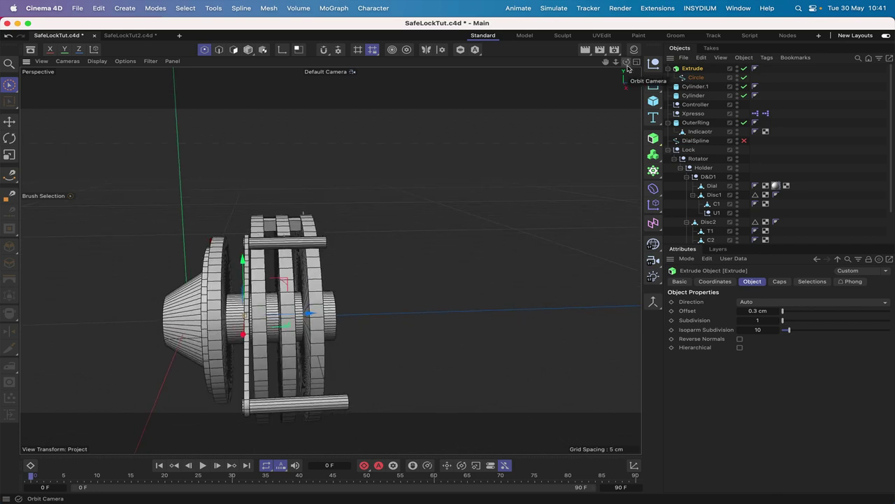
{"action": "key", "text": "F3"}
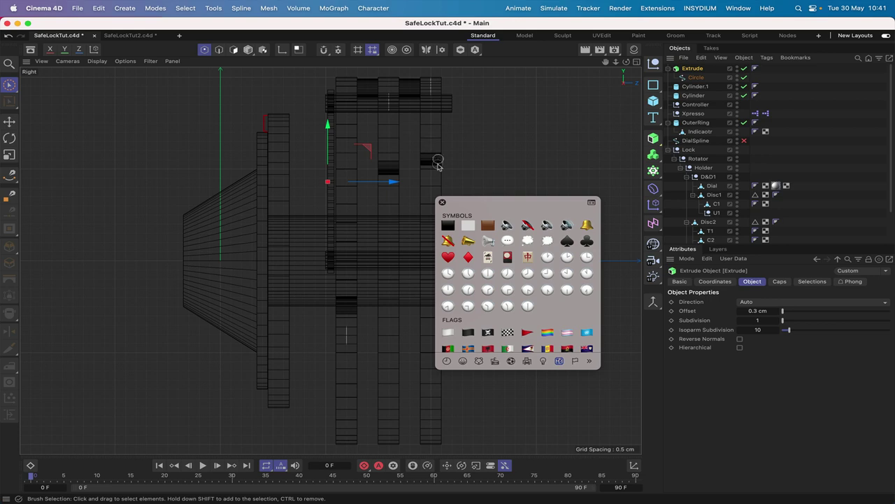
{"action": "left_click", "coordinate": [442, 203]}
{"action": "key", "text": "F1"}
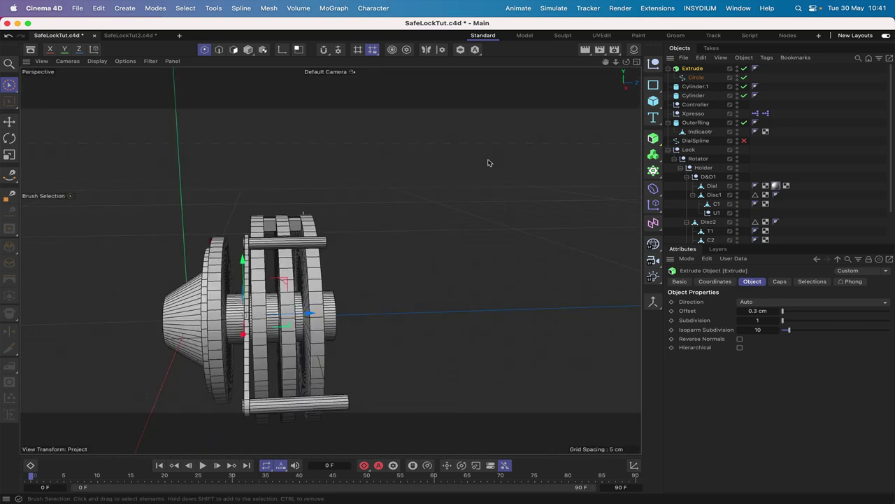
Step: Duplicate the extruded link and move the copy along its Z axis to the far ends of the two cylinders
{"action": "left_click_drag", "start_coordinate": [626, 62], "coordinate": [640, 84]}
{"action": "left_click", "coordinate": [690, 69]}
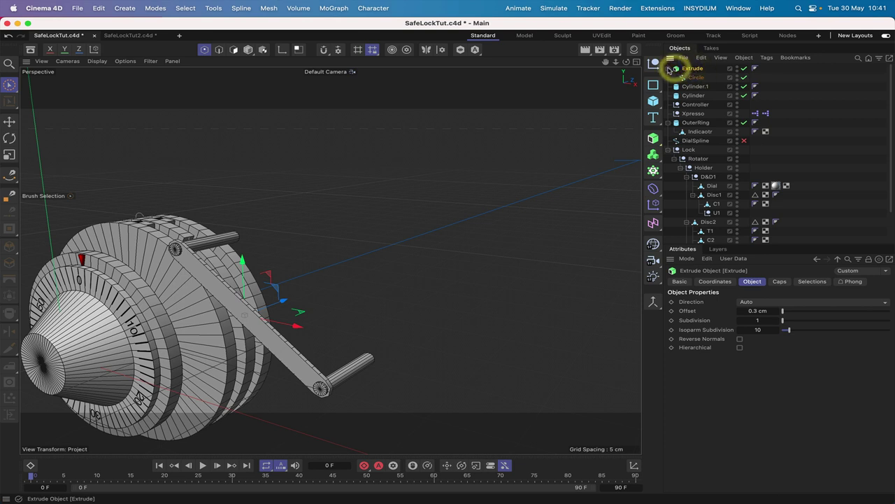
{"action": "left_click_drag", "start_coordinate": [676, 70], "coordinate": [685, 74], "text": "ctrl"}
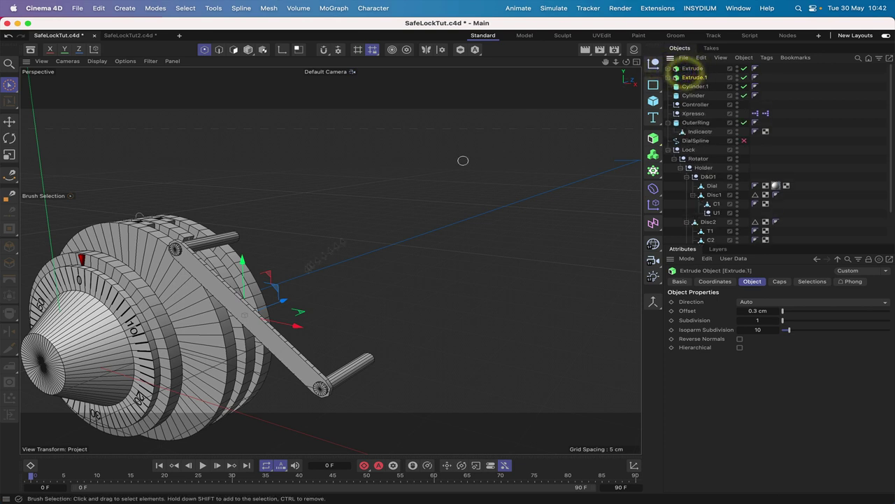
{"action": "left_click_drag", "start_coordinate": [281, 302], "coordinate": [329, 283]}
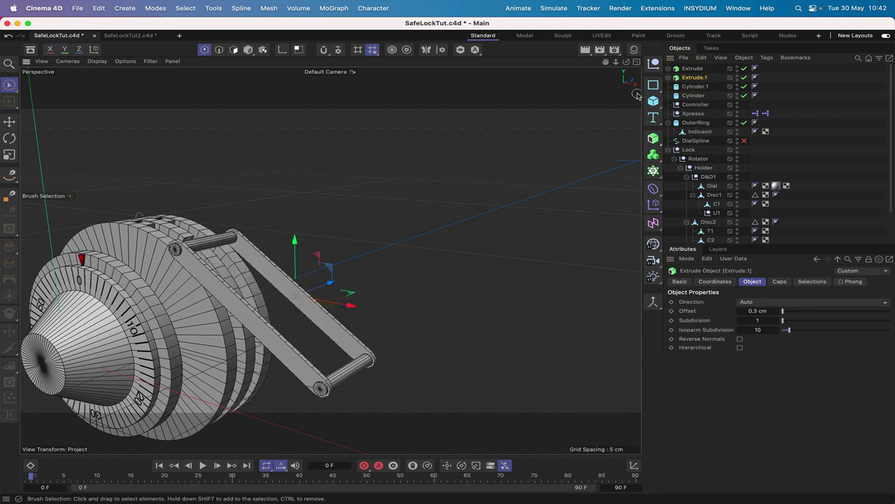
Step: Fine-tune the Z position of Extrude.1 in the right view so it sits at the ends of the cylinders
{"action": "key", "text": "F3"}
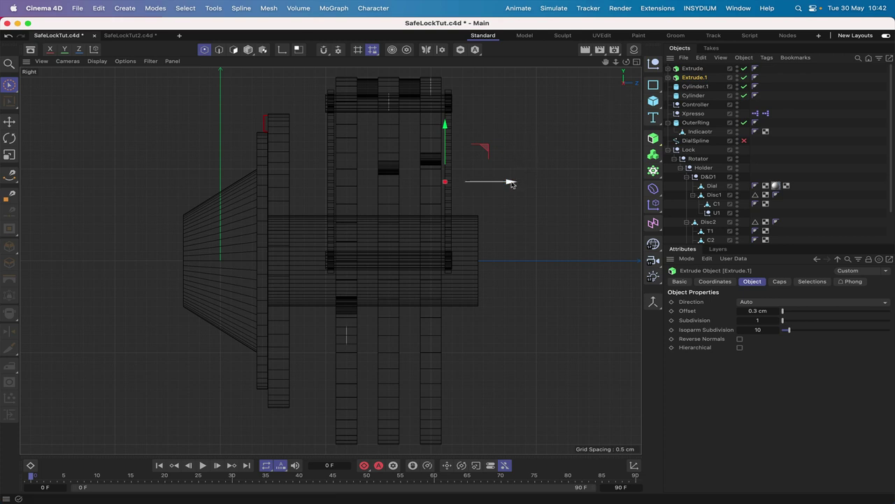
{"action": "left_click_drag", "start_coordinate": [512, 184], "coordinate": [511, 183]}
{"action": "key", "text": "F1"}
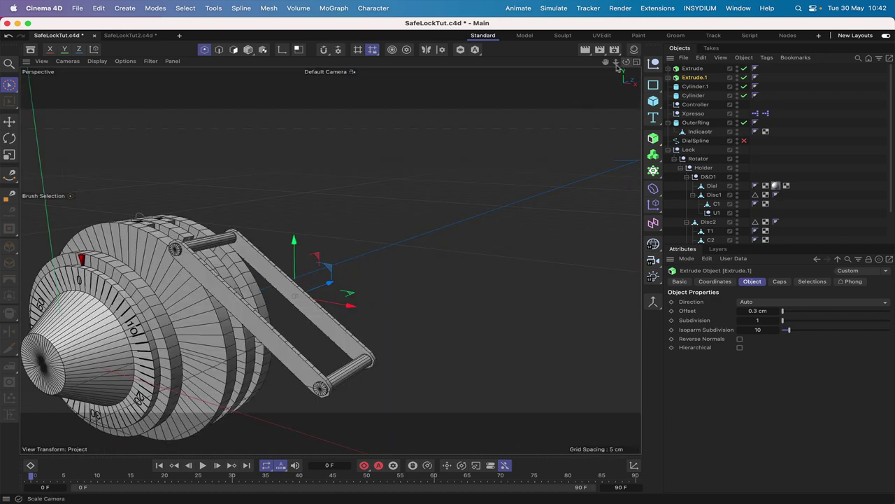
Step: Add a Polygon primitive, make it a triangle, and orient it to +Z
{"action": "mouse_move", "coordinate": [606, 62]}
{"action": "left_mouse_down"}
{"action": "mouse_move", "coordinate": [621, 66]}
{"action": "mouse_move", "coordinate": [604, 63]}
{"action": "left_mouse_up"}
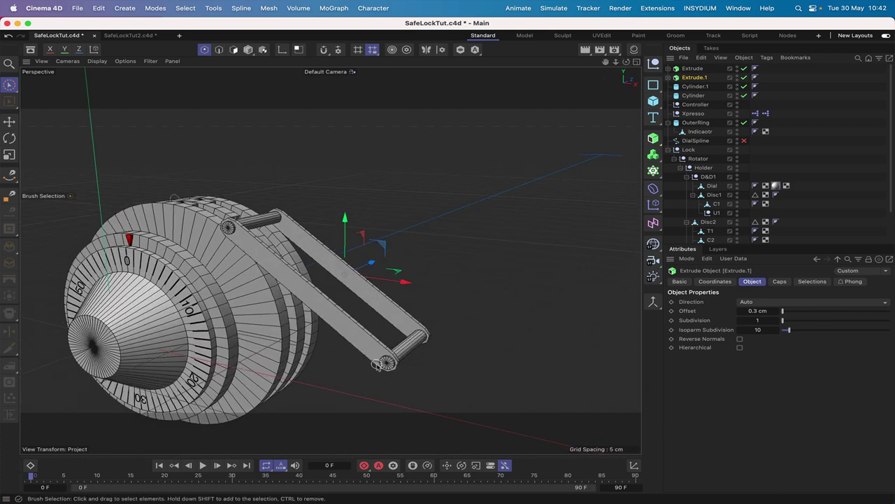
{"action": "left_click", "coordinate": [653, 100]}
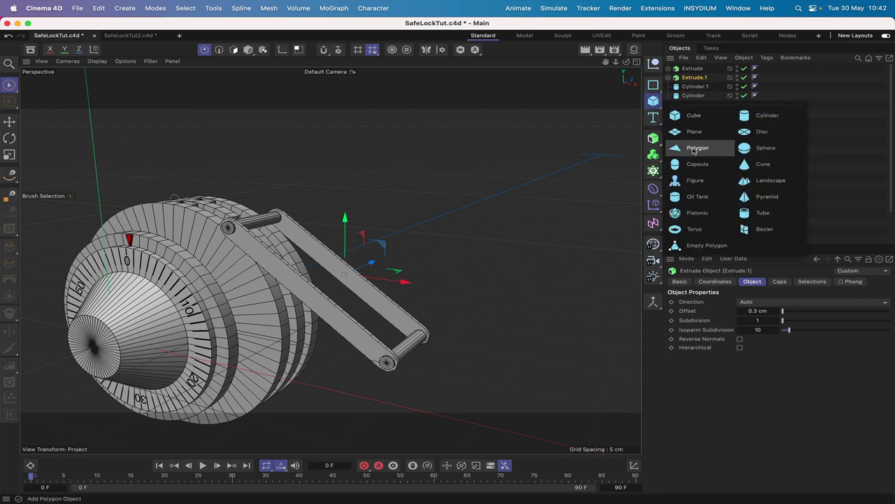
{"action": "left_click", "coordinate": [696, 149]}
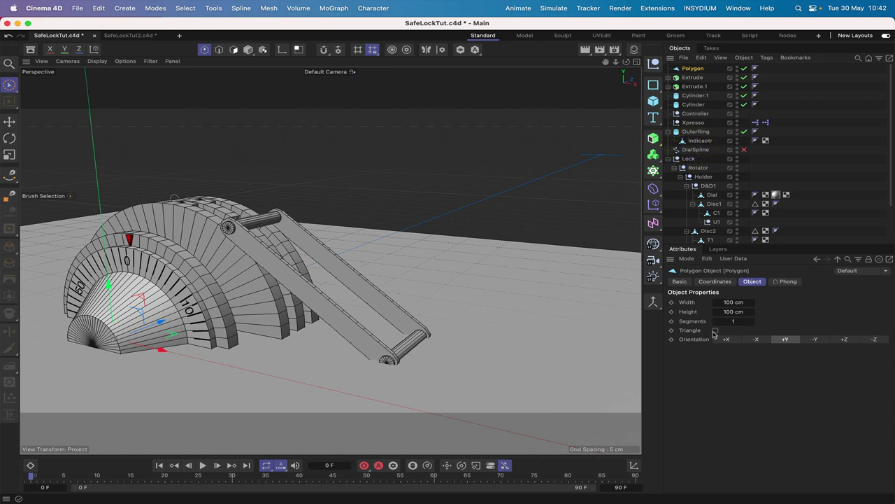
{"action": "left_click", "coordinate": [715, 331]}
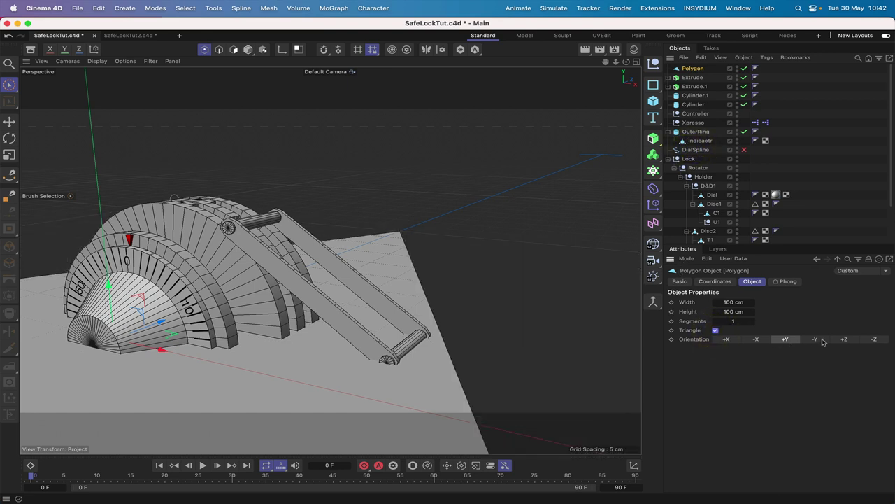
{"action": "left_click", "coordinate": [844, 339]}
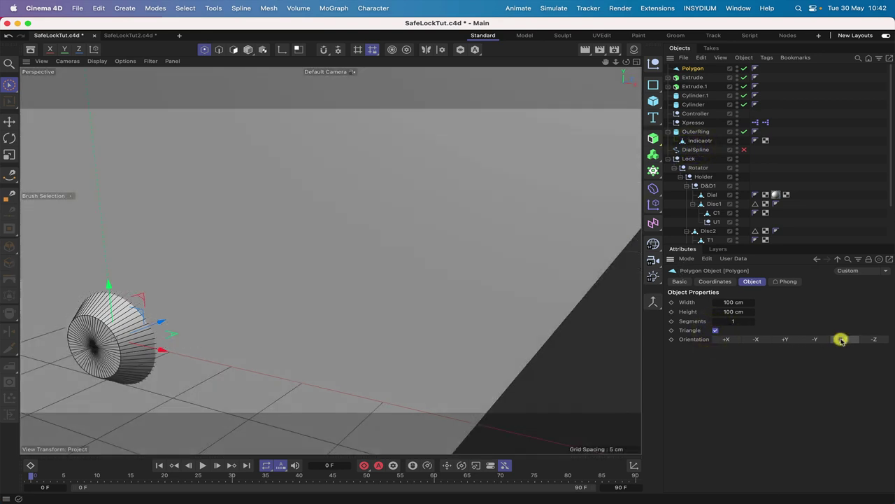
Step: Set the triangle polygon's width and height to 1.5 cm
{"action": "left_click", "coordinate": [728, 303]}
{"action": "type", "text": "1."}
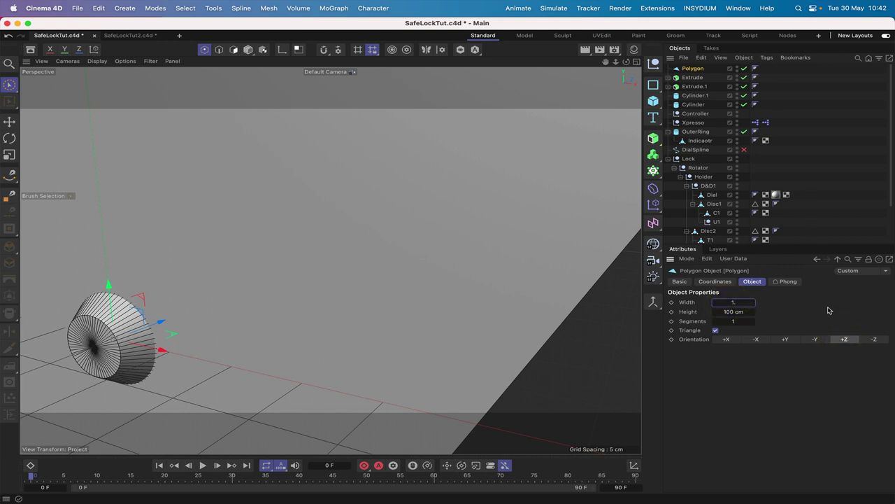
{"action": "type", "text": "5"}
{"action": "key", "text": "Return"}
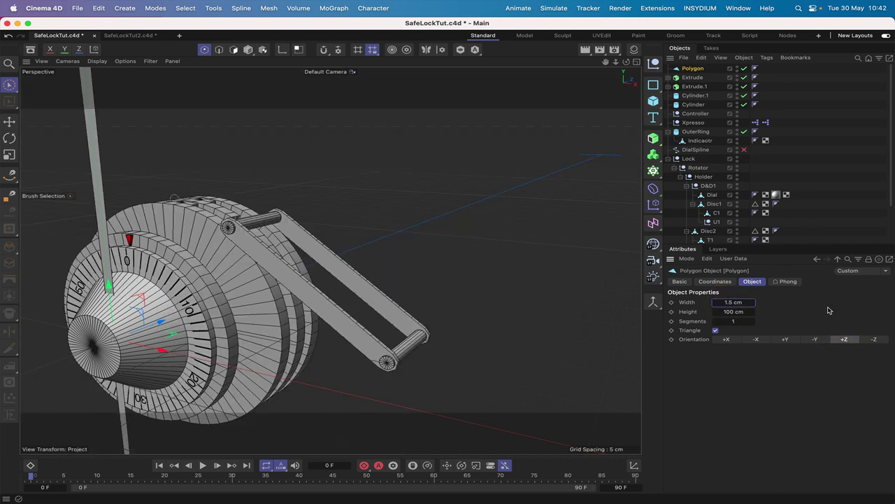
{"action": "left_click", "coordinate": [730, 312]}
{"action": "type", "text": "1.5"}
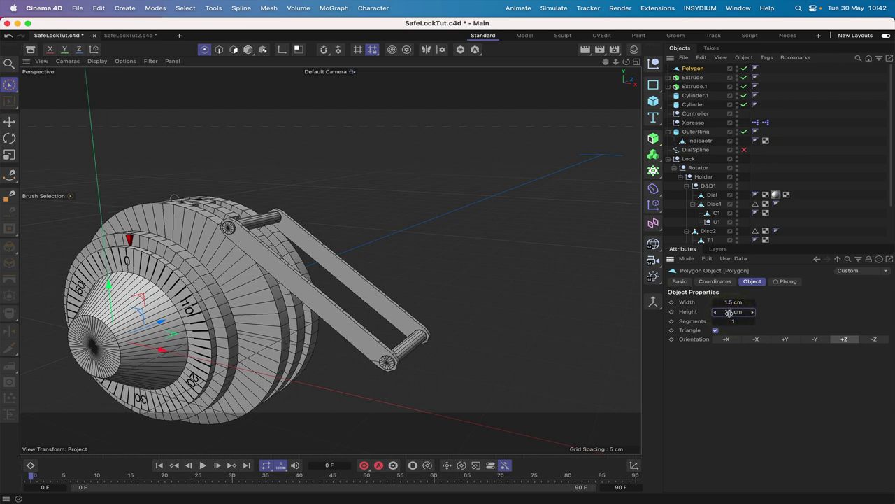
{"action": "key", "text": "Return"}
Step: Move the triangle polygon out of the dial to beside the lower cylinder at the link's end
{"action": "mouse_move", "coordinate": [286, 349]}
{"action": "left_mouse_down"}
{"action": "mouse_move", "coordinate": [483, 391]}
{"action": "mouse_move", "coordinate": [574, 362]}
{"action": "left_mouse_up"}
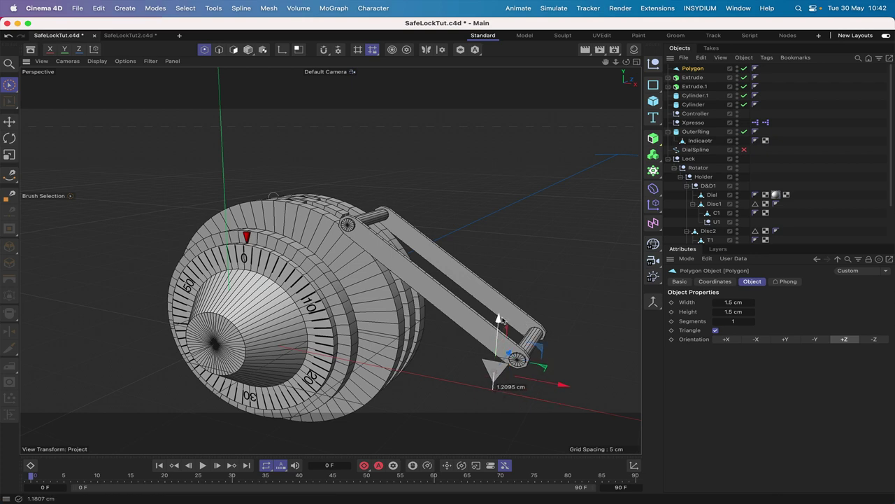
{"action": "left_click_drag", "start_coordinate": [500, 369], "coordinate": [500, 316]}
{"action": "left_click_drag", "start_coordinate": [607, 62], "coordinate": [443, 262]}
{"action": "right_click_drag", "start_coordinate": [606, 62], "coordinate": [606, 158]}
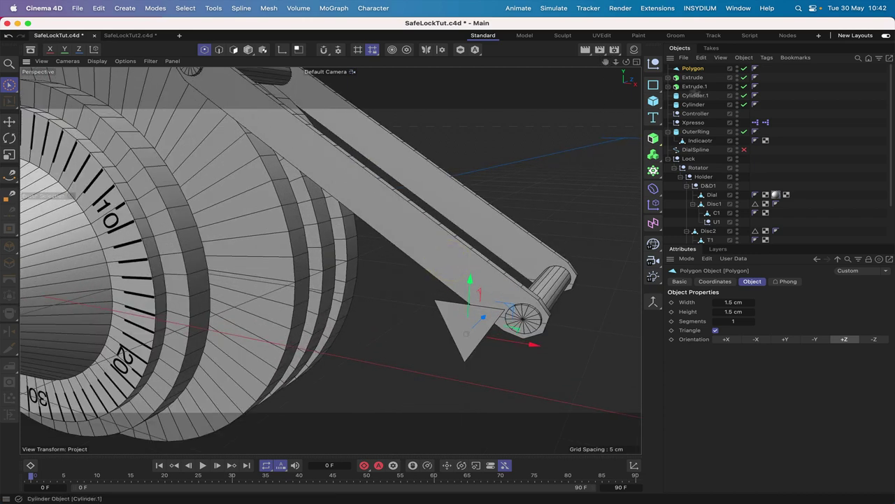
Step: Parent the Polygon to Cylinder.1 and set its X, Y and Z position to 0 cm
{"action": "left_click_drag", "start_coordinate": [700, 80], "coordinate": [699, 95]}
{"action": "left_click", "coordinate": [715, 281]}
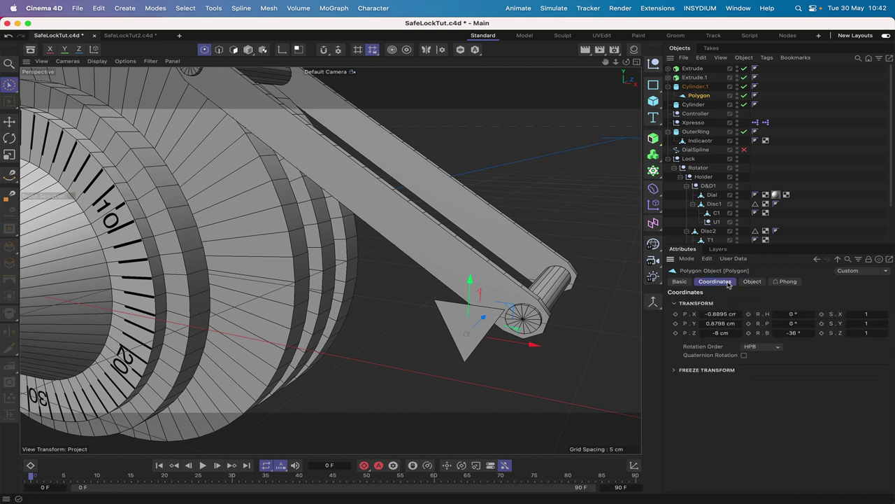
{"action": "left_click", "coordinate": [720, 315]}
{"action": "type", "text": "0"}
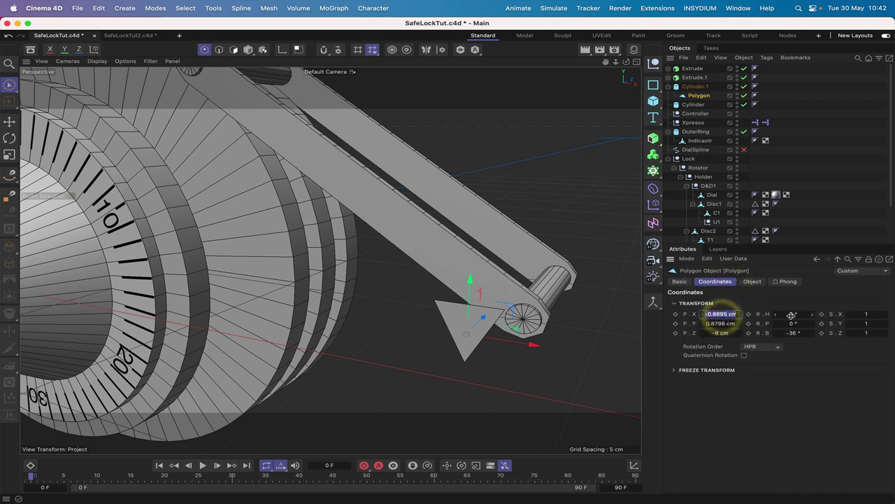
{"action": "key", "text": "Return"}
{"action": "left_click", "coordinate": [721, 323]}
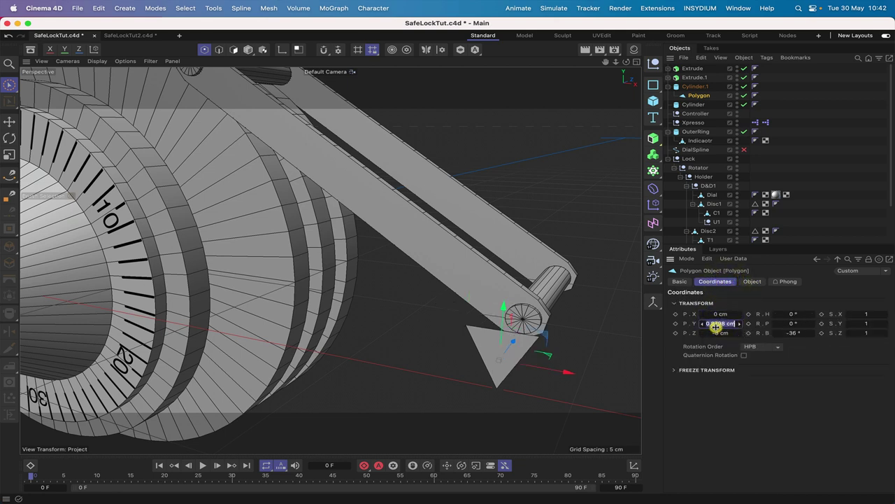
{"action": "type", "text": "0"}
{"action": "key", "text": "Return"}
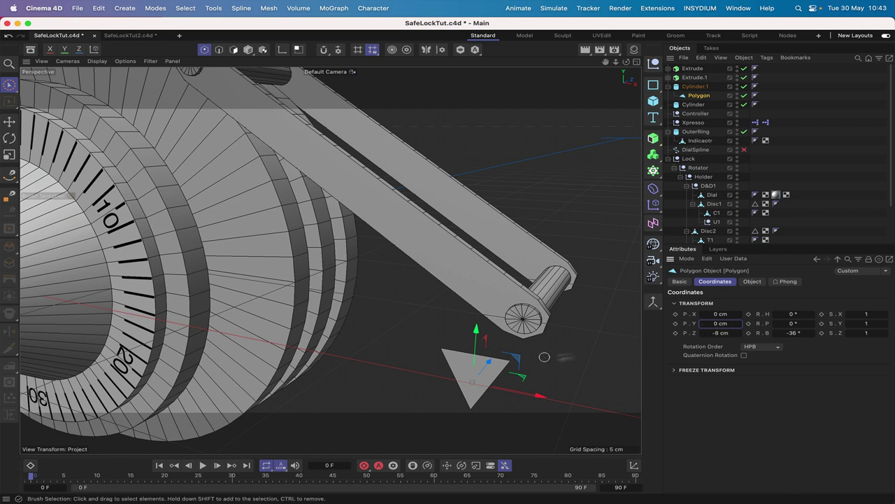
{"action": "left_click", "coordinate": [713, 333]}
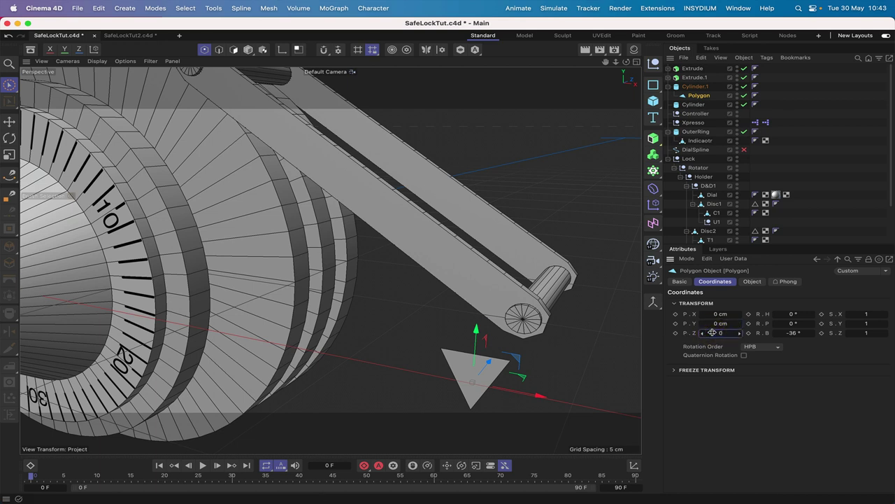
{"action": "type", "text": "0"}
{"action": "key", "text": "Return"}
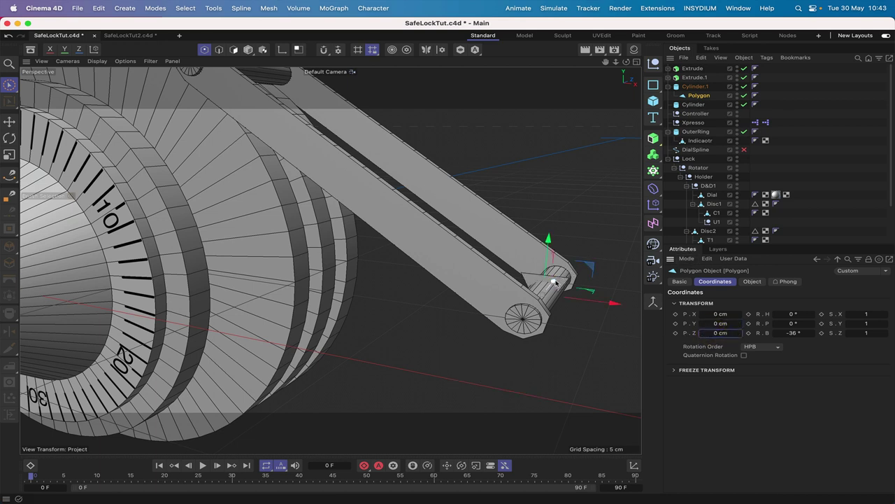
{"action": "left_click_drag", "start_coordinate": [558, 282], "coordinate": [540, 308]}
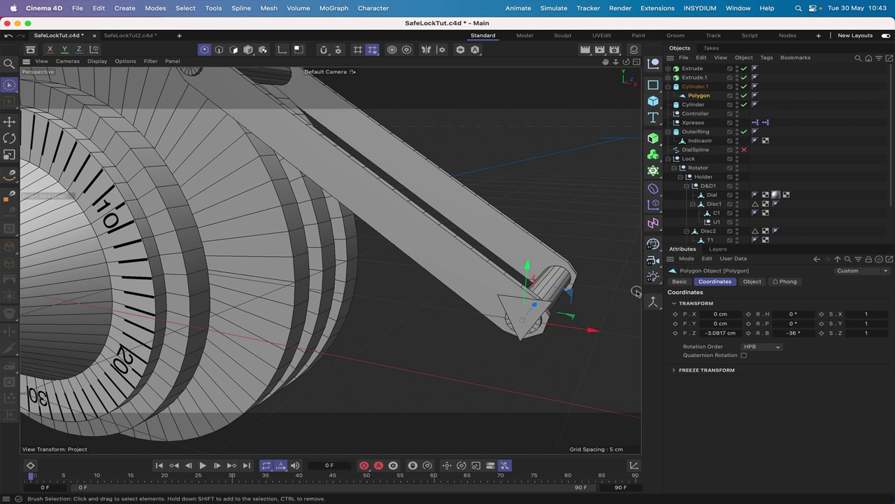
{"action": "left_click", "coordinate": [790, 332]}
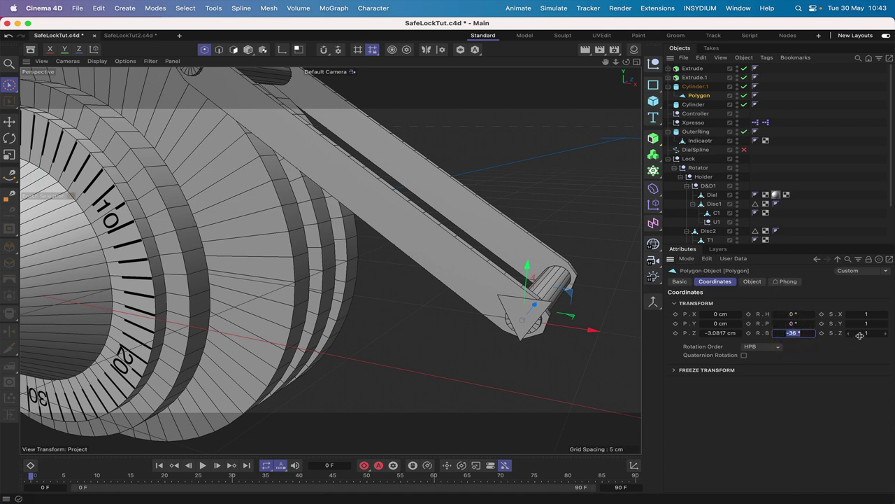
{"action": "key", "text": "Return"}
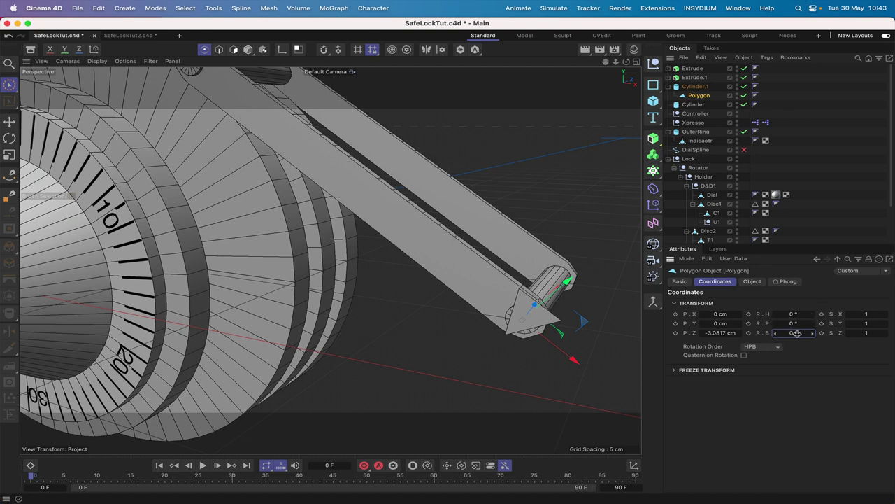
{"action": "left_click_drag", "start_coordinate": [797, 333], "coordinate": [745, 333]}
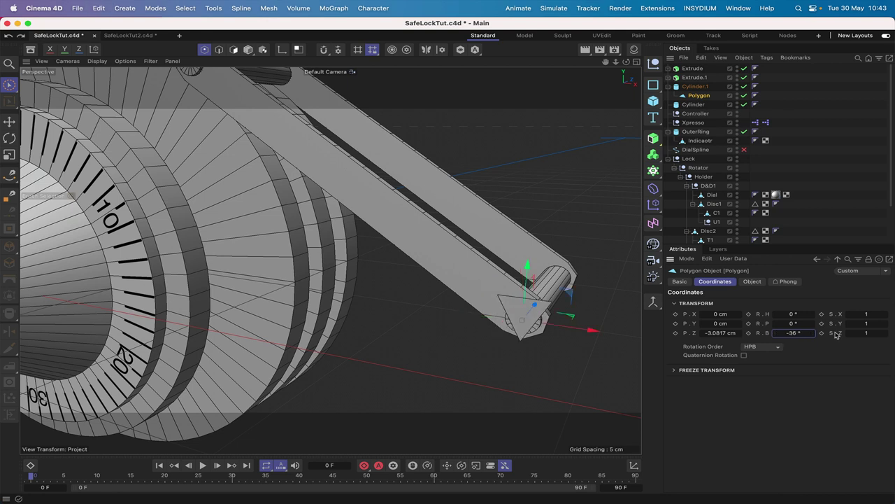
{"action": "key", "text": "super+z"}
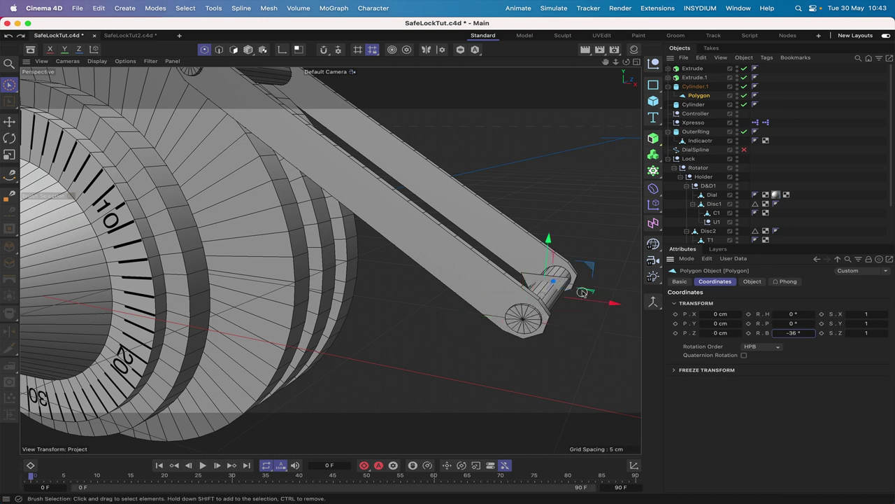
Step: Move the triangle along Z to about -3.02 cm at the cylinder's front end and set its bank rotation to -126°
{"action": "mouse_move", "coordinate": [567, 287]}
{"action": "left_mouse_down"}
{"action": "mouse_move", "coordinate": [549, 322]}
{"action": "mouse_move", "coordinate": [555, 315]}
{"action": "left_mouse_up"}
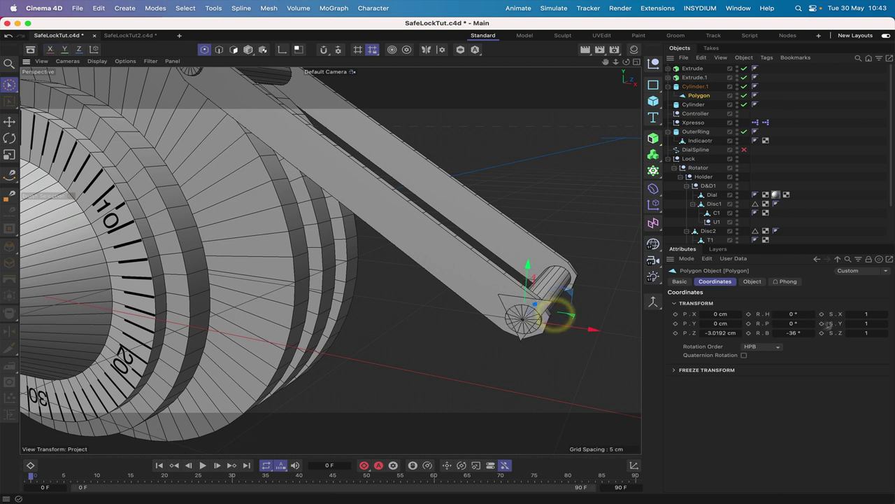
{"action": "left_click", "coordinate": [798, 333]}
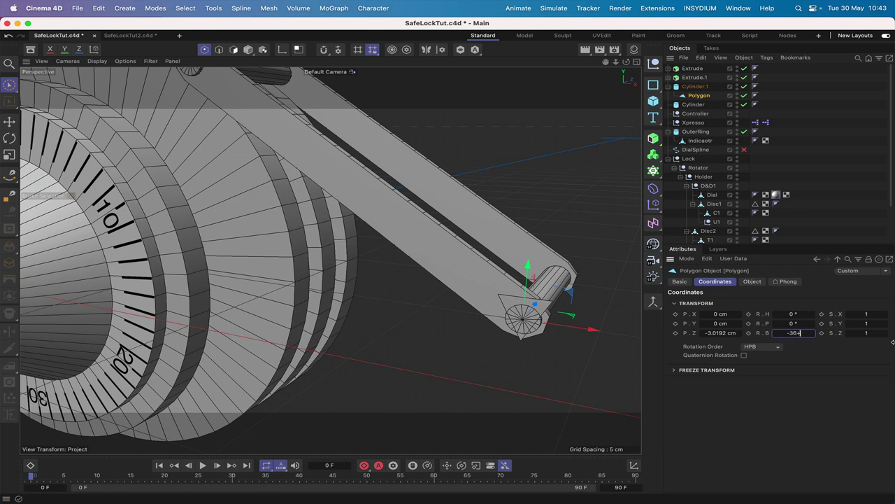
{"action": "key", "text": "Return"}
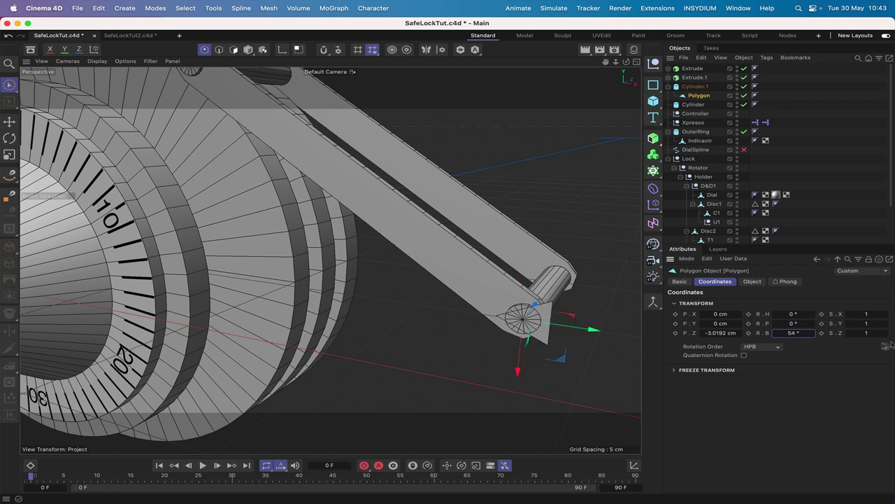
{"action": "left_click", "coordinate": [789, 334]}
{"action": "key", "text": "Return"}
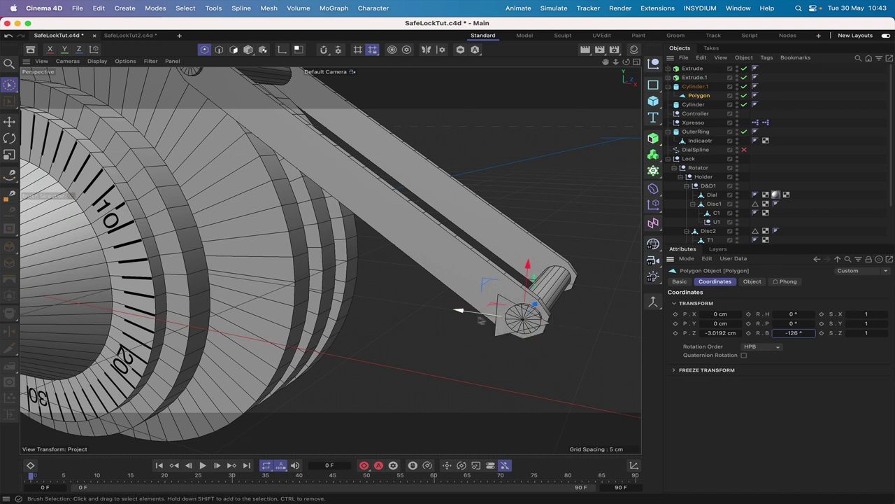
Step: Set the triangle's height to 2.5 cm and shift it along its Y axis so its tip extends beyond the link's end
{"action": "left_click_drag", "start_coordinate": [461, 314], "coordinate": [467, 312]}
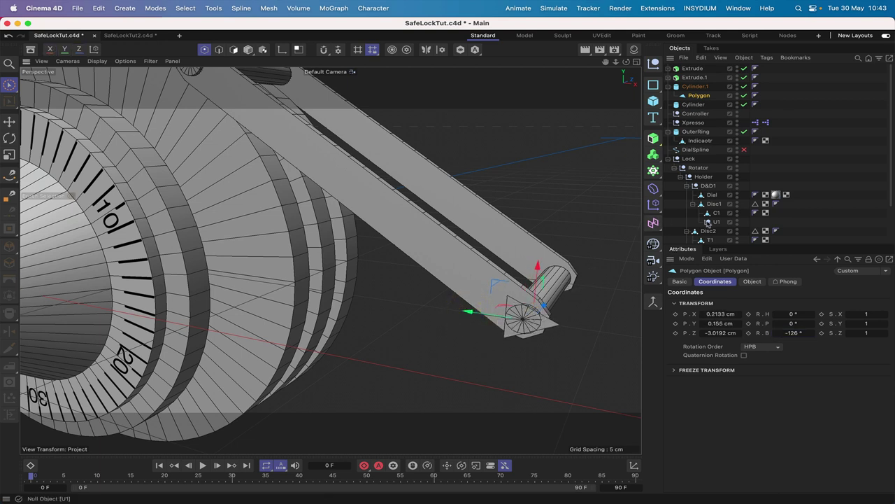
{"action": "left_click", "coordinate": [701, 95]}
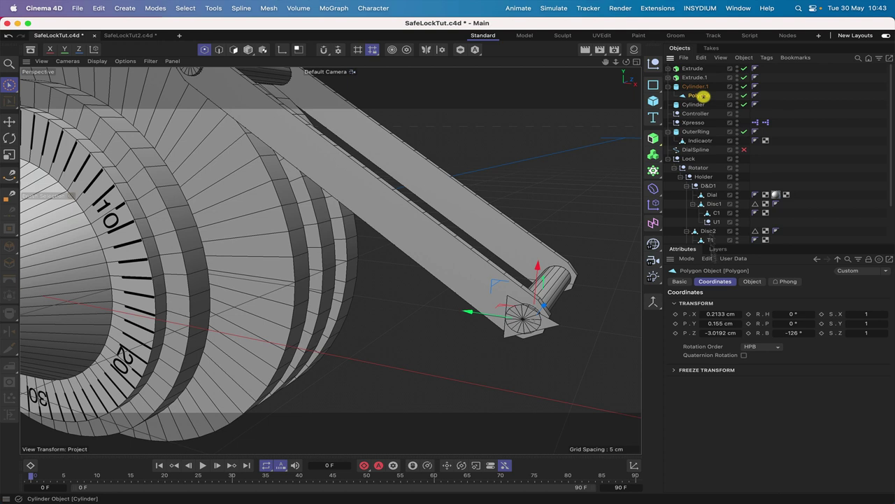
{"action": "left_click", "coordinate": [752, 281]}
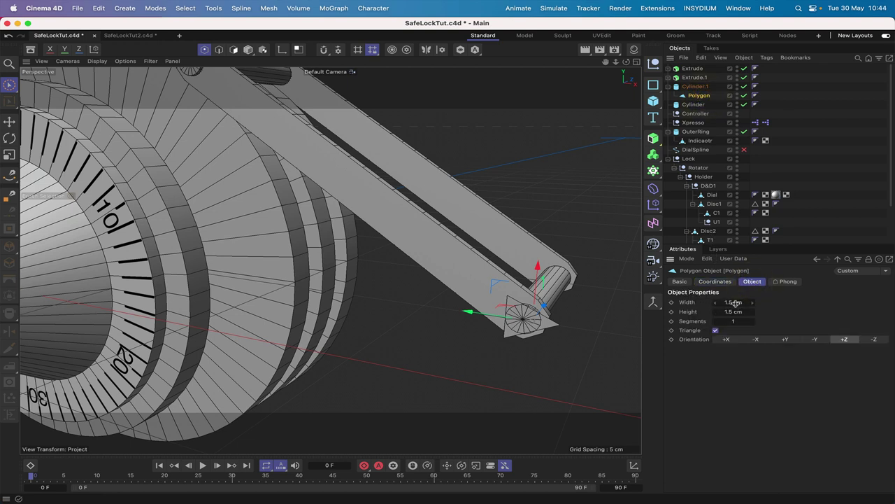
{"action": "mouse_move", "coordinate": [734, 303]}
{"action": "left_mouse_down"}
{"action": "mouse_move", "coordinate": [752, 311]}
{"action": "mouse_move", "coordinate": [741, 311]}
{"action": "left_mouse_up"}
{"action": "key", "text": "super+z"}
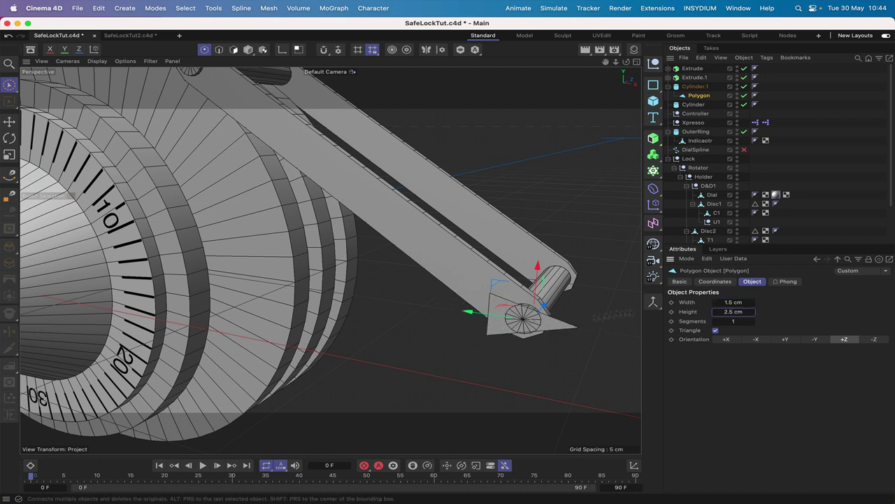
{"action": "left_click_drag", "start_coordinate": [470, 311], "coordinate": [489, 316]}
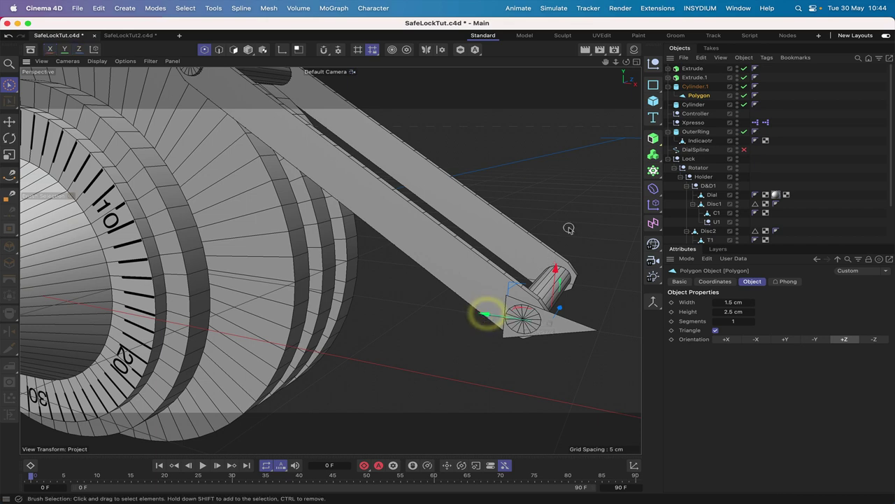
Step: Parent Extrude, Extrude.1 and Cylinder to Cylinder.1 alongside the Polygon, and select Cylinder.1
{"action": "left_click_drag", "start_coordinate": [626, 62], "coordinate": [574, 65]}
{"action": "left_click_drag", "start_coordinate": [550, 323], "coordinate": [549, 323], "text": "alt"}
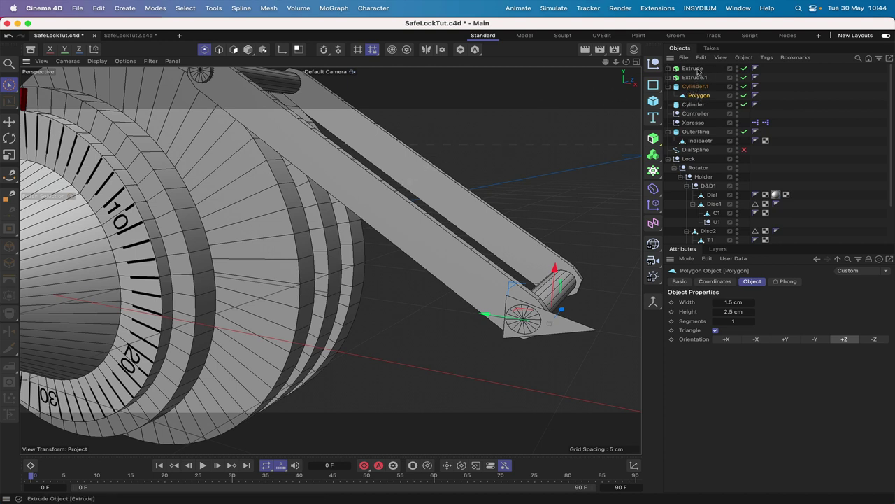
{"action": "mouse_move", "coordinate": [685, 97]}
{"action": "left_mouse_down"}
{"action": "mouse_move", "coordinate": [713, 70]}
{"action": "mouse_move", "coordinate": [689, 73]}
{"action": "mouse_move", "coordinate": [700, 98]}
{"action": "left_mouse_up"}
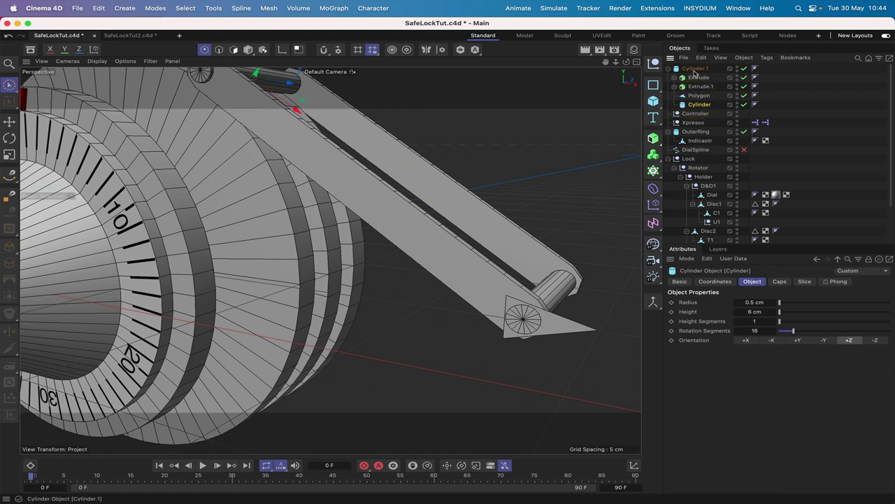
{"action": "left_click", "coordinate": [694, 69]}
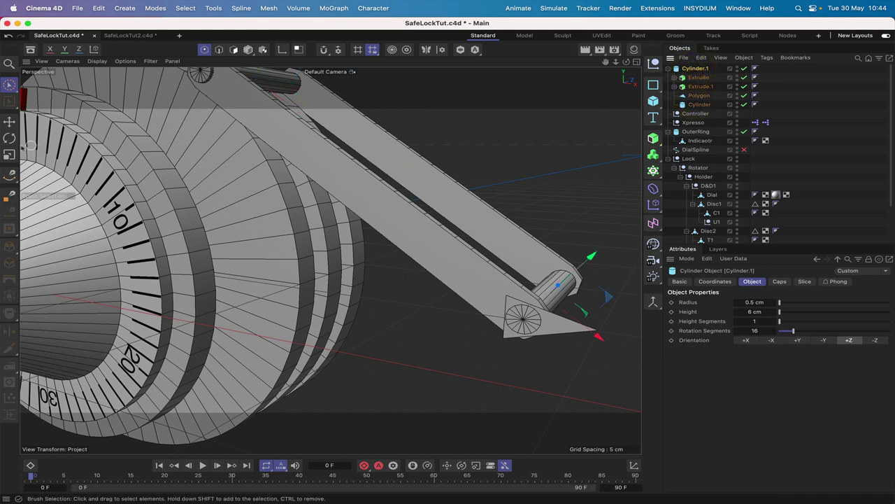
Step: Try a slight bank rotation of the Cylinder.1 lever assembly and undo it
{"action": "left_click", "coordinate": [9, 138]}
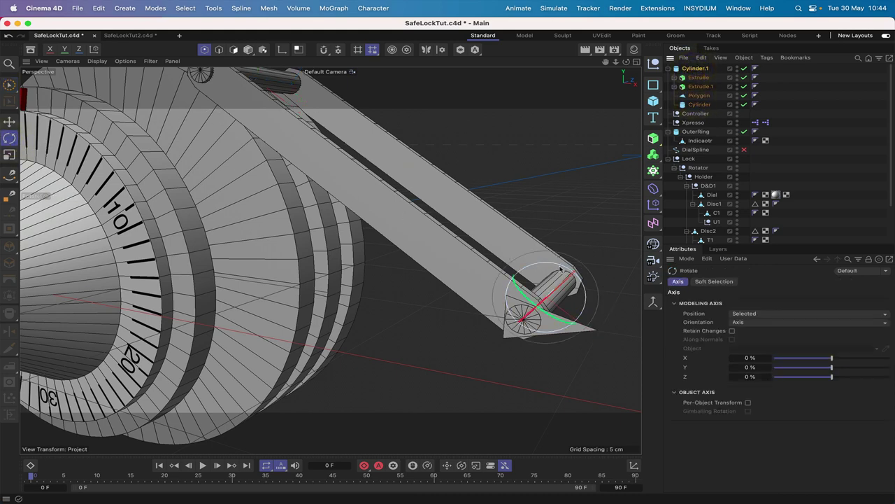
{"action": "mouse_move", "coordinate": [560, 268]}
{"action": "left_mouse_down"}
{"action": "mouse_move", "coordinate": [558, 257]}
{"action": "mouse_move", "coordinate": [554, 264]}
{"action": "left_mouse_up"}
{"action": "key", "text": "cmd+z"}
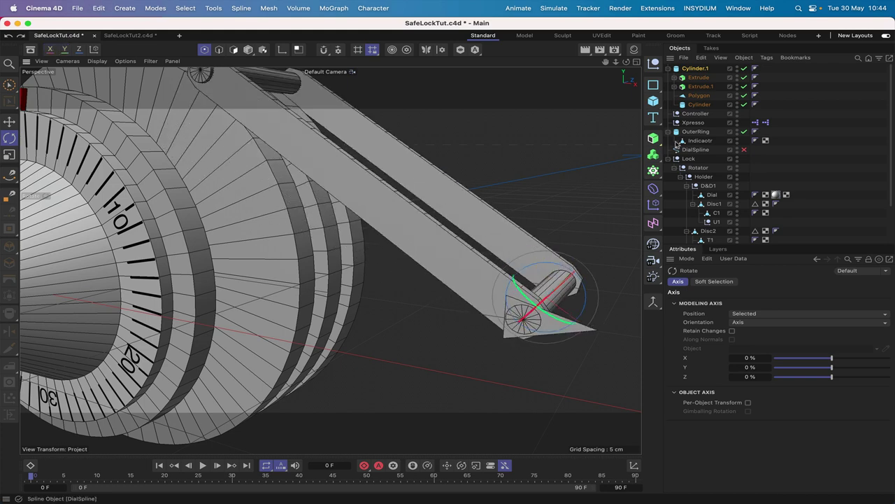
Step: Set the number of intermediate points to 50 on the Circle splines inside both Extrude and Extrude.1
{"action": "left_click_drag", "start_coordinate": [605, 66], "coordinate": [394, 228]}
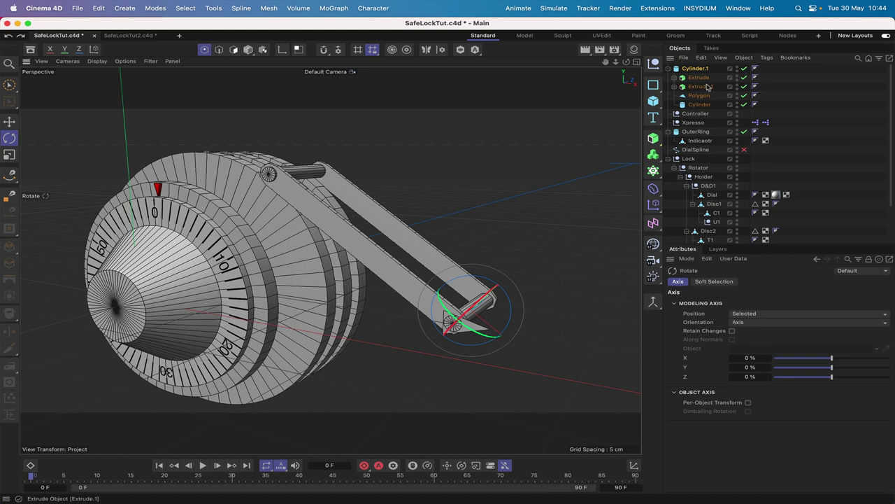
{"action": "left_click", "coordinate": [674, 77]}
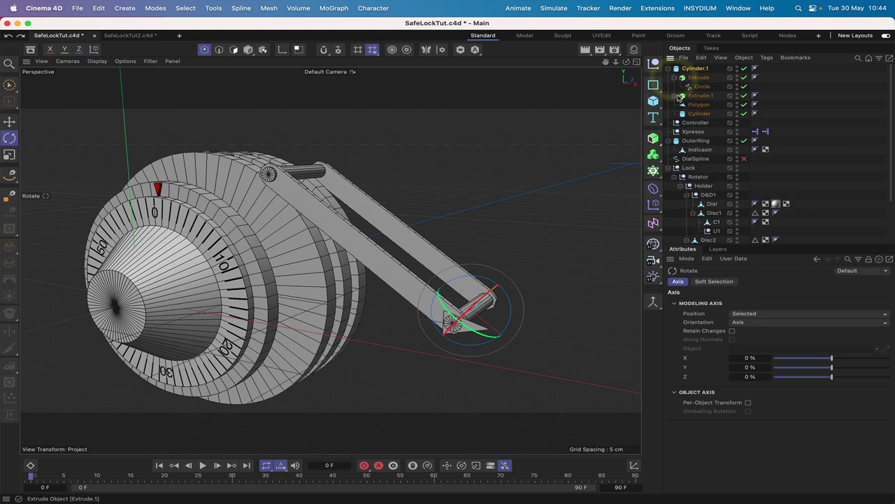
{"action": "left_click", "coordinate": [674, 96]}
{"action": "left_click", "coordinate": [702, 86]}
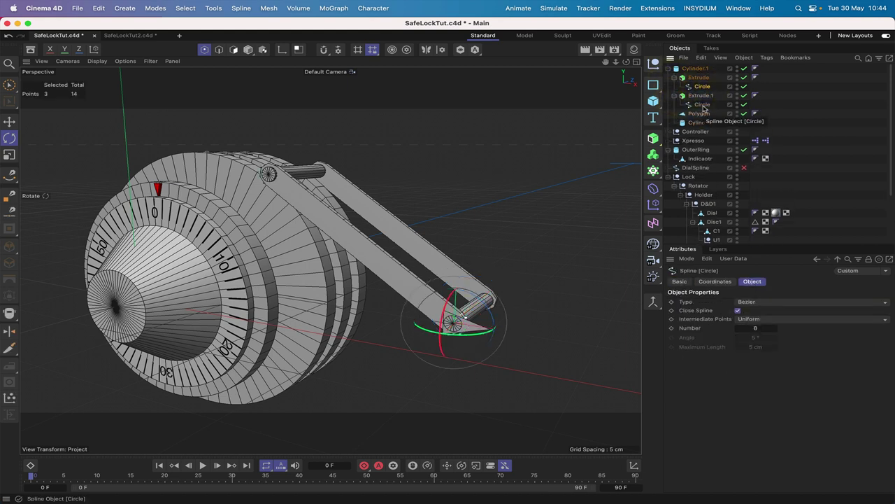
{"action": "left_click", "coordinate": [703, 105], "text": "shift"}
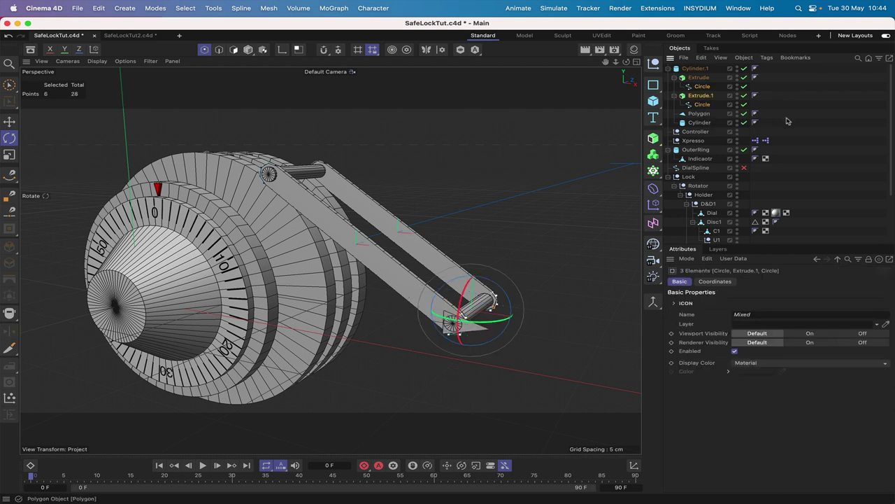
{"action": "left_click", "coordinate": [704, 87]}
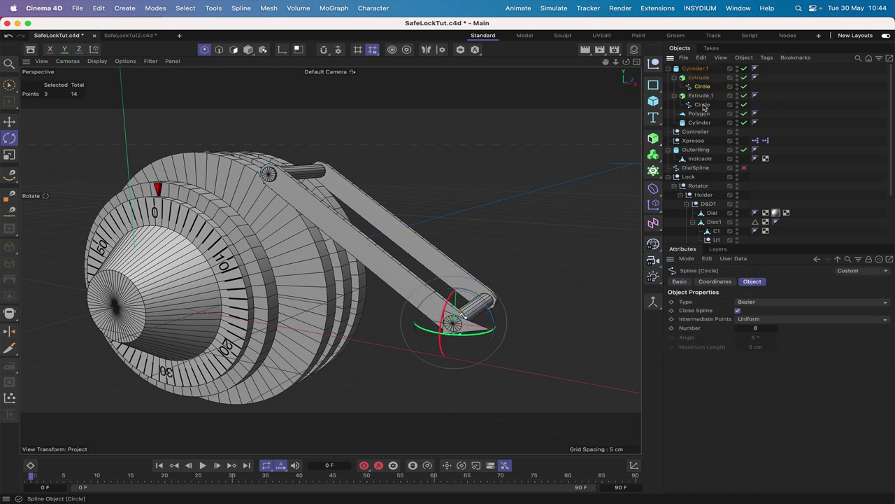
{"action": "left_click", "coordinate": [703, 104], "text": "shift"}
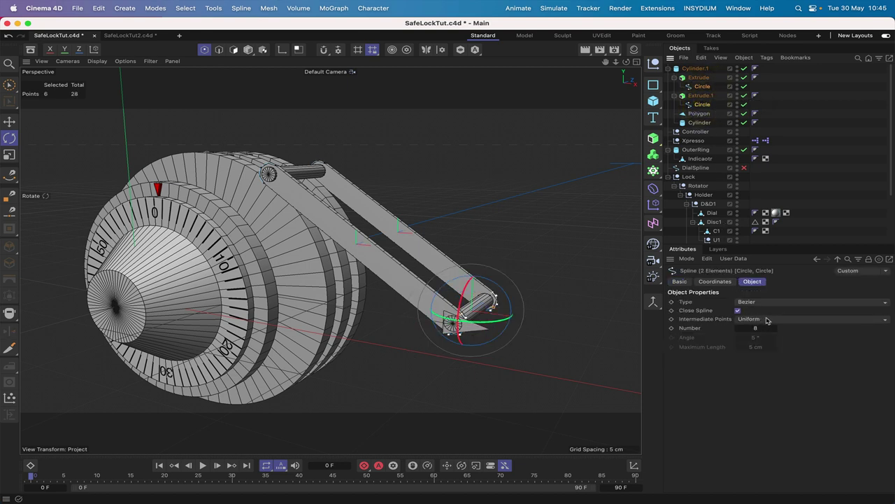
{"action": "left_click_drag", "start_coordinate": [764, 330], "coordinate": [791, 330]}
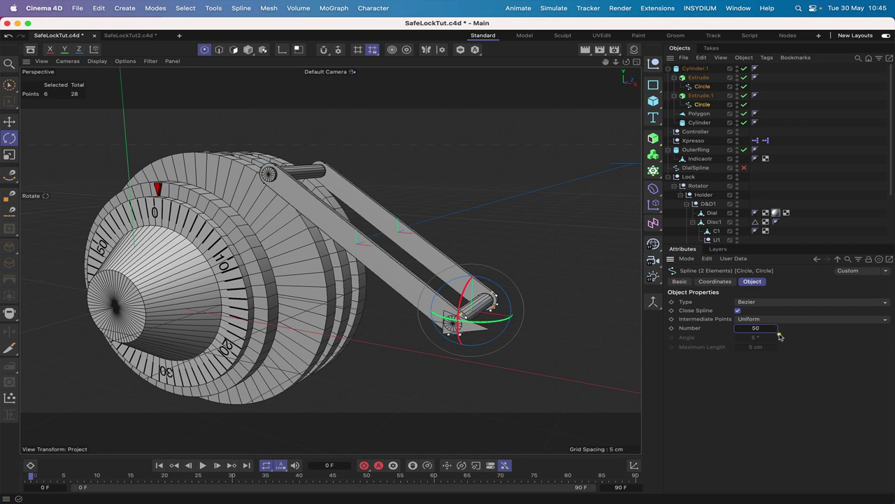
{"action": "left_click", "coordinate": [721, 192]}
{"action": "scroll", "coordinate": [484, 303], "scroll_direction": "up", "scroll_amount": 3}
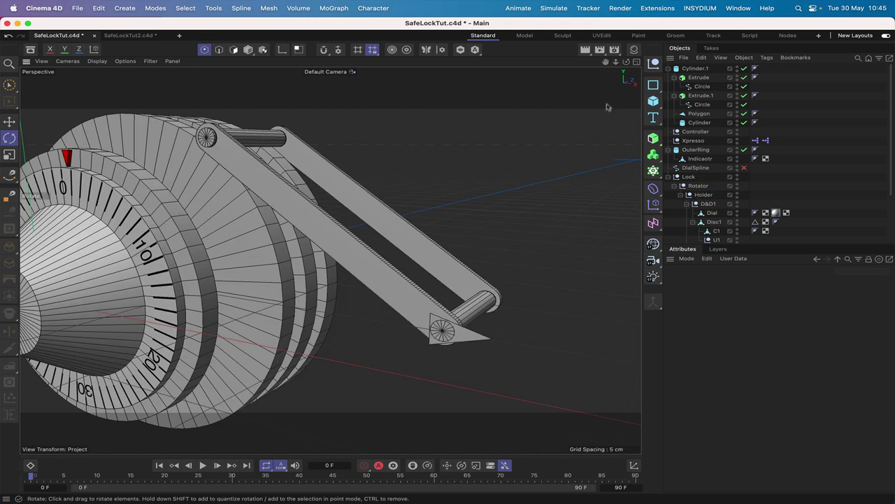
{"action": "left_click_drag", "start_coordinate": [606, 63], "coordinate": [626, 62]}
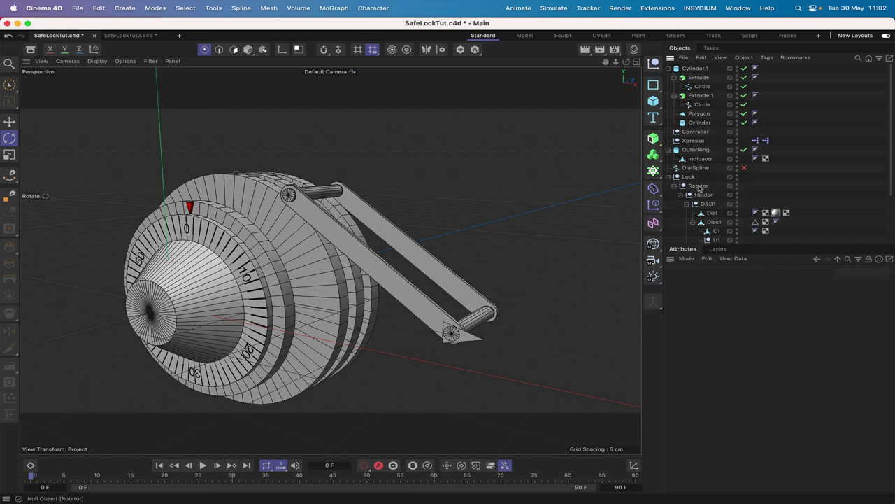
Step: Take the Holder null out of Rotator and add a Target tag to Rotator with Cylinder as its target object
{"action": "left_click", "coordinate": [680, 195]}
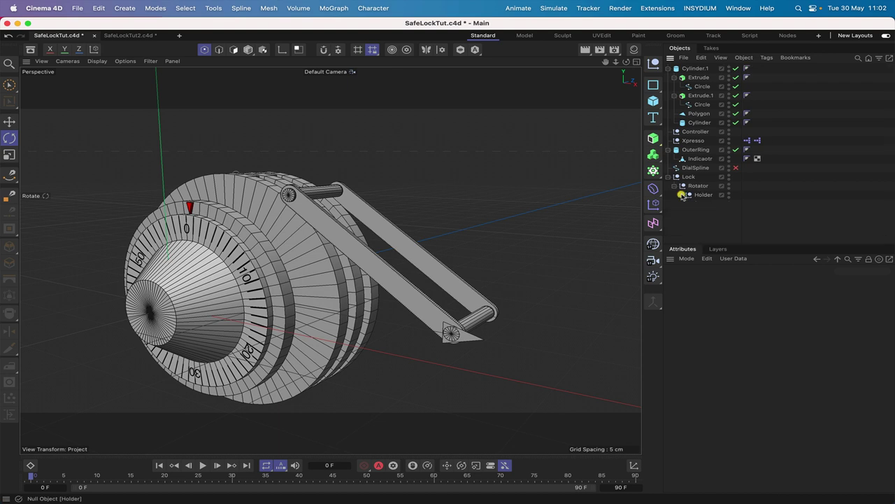
{"action": "left_click_drag", "start_coordinate": [702, 194], "coordinate": [685, 206]}
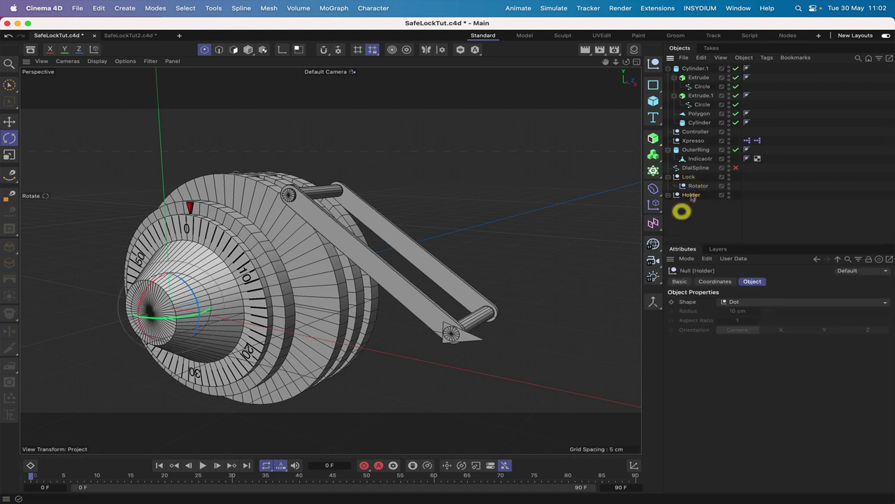
{"action": "left_click", "coordinate": [697, 186]}
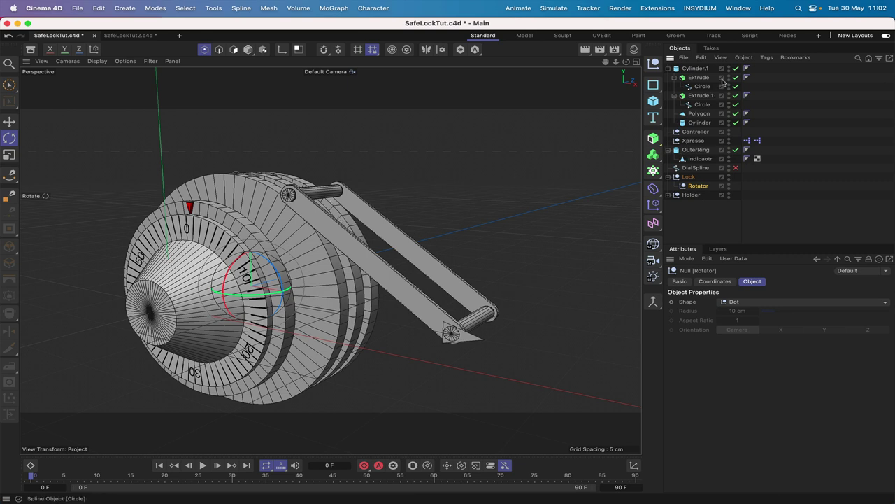
{"action": "left_click", "coordinate": [767, 58]}
{"action": "mouse_move", "coordinate": [775, 98]}
{"action": "mouse_move", "coordinate": [780, 73]}
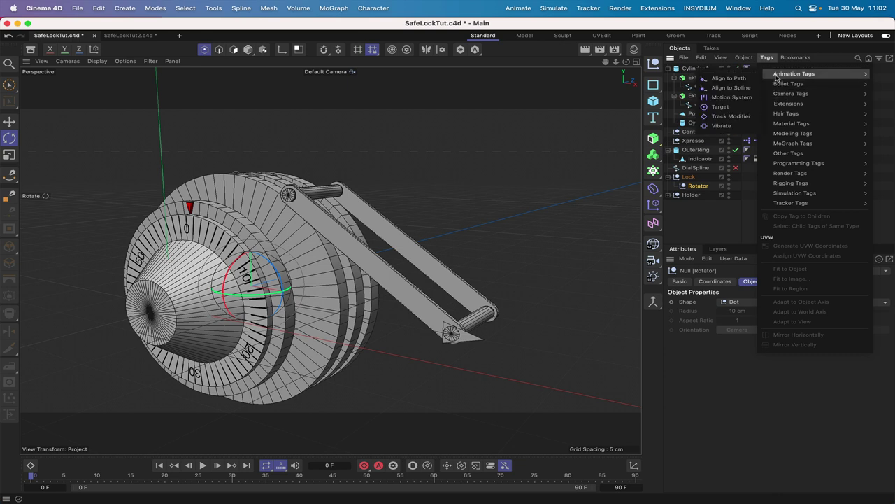
{"action": "left_click", "coordinate": [723, 107]}
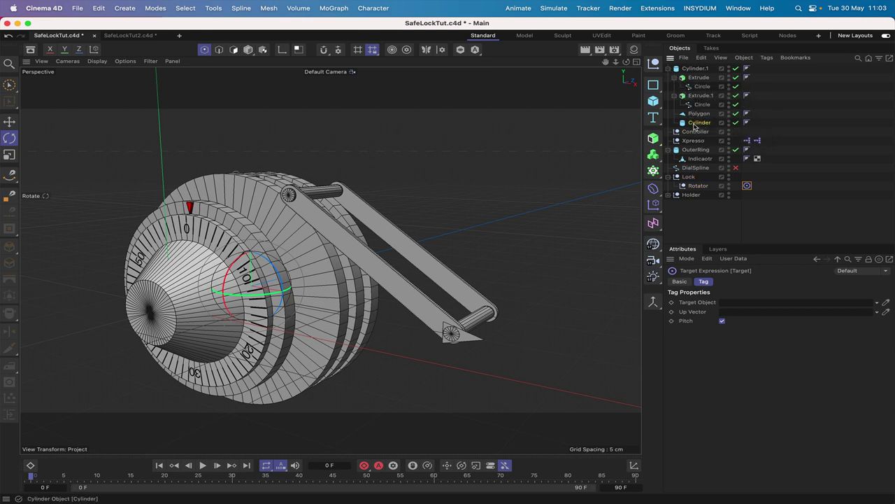
{"action": "left_click_drag", "start_coordinate": [695, 124], "coordinate": [740, 302]}
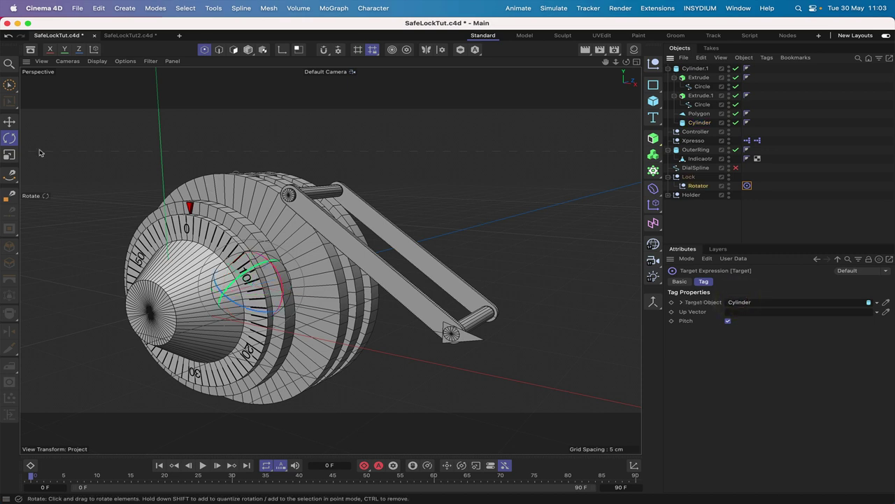
Step: Parent the Holder null under Rotator again and expand its hierarchy
{"action": "left_click", "coordinate": [9, 122]}
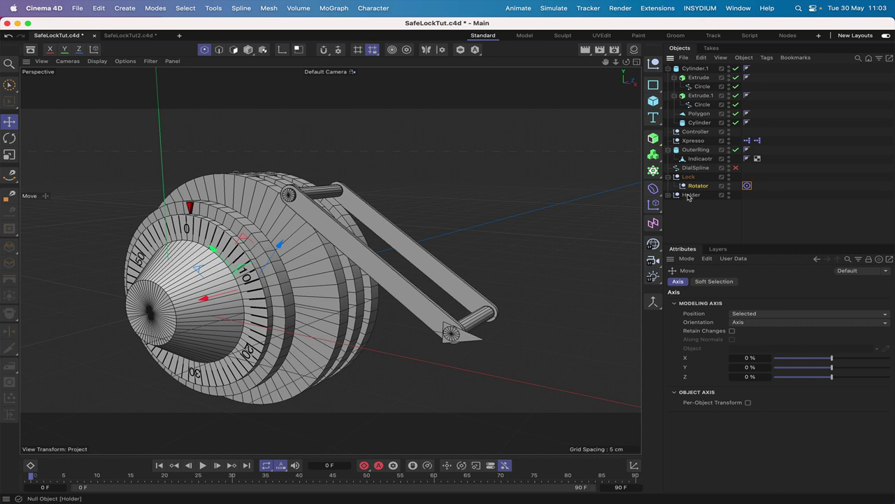
{"action": "left_click_drag", "start_coordinate": [688, 198], "coordinate": [697, 187]}
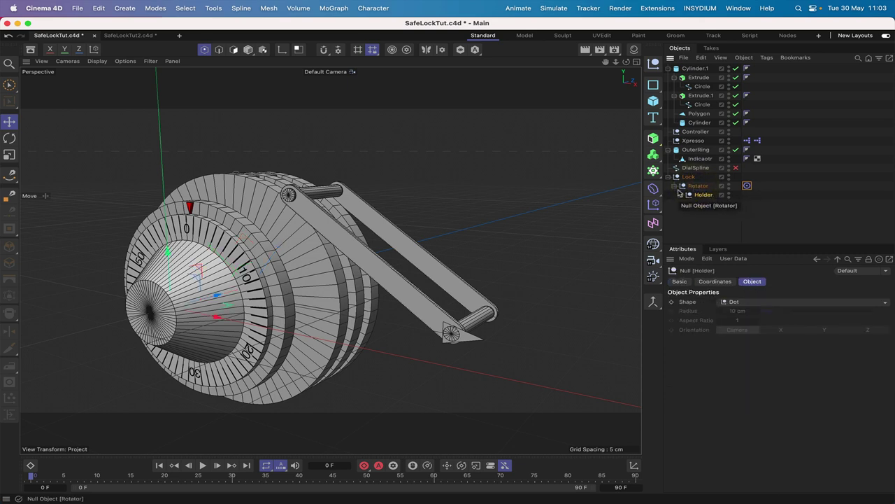
{"action": "left_click", "coordinate": [696, 188]}
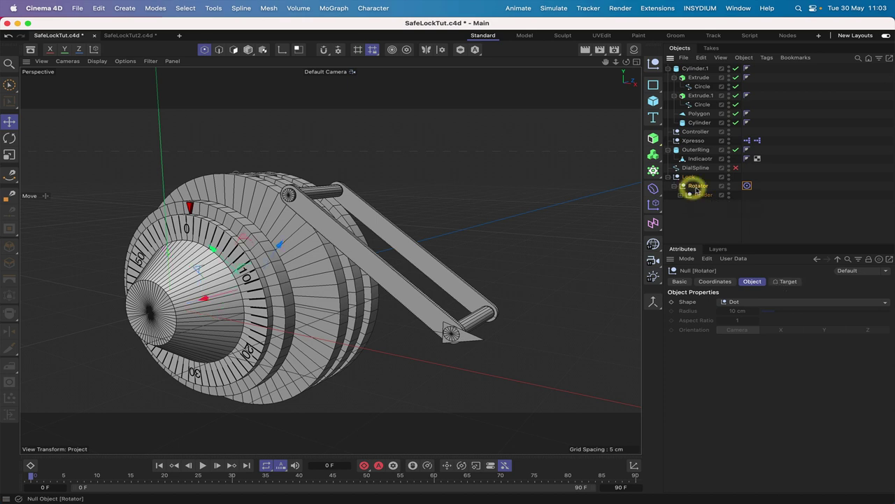
{"action": "left_click", "coordinate": [701, 196]}
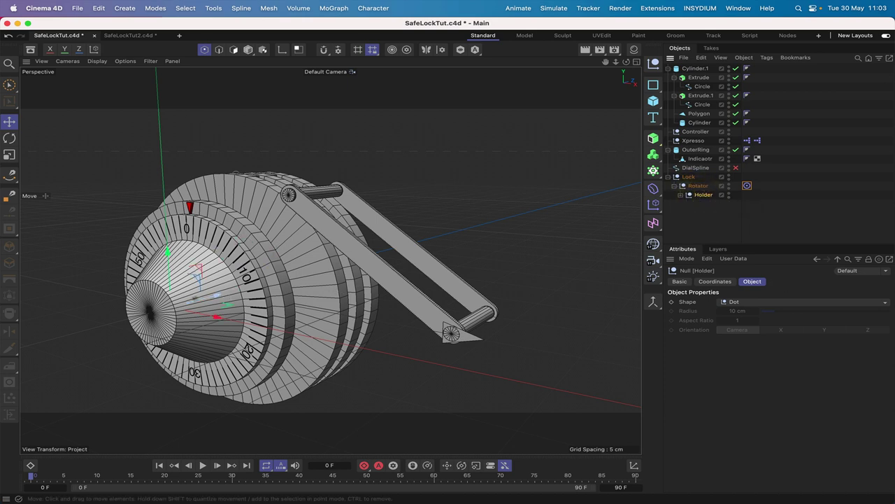
{"action": "left_click", "coordinate": [680, 195]}
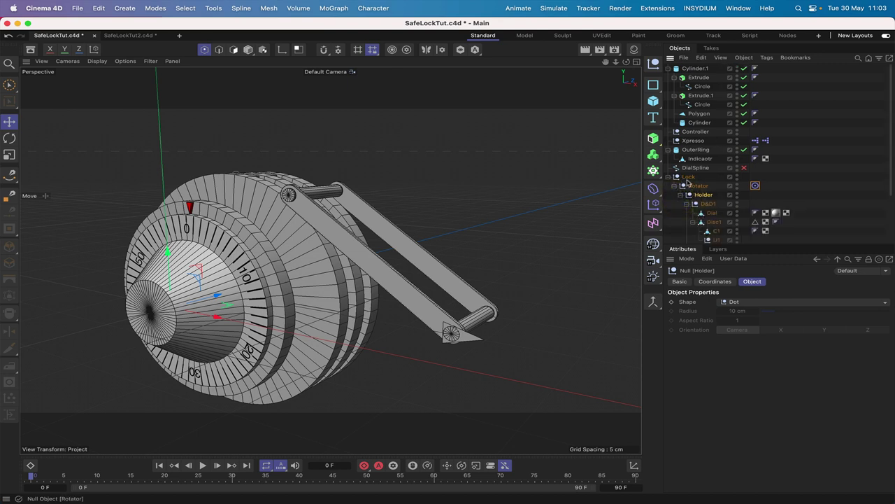
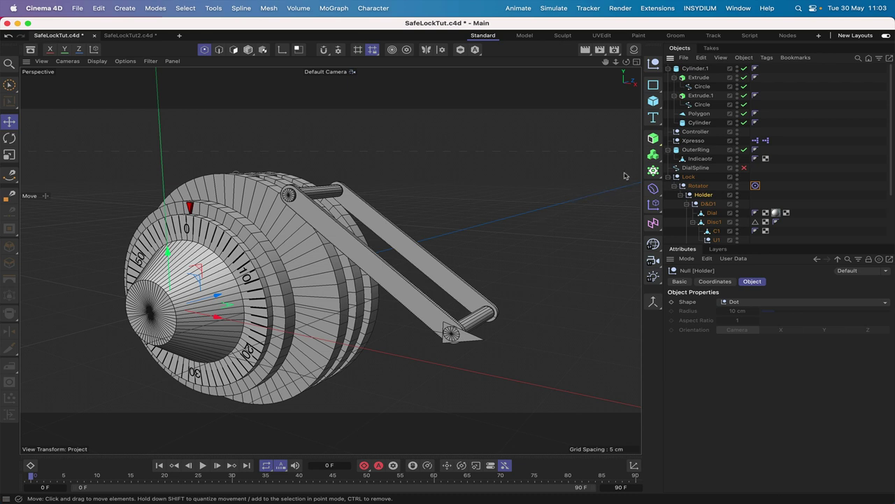
Step: Try rotating Cylinder.1 slightly to test how the lock follows the lever arm
{"action": "left_click", "coordinate": [695, 69]}
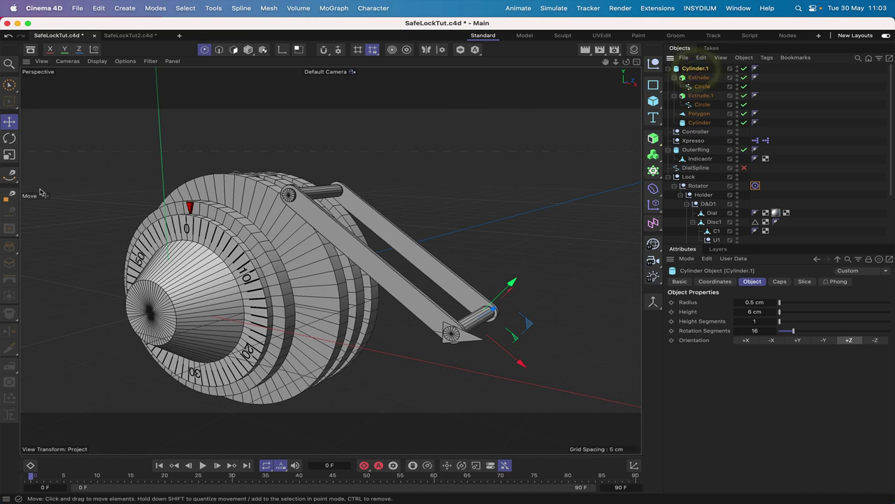
{"action": "left_click", "coordinate": [9, 138]}
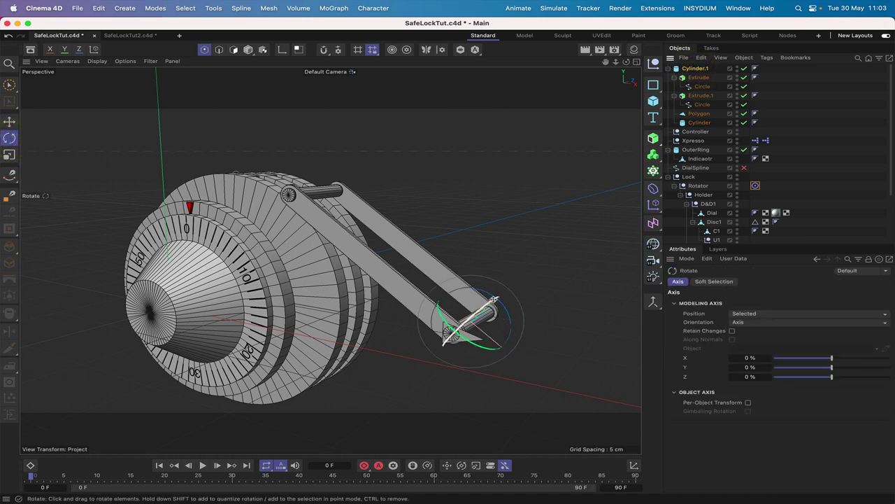
{"action": "mouse_move", "coordinate": [492, 301]}
{"action": "left_mouse_down"}
{"action": "mouse_move", "coordinate": [477, 299]}
{"action": "mouse_move", "coordinate": [491, 295]}
{"action": "left_mouse_up"}
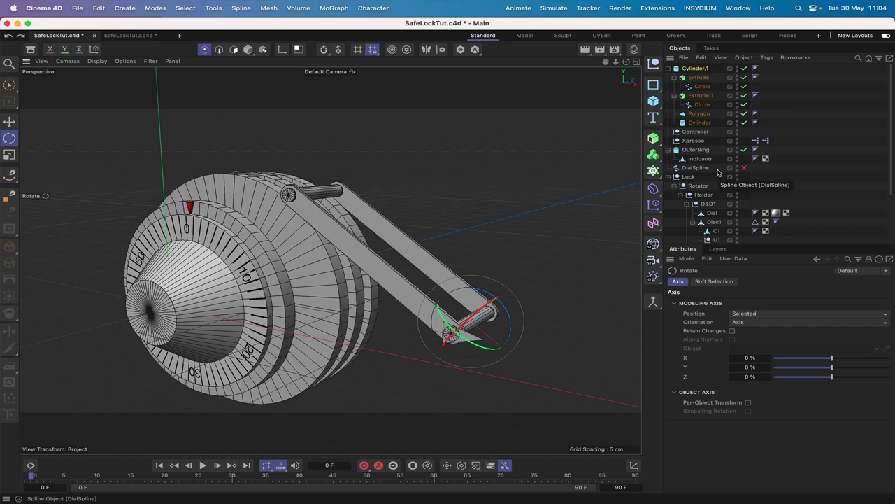
Step: Examine the node network of the Xpresso object's second XPresso tag in an enlarged editor and close it
{"action": "double_click", "coordinate": [763, 142]}
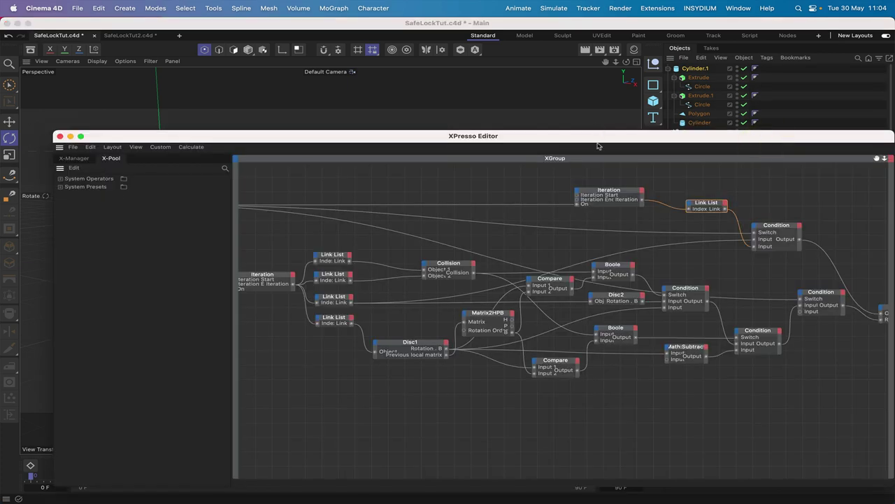
{"action": "left_click_drag", "start_coordinate": [564, 136], "coordinate": [427, 23]}
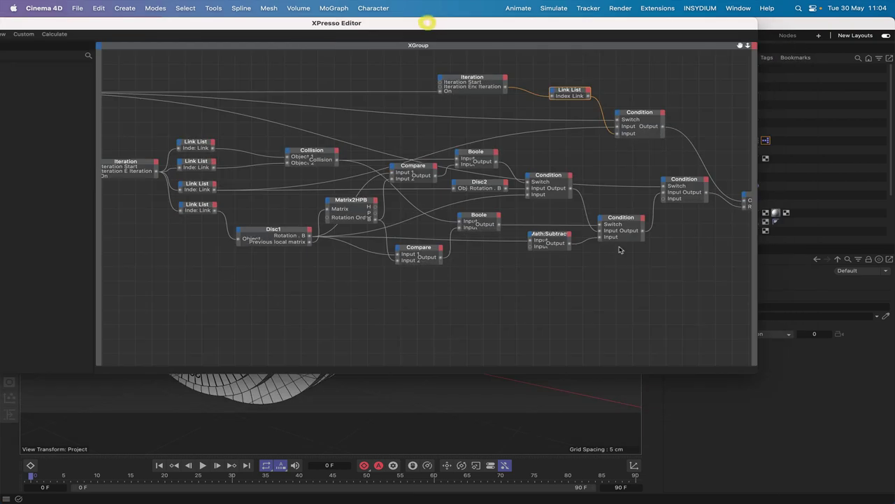
{"action": "left_click_drag", "start_coordinate": [757, 372], "coordinate": [889, 471]}
{"action": "left_click_drag", "start_coordinate": [878, 45], "coordinate": [894, 82]}
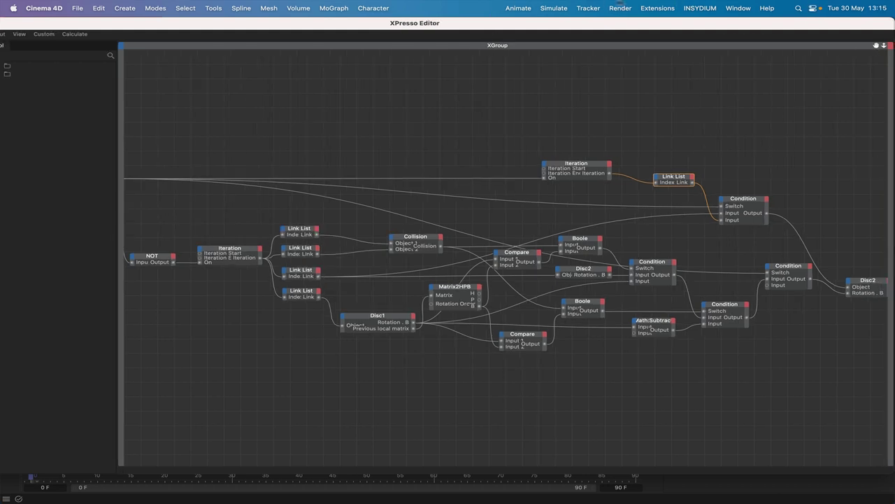
{"action": "left_click_drag", "start_coordinate": [238, 23], "coordinate": [450, 23]}
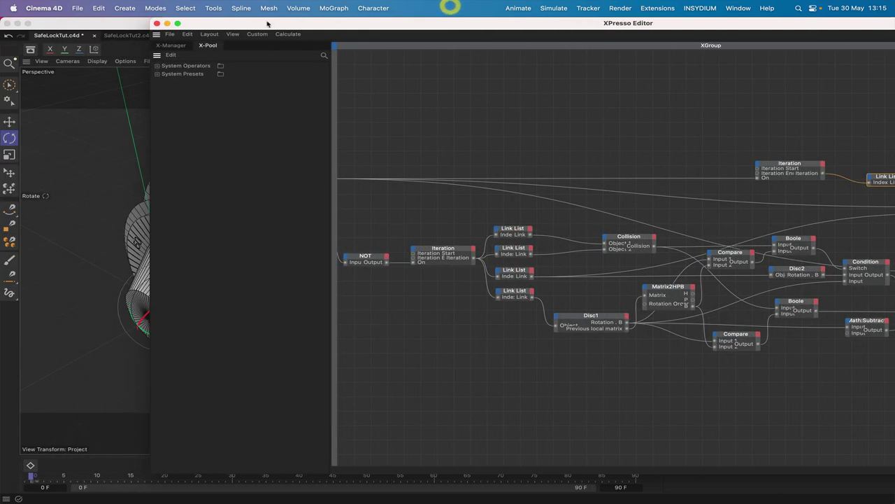
{"action": "left_click", "coordinate": [157, 23]}
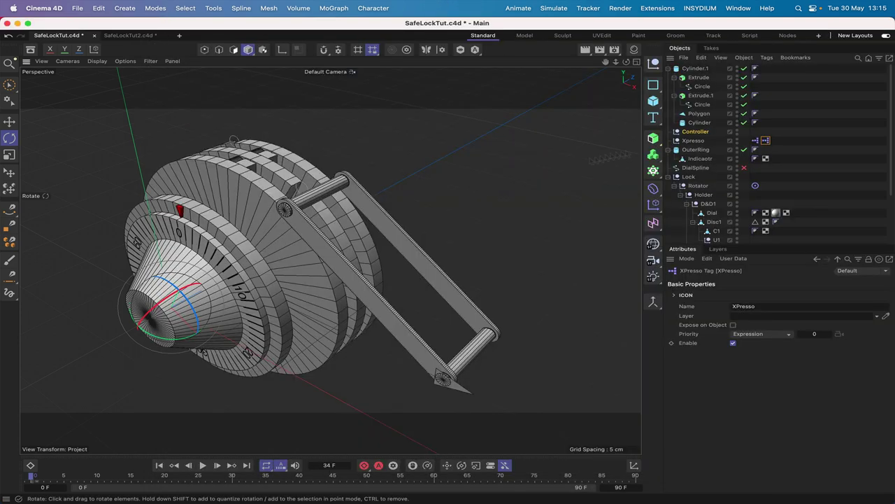
Step: Set the Controller's reset option to Free and keyframe the D&D1 null's bank rotation at 0° on frame 0
{"action": "left_click", "coordinate": [700, 132]}
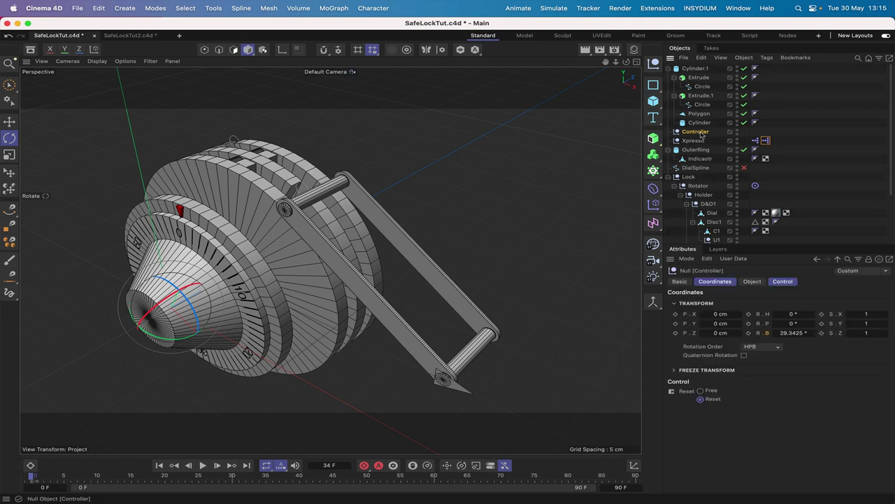
{"action": "left_click", "coordinate": [701, 390]}
{"action": "left_click", "coordinate": [706, 203]}
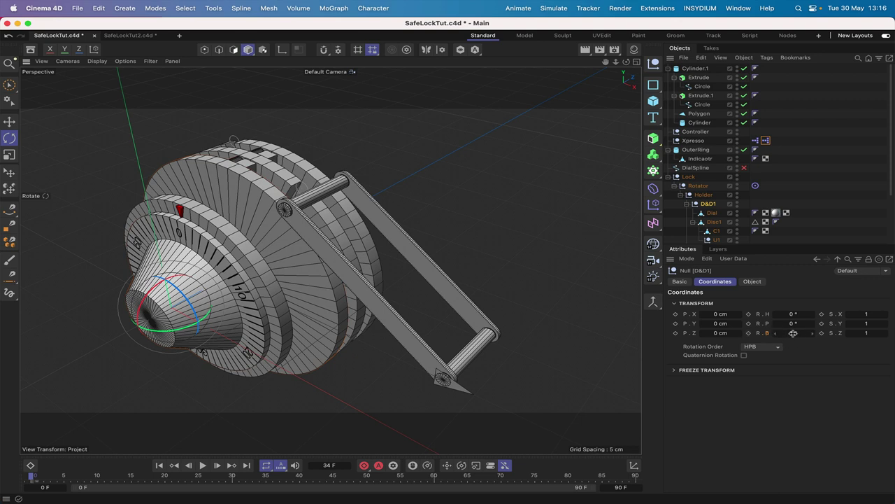
{"action": "left_click", "coordinate": [748, 334]}
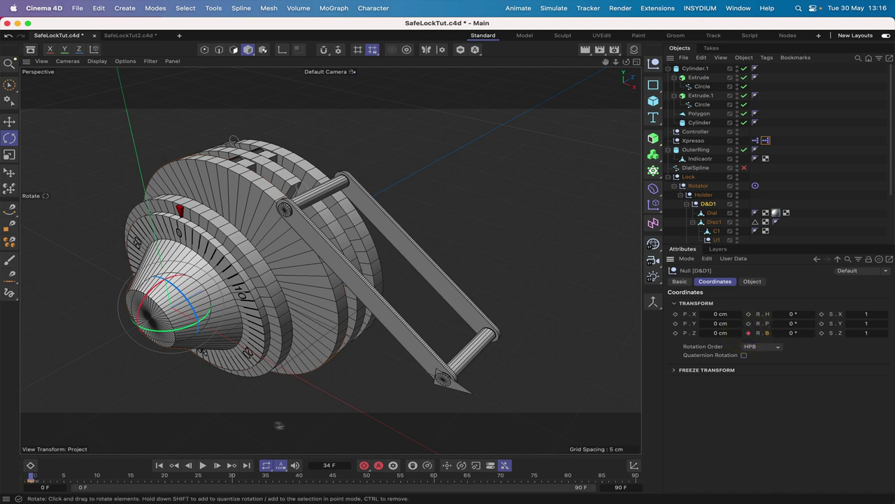
Step: Set D&D1's bank rotation to 54° at frame 30 and keyframe it
{"action": "left_click_drag", "start_coordinate": [30, 475], "coordinate": [232, 469]}
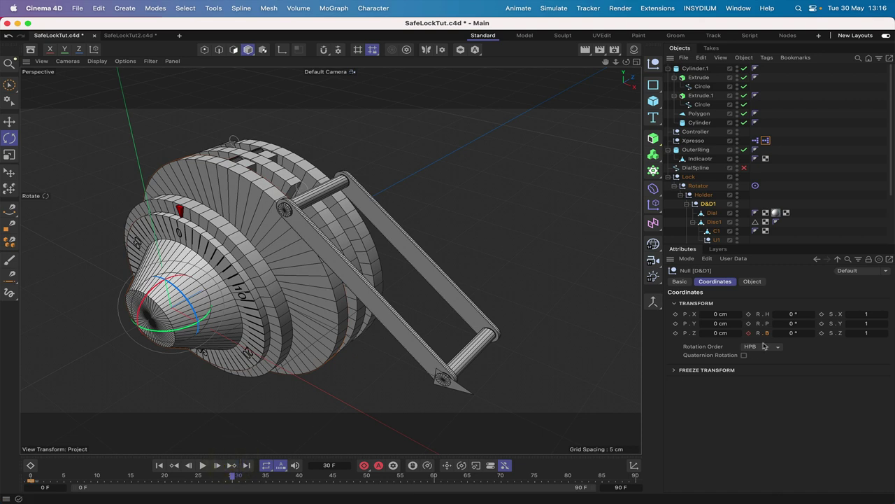
{"action": "left_click", "coordinate": [794, 333]}
{"action": "key", "text": "Return"}
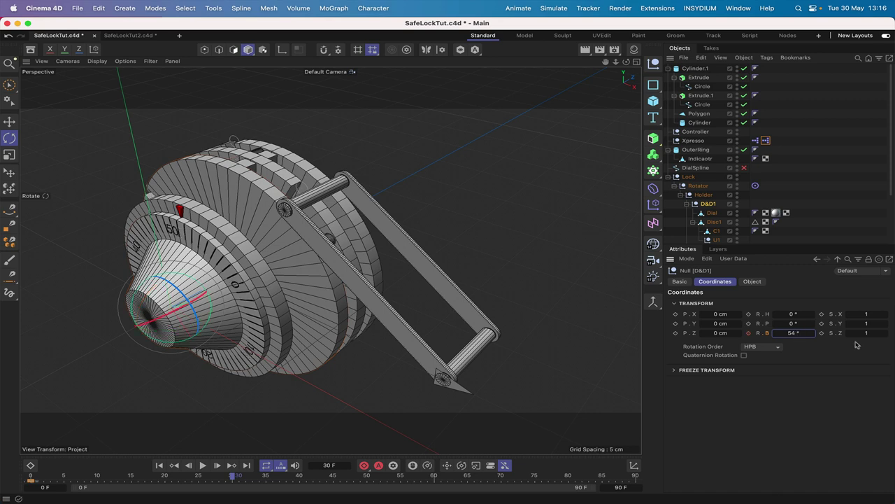
{"action": "left_click", "coordinate": [749, 334]}
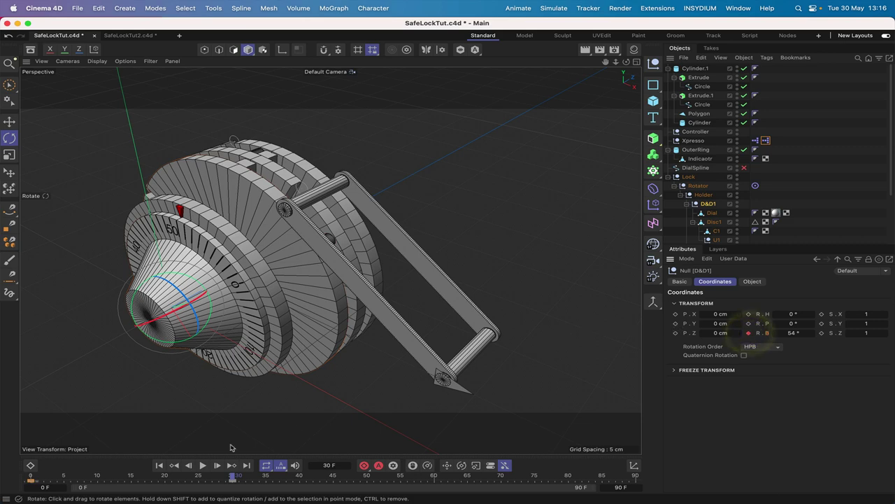
Step: Play the dial animation from the first frame and inspect the discs from the front and side
{"action": "left_click", "coordinate": [158, 465]}
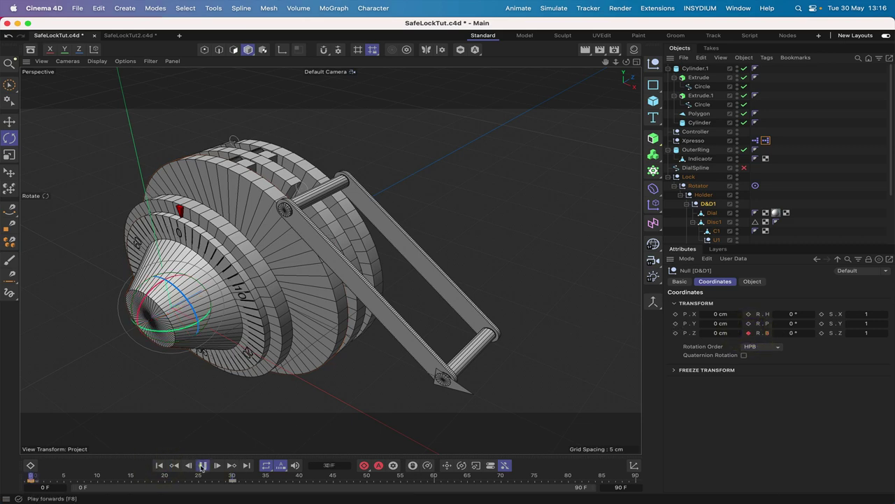
{"action": "left_click", "coordinate": [202, 465]}
{"action": "left_click", "coordinate": [202, 465]}
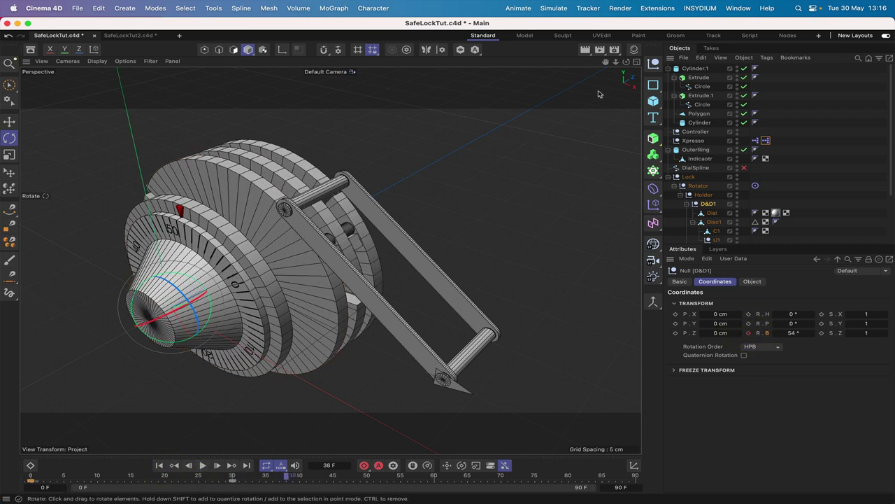
{"action": "left_click_drag", "start_coordinate": [636, 62], "coordinate": [609, 105]}
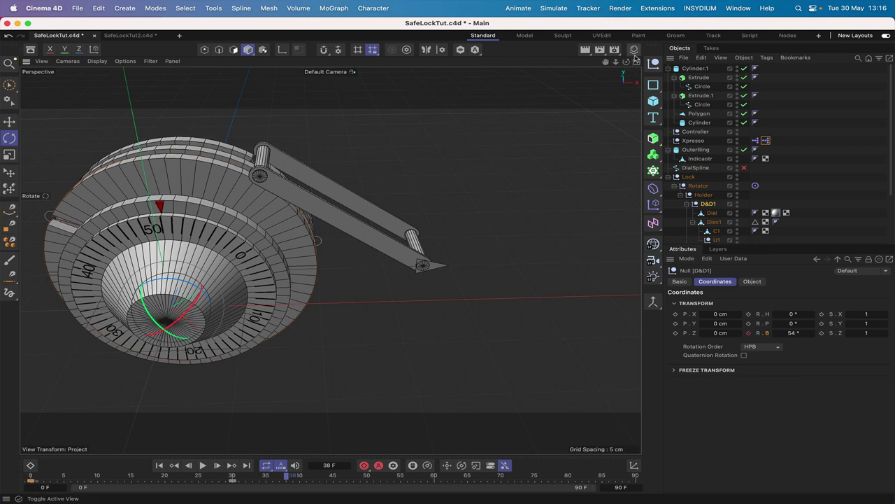
{"action": "left_click_drag", "start_coordinate": [627, 64], "coordinate": [623, 76]}
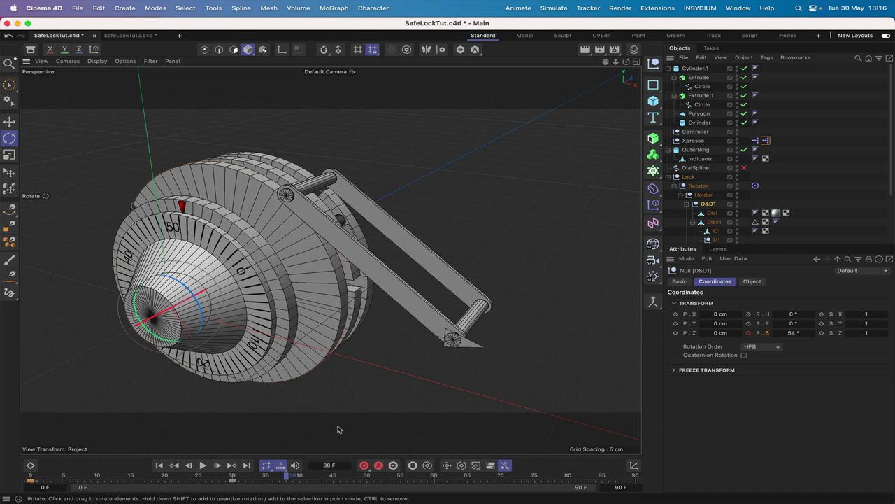
Step: Keyframe D&D1's bank rotation at frame 45 to hold the dial at 54°
{"action": "left_click_drag", "start_coordinate": [287, 476], "coordinate": [329, 486]}
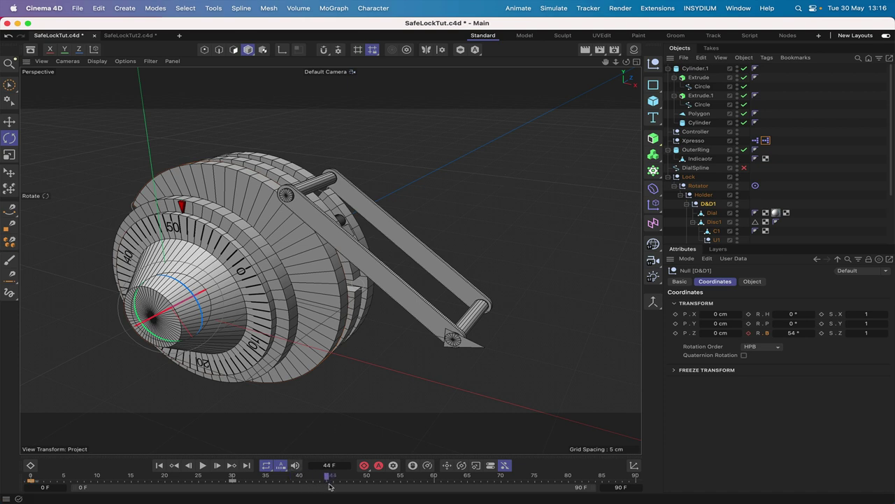
{"action": "left_click", "coordinate": [333, 487]}
{"action": "left_click", "coordinate": [749, 334]}
Step: Set D&D1's bank rotation to -341° at frame 75 and keyframe it
{"action": "left_click_drag", "start_coordinate": [335, 476], "coordinate": [537, 482]}
{"action": "left_click", "coordinate": [793, 333]}
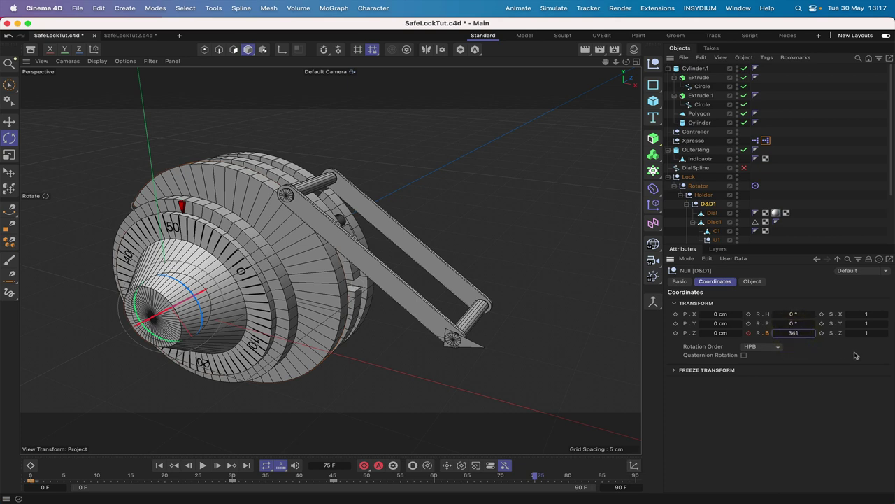
{"action": "type", "text": "341"}
{"action": "left_click", "coordinate": [790, 333]}
{"action": "left_click", "coordinate": [749, 333]}
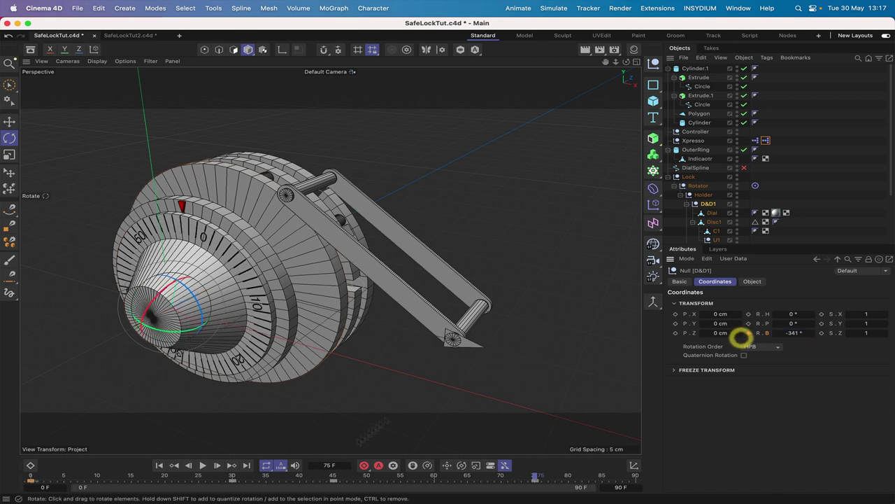
Step: Return to frame 0, reset the discs with the Controller's Reset option, and set it back to Free
{"action": "left_click", "coordinate": [160, 464]}
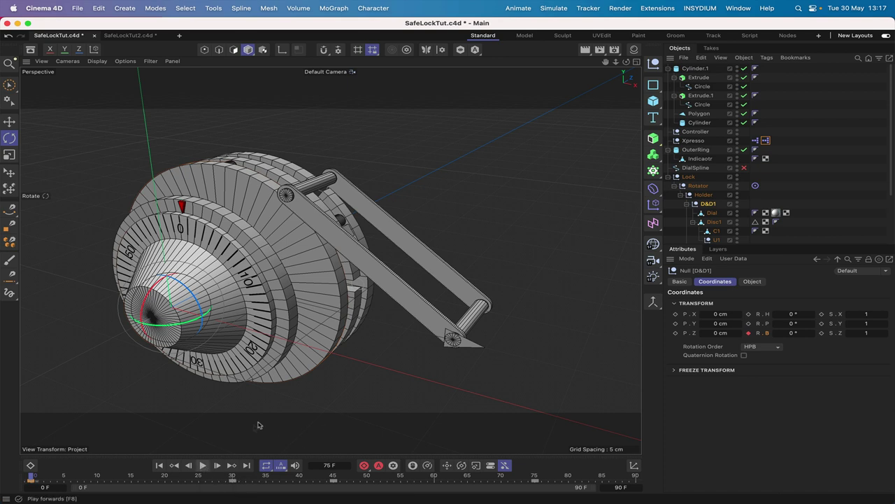
{"action": "left_click", "coordinate": [696, 132]}
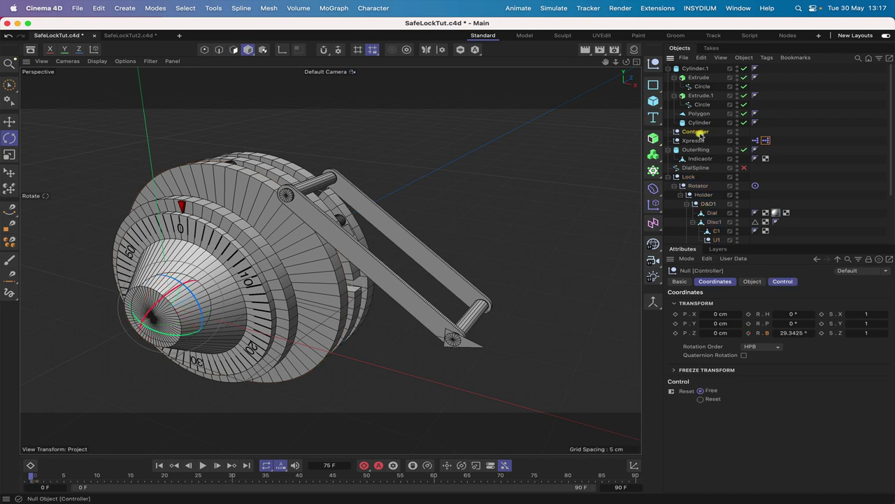
{"action": "left_click", "coordinate": [700, 398]}
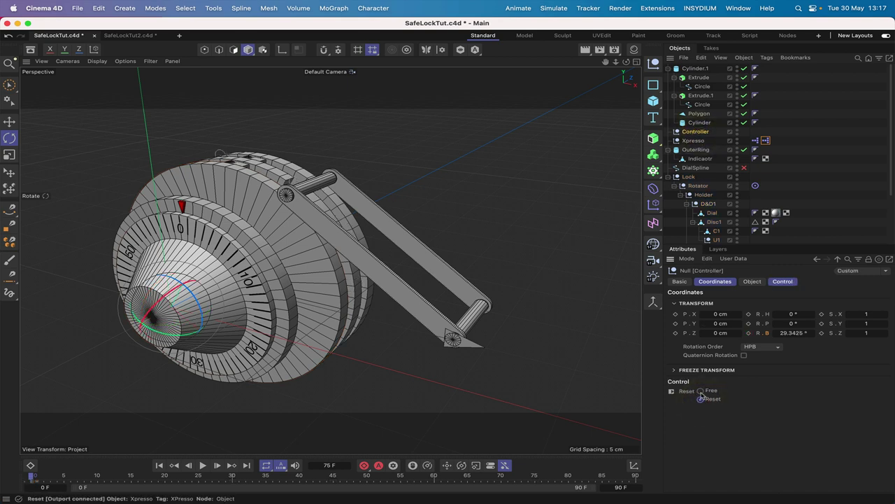
{"action": "left_click", "coordinate": [701, 390]}
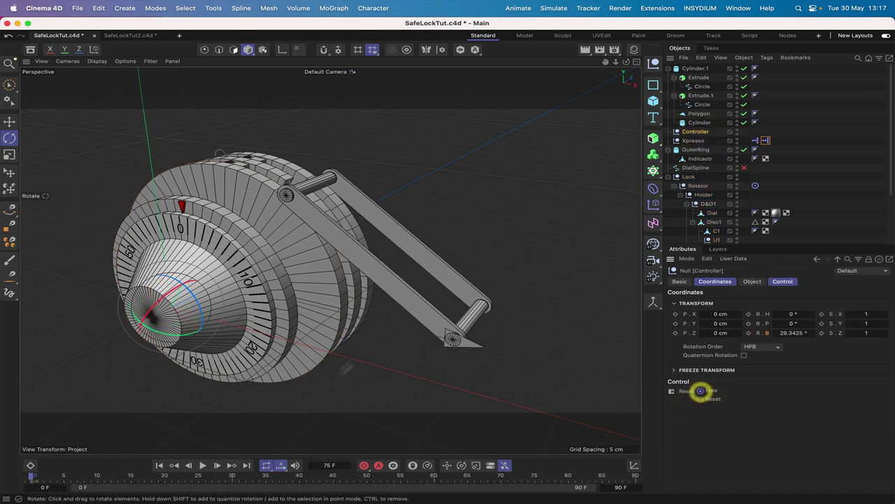
Step: Play the dial animation from the start and inspect the disc alignment from several angles
{"action": "left_click", "coordinate": [158, 465]}
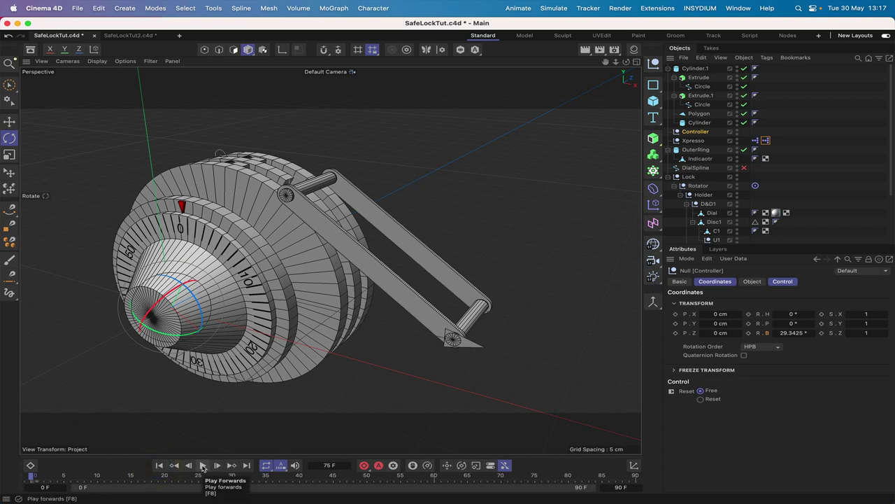
{"action": "left_click", "coordinate": [203, 465]}
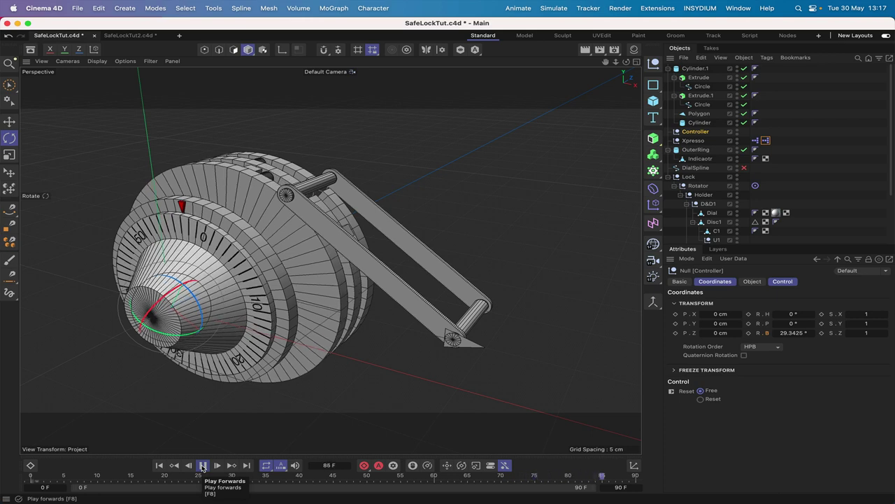
{"action": "left_click", "coordinate": [203, 465]}
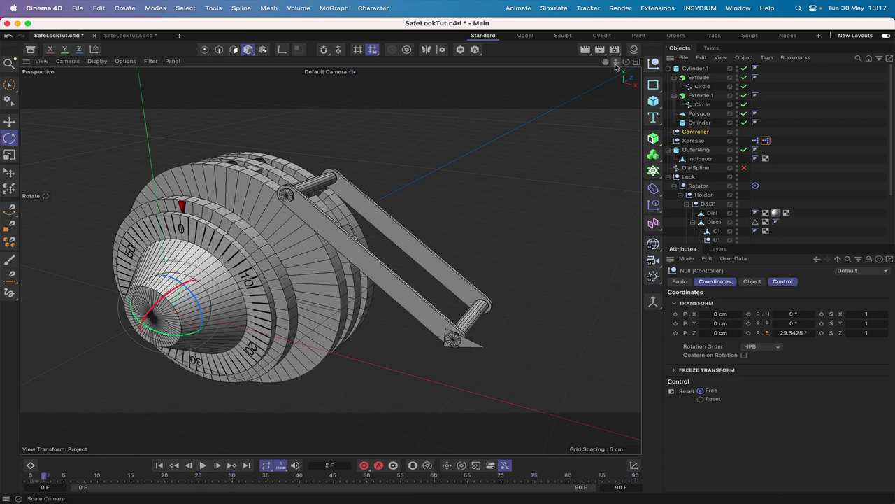
{"action": "left_click_drag", "start_coordinate": [626, 62], "coordinate": [636, 91]}
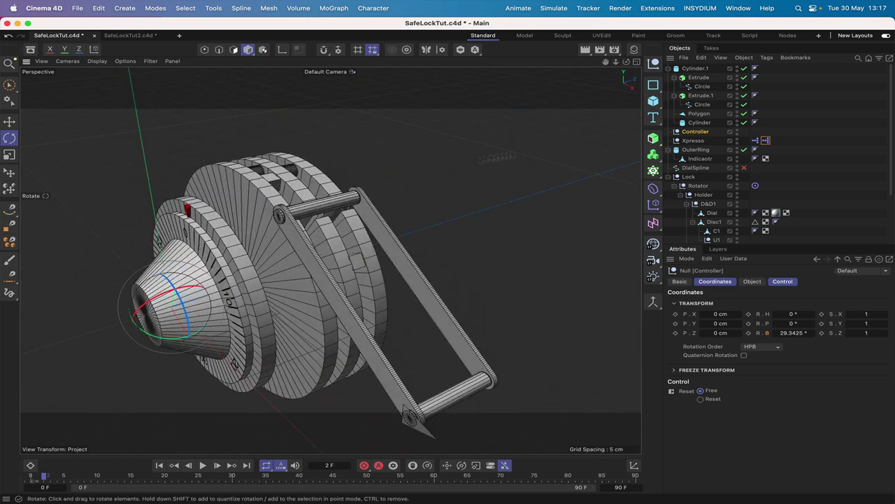
{"action": "left_click_drag", "start_coordinate": [627, 61], "coordinate": [628, 70]}
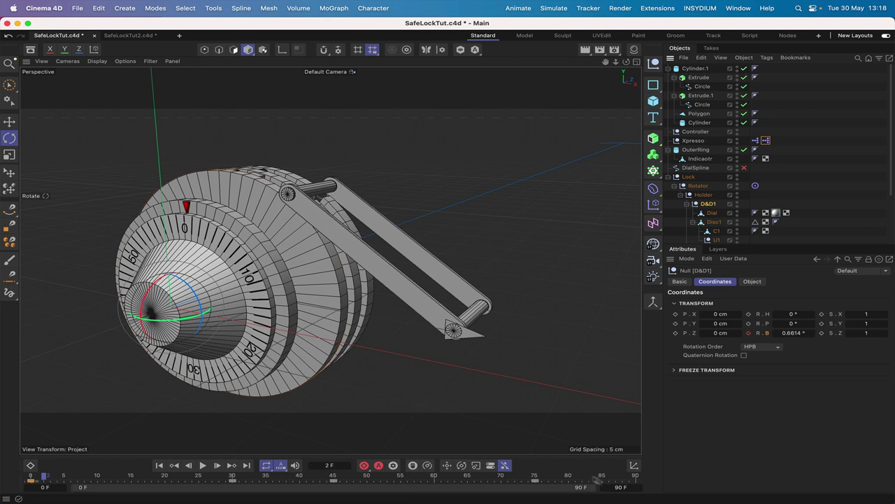
Step: Extend the end of the project timeline to frame 200
{"action": "left_click", "coordinate": [623, 487]}
{"action": "type", "text": "200"}
{"action": "key", "text": "Return"}
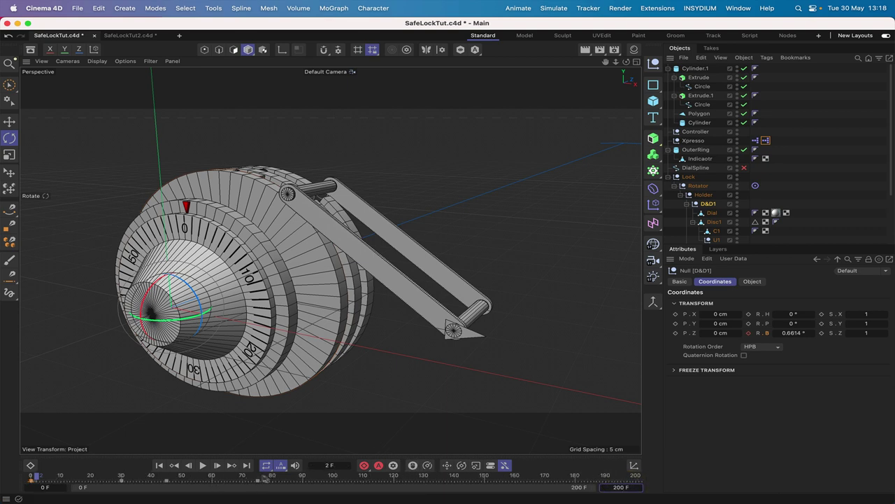
Step: Step through D&D1's keyframes and keyframe its bank rotation at frame 90 to hold -341°
{"action": "left_click", "coordinate": [233, 466]}
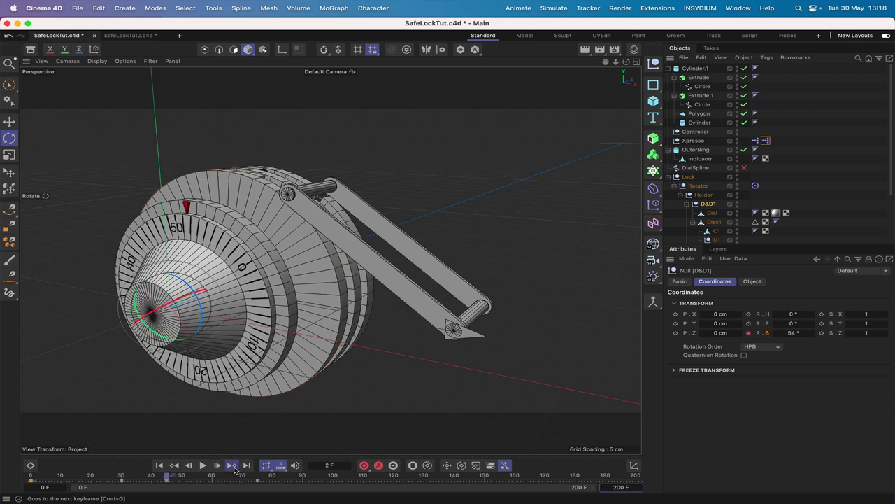
{"action": "left_click", "coordinate": [233, 466]}
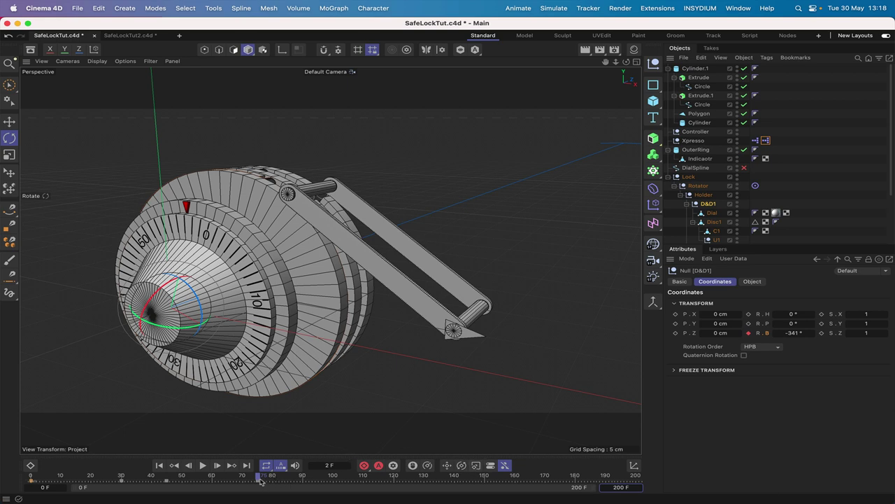
{"action": "left_click", "coordinate": [302, 477]}
{"action": "left_click", "coordinate": [749, 334]}
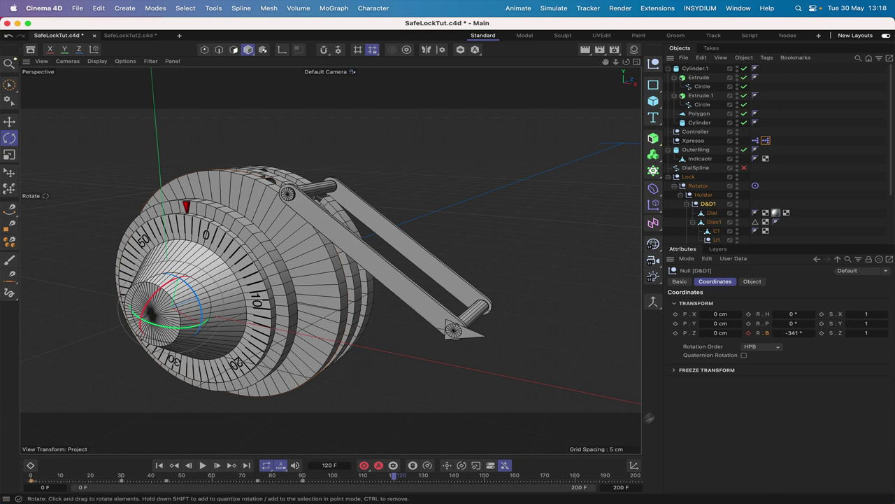
Step: Set D&D1's bank rotation to -209.5365° at frame 120, check the slot position against the lever, and keyframe the rotation
{"action": "left_click", "coordinate": [794, 333]}
{"action": "type", "text": "-209.5368"}
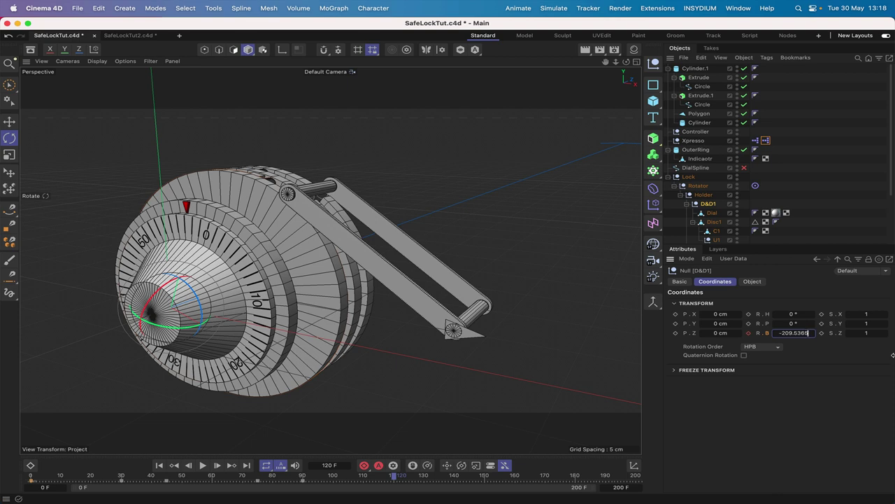
{"action": "key", "text": "Return"}
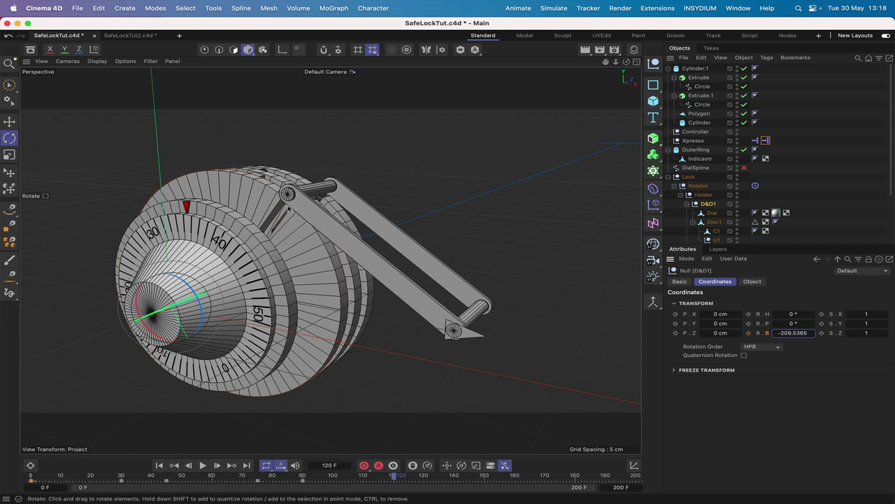
{"action": "left_click_drag", "start_coordinate": [627, 63], "coordinate": [574, 64]}
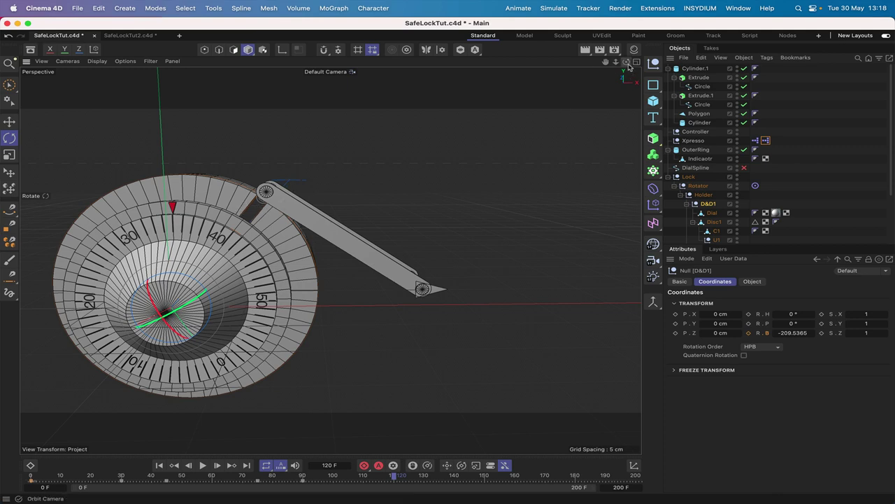
{"action": "left_click_drag", "start_coordinate": [627, 62], "coordinate": [594, 67]}
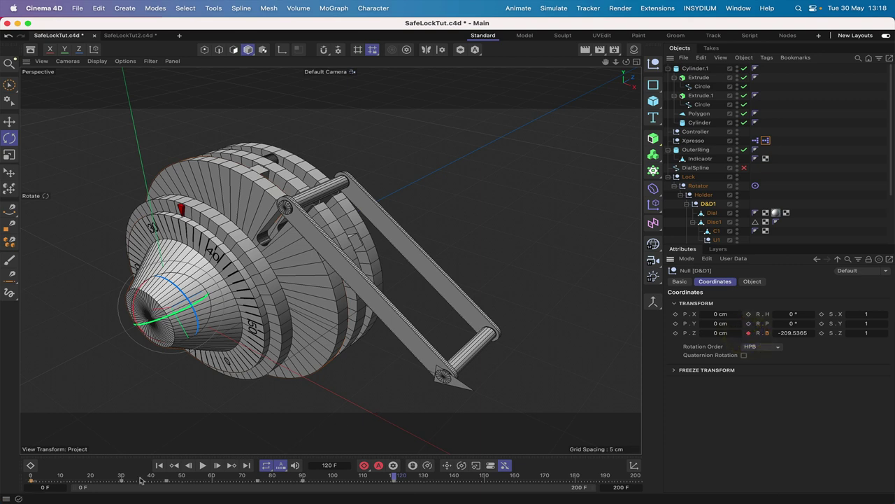
Step: Go back to the first frame and reset the lock discs through the Controller, leaving it on Free
{"action": "left_click", "coordinate": [161, 465]}
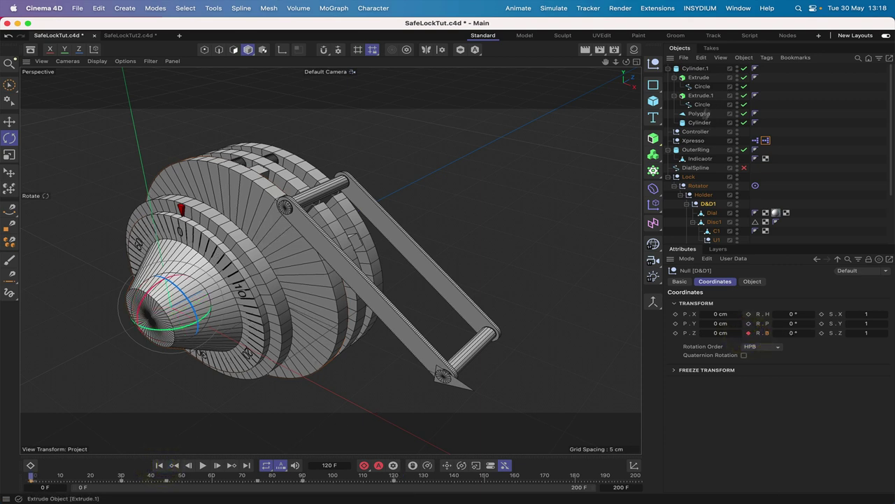
{"action": "left_click", "coordinate": [699, 131]}
{"action": "left_click", "coordinate": [701, 391]}
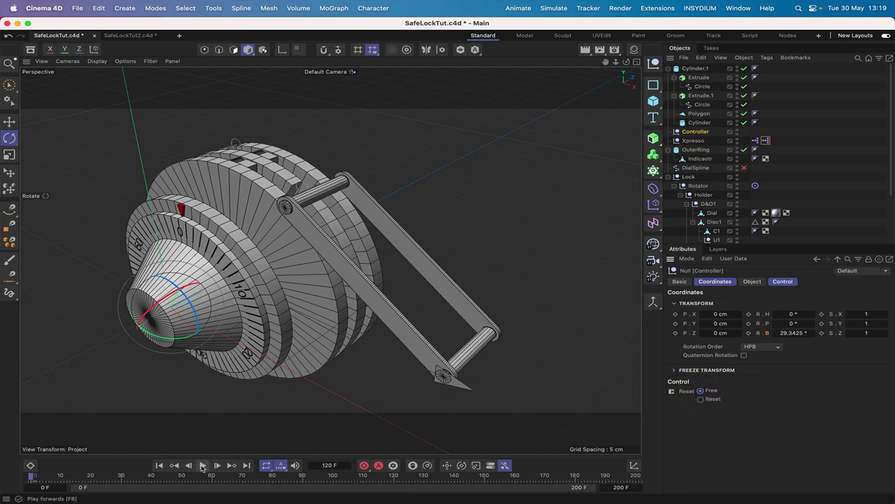
Step: Play the full dial sequence past frame 120 and inspect how the disc slots line up with the lever
{"action": "left_click", "coordinate": [203, 465]}
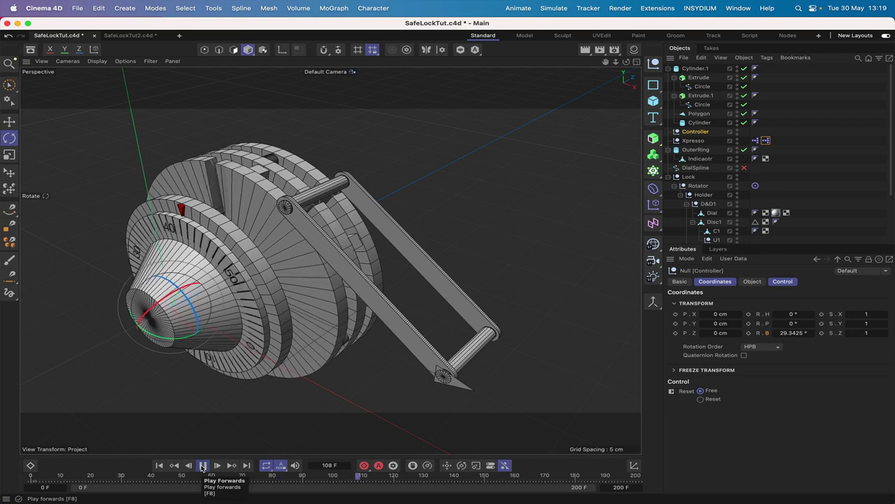
{"action": "left_click", "coordinate": [202, 465]}
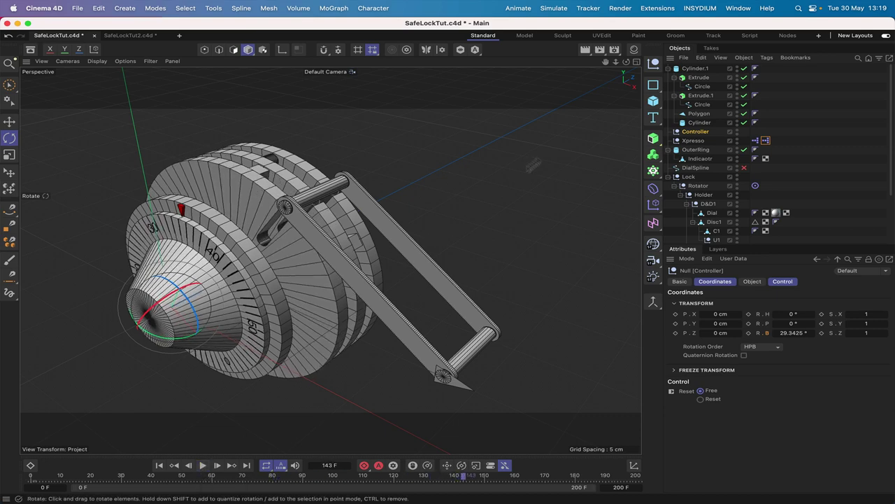
{"action": "mouse_move", "coordinate": [626, 61]}
{"action": "left_mouse_down"}
{"action": "mouse_move", "coordinate": [503, 73]}
{"action": "mouse_move", "coordinate": [628, 65]}
{"action": "left_mouse_up"}
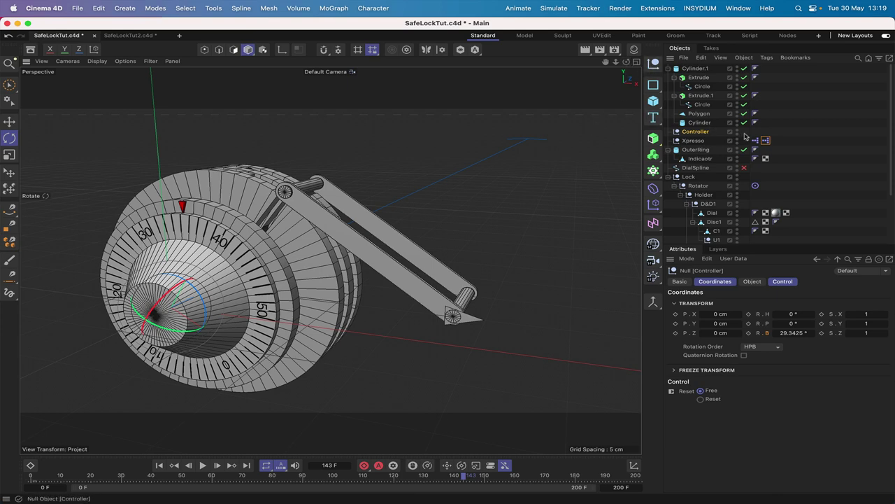
Step: Open the second XPresso tag on the Xpresso null and rename the nulls under Disc2 and Disc3 as U2 and U3
{"action": "double_click", "coordinate": [765, 142]}
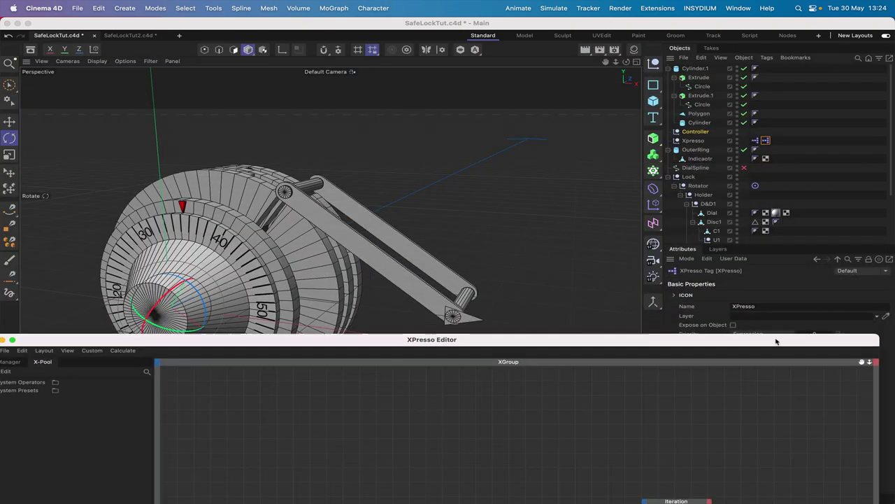
{"action": "left_click_drag", "start_coordinate": [780, 319], "coordinate": [785, 369]}
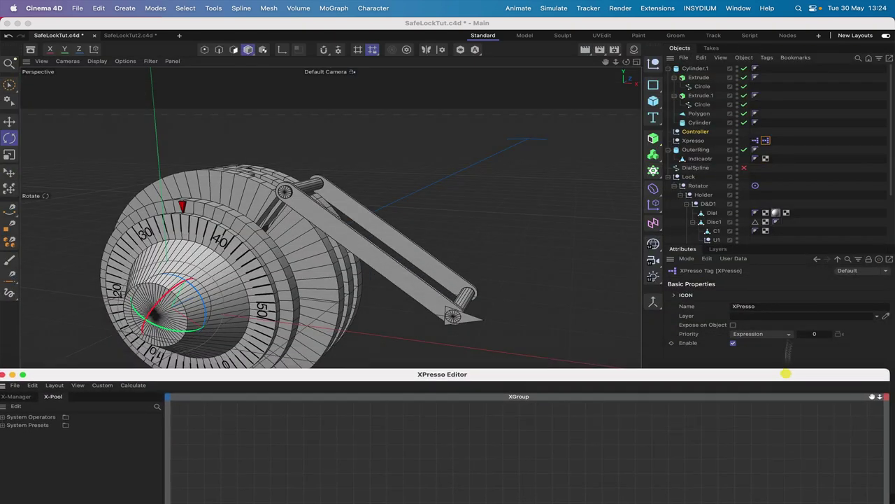
{"action": "scroll", "coordinate": [717, 203], "scroll_direction": "down", "scroll_amount": 2}
{"action": "scroll", "coordinate": [717, 203], "scroll_direction": "down", "scroll_amount": 2}
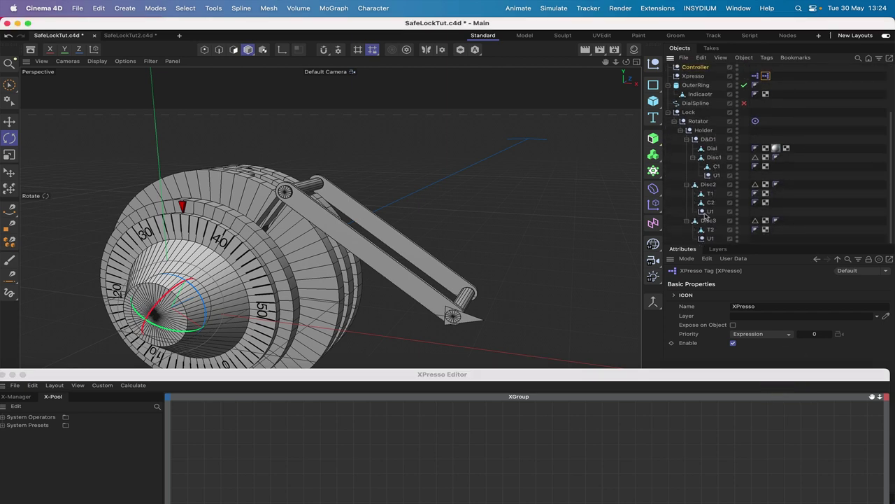
{"action": "left_click", "coordinate": [709, 212]}
{"action": "double_click", "coordinate": [711, 212]}
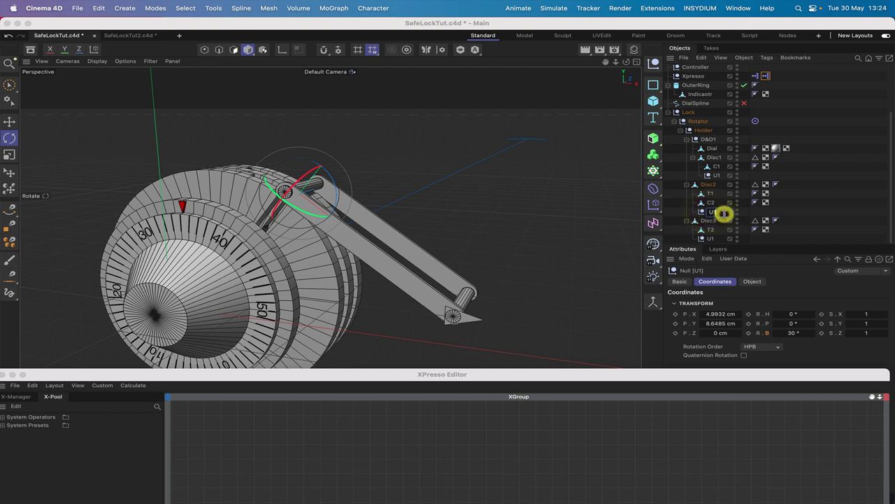
{"action": "type", "text": "U2"}
{"action": "left_click", "coordinate": [711, 237]}
{"action": "double_click", "coordinate": [711, 238]}
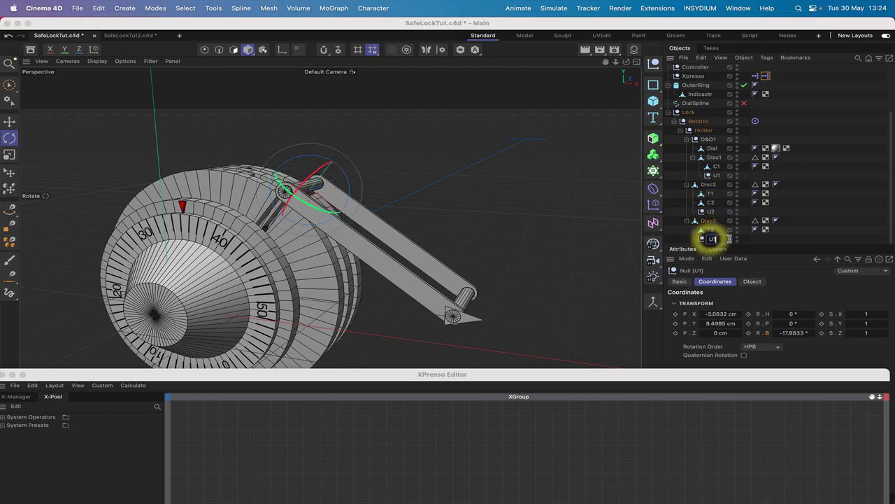
{"action": "type", "text": "U3"}
{"action": "key", "text": "Return"}
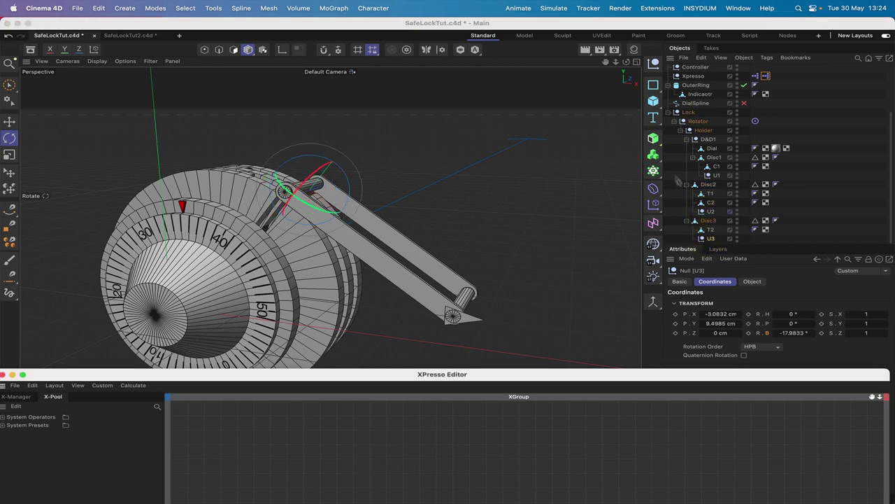
Step: Add the U1, U2 and U3 nulls to the XPresso graph as nodes and stack them in a column
{"action": "left_click", "coordinate": [719, 178]}
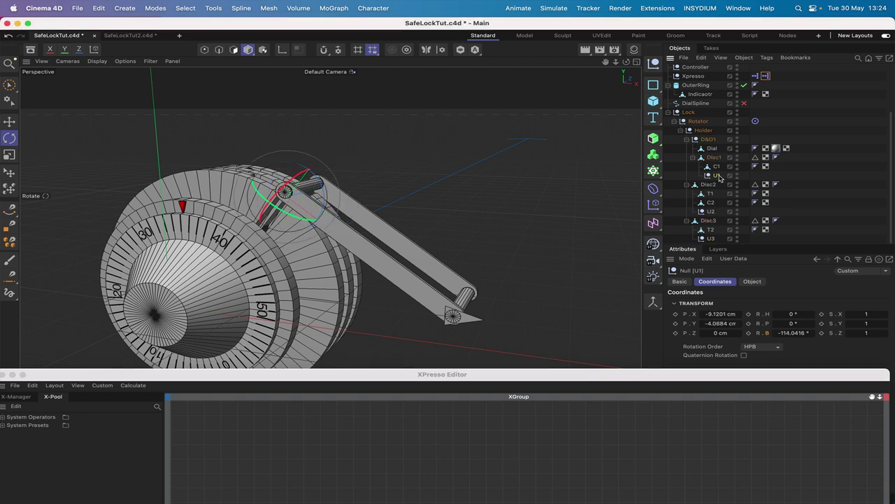
{"action": "left_click", "coordinate": [711, 210], "text": "super"}
{"action": "left_click", "coordinate": [711, 239], "text": "super"}
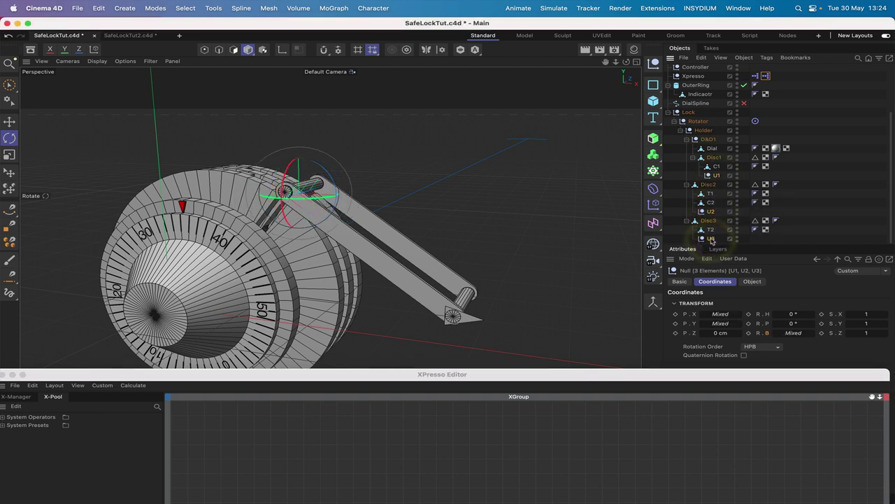
{"action": "left_click_drag", "start_coordinate": [233, 478], "coordinate": [223, 431]}
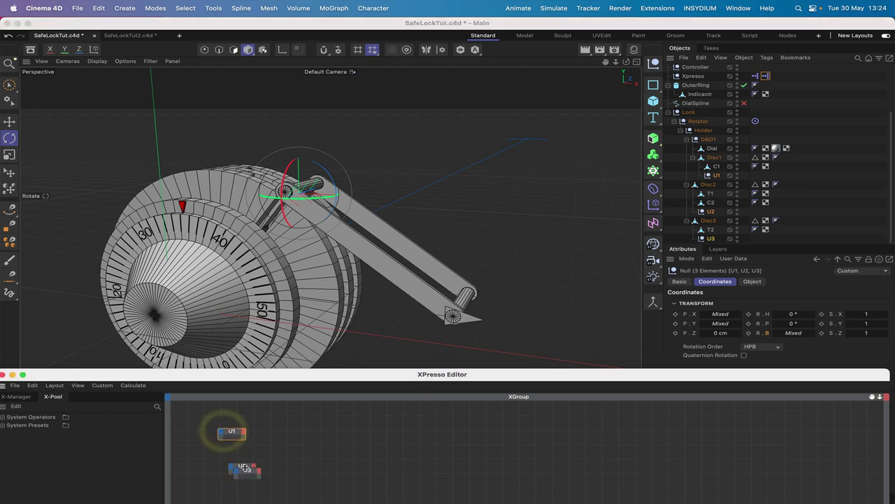
{"action": "left_click", "coordinate": [243, 466]}
{"action": "left_click_drag", "start_coordinate": [332, 369], "coordinate": [330, 309]}
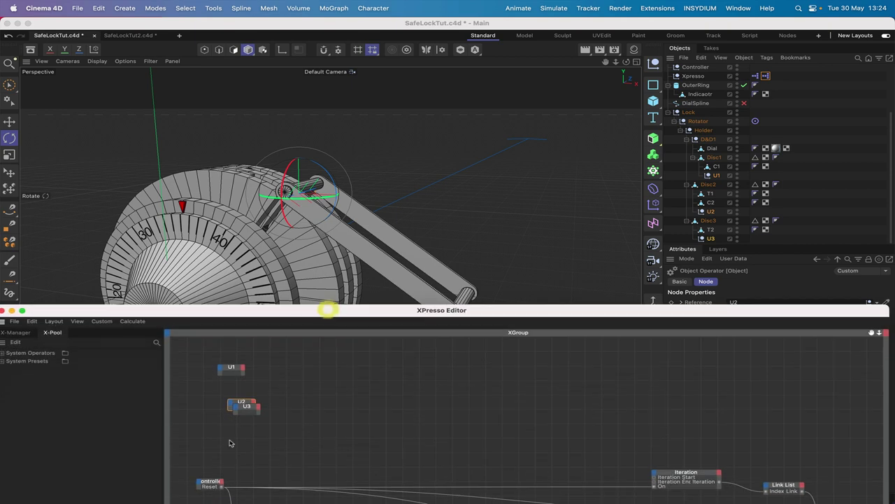
{"action": "mouse_move", "coordinate": [250, 408]}
{"action": "left_mouse_down"}
{"action": "mouse_move", "coordinate": [240, 432]}
{"action": "mouse_move", "coordinate": [237, 404]}
{"action": "left_mouse_up"}
{"action": "left_click", "coordinate": [237, 404]}
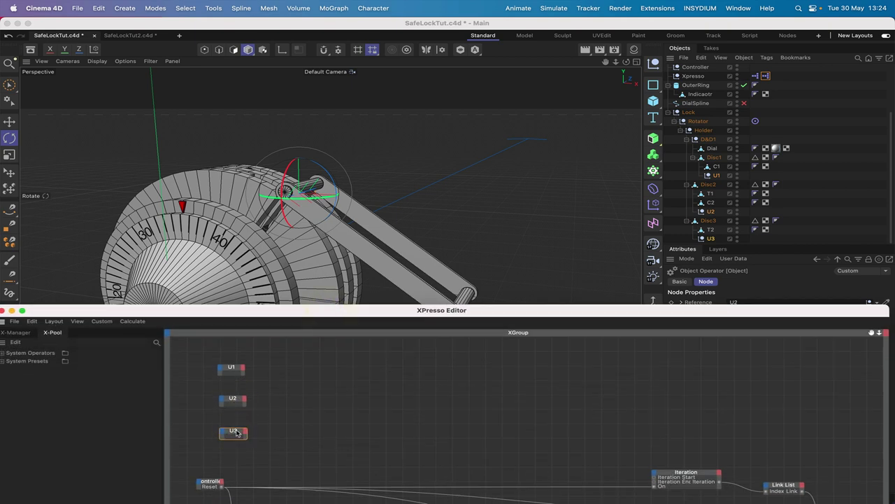
{"action": "left_click", "coordinate": [236, 431]}
Step: Move the U1, U2 and U3 nodes together into the empty space well above the existing network
{"action": "left_click_drag", "start_coordinate": [245, 434], "coordinate": [245, 434]}
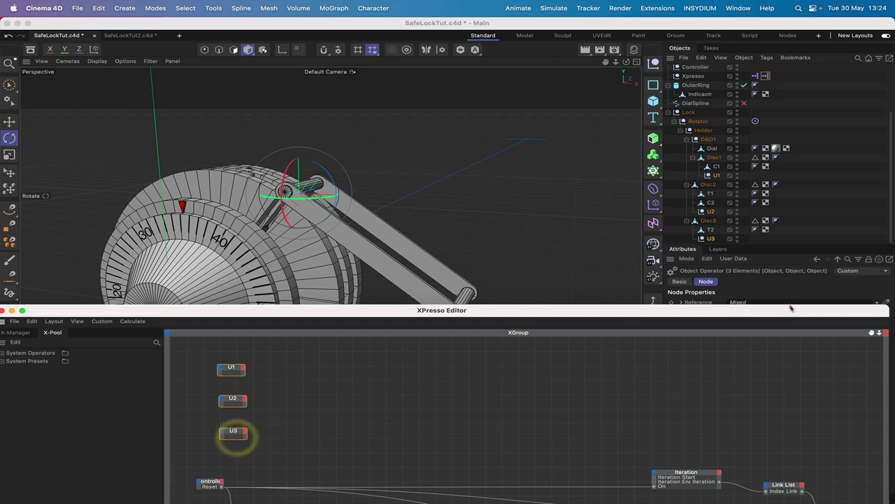
{"action": "left_click_drag", "start_coordinate": [770, 311], "coordinate": [753, 44]}
{"action": "left_click_drag", "start_coordinate": [863, 66], "coordinate": [862, 173]}
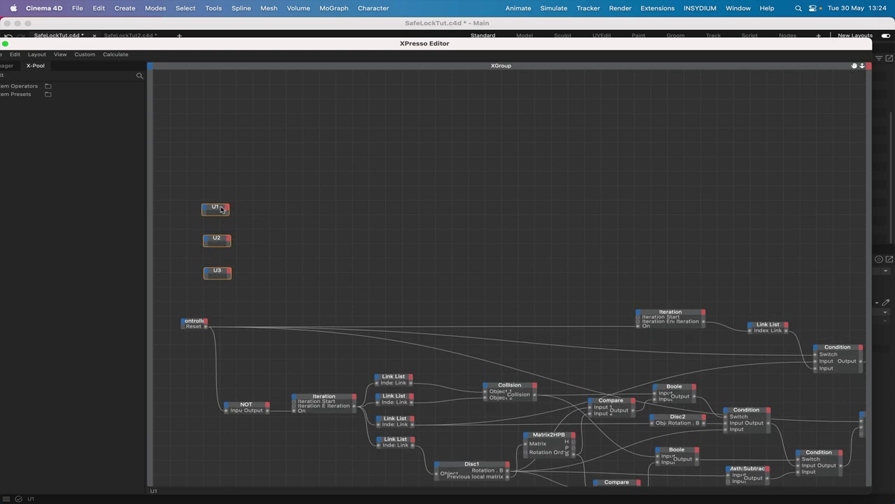
{"action": "left_click_drag", "start_coordinate": [221, 209], "coordinate": [226, 102]}
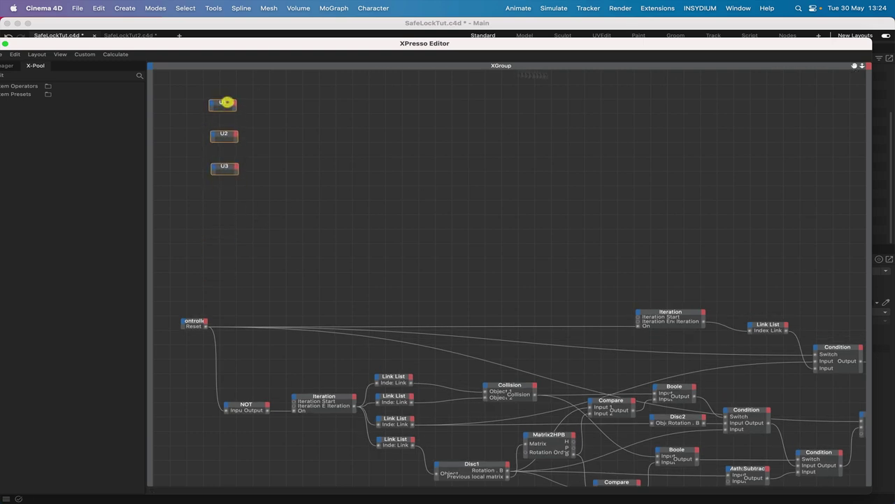
Step: Add the Lock null to the XPresso graph as a node below U3
{"action": "left_click_drag", "start_coordinate": [659, 44], "coordinate": [659, 221]}
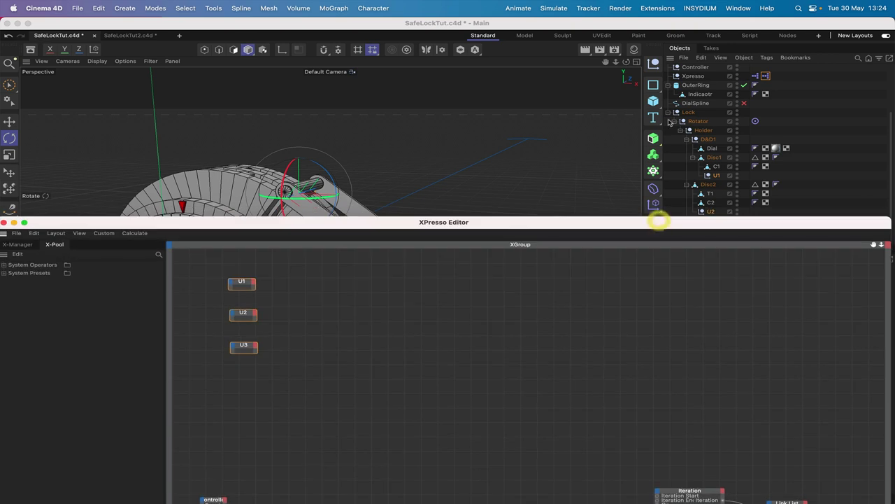
{"action": "left_click", "coordinate": [690, 113]}
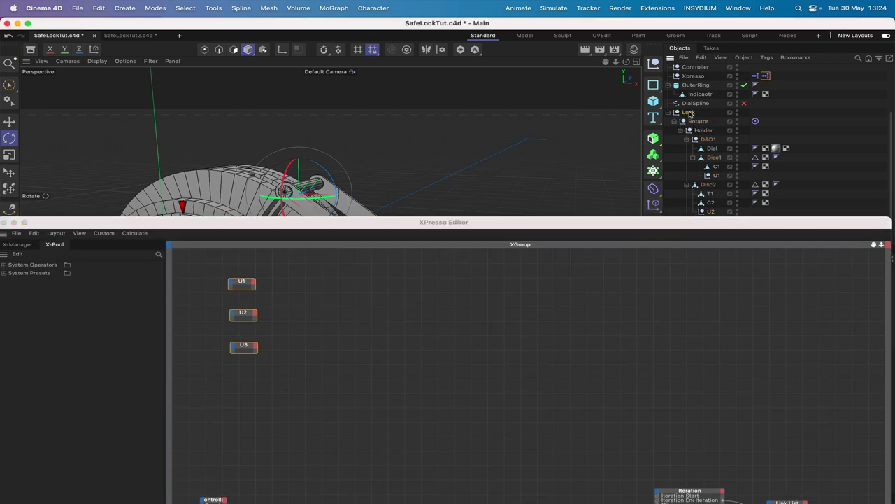
{"action": "left_click_drag", "start_coordinate": [250, 362], "coordinate": [244, 386]}
{"action": "left_click", "coordinate": [245, 389]}
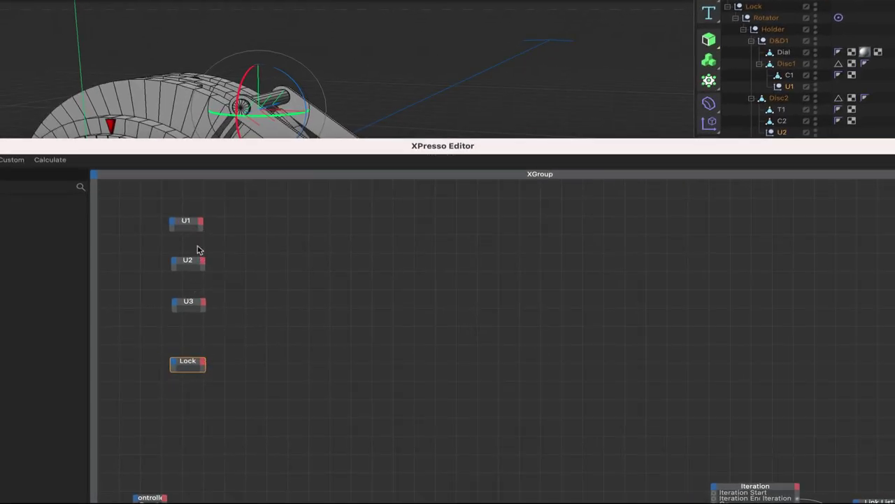
Step: Give each of the U1, U2 and U3 nodes a Global Position . Y output port
{"action": "left_click", "coordinate": [203, 224]}
{"action": "mouse_move", "coordinate": [238, 258]}
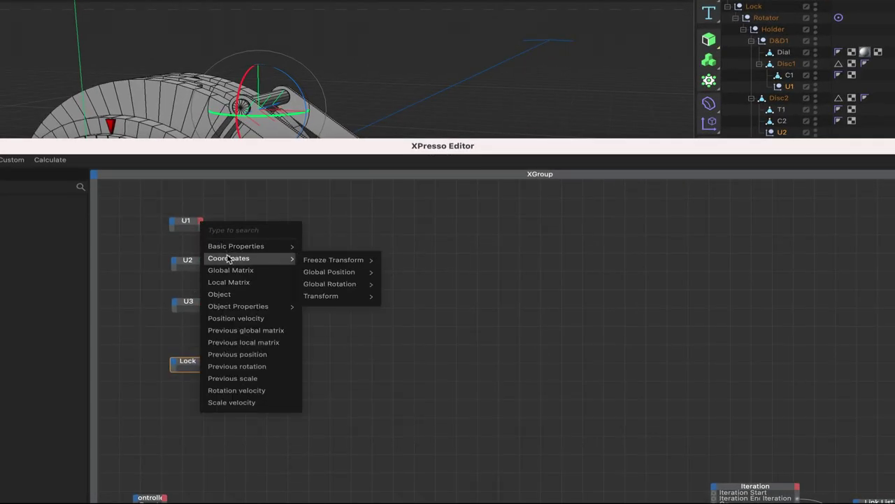
{"action": "mouse_move", "coordinate": [340, 262]}
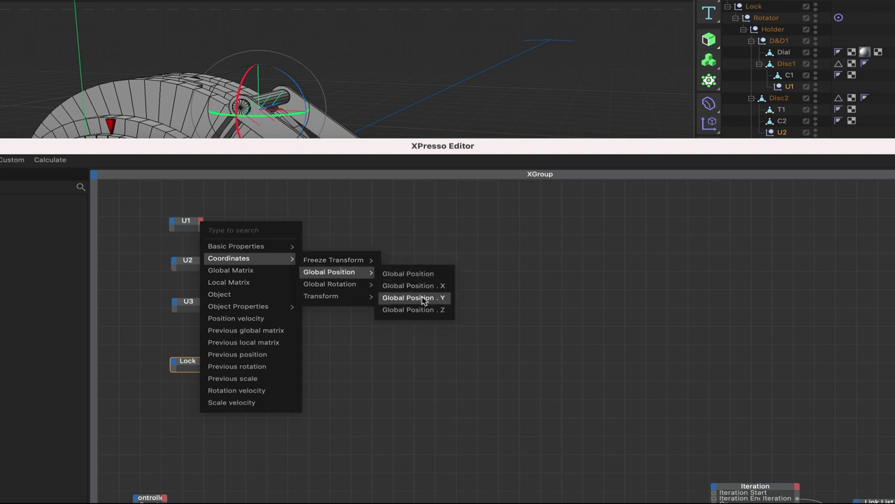
{"action": "left_click", "coordinate": [421, 298]}
{"action": "left_click", "coordinate": [203, 262]}
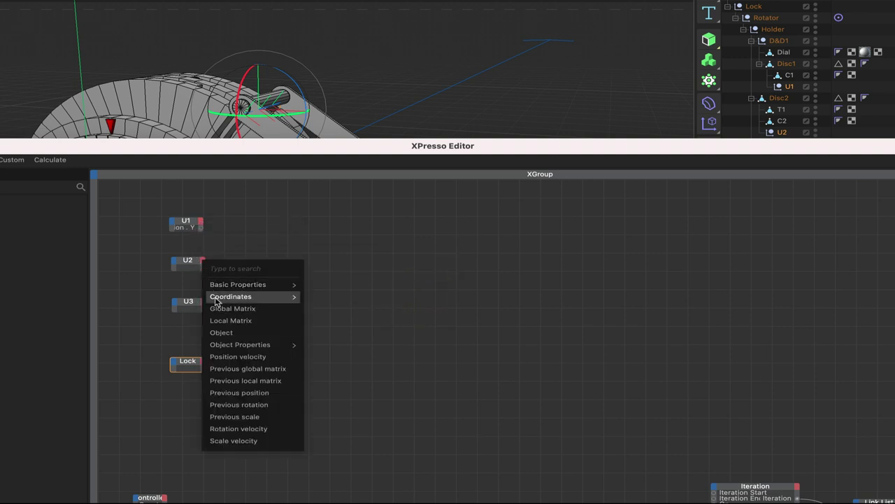
{"action": "mouse_move", "coordinate": [231, 297]}
{"action": "mouse_move", "coordinate": [336, 300]}
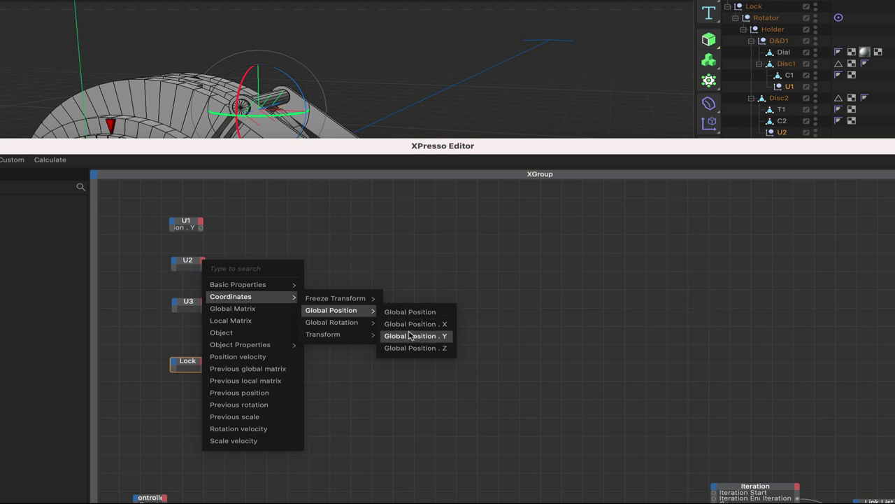
{"action": "left_click", "coordinate": [408, 332]}
{"action": "left_click", "coordinate": [202, 302]}
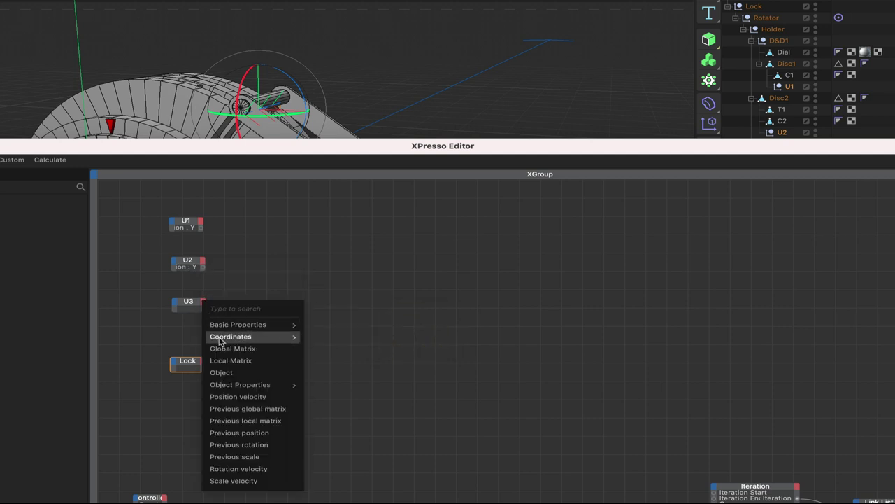
{"action": "mouse_move", "coordinate": [286, 339]}
{"action": "mouse_move", "coordinate": [350, 350]}
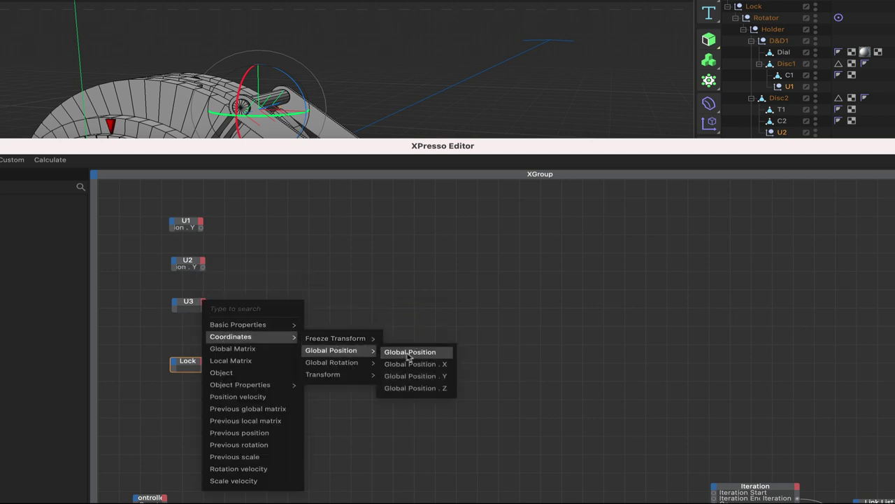
{"action": "left_click", "coordinate": [412, 376]}
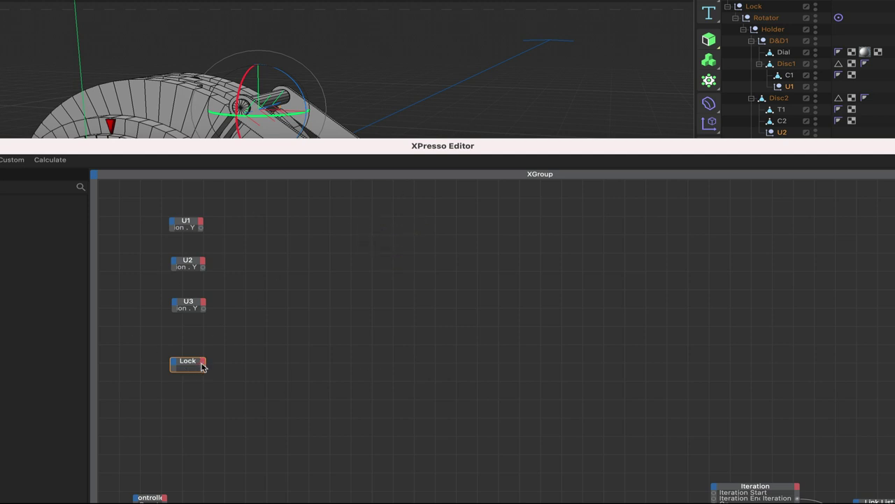
Step: Add a Position . Y output port to the Lock node
{"action": "left_click", "coordinate": [202, 365]}
{"action": "mouse_move", "coordinate": [231, 350]}
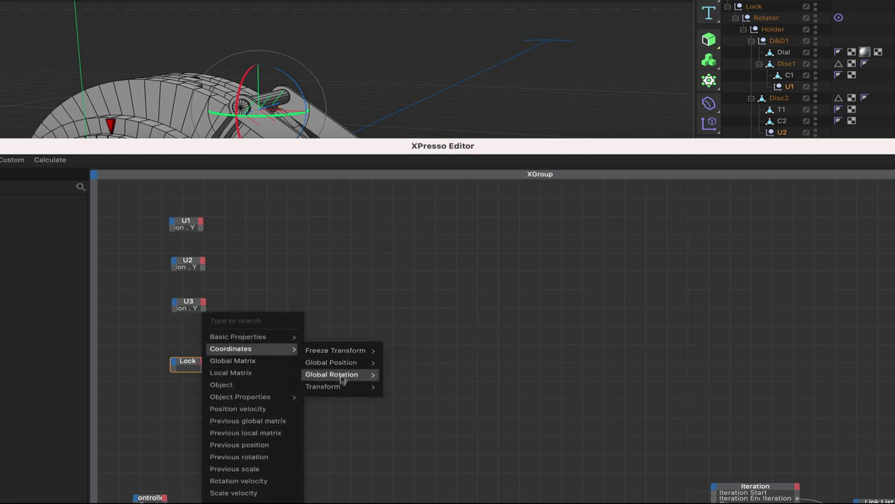
{"action": "mouse_move", "coordinate": [354, 386]}
{"action": "mouse_move", "coordinate": [420, 389]}
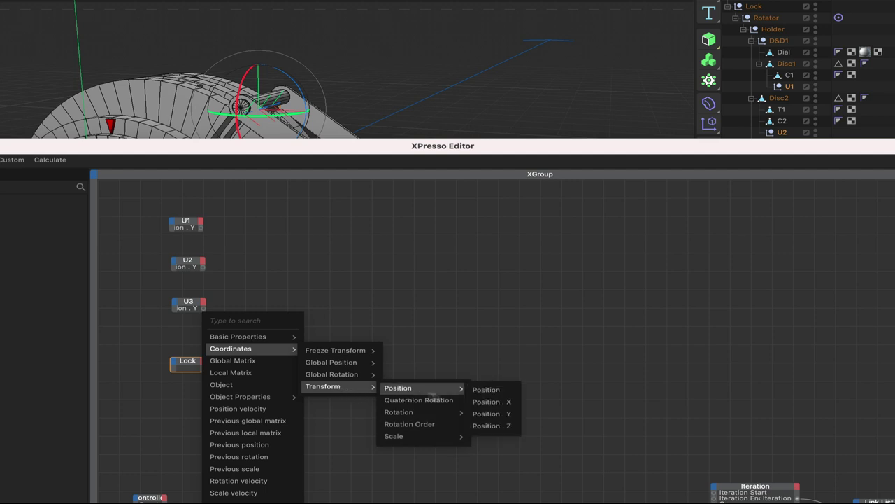
{"action": "left_click", "coordinate": [492, 416]}
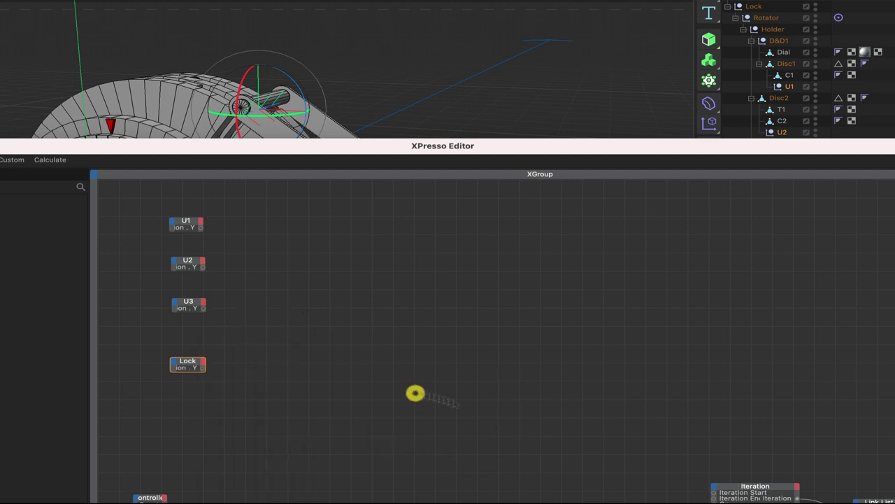
Step: Widen the U1, U2, U3 and Lock nodes to show their port names, and align Lock's output side with the others
{"action": "double_click", "coordinate": [187, 224]}
{"action": "double_click", "coordinate": [189, 263]}
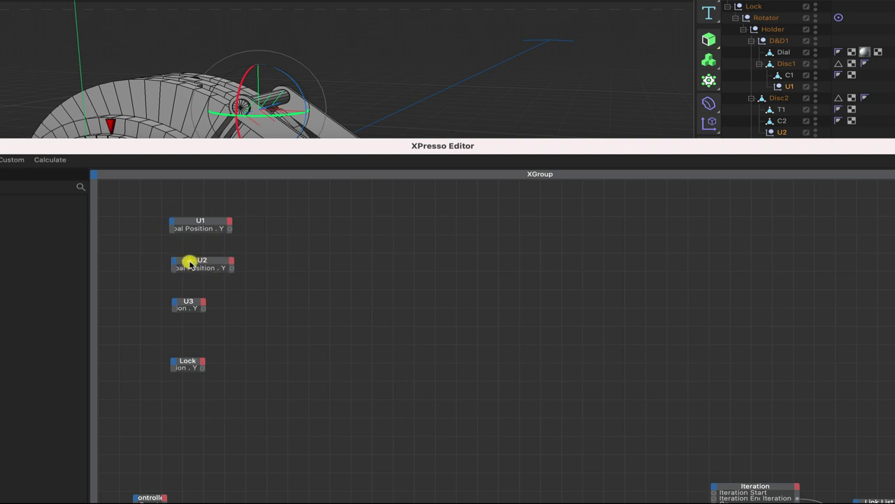
{"action": "double_click", "coordinate": [190, 300]}
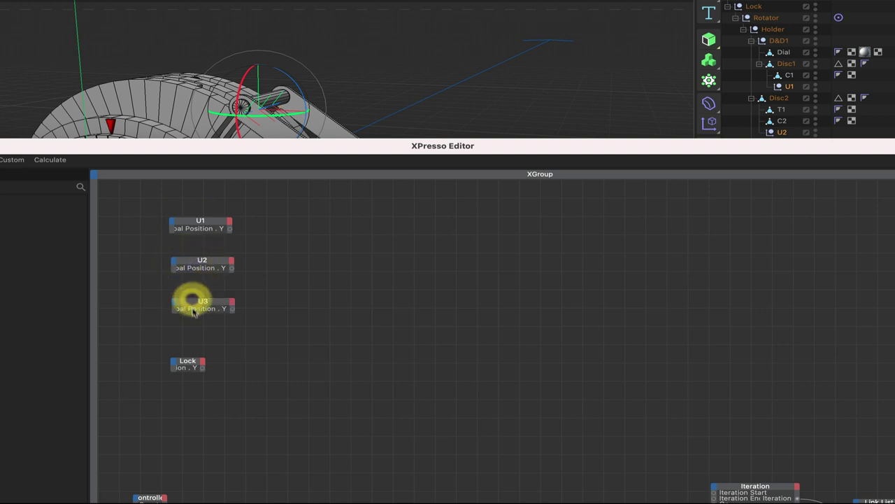
{"action": "double_click", "coordinate": [192, 360]}
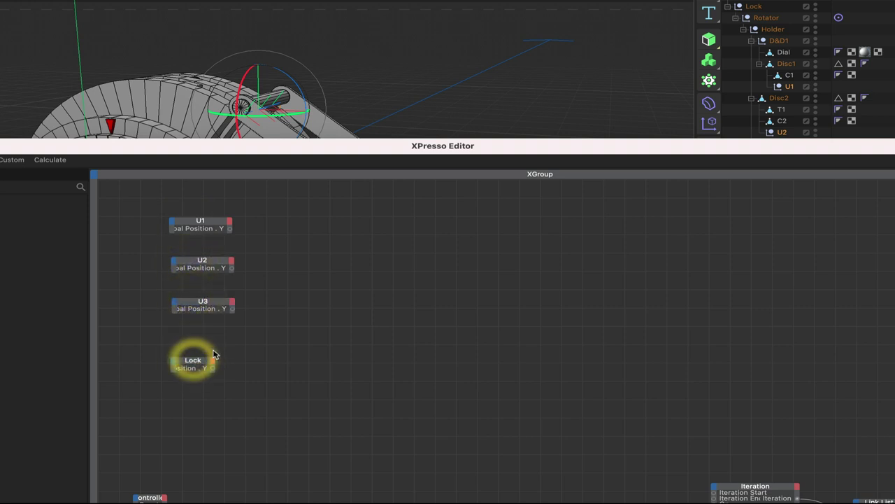
{"action": "left_click_drag", "start_coordinate": [200, 360], "coordinate": [218, 363]}
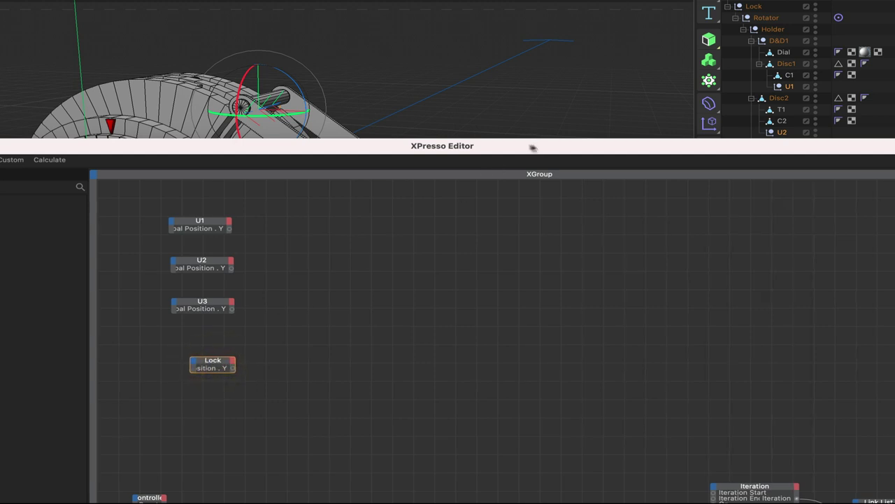
Step: Add a Math node beside the U1 node in the XPresso graph
{"action": "left_click_drag", "start_coordinate": [532, 146], "coordinate": [426, 144]}
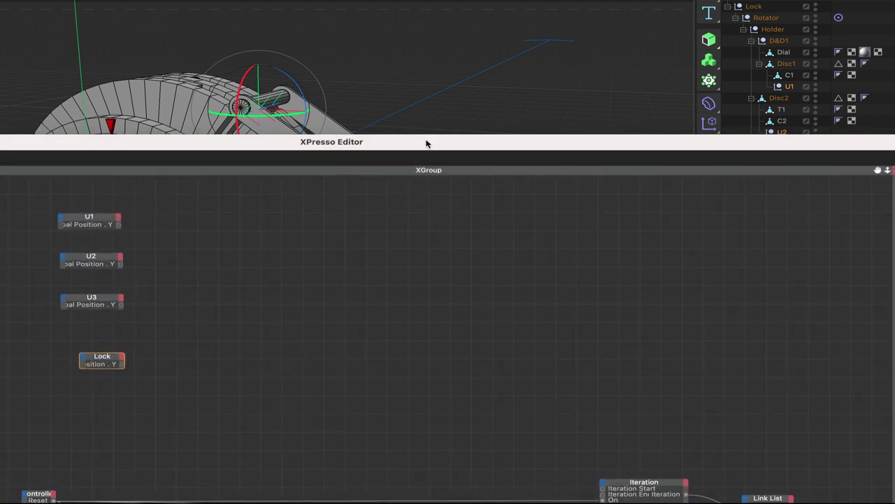
{"action": "right_click", "coordinate": [203, 229]}
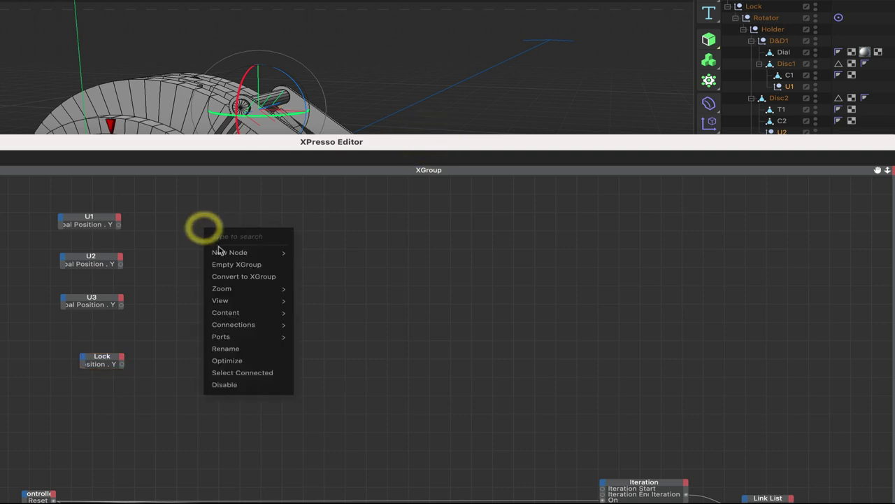
{"action": "mouse_move", "coordinate": [231, 252]}
{"action": "mouse_move", "coordinate": [329, 254]}
{"action": "mouse_move", "coordinate": [405, 294]}
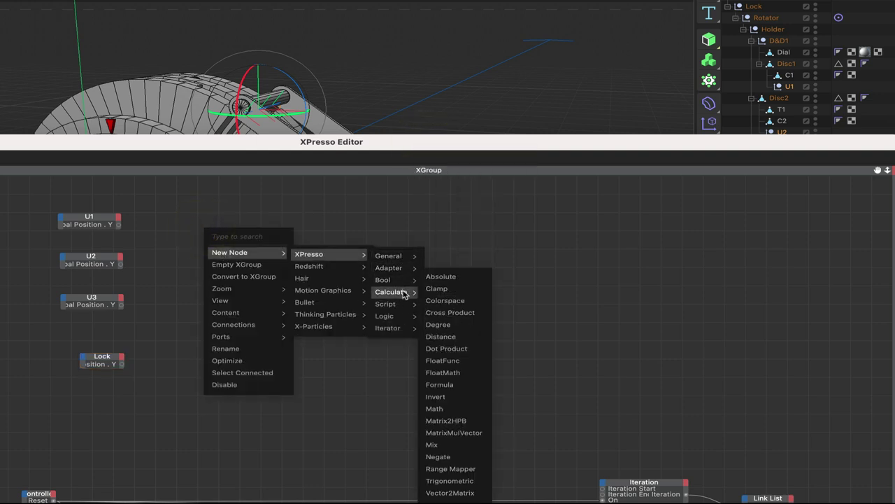
{"action": "left_click", "coordinate": [456, 409]}
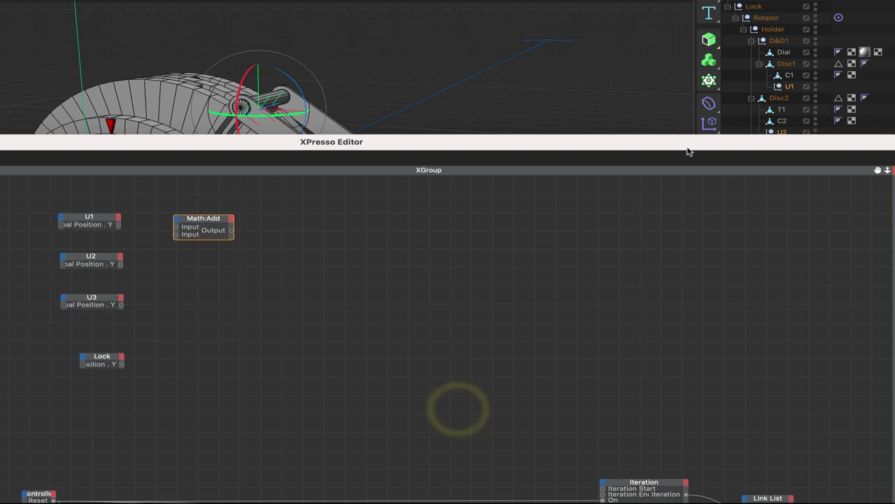
Step: Set the Math node's function to Subtract
{"action": "left_click_drag", "start_coordinate": [687, 148], "coordinate": [484, 59]}
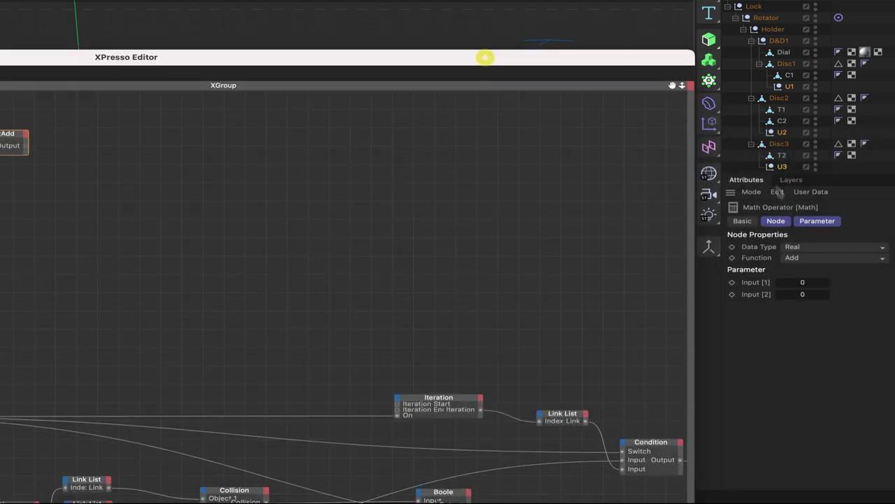
{"action": "left_click", "coordinate": [824, 259]}
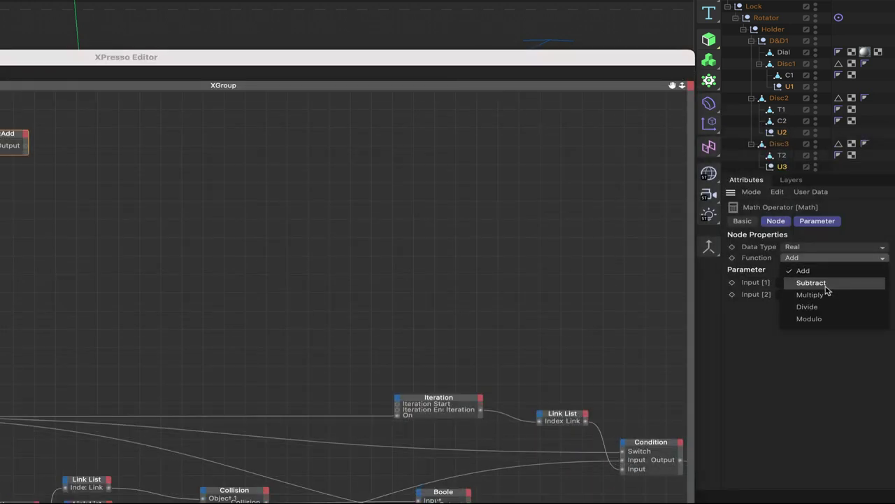
{"action": "left_click", "coordinate": [822, 283]}
{"action": "double_click", "coordinate": [413, 62]}
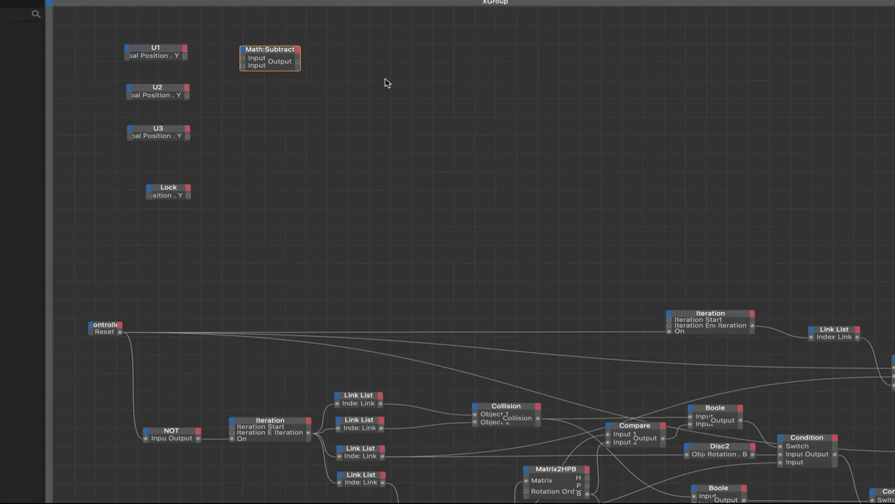
Step: Duplicate the Math:Subtract node twice and space the three copies in a column beside the U1, U2 and U3 nodes
{"action": "left_click_drag", "start_coordinate": [270, 55], "coordinate": [279, 132], "text": "ctrl"}
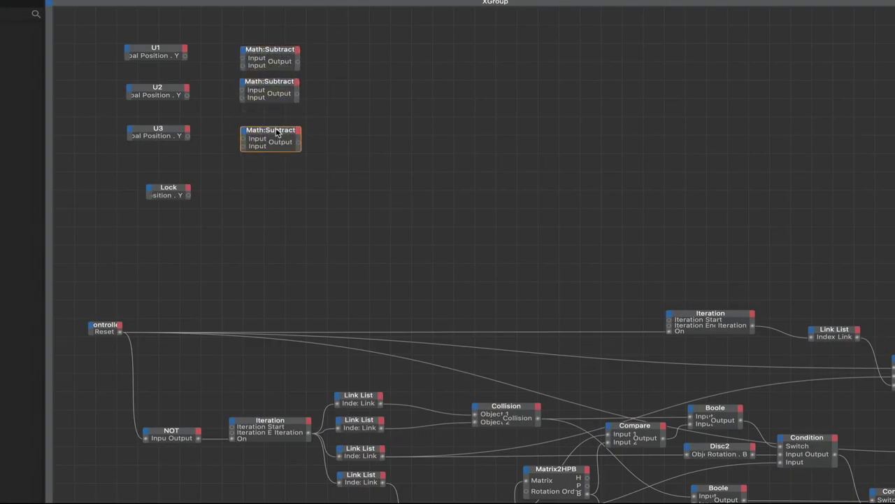
{"action": "left_click", "coordinate": [277, 51]}
{"action": "left_click_drag", "start_coordinate": [278, 51], "coordinate": [277, 32]}
{"action": "left_click", "coordinate": [265, 84]}
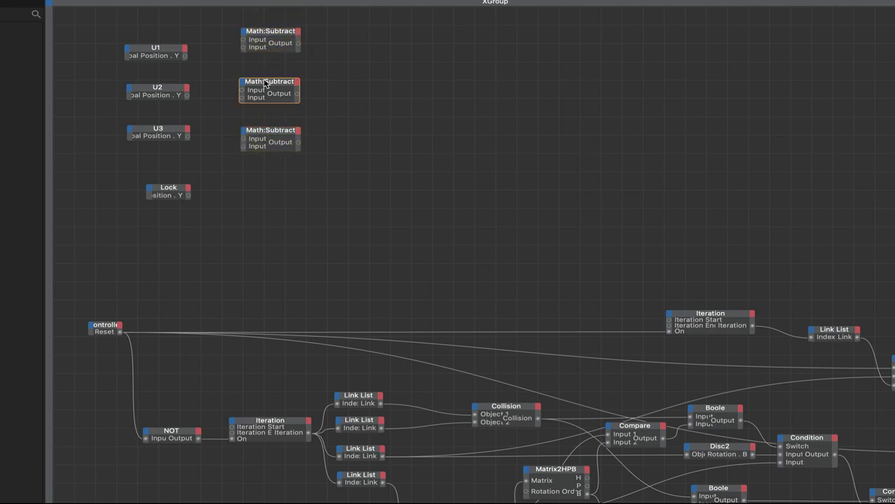
Step: Connect the Global Position . Y outputs of U1, U2 and U3 each to the first input of its own Math:Subtract node
{"action": "left_click", "coordinate": [186, 57]}
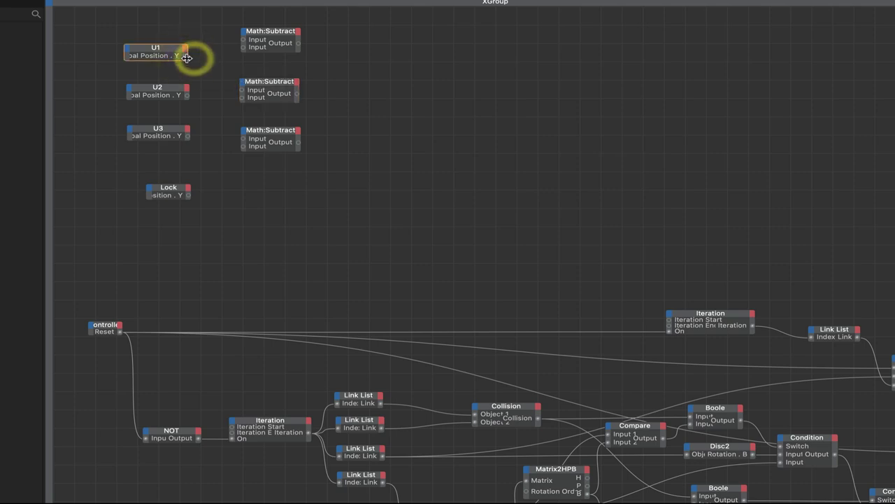
{"action": "left_click", "coordinate": [242, 40]}
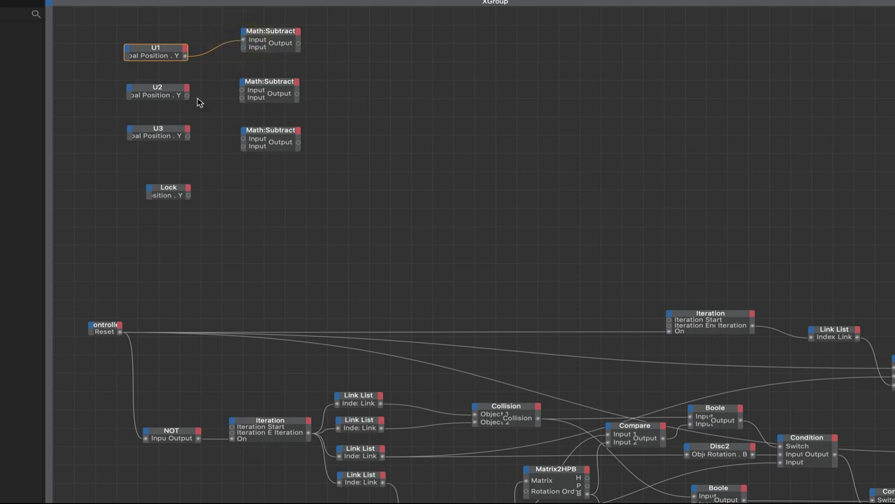
{"action": "left_click", "coordinate": [235, 93]}
{"action": "left_click", "coordinate": [240, 93]}
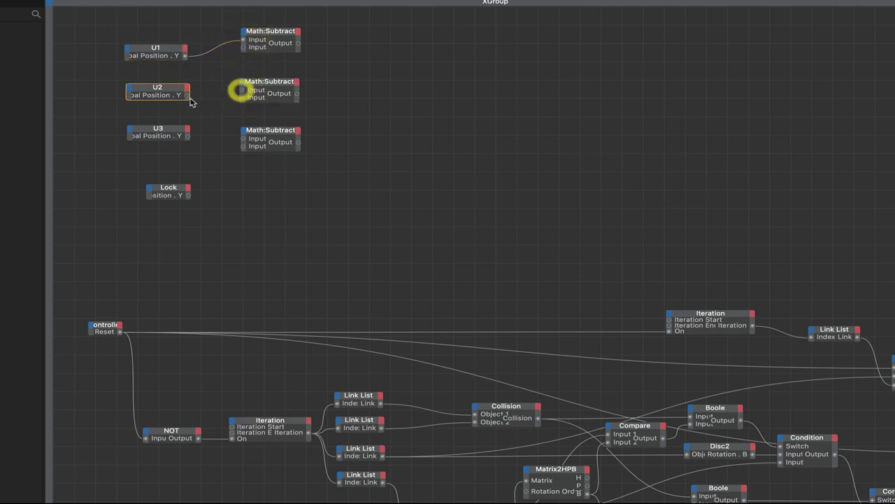
{"action": "left_click_drag", "start_coordinate": [203, 100], "coordinate": [242, 91]}
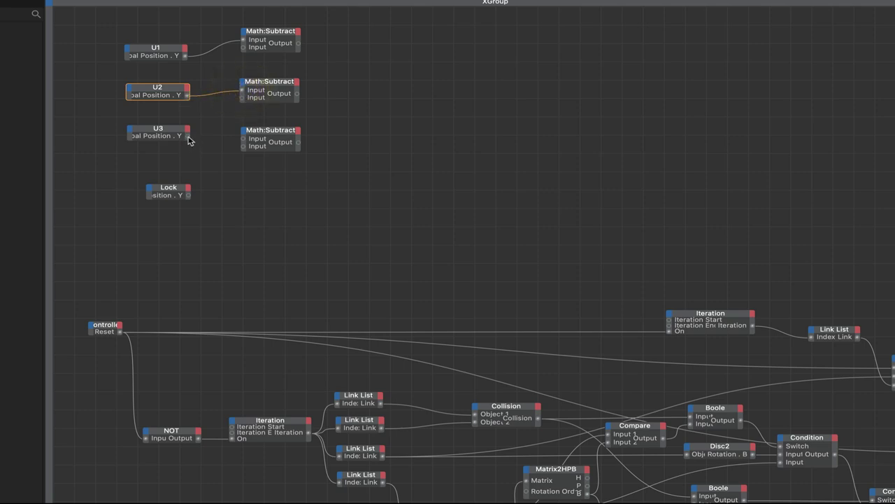
{"action": "left_click_drag", "start_coordinate": [188, 137], "coordinate": [247, 140]}
Step: Connect the Lock node's Position . Y output to the second input of all three Math:Subtract nodes
{"action": "left_click_drag", "start_coordinate": [187, 196], "coordinate": [244, 47]}
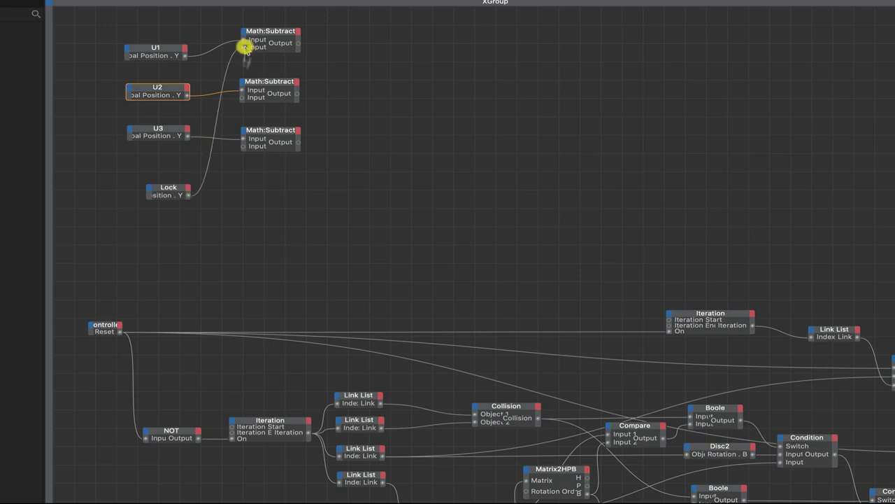
{"action": "left_click_drag", "start_coordinate": [189, 196], "coordinate": [243, 98]}
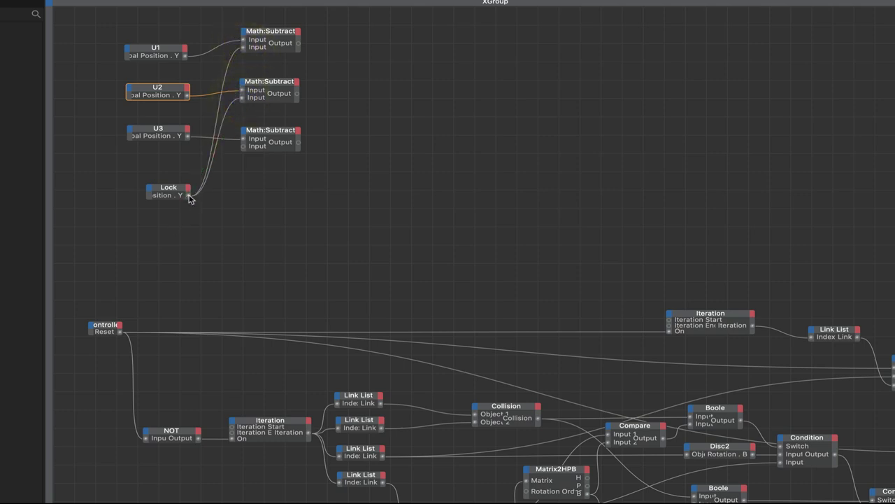
{"action": "left_click_drag", "start_coordinate": [189, 198], "coordinate": [244, 147]}
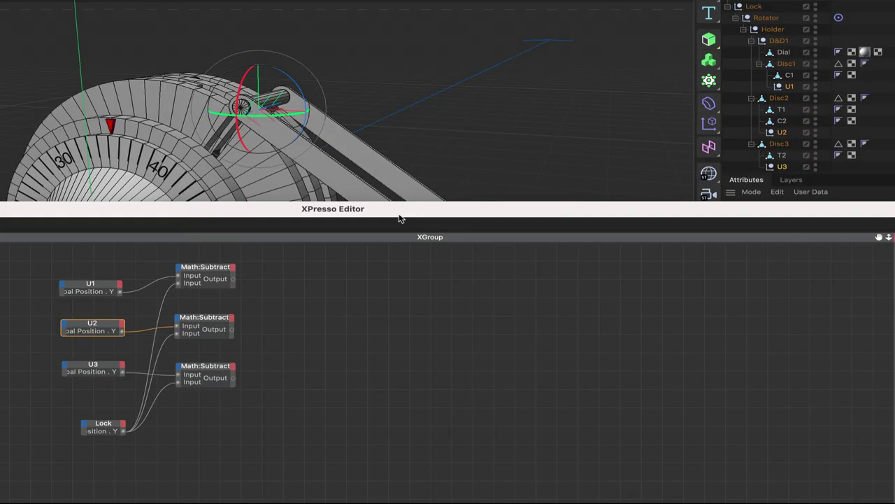
Step: Uncover the lock model behind the XPresso Editor and select the Lock null with the Move tool active
{"action": "left_click_drag", "start_coordinate": [399, 216], "coordinate": [379, 399]}
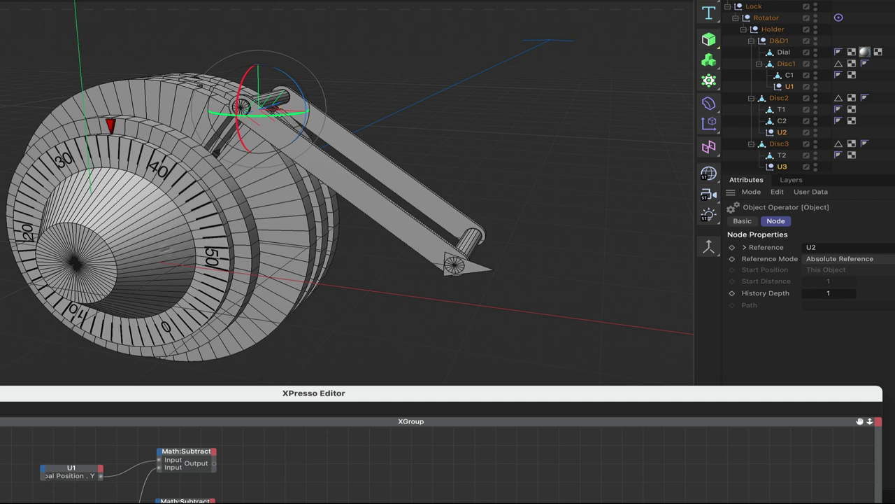
{"action": "left_click", "coordinate": [754, 6]}
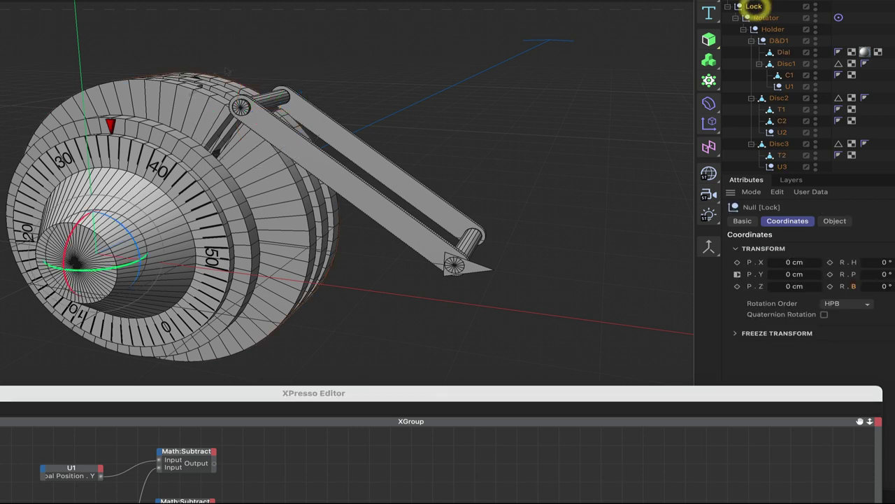
{"action": "key", "text": "e"}
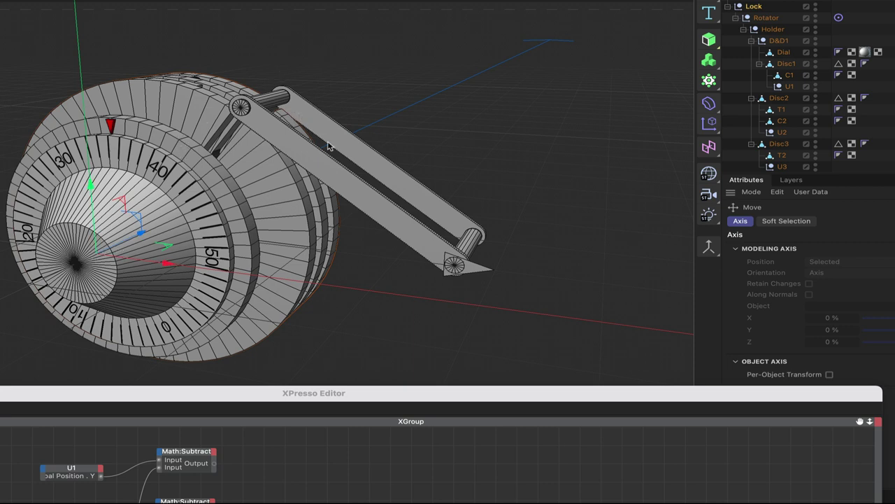
Step: Add a Compare node beside the Math:Subtract nodes and duplicate it to make a column of six Compare nodes
{"action": "left_click_drag", "start_coordinate": [336, 389], "coordinate": [357, 66]}
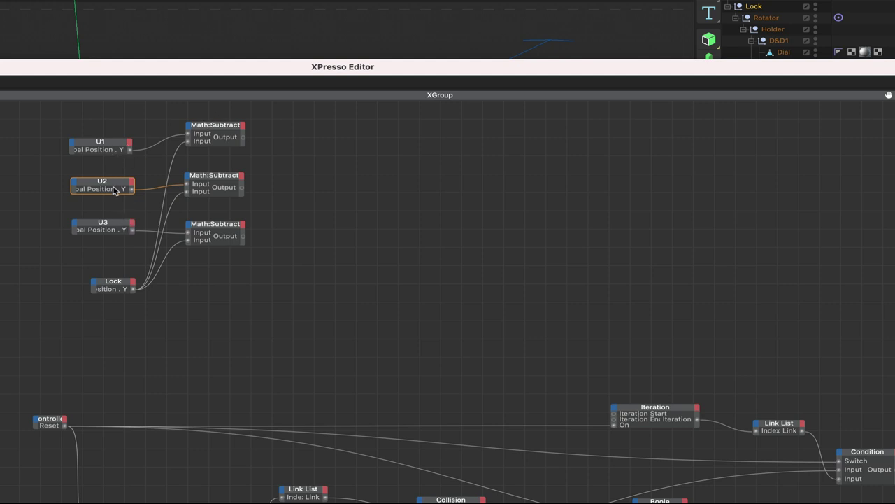
{"action": "left_click_drag", "start_coordinate": [367, 67], "coordinate": [238, 280]}
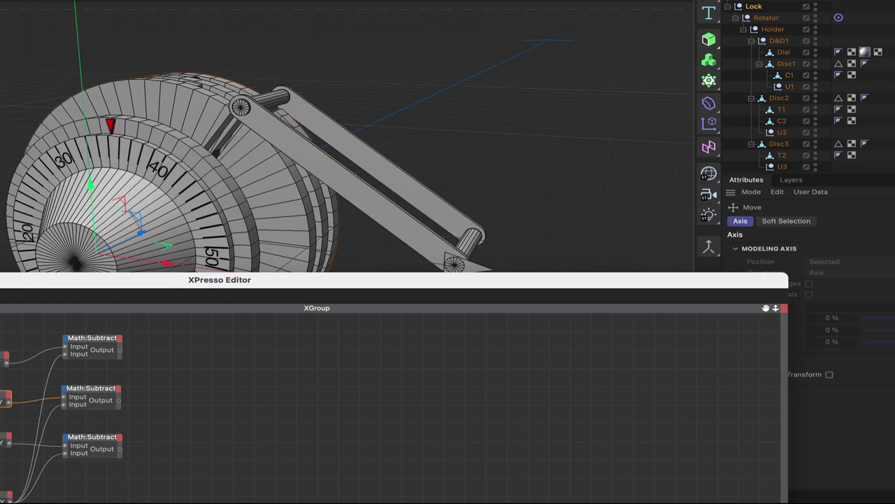
{"action": "left_click_drag", "start_coordinate": [179, 284], "coordinate": [230, 0]}
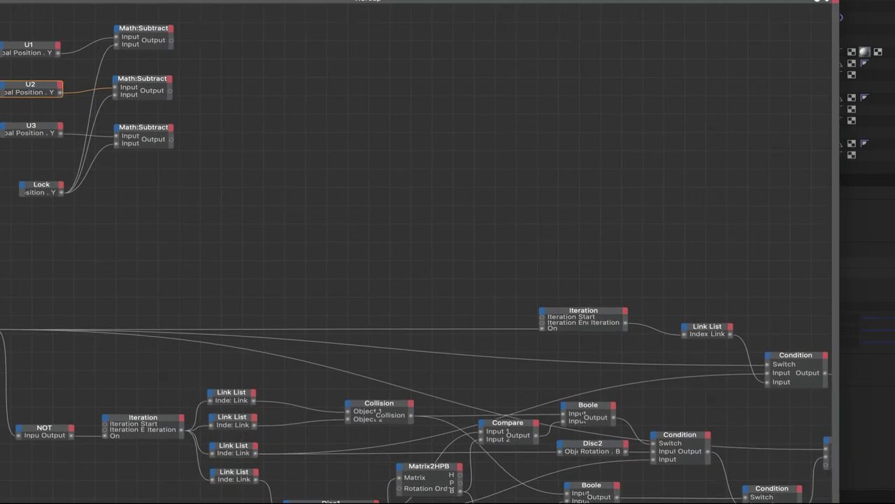
{"action": "middle_click_drag", "start_coordinate": [515, 0], "coordinate": [486, 88]}
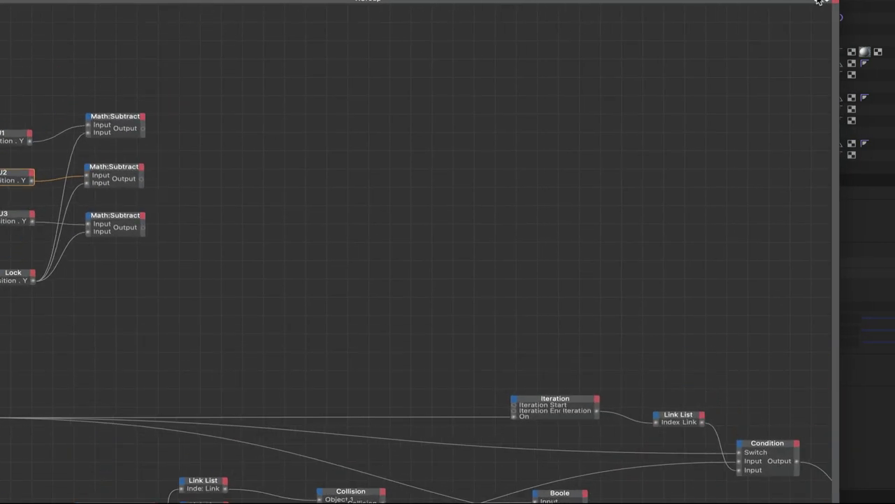
{"action": "right_click", "coordinate": [201, 99]}
{"action": "mouse_move", "coordinate": [214, 120]}
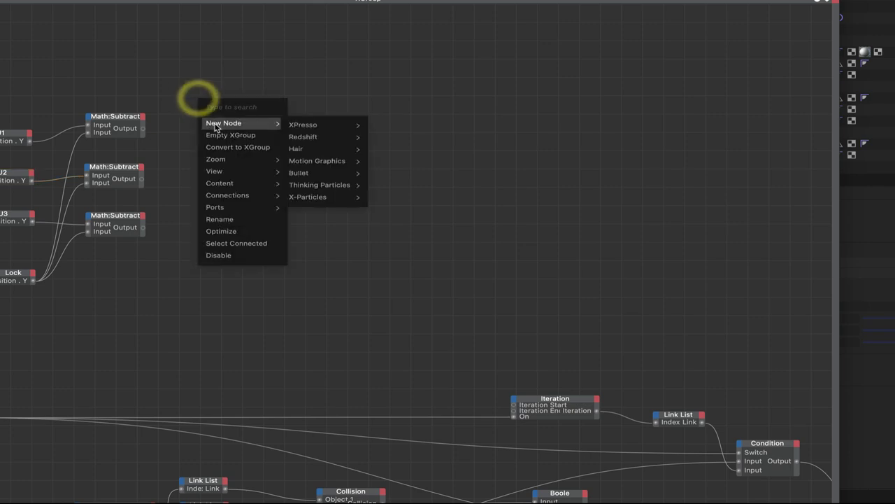
{"action": "mouse_move", "coordinate": [333, 125]}
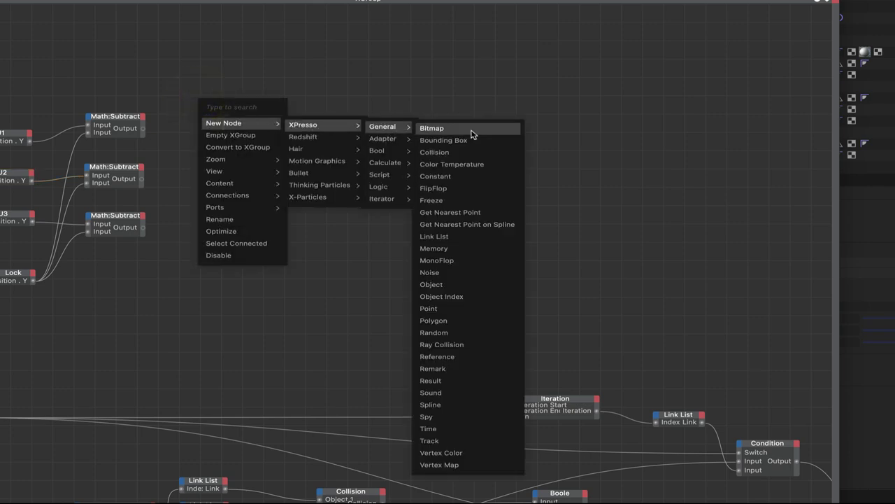
{"action": "mouse_move", "coordinate": [393, 193]}
{"action": "left_click", "coordinate": [433, 190]}
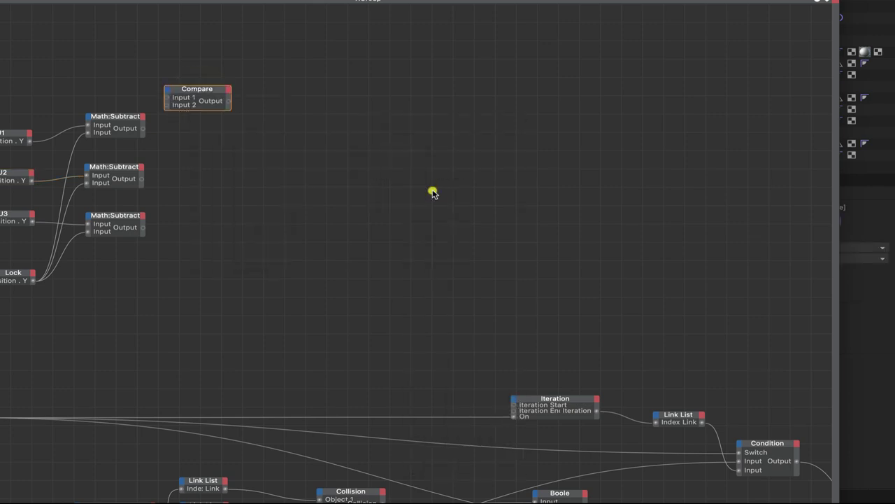
{"action": "mouse_move", "coordinate": [210, 92]}
{"action": "left_mouse_down"}
{"action": "mouse_move", "coordinate": [221, 39]}
{"action": "mouse_move", "coordinate": [218, 93]}
{"action": "mouse_move", "coordinate": [207, 82]}
{"action": "left_mouse_up"}
Step: View the lock from the front and inspect the U1 null's position coordinates
{"action": "mouse_move", "coordinate": [272, 53]}
{"action": "left_mouse_down"}
{"action": "mouse_move", "coordinate": [210, 90]}
{"action": "mouse_move", "coordinate": [216, 249]}
{"action": "mouse_move", "coordinate": [216, 206]}
{"action": "left_mouse_up"}
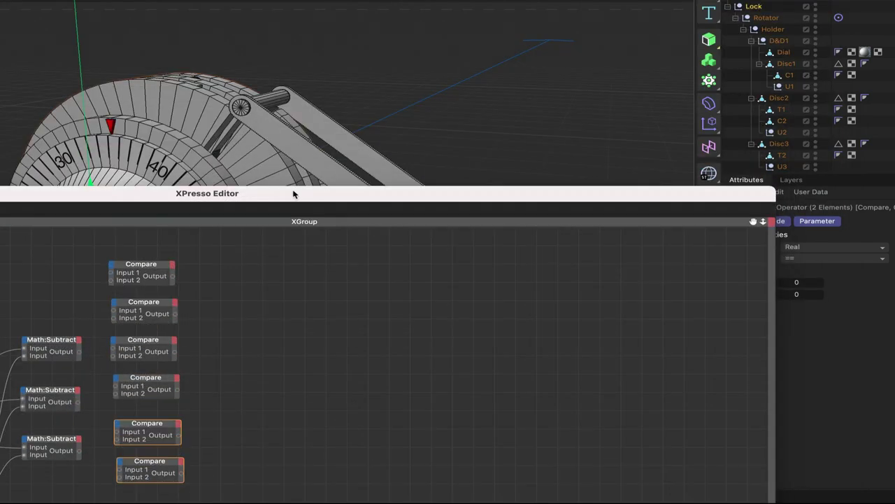
{"action": "left_click_drag", "start_coordinate": [293, 194], "coordinate": [312, 310]}
{"action": "left_click_drag", "start_coordinate": [370, 285], "coordinate": [386, 275]}
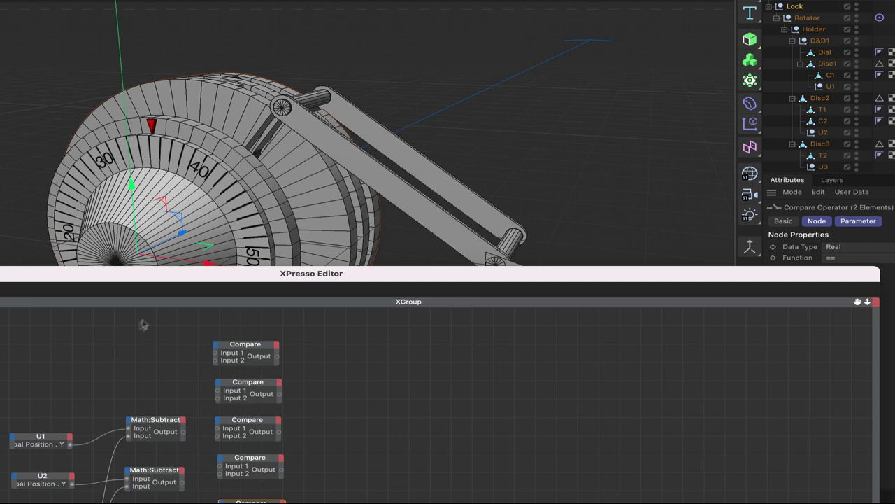
{"action": "left_click_drag", "start_coordinate": [264, 275], "coordinate": [259, 347]}
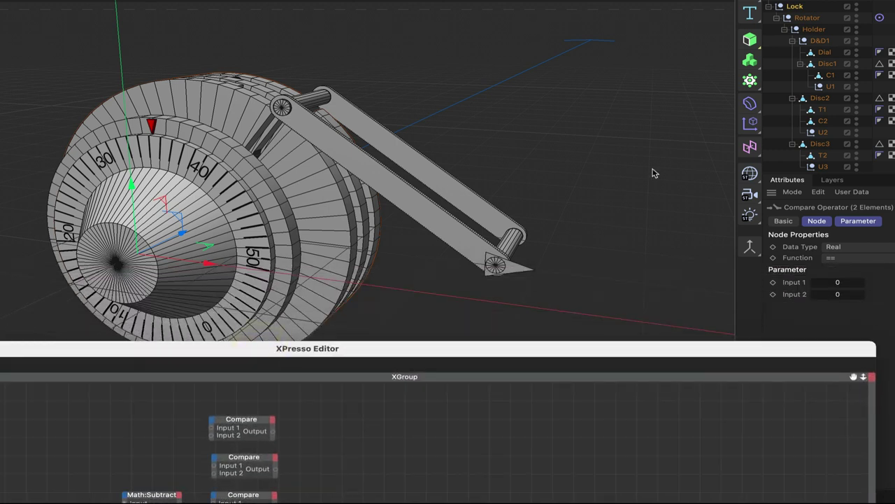
{"action": "key", "text": "F4"}
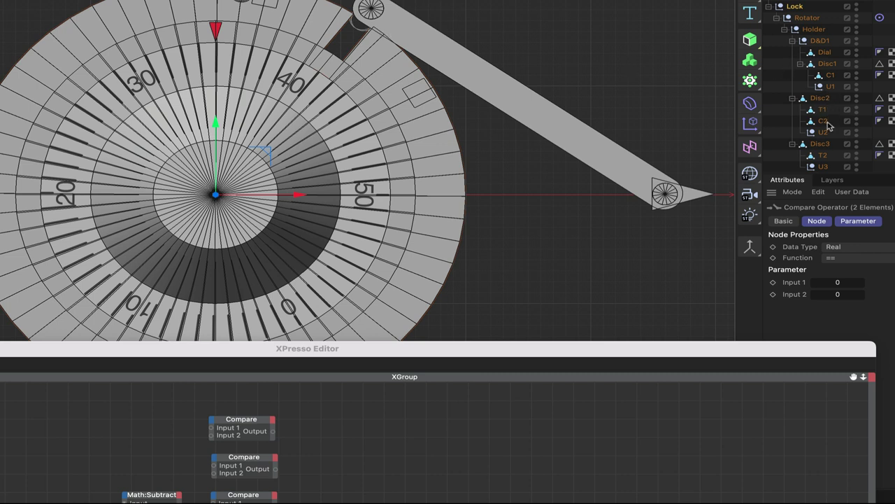
{"action": "left_click", "coordinate": [831, 86]}
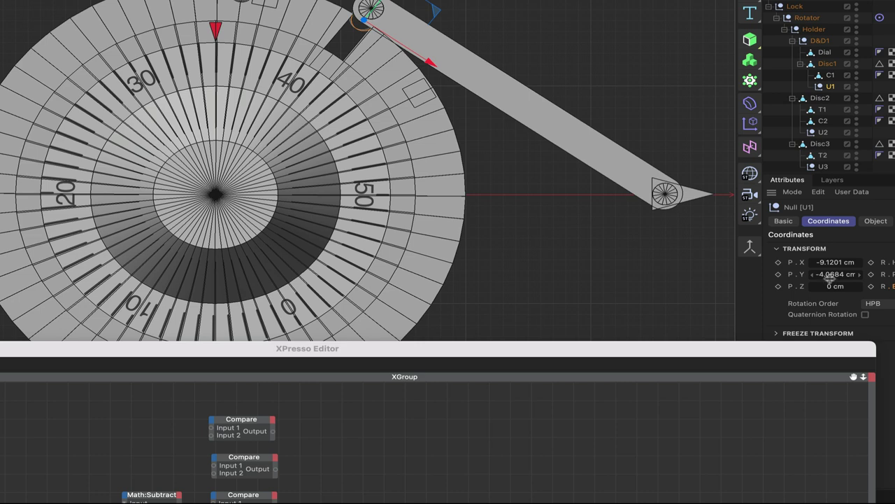
Step: Add a Result node above the Math:Subtract nodes and feed it U1's Global Position Y output
{"action": "left_click_drag", "start_coordinate": [625, 356], "coordinate": [685, 170]}
{"action": "right_click", "coordinate": [120, 284]}
{"action": "mouse_move", "coordinate": [148, 307]}
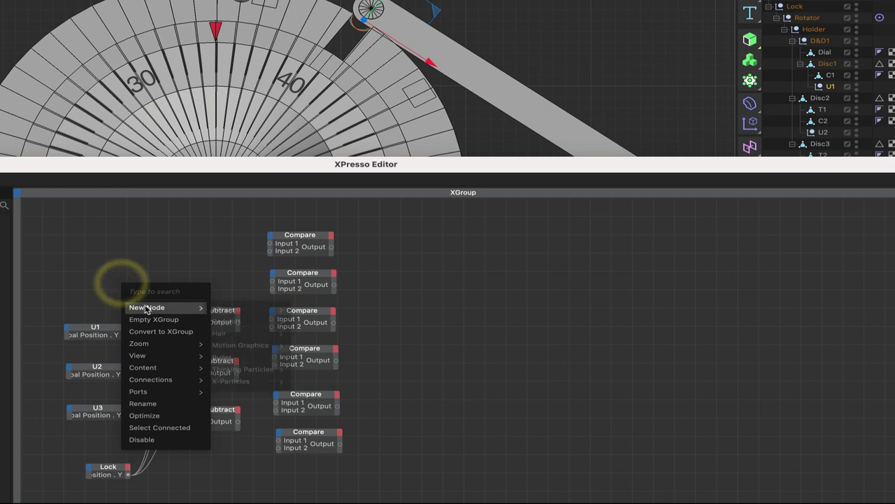
{"action": "mouse_move", "coordinate": [261, 315]}
{"action": "mouse_move", "coordinate": [308, 312]}
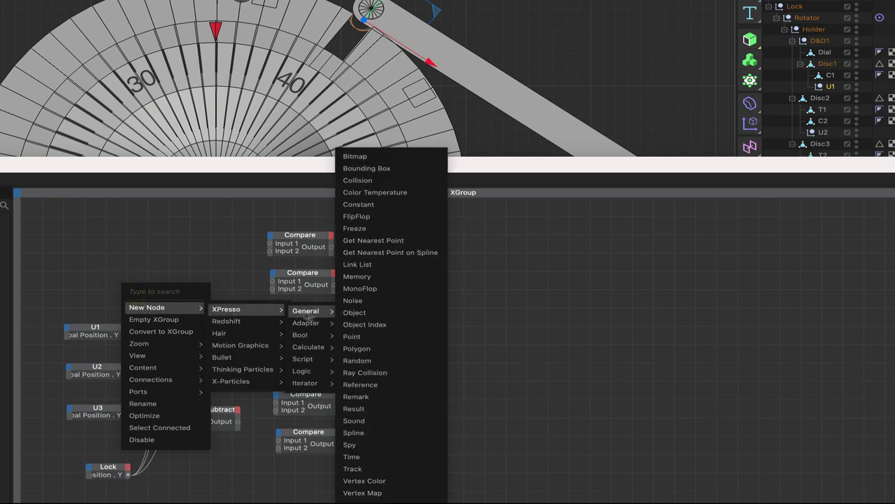
{"action": "left_click", "coordinate": [370, 403]}
{"action": "left_click_drag", "start_coordinate": [114, 285], "coordinate": [146, 286]}
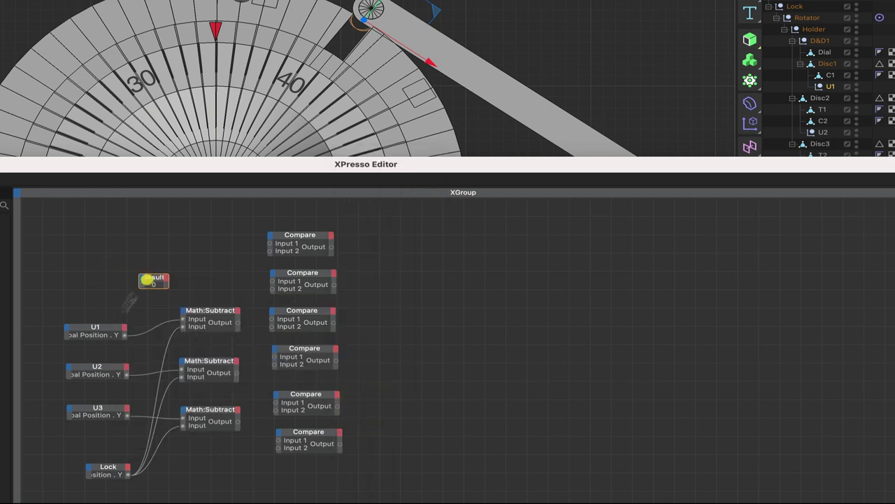
{"action": "left_click_drag", "start_coordinate": [125, 335], "coordinate": [208, 281]}
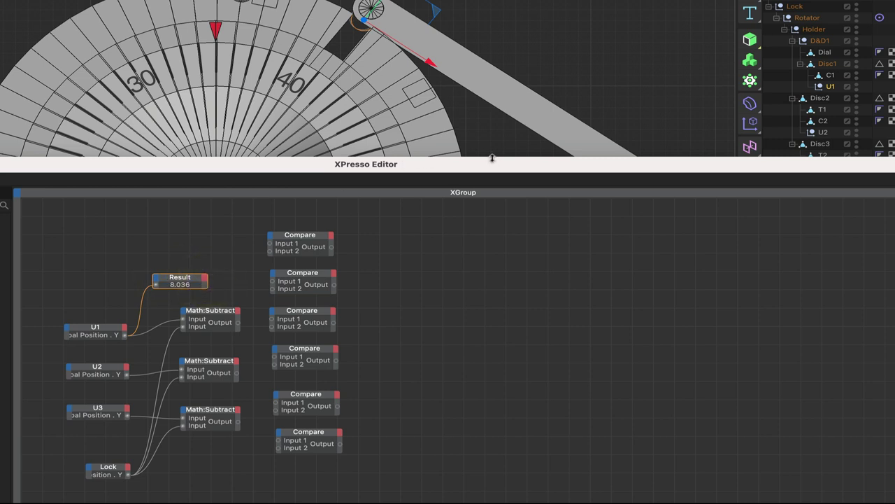
Step: Compare the U1 null's local coordinates with the value in the Result node
{"action": "left_click_drag", "start_coordinate": [490, 166], "coordinate": [316, 165]}
{"action": "left_click", "coordinate": [832, 87]}
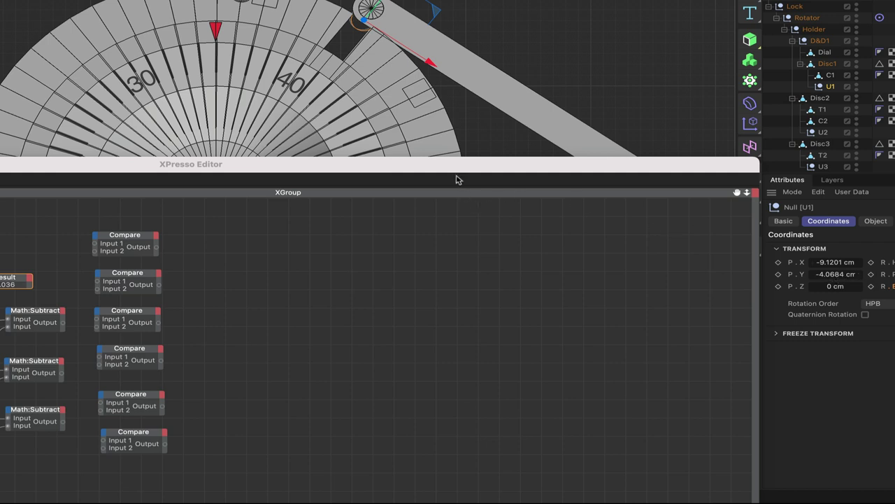
{"action": "left_click_drag", "start_coordinate": [454, 167], "coordinate": [586, 103]}
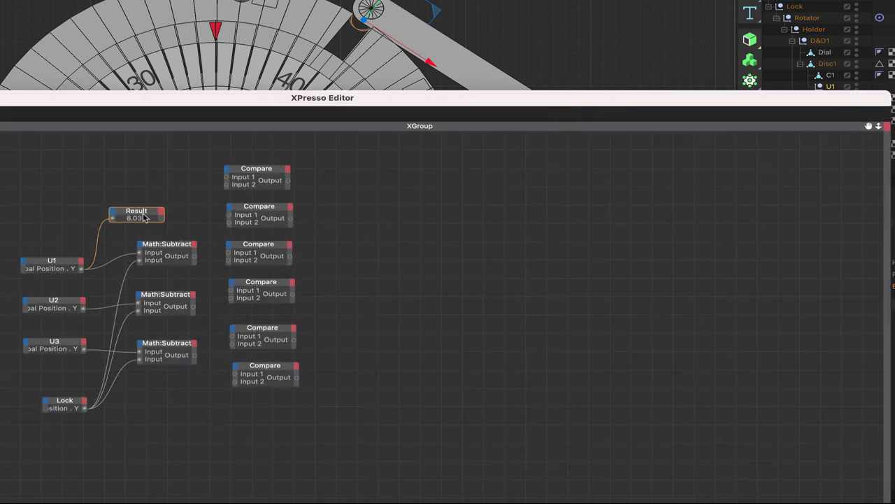
Step: Duplicate the Result node twice and connect the copies to the Global Position Y outputs of U2 and U3
{"action": "left_click_drag", "start_coordinate": [137, 210], "coordinate": [112, 202]}
{"action": "left_click", "coordinate": [83, 311]}
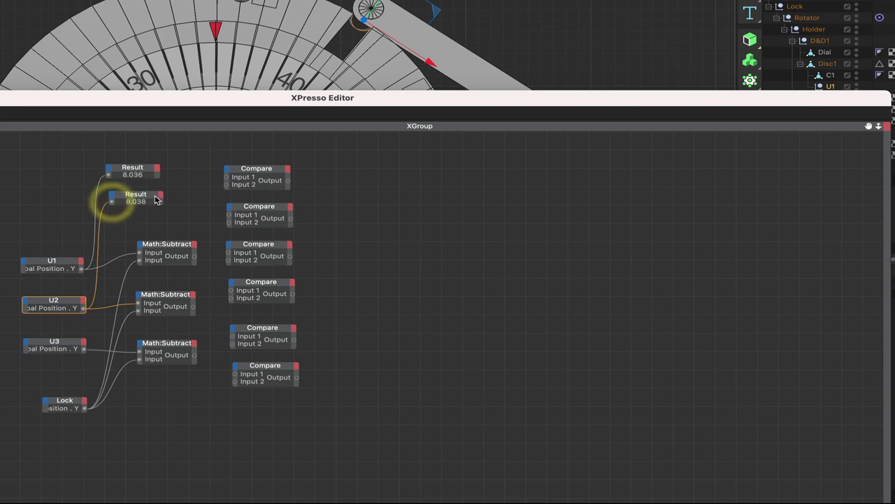
{"action": "double_click", "coordinate": [138, 195]}
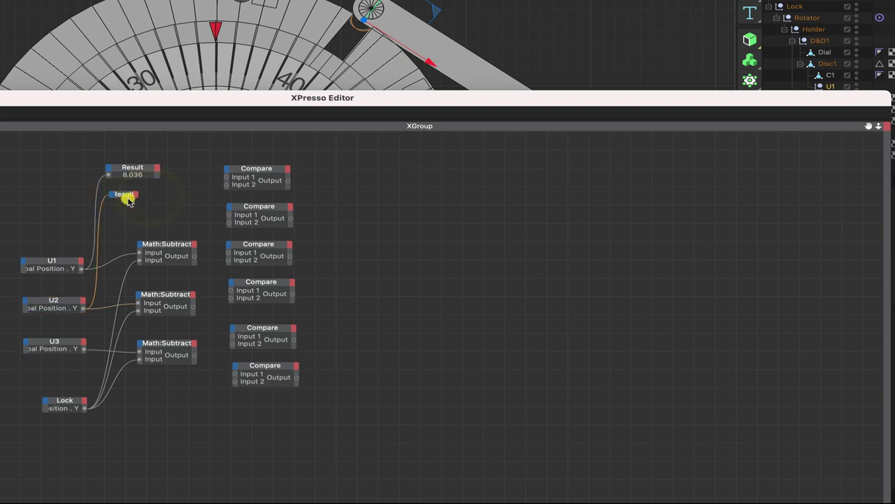
{"action": "left_click", "coordinate": [131, 196]}
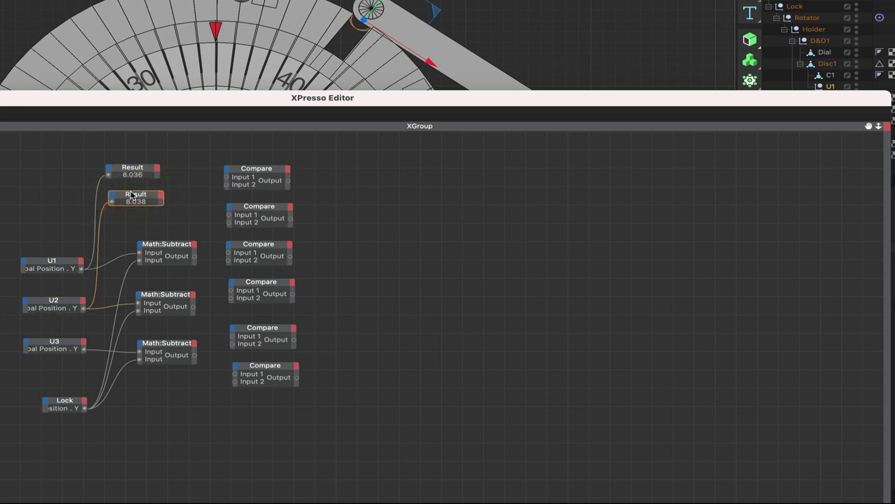
{"action": "left_click_drag", "start_coordinate": [130, 195], "coordinate": [134, 226], "text": "ctrl"}
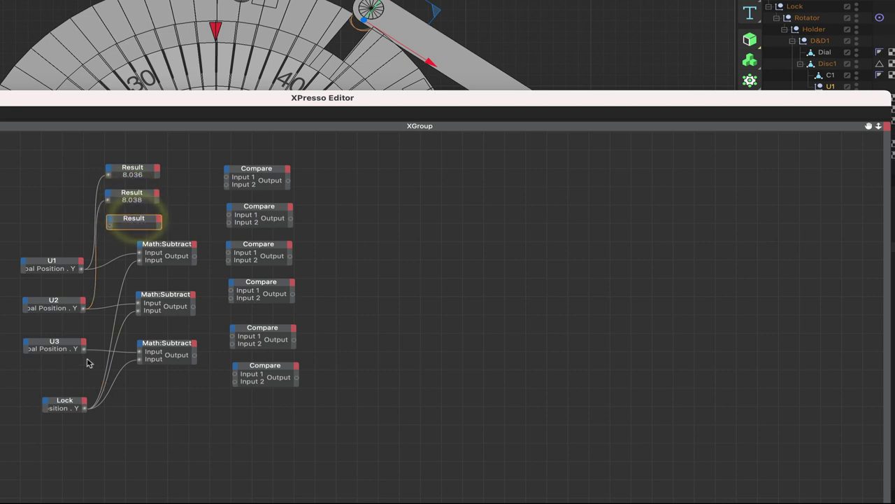
{"action": "left_click_drag", "start_coordinate": [84, 348], "coordinate": [110, 225]}
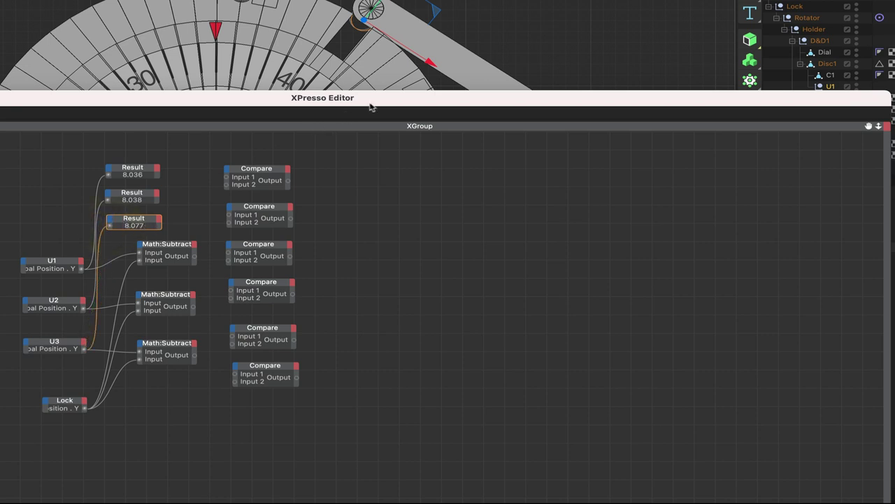
Step: Connect the first Math:Subtract output to Input 1 of the top two Compare nodes
{"action": "left_click_drag", "start_coordinate": [384, 103], "coordinate": [382, 141]}
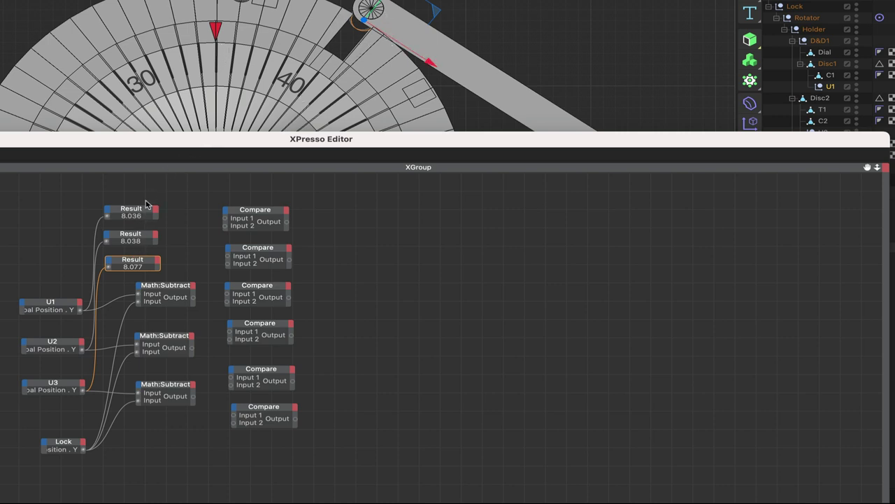
{"action": "left_click_drag", "start_coordinate": [336, 139], "coordinate": [345, 131]}
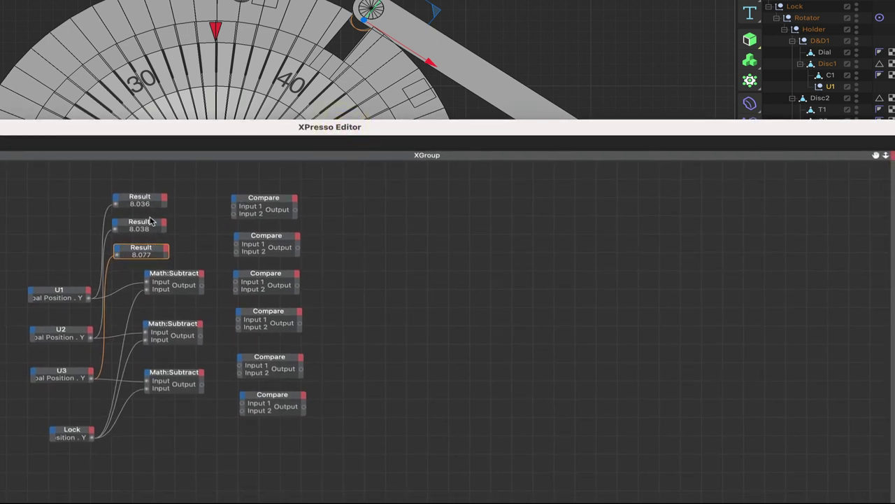
{"action": "left_click_drag", "start_coordinate": [203, 287], "coordinate": [234, 208]}
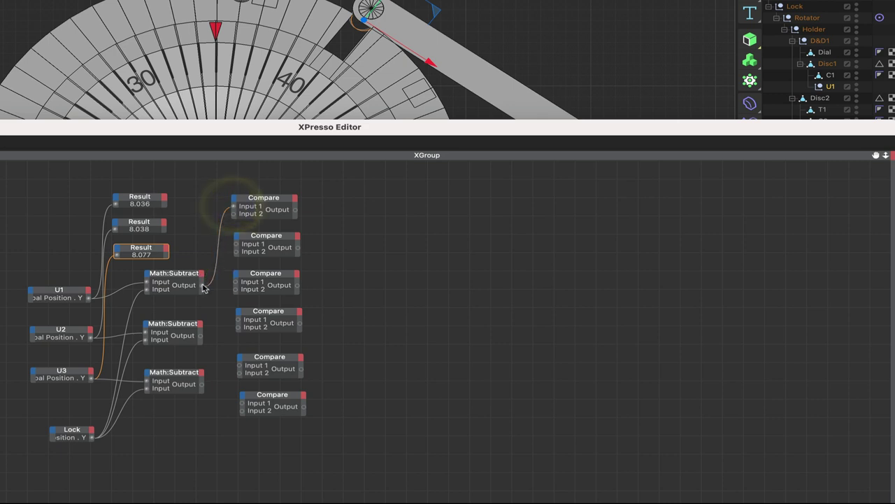
{"action": "left_click_drag", "start_coordinate": [237, 247], "coordinate": [237, 245]}
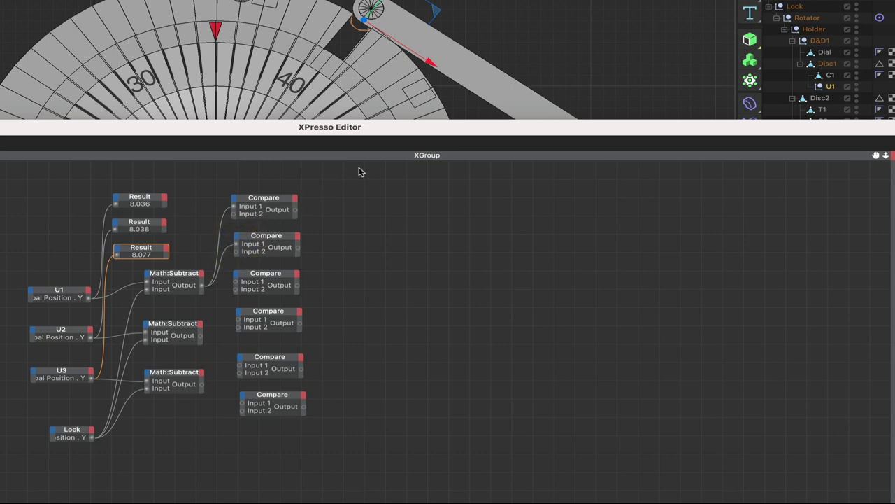
Step: Set the topmost Compare node's function to <= and its Input 2 to 8.08
{"action": "left_click_drag", "start_coordinate": [399, 128], "coordinate": [280, 67]}
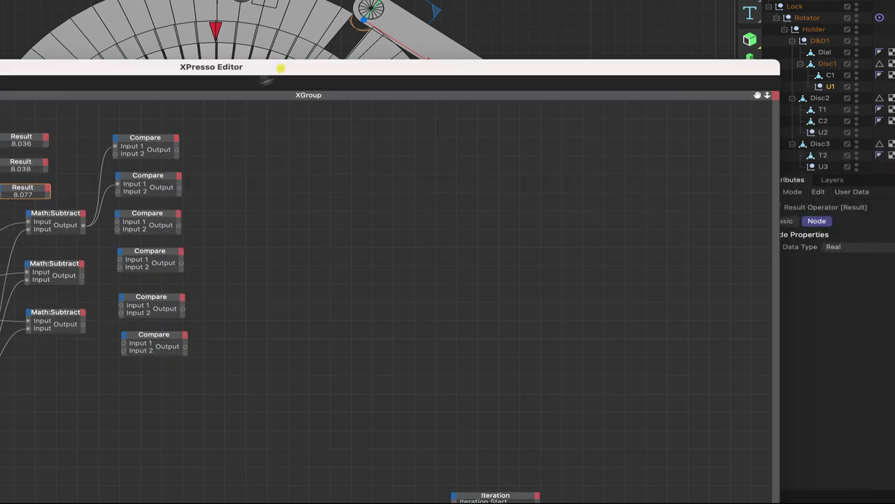
{"action": "left_click", "coordinate": [149, 137]}
{"action": "left_click", "coordinate": [861, 263]}
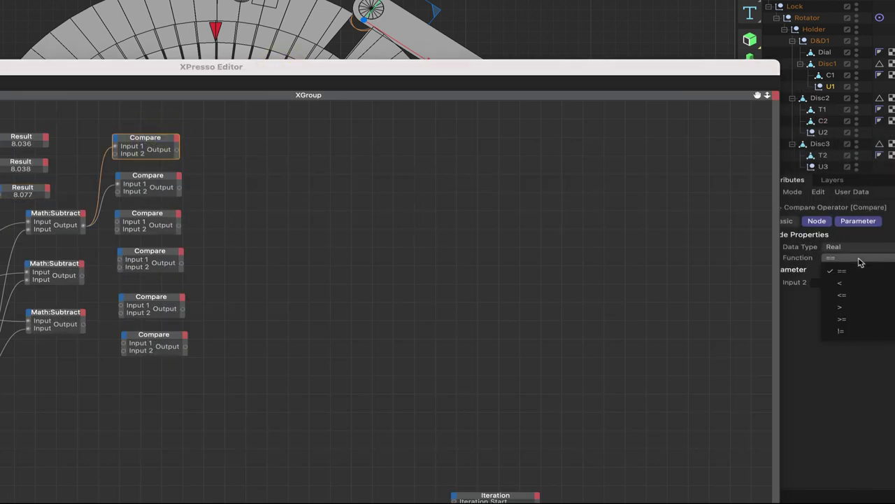
{"action": "left_click", "coordinate": [860, 294]}
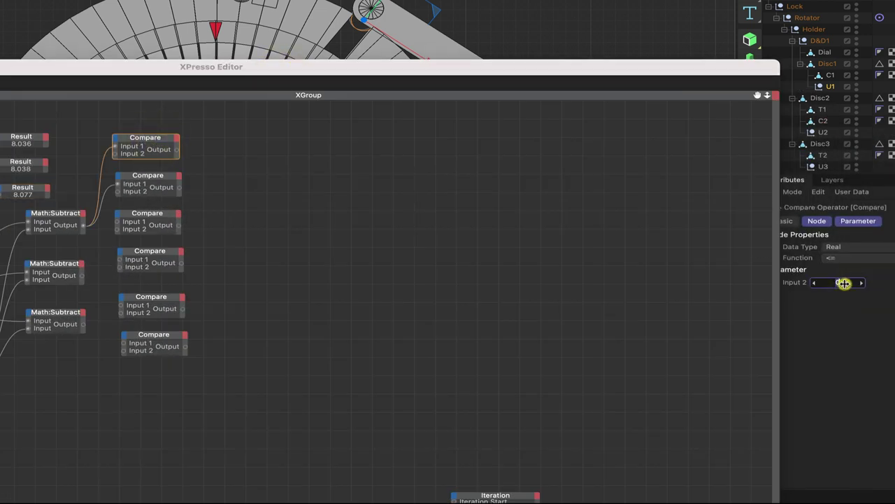
{"action": "double_click", "coordinate": [843, 283]}
{"action": "left_click", "coordinate": [25, 147]}
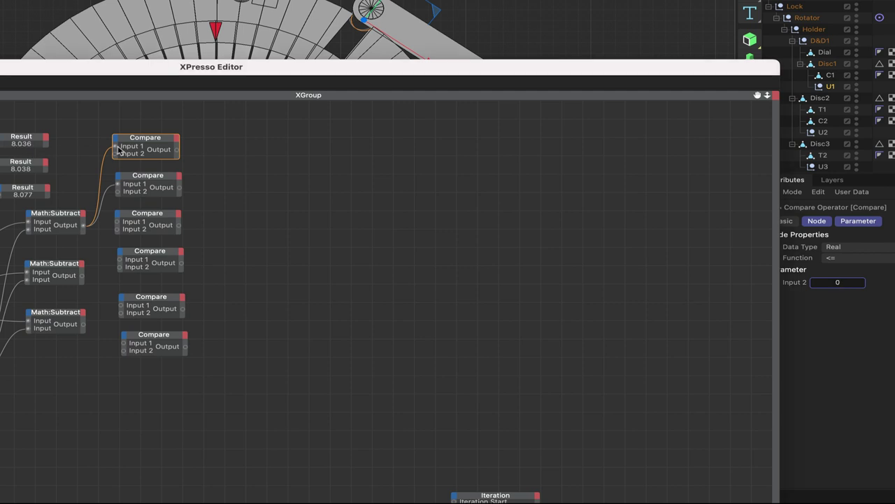
{"action": "left_click", "coordinate": [839, 282]}
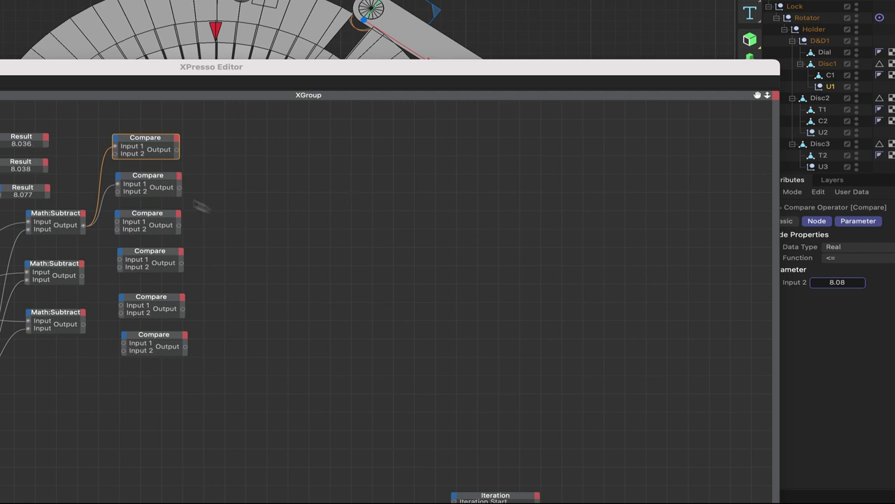
Step: Set the second Compare node's function to >= and its Input 2 to 8.03
{"action": "left_click", "coordinate": [142, 180]}
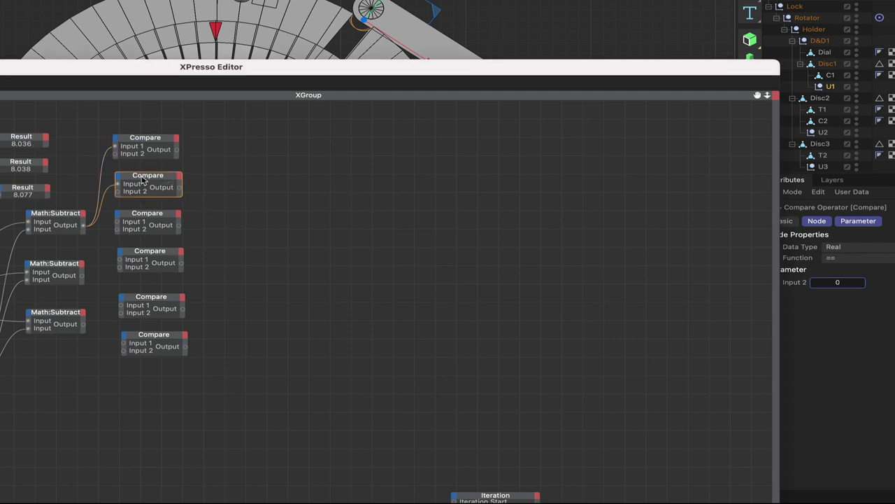
{"action": "left_click", "coordinate": [872, 259]}
{"action": "left_click", "coordinate": [866, 317]}
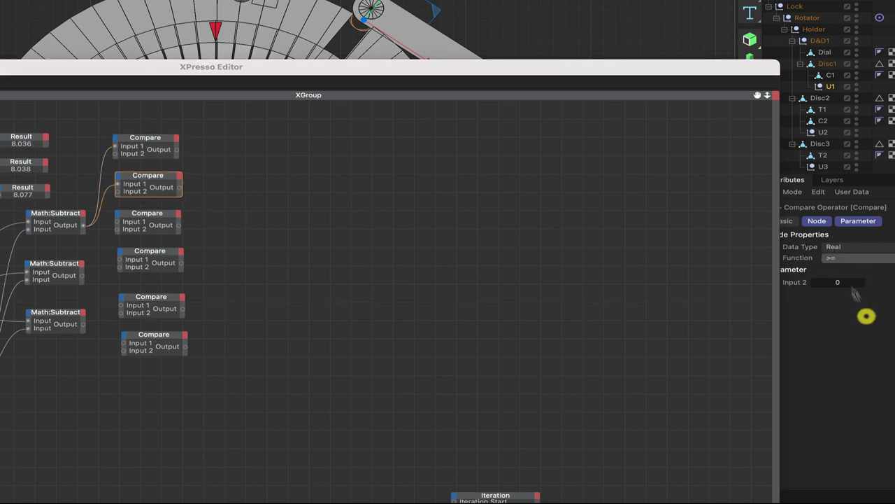
{"action": "left_click", "coordinate": [839, 282]}
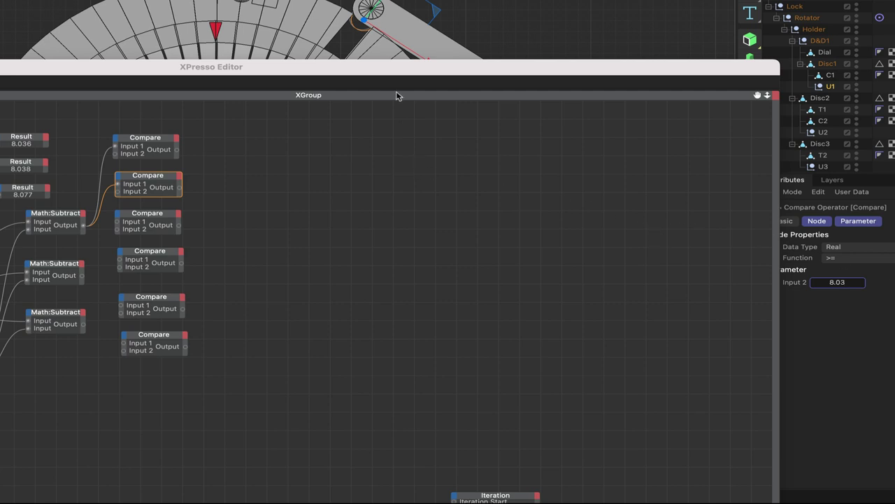
Step: Connect the second Math:Subtract output to Input 1 of the third and fourth Compare nodes
{"action": "left_click_drag", "start_coordinate": [400, 75], "coordinate": [400, 161]}
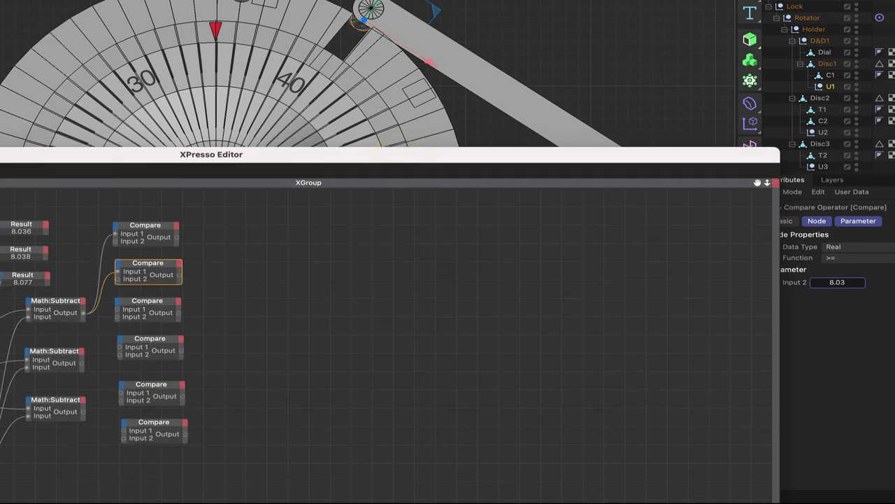
{"action": "left_click_drag", "start_coordinate": [464, 154], "coordinate": [480, 29]}
{"action": "left_click", "coordinate": [480, 25]}
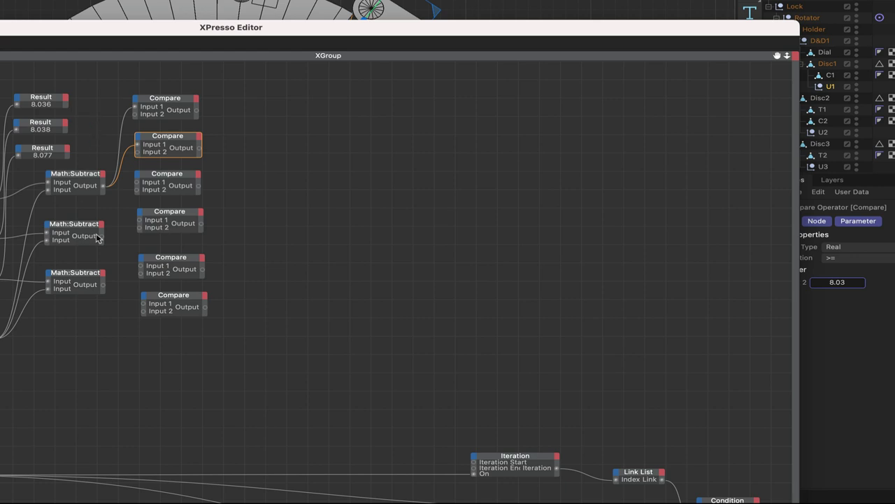
{"action": "left_click_drag", "start_coordinate": [103, 236], "coordinate": [137, 182]}
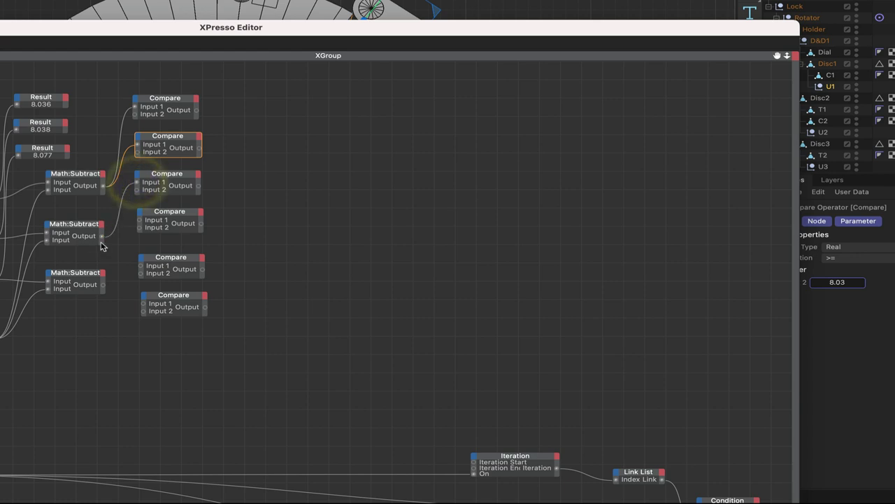
{"action": "left_click", "coordinate": [102, 242]}
{"action": "mouse_move", "coordinate": [140, 224]}
{"action": "left_mouse_down"}
{"action": "mouse_move", "coordinate": [103, 236]}
{"action": "mouse_move", "coordinate": [140, 224]}
{"action": "left_mouse_up"}
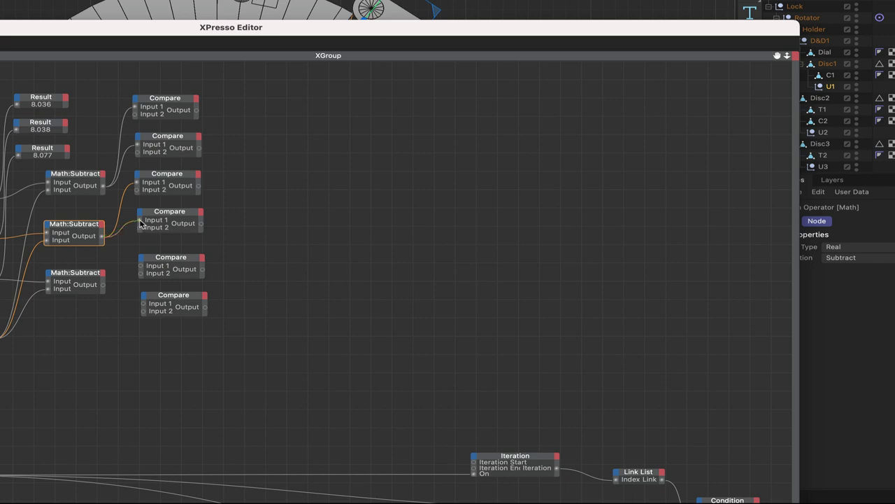
Step: Set the third Compare node's function to <= and the fourth Compare node's function to >=
{"action": "left_click", "coordinate": [200, 180]}
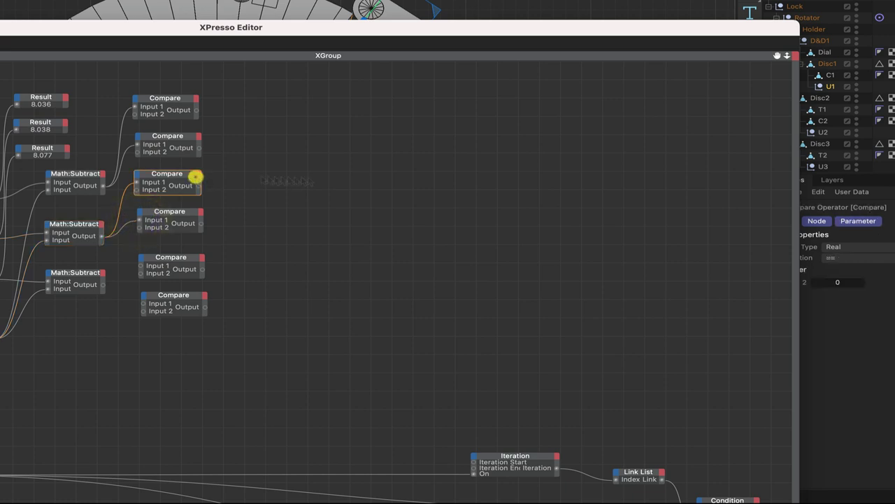
{"action": "left_click", "coordinate": [864, 258]}
{"action": "left_click", "coordinate": [857, 296]}
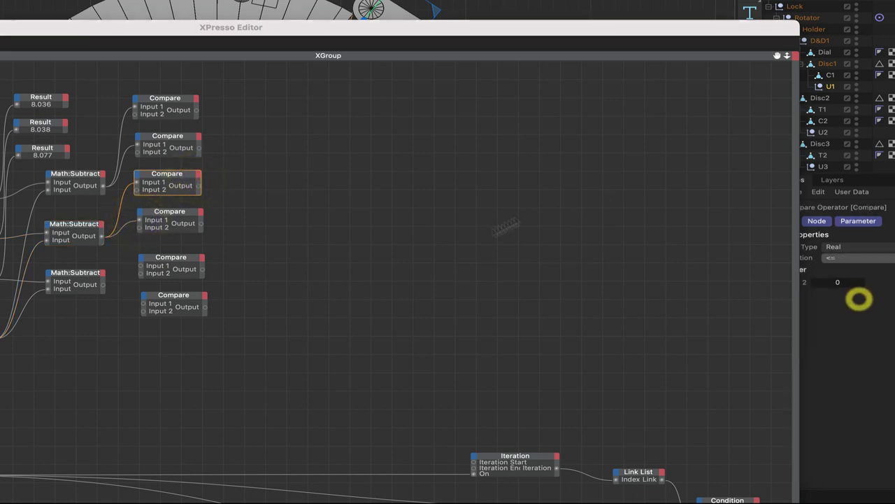
{"action": "left_click", "coordinate": [178, 211]}
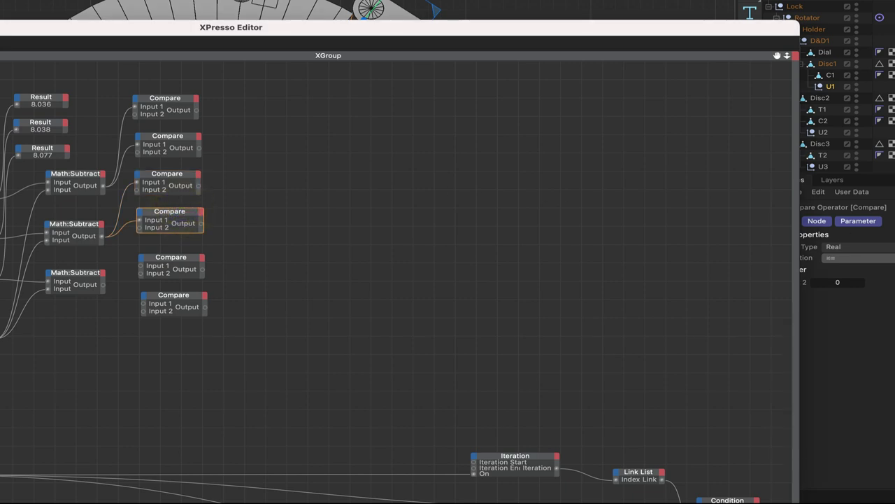
{"action": "left_click", "coordinate": [858, 257]}
{"action": "left_click", "coordinate": [892, 321]}
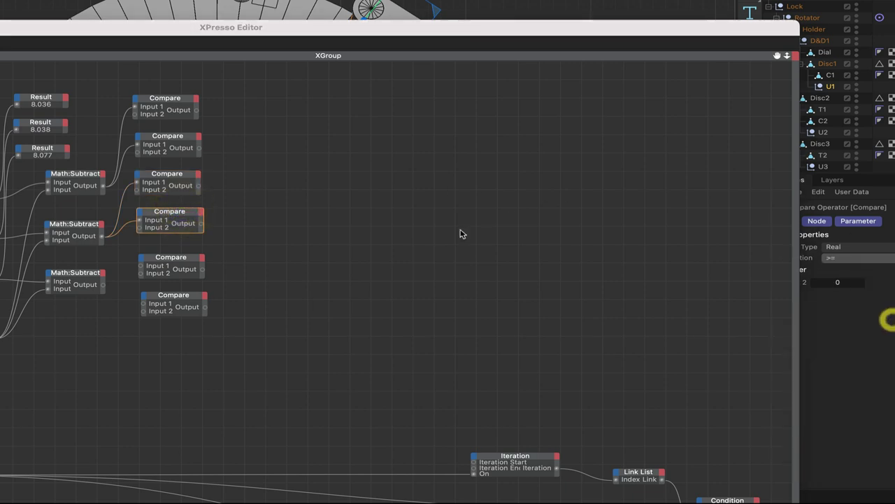
Step: Set the third Compare node's Input 2 to 8.08 and enter the lower limit as the fourth Compare node's Input 2
{"action": "left_click", "coordinate": [180, 175]}
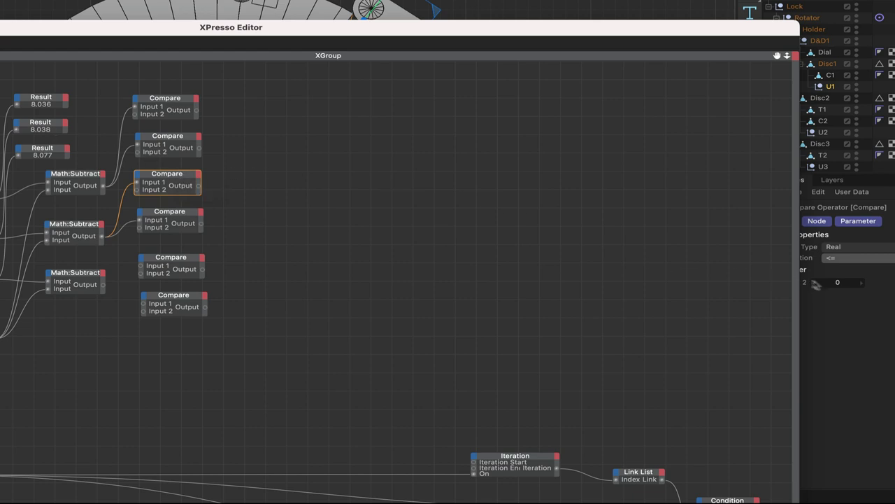
{"action": "left_click", "coordinate": [837, 282]}
{"action": "type", "text": "8.08"}
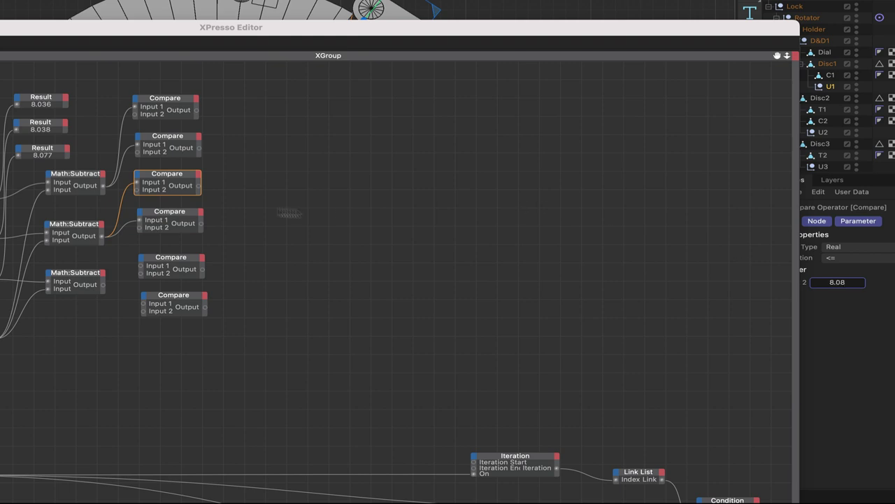
{"action": "left_click", "coordinate": [168, 218]}
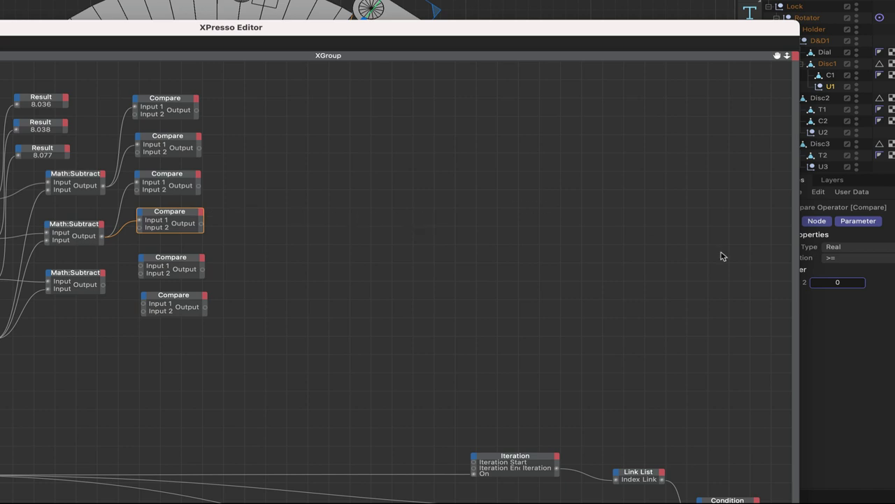
{"action": "left_click", "coordinate": [842, 281]}
{"action": "type", "text": "0.8"}
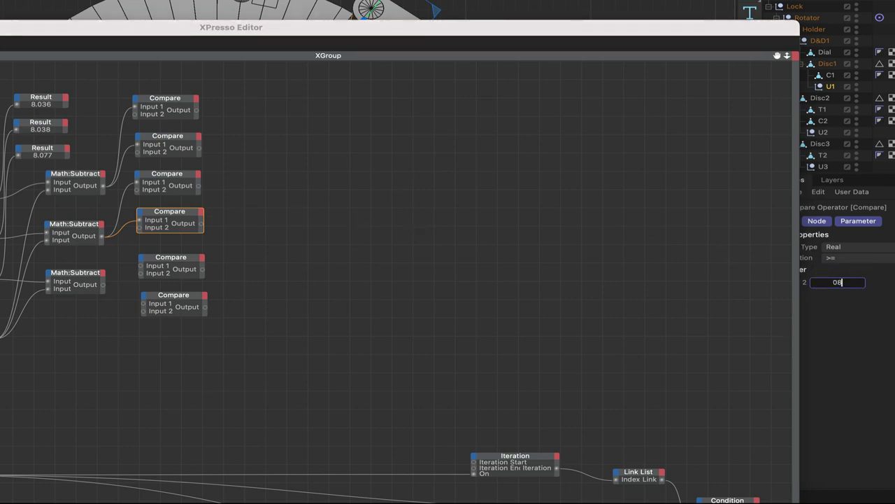
{"action": "key", "text": "BackSpace"}
{"action": "key", "text": "BackSpace"}
{"action": "key", "text": "BackSpace"}
Step: Set the fifth Compare node's function to <= and the sixth's to >=, and connect the third Math:Subtract output to Input 1 of both
{"action": "left_click", "coordinate": [188, 257]}
{"action": "left_click", "coordinate": [880, 259]}
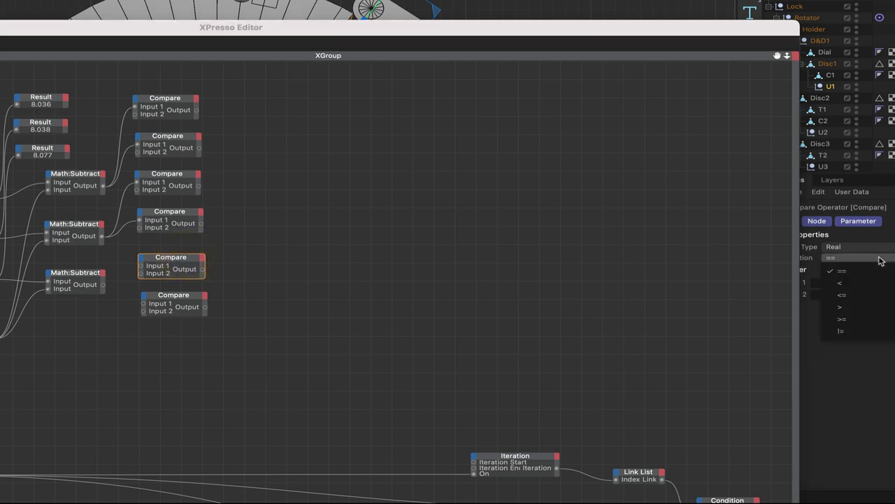
{"action": "left_click", "coordinate": [876, 296]}
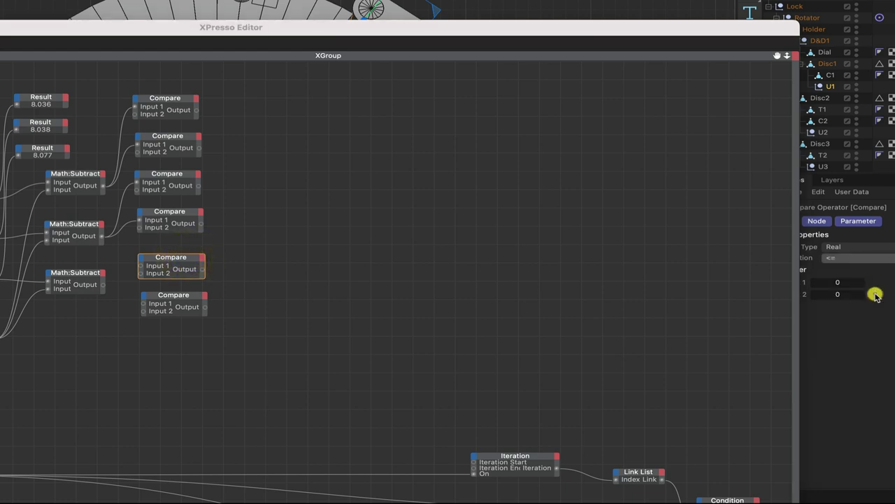
{"action": "left_click", "coordinate": [174, 296]}
{"action": "left_click", "coordinate": [845, 260]}
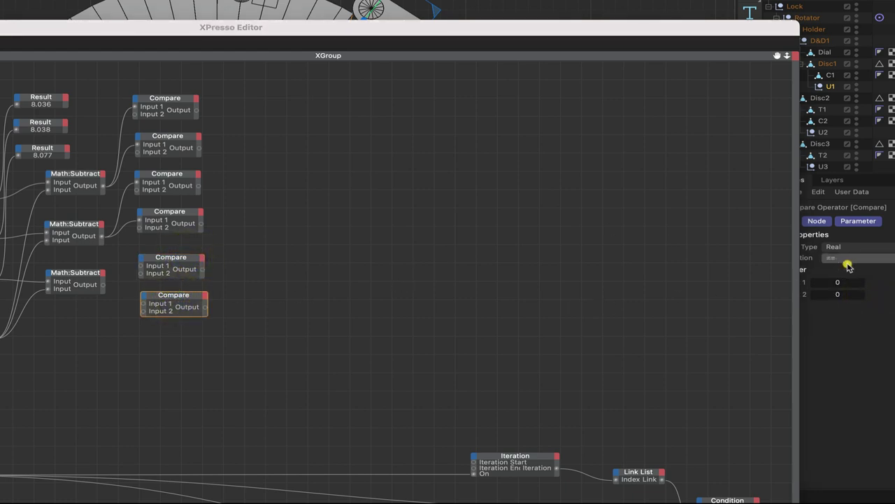
{"action": "left_click", "coordinate": [858, 319]}
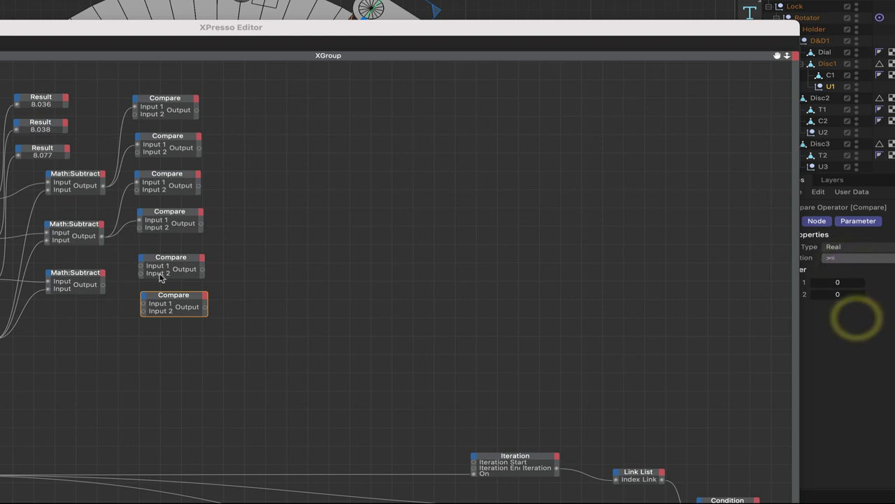
{"action": "left_click", "coordinate": [104, 286]}
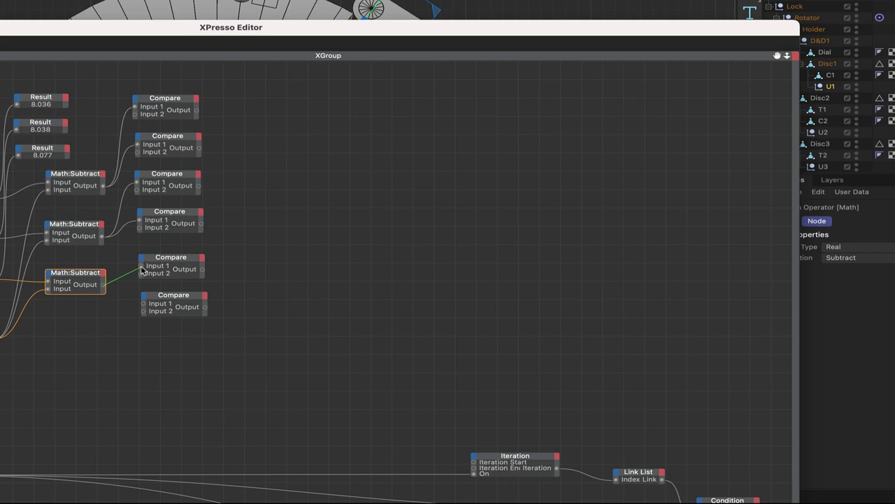
{"action": "left_click_drag", "start_coordinate": [141, 265], "coordinate": [144, 305]}
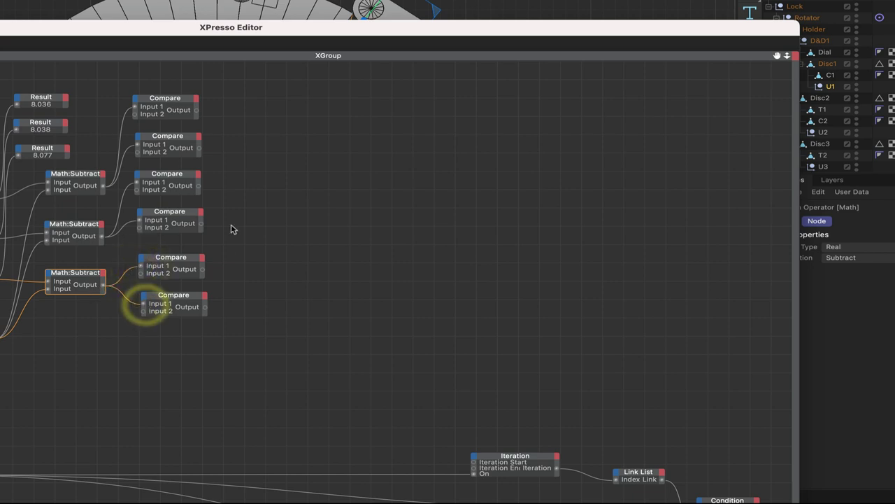
Step: Enter the upper limit as the fifth Compare node's Input 2 and set the sixth Compare node's Input 2 to 8.03
{"action": "left_click", "coordinate": [187, 262]}
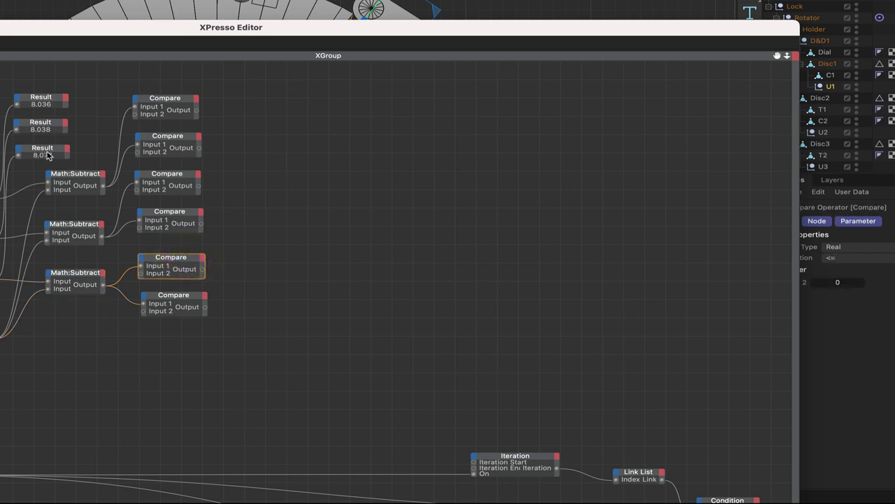
{"action": "left_click", "coordinate": [180, 260]}
{"action": "left_click", "coordinate": [839, 283]}
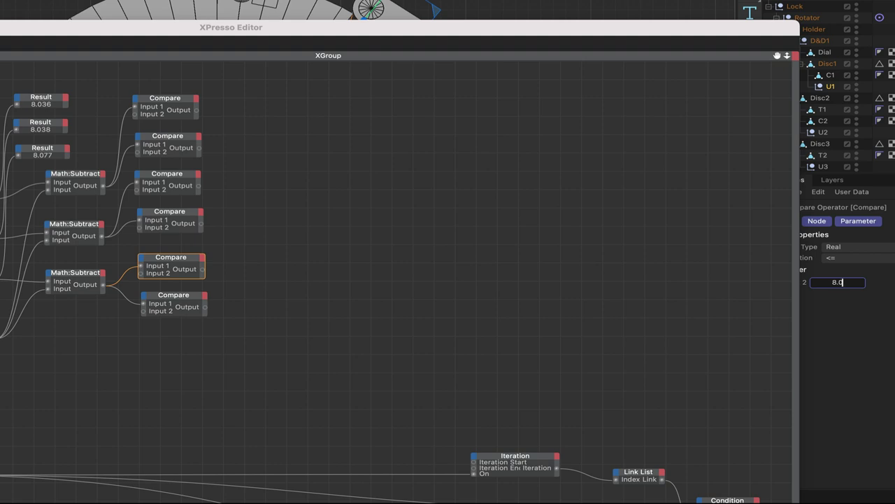
{"action": "left_click", "coordinate": [174, 296]}
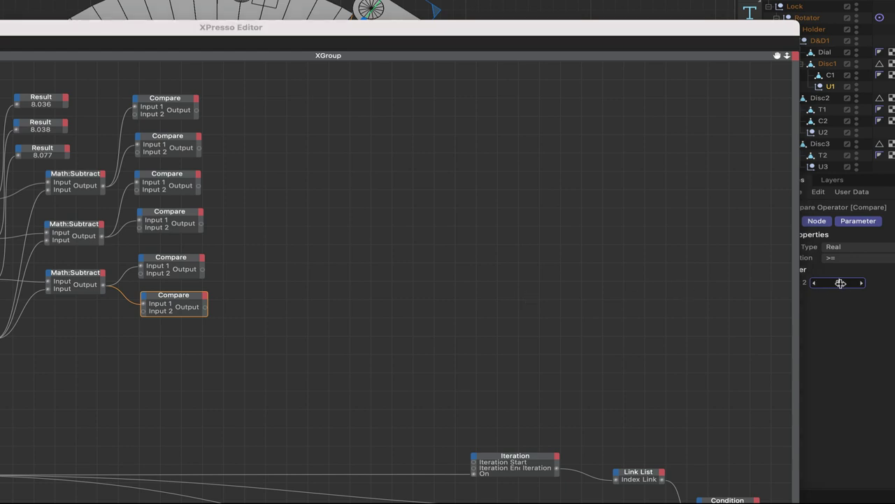
{"action": "double_click", "coordinate": [841, 283]}
{"action": "type", "text": "08"}
Step: Add a Boole node beside the Compare nodes and duplicate it twice, placing one Boole node next to each Compare pair
{"action": "left_click_drag", "start_coordinate": [367, 31], "coordinate": [368, 76]}
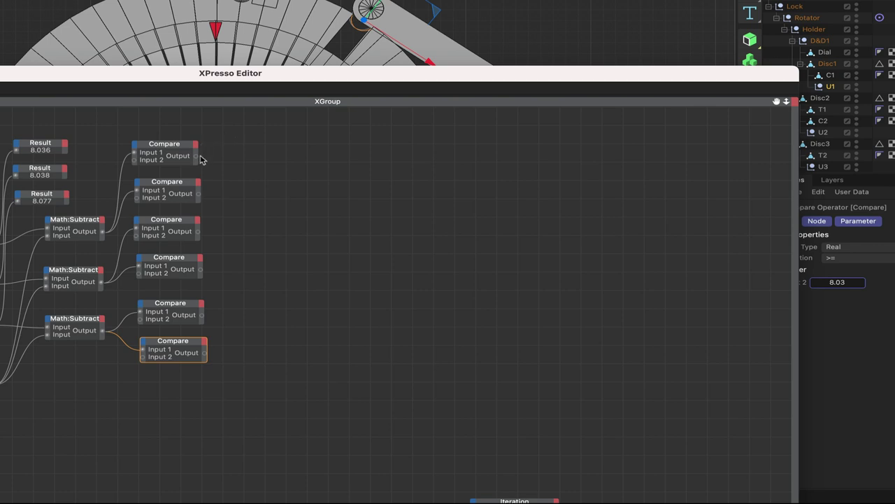
{"action": "right_click", "coordinate": [238, 165]}
{"action": "mouse_move", "coordinate": [301, 187]}
{"action": "mouse_move", "coordinate": [350, 188]}
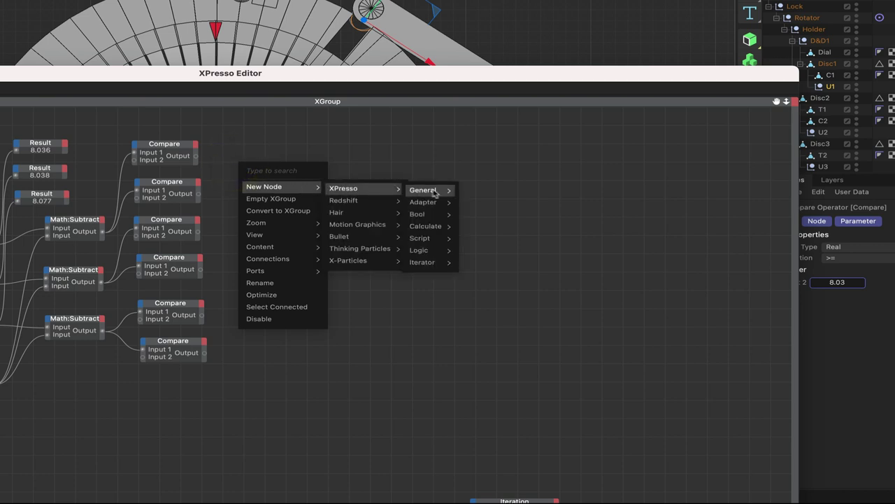
{"action": "mouse_move", "coordinate": [440, 193]}
{"action": "mouse_move", "coordinate": [431, 214]}
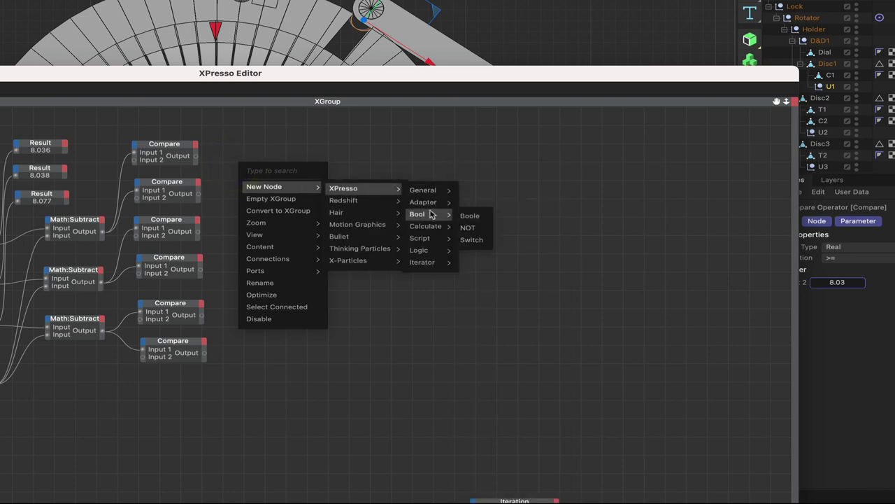
{"action": "left_click", "coordinate": [469, 215]}
{"action": "left_click_drag", "start_coordinate": [252, 155], "coordinate": [267, 326]}
{"action": "left_click", "coordinate": [280, 239]}
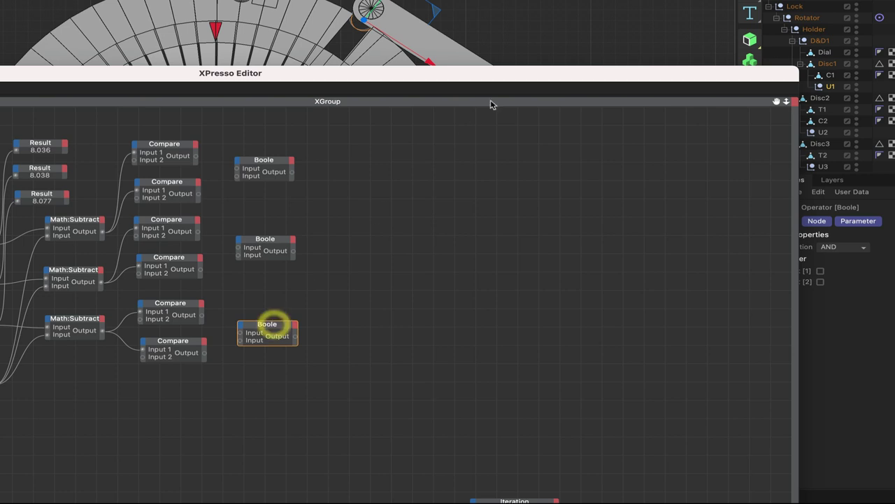
Step: Connect the outputs of each Compare pair to the two inputs of its neighbouring Boole node
{"action": "left_click_drag", "start_coordinate": [521, 79], "coordinate": [435, 0]}
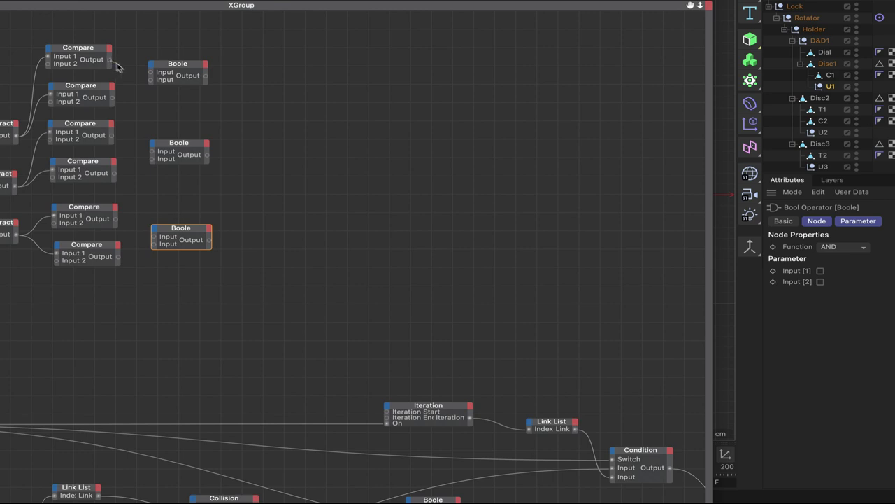
{"action": "left_click_drag", "start_coordinate": [112, 60], "coordinate": [152, 74]}
{"action": "left_click_drag", "start_coordinate": [113, 97], "coordinate": [151, 80]}
{"action": "left_click_drag", "start_coordinate": [112, 136], "coordinate": [153, 163]}
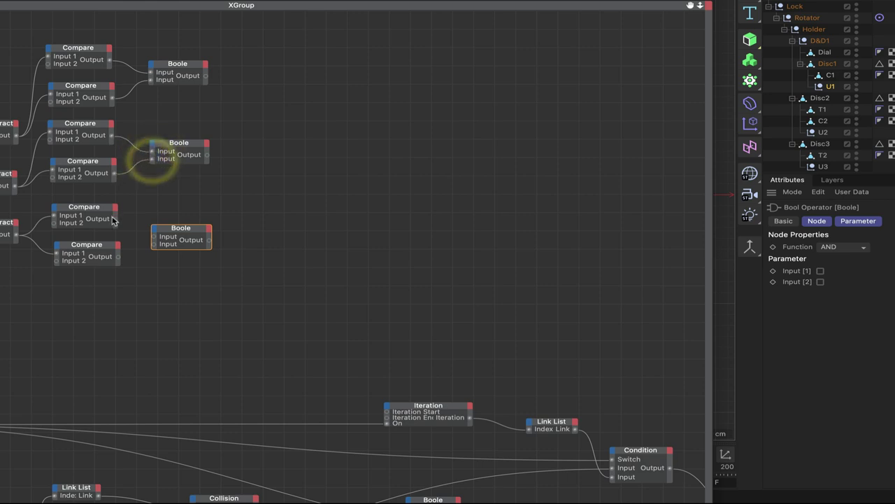
{"action": "left_click_drag", "start_coordinate": [116, 218], "coordinate": [154, 243]}
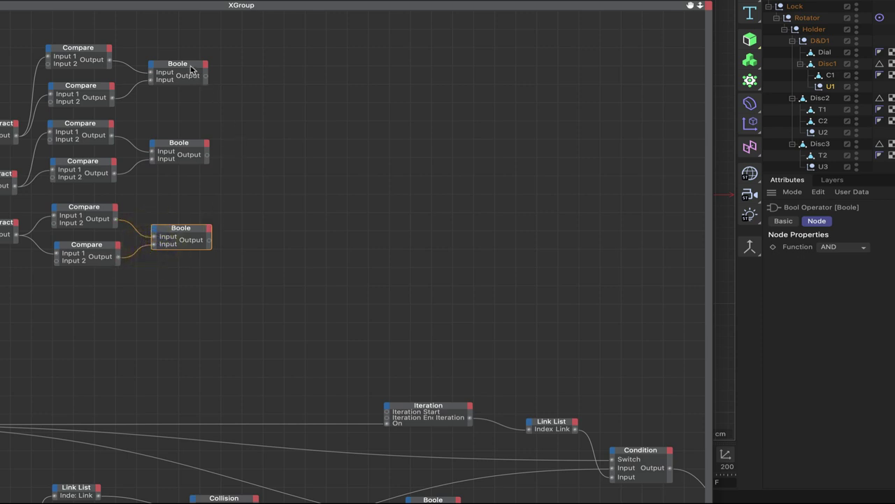
Step: Duplicate the top Boole node, add a third input to the copy, and place it beyond the middle Boole node
{"action": "left_click_drag", "start_coordinate": [188, 67], "coordinate": [282, 101], "text": "ctrl"}
{"action": "left_click", "coordinate": [269, 96]}
{"action": "left_click", "coordinate": [280, 109]}
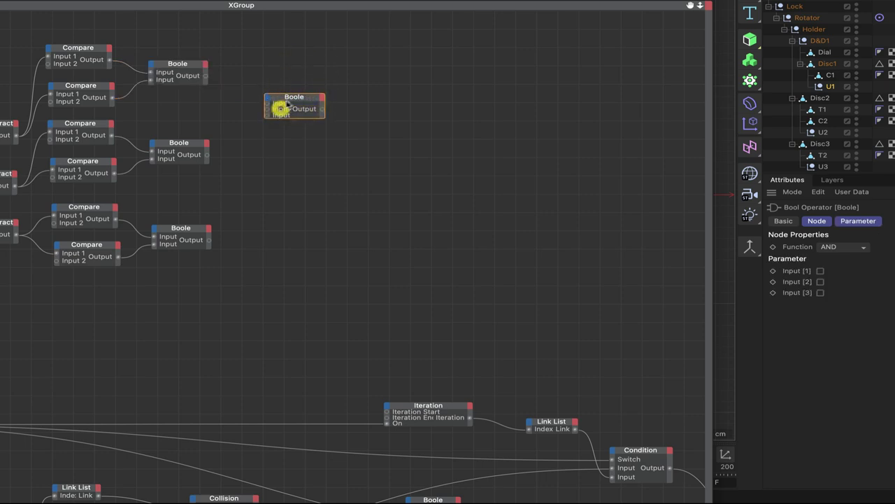
{"action": "left_click_drag", "start_coordinate": [294, 102], "coordinate": [294, 142]}
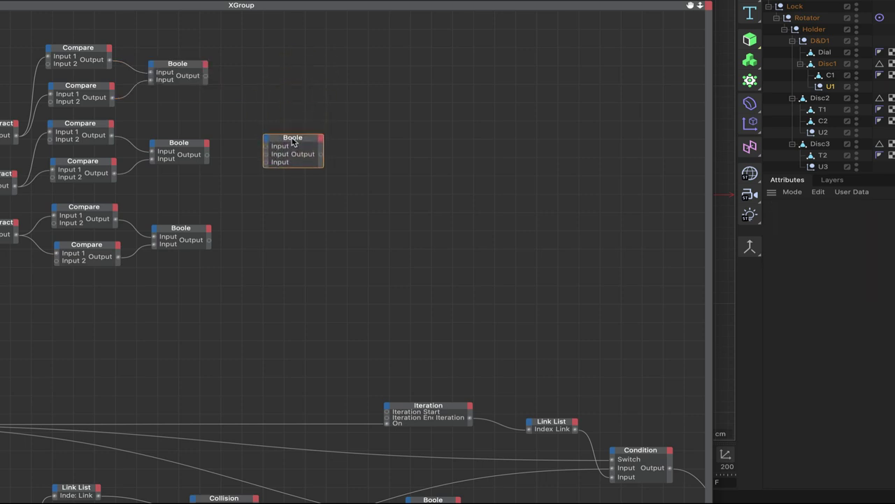
{"action": "left_click", "coordinate": [294, 139]}
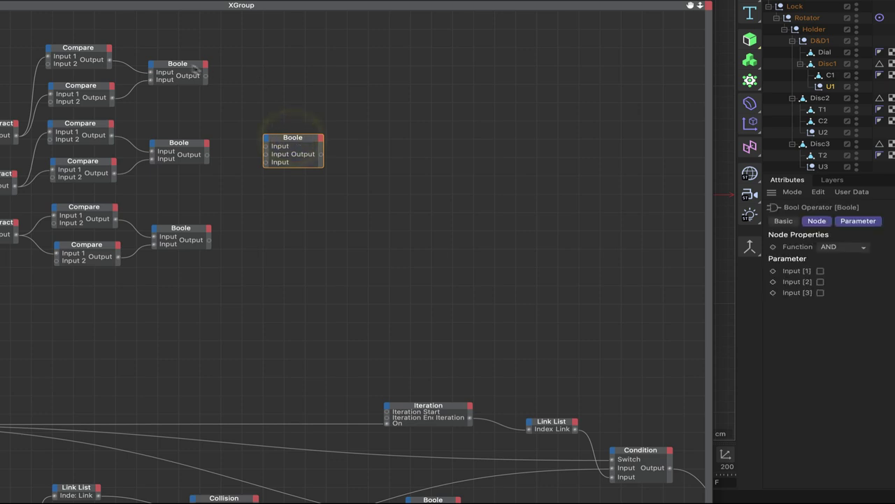
Step: Connect the outputs of the three pairwise Boole nodes to the three inputs of the new Boole node
{"action": "left_click_drag", "start_coordinate": [207, 76], "coordinate": [266, 145]}
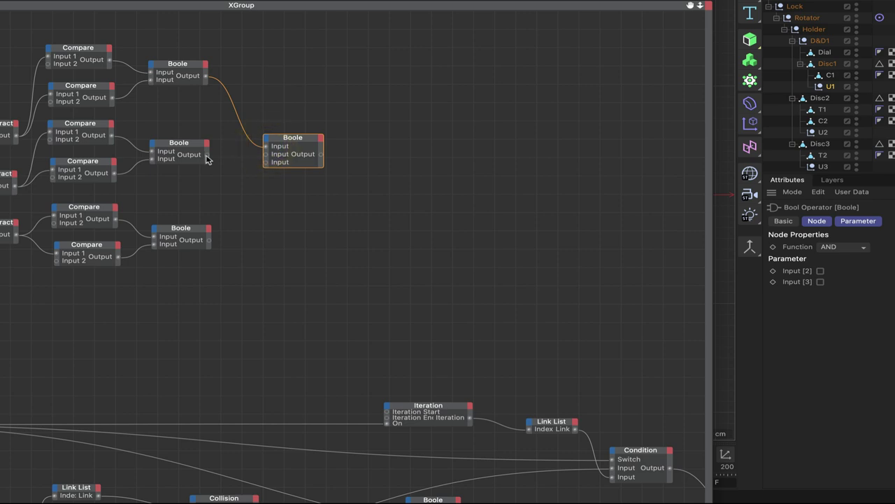
{"action": "left_click_drag", "start_coordinate": [216, 161], "coordinate": [266, 154]}
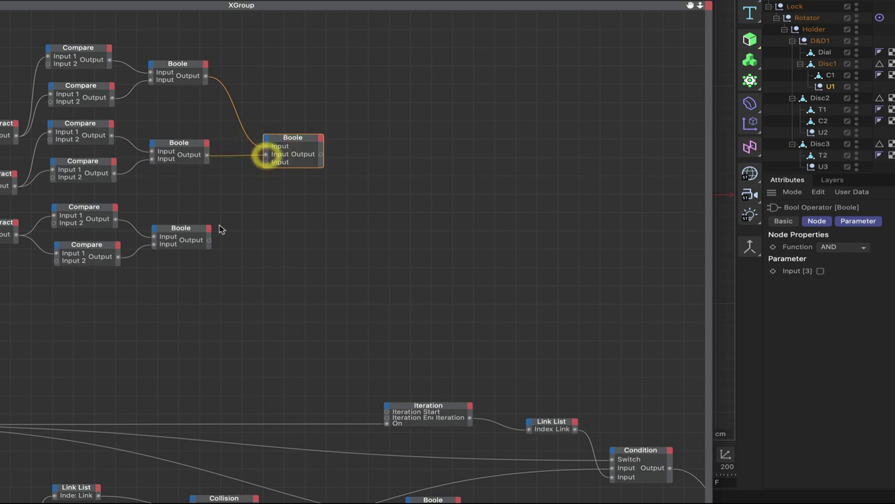
{"action": "left_click_drag", "start_coordinate": [209, 240], "coordinate": [266, 162]}
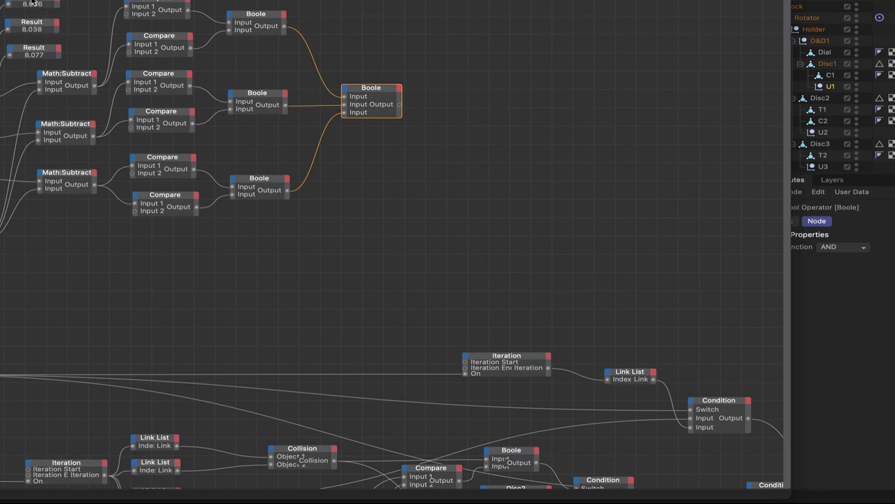
Step: Delete the spare Result nodes, keeping one, and connect it to the output of the three-input Boole node
{"action": "left_click_drag", "start_coordinate": [31, 2], "coordinate": [35, 25]}
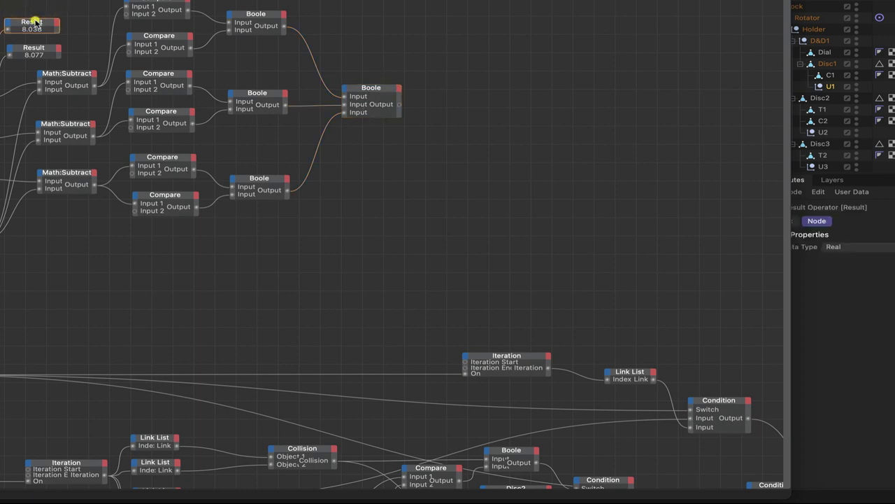
{"action": "key", "text": "Delete"}
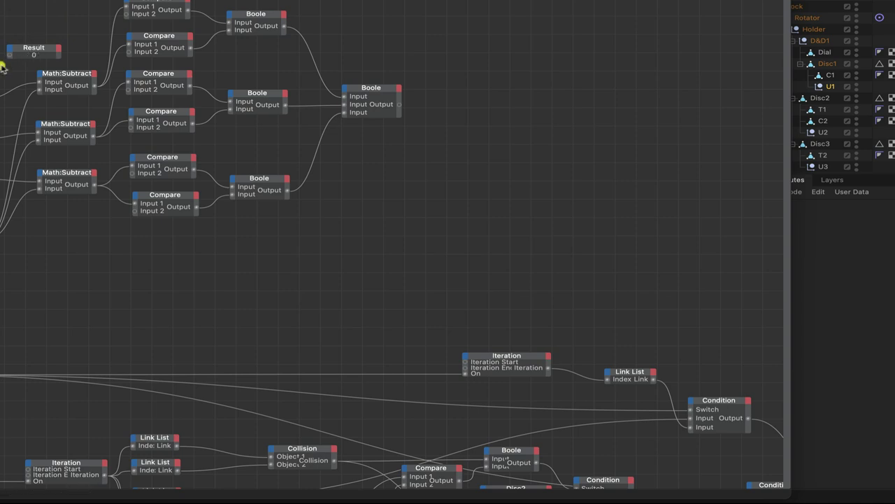
{"action": "left_click_drag", "start_coordinate": [35, 51], "coordinate": [474, 105]}
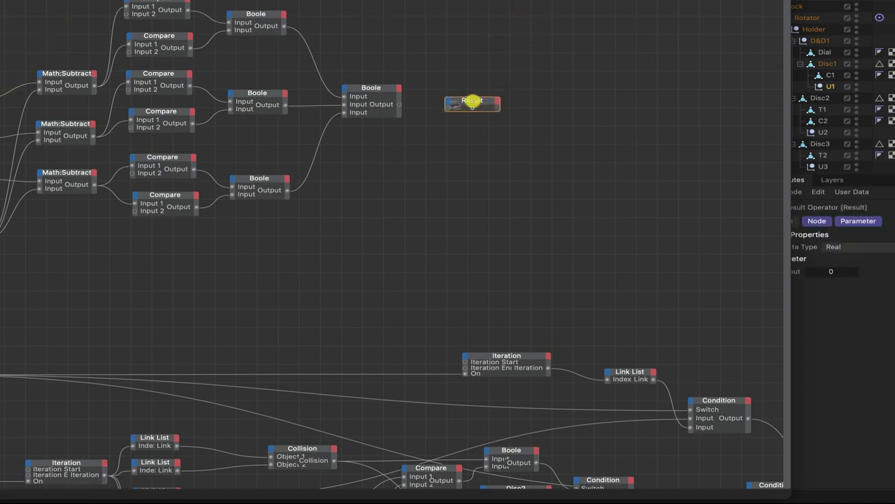
{"action": "left_click_drag", "start_coordinate": [399, 106], "coordinate": [447, 107]}
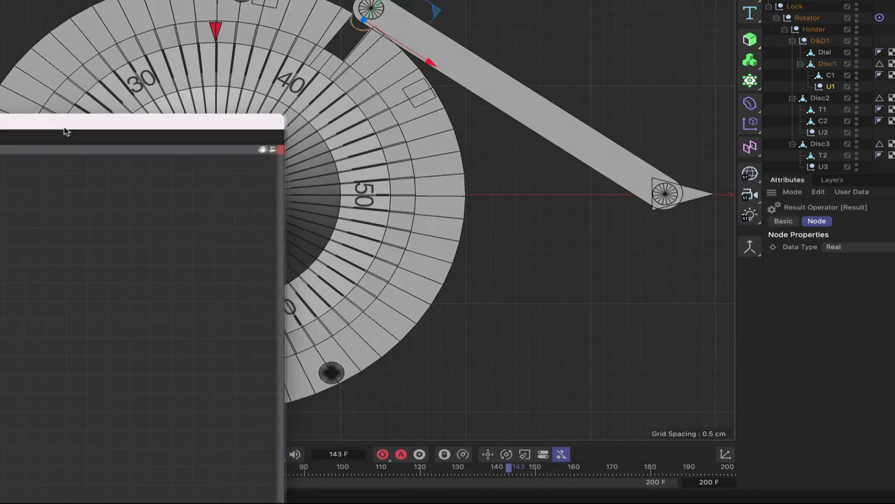
Step: Set the Controller's Reset option to Reset and try to switch it back to Free
{"action": "left_click", "coordinate": [64, 127]}
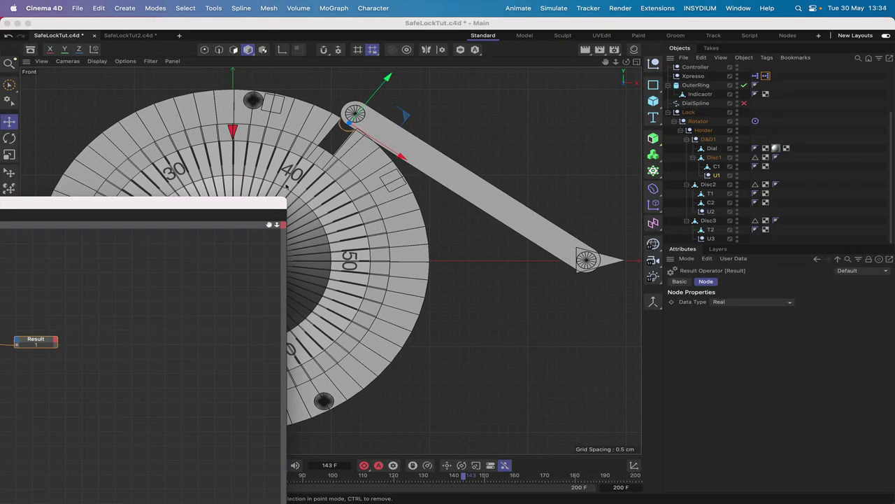
{"action": "left_click_drag", "start_coordinate": [287, 198], "coordinate": [376, 164]}
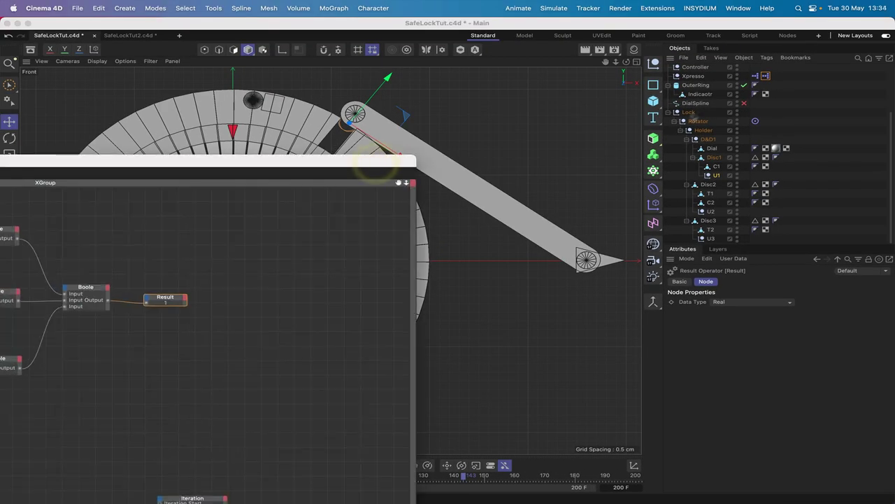
{"action": "left_click", "coordinate": [696, 67]}
{"action": "left_click", "coordinate": [702, 399]}
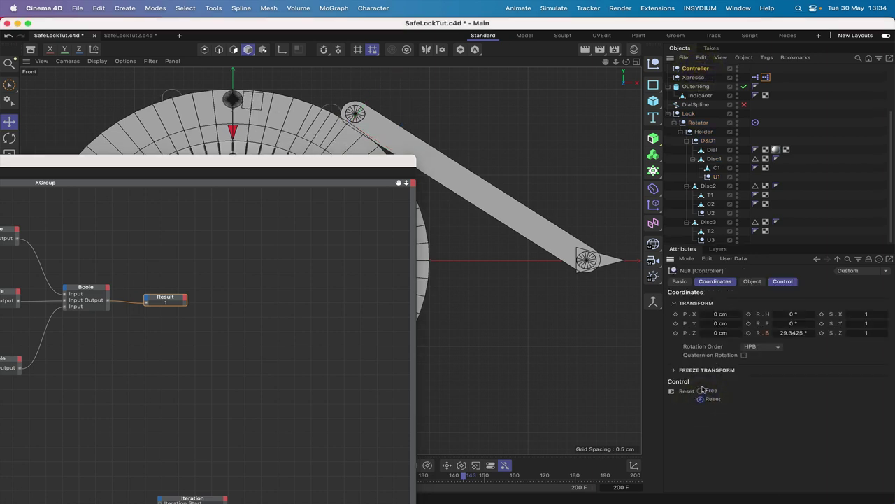
{"action": "left_click", "coordinate": [702, 390]}
Step: Enable Animation Refresh for the XPresso calculation and line up the Result node with the three-input Boole node's output
{"action": "left_click_drag", "start_coordinate": [296, 160], "coordinate": [482, 53]}
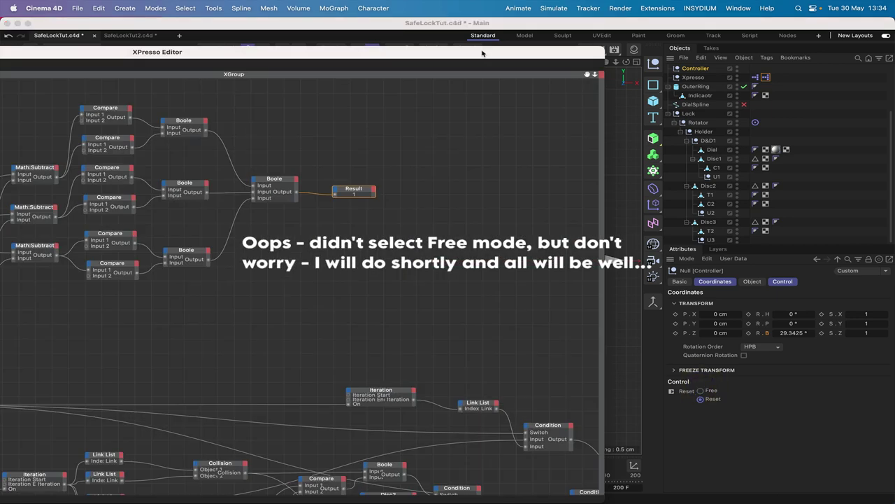
{"action": "double_click", "coordinate": [482, 52]}
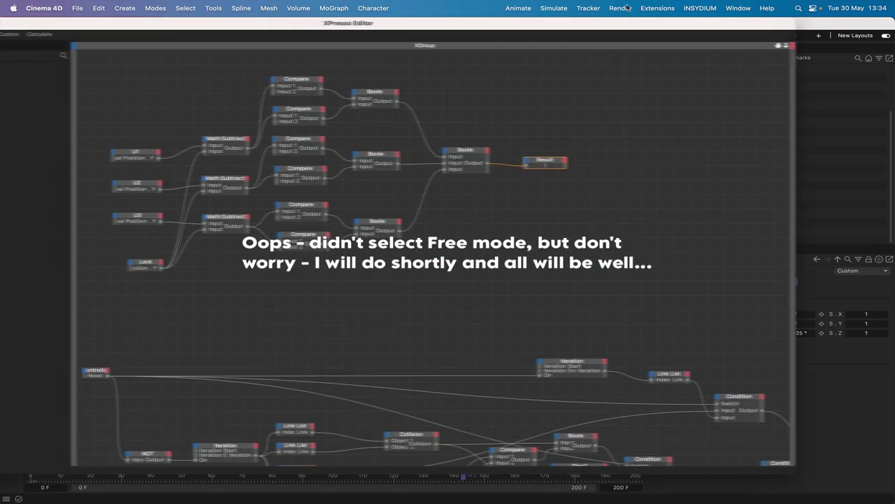
{"action": "left_click", "coordinate": [45, 34]}
{"action": "left_click", "coordinate": [58, 58]}
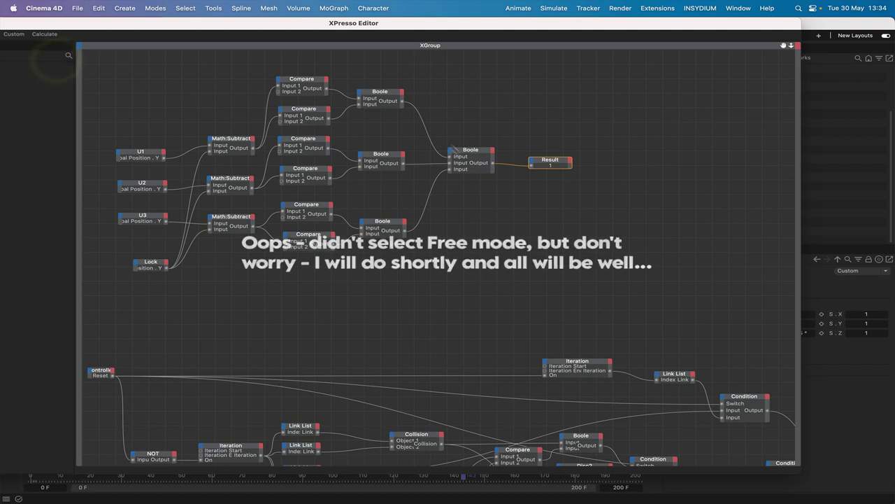
{"action": "left_click_drag", "start_coordinate": [516, 165], "coordinate": [565, 155]}
{"action": "left_click", "coordinate": [565, 155]}
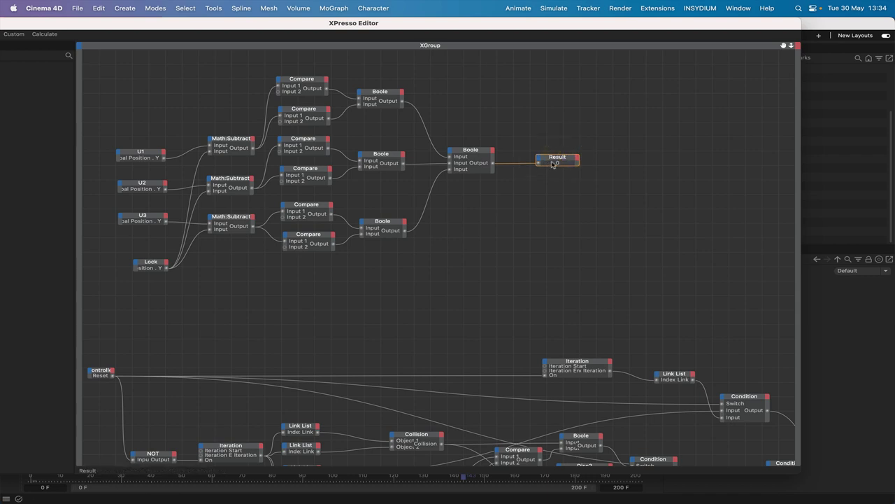
Step: Move and shorten the XPresso Editor window to uncover the viewport and the playback controls, keeping the Result node in sight
{"action": "double_click", "coordinate": [674, 27]}
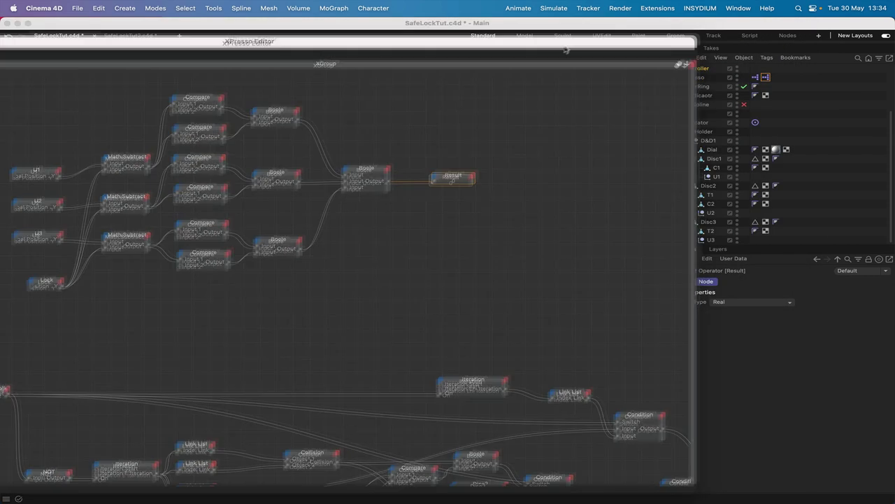
{"action": "left_click_drag", "start_coordinate": [354, 164], "coordinate": [415, 44]}
{"action": "double_click", "coordinate": [254, 33]}
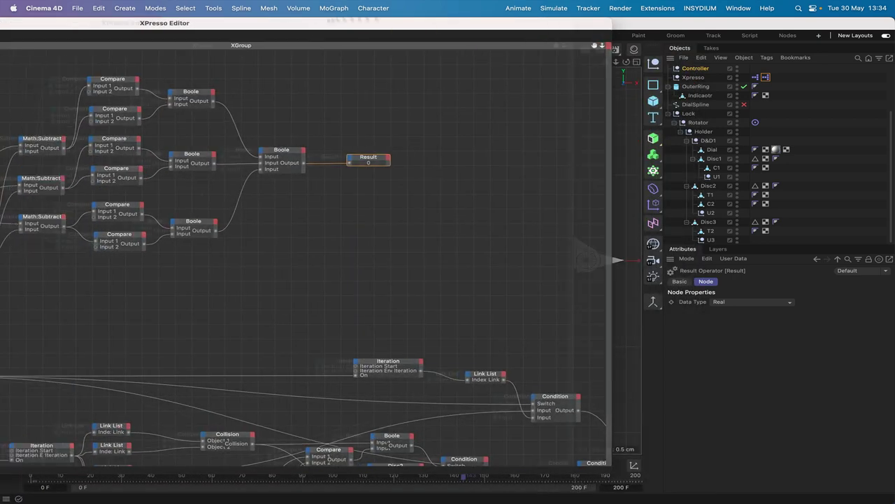
{"action": "left_click", "coordinate": [64, 33]}
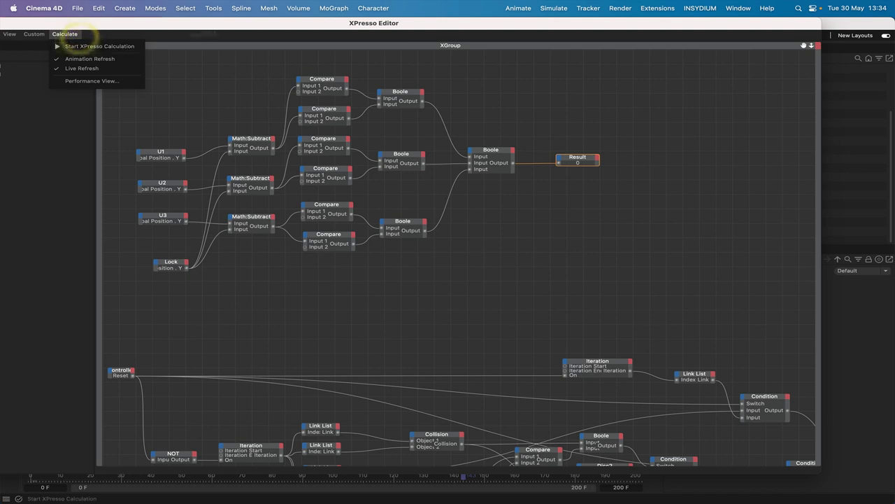
{"action": "left_click_drag", "start_coordinate": [285, 23], "coordinate": [32, 12]}
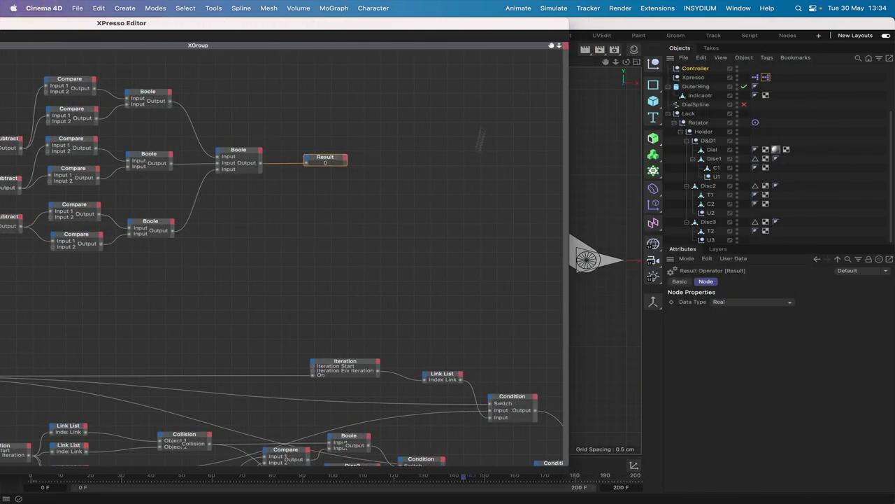
{"action": "left_click_drag", "start_coordinate": [511, 28], "coordinate": [341, 14]}
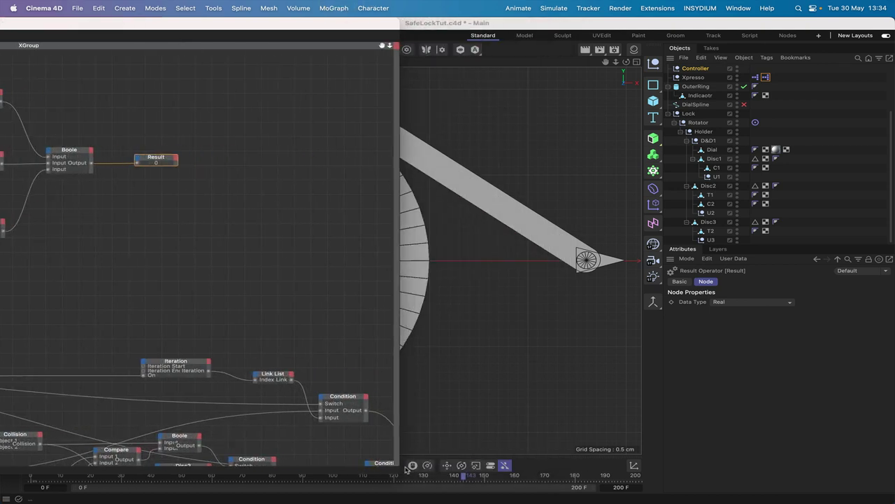
{"action": "left_click_drag", "start_coordinate": [396, 473], "coordinate": [396, 442]}
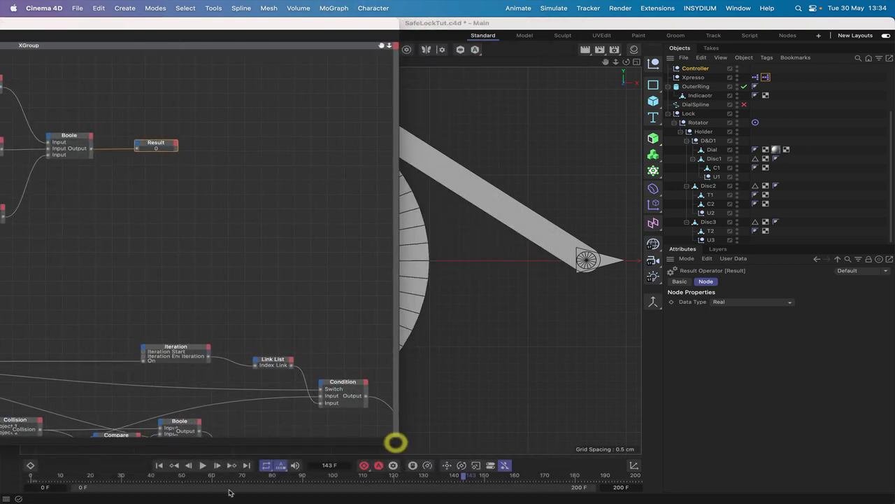
Step: Play the animation from frame 0 to check the Result node, stopping at about frame 99
{"action": "left_click", "coordinate": [160, 466]}
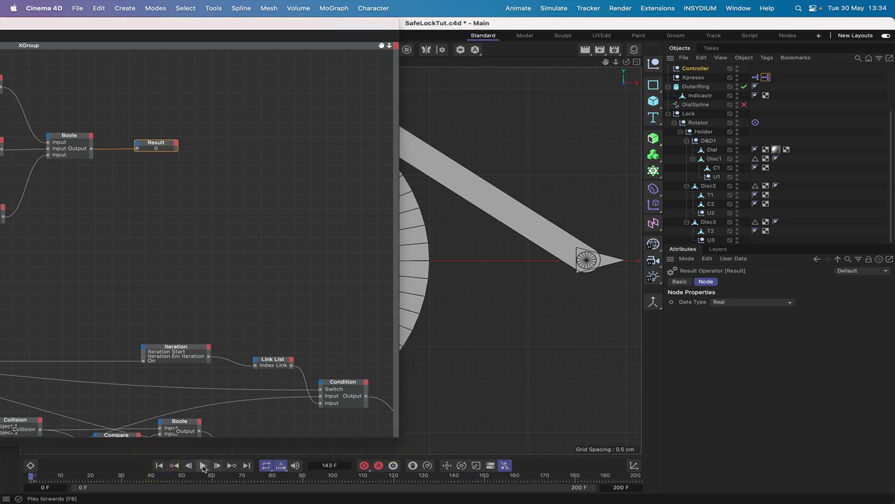
{"action": "left_click", "coordinate": [203, 466]}
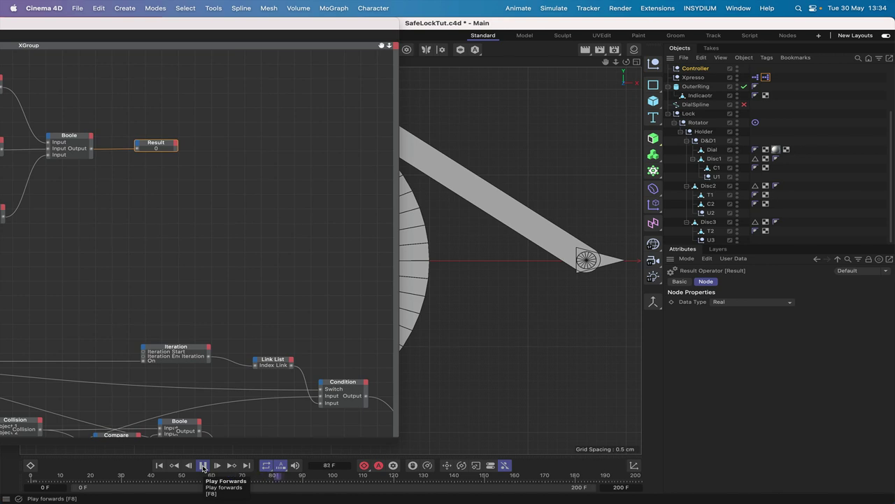
{"action": "left_click", "coordinate": [203, 466]}
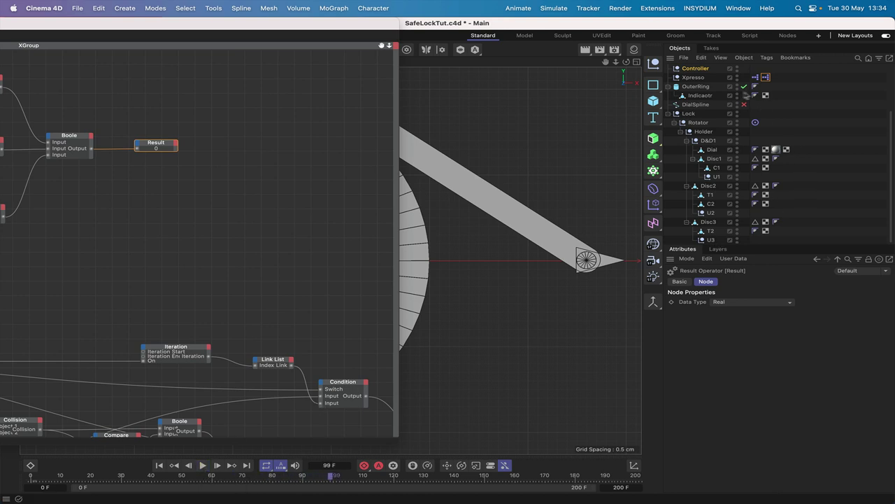
Step: Set the Controller to Free and replay the animation from frame 0, stopping at about frame 134
{"action": "left_click", "coordinate": [697, 68]}
{"action": "left_click", "coordinate": [700, 391]}
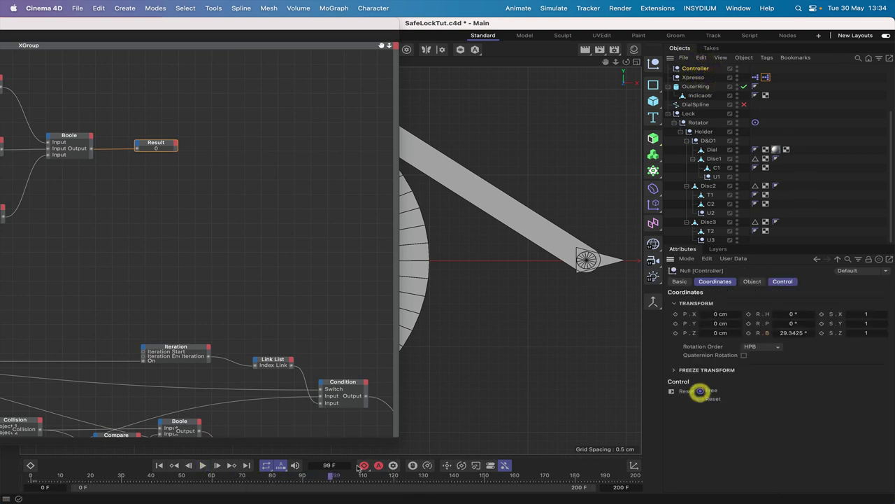
{"action": "left_click", "coordinate": [159, 466]}
{"action": "left_click", "coordinate": [203, 466]}
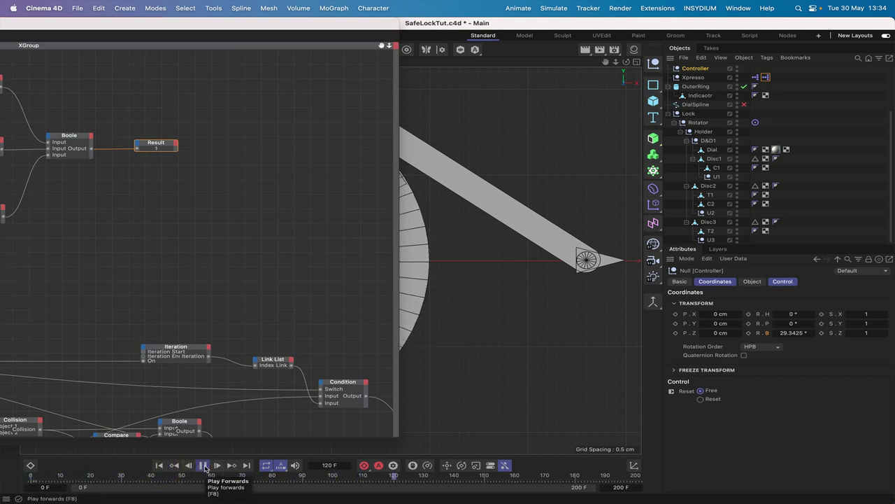
{"action": "left_click", "coordinate": [203, 465]}
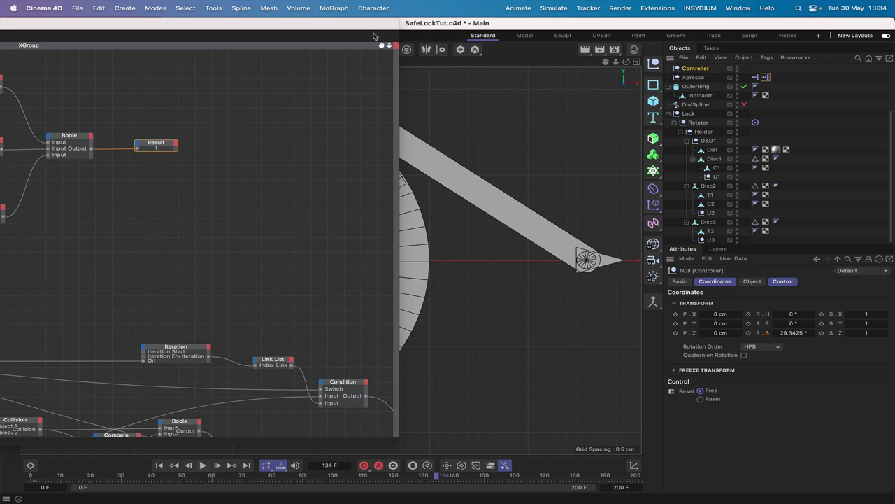
Step: Compare the disc slots' alignment beneath the lever in the viewport with the Result node's output
{"action": "left_click_drag", "start_coordinate": [393, 26], "coordinate": [267, 26]}
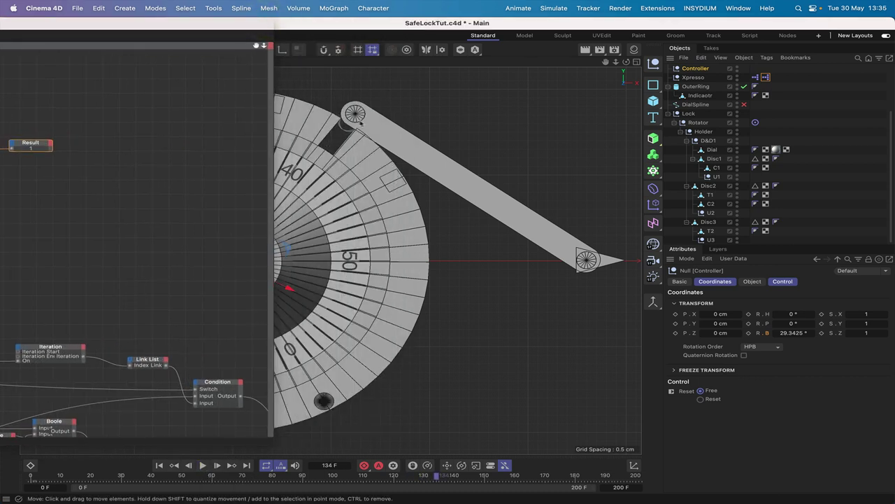
{"action": "double_click", "coordinate": [213, 28]}
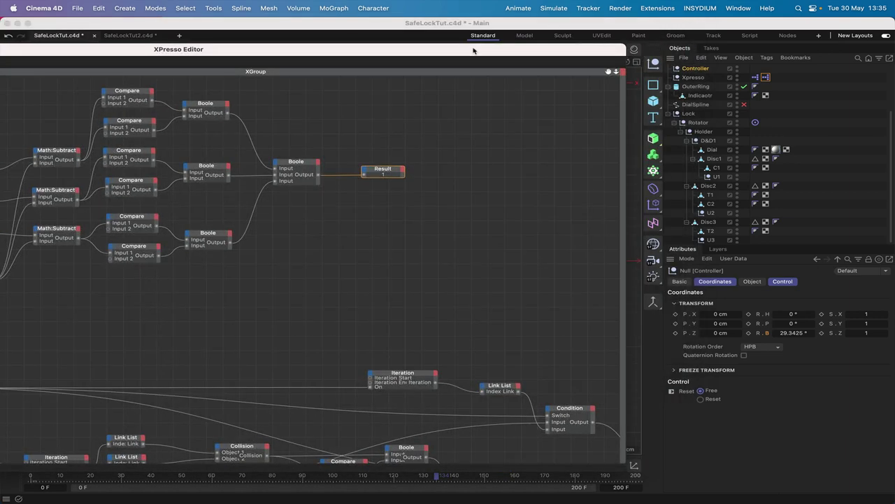
{"action": "double_click", "coordinate": [545, 24]}
Step: Collapse the OuterRing hierarchy and group the Cylinder.1 lever under a new Null at its own position
{"action": "left_click_drag", "start_coordinate": [420, 183], "coordinate": [369, 173]}
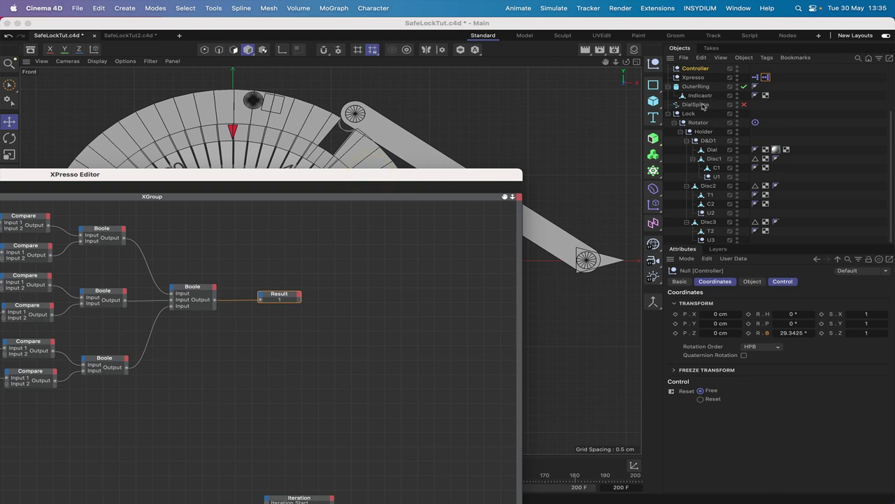
{"action": "scroll", "coordinate": [704, 105], "scroll_direction": "down", "scroll_amount": 1}
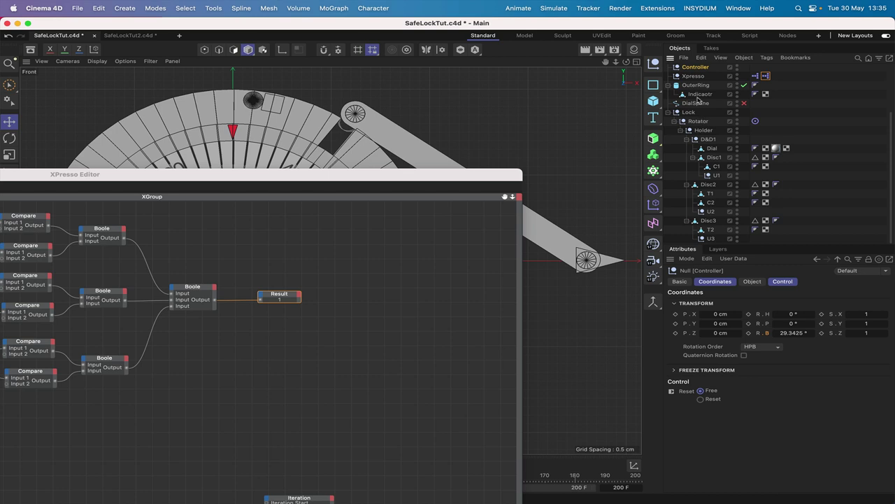
{"action": "left_click", "coordinate": [668, 85]}
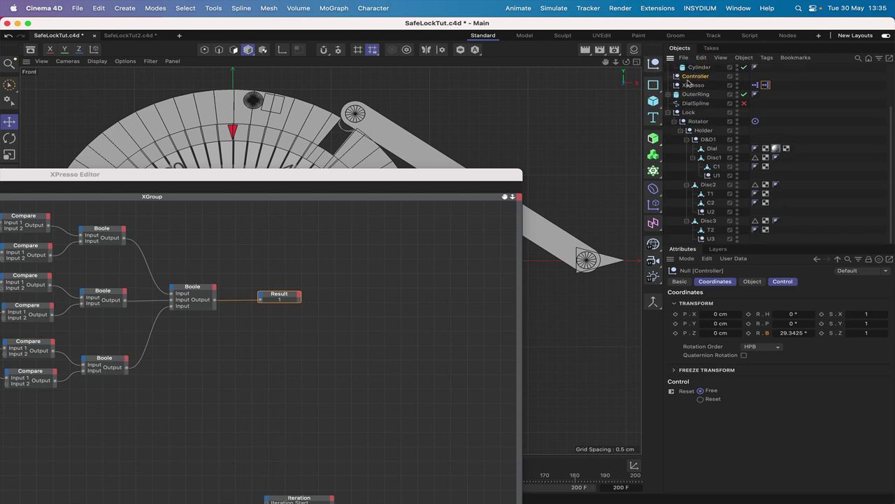
{"action": "scroll", "coordinate": [689, 81], "scroll_direction": "up", "scroll_amount": 3}
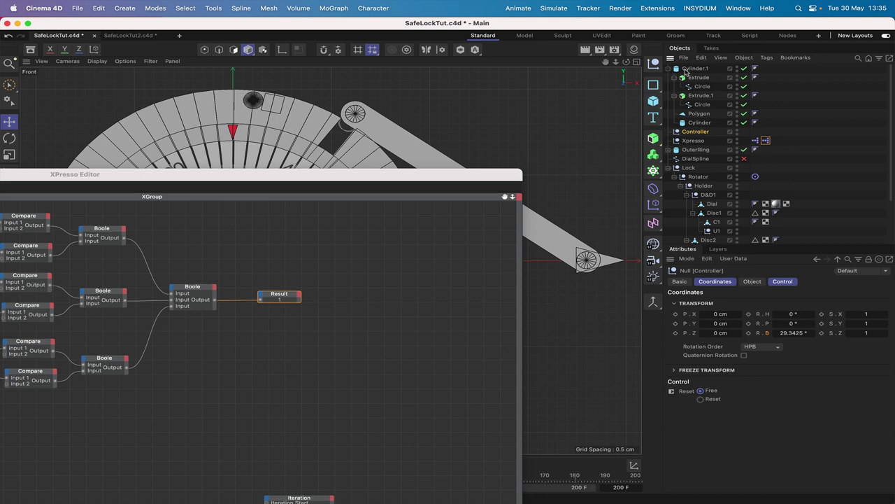
{"action": "left_click", "coordinate": [685, 70]}
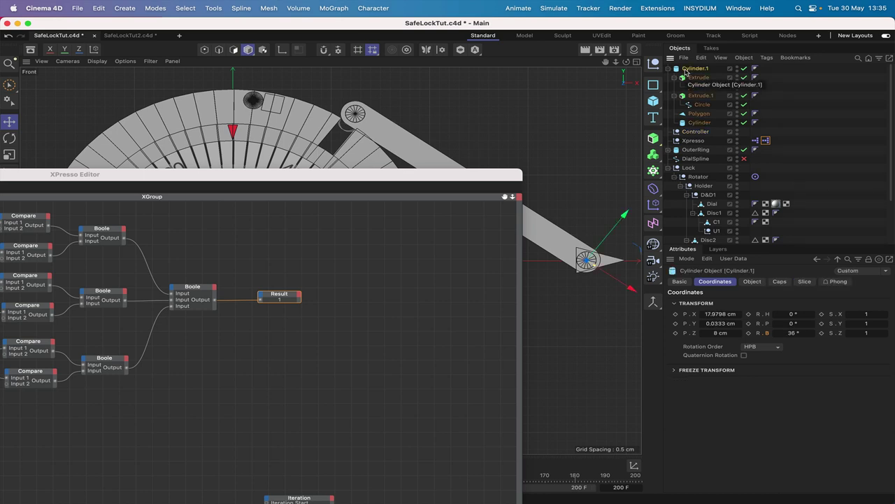
{"action": "key", "text": "alt+g"}
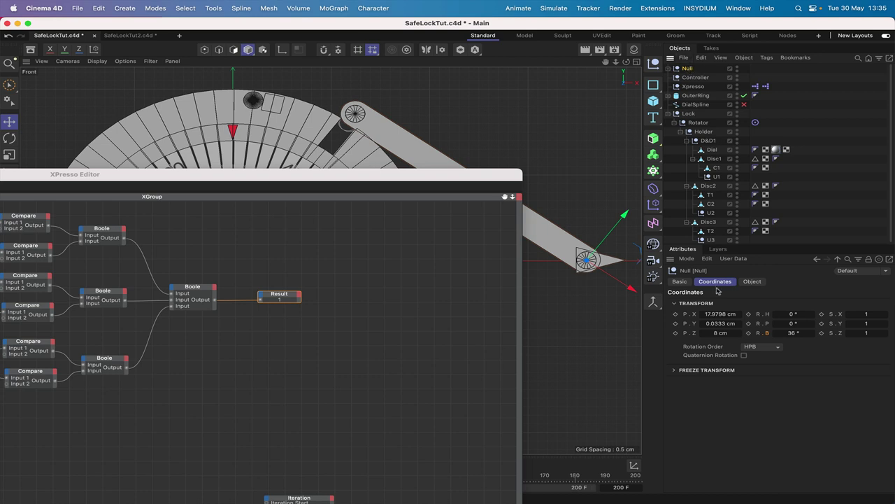
Step: Move Cylinder.1 out of the new Null and set the Null's bank rotation (R.B) to 0°
{"action": "left_click", "coordinate": [669, 68]}
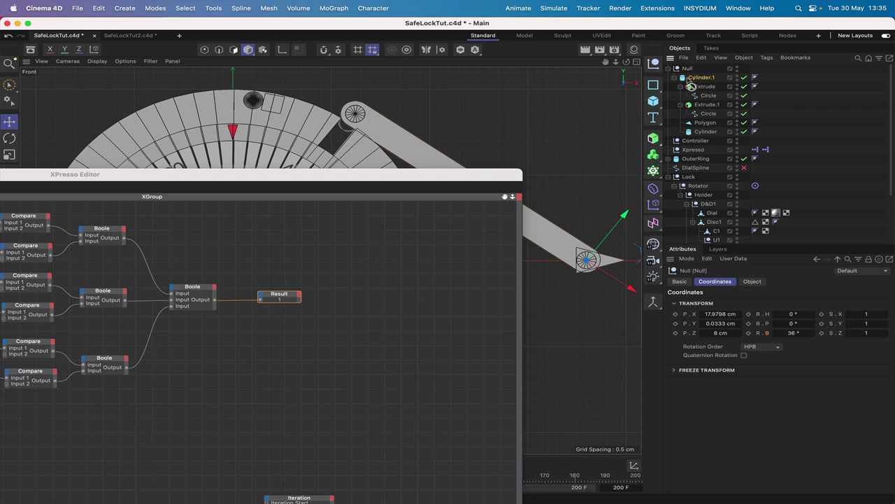
{"action": "left_click_drag", "start_coordinate": [679, 82], "coordinate": [665, 65]}
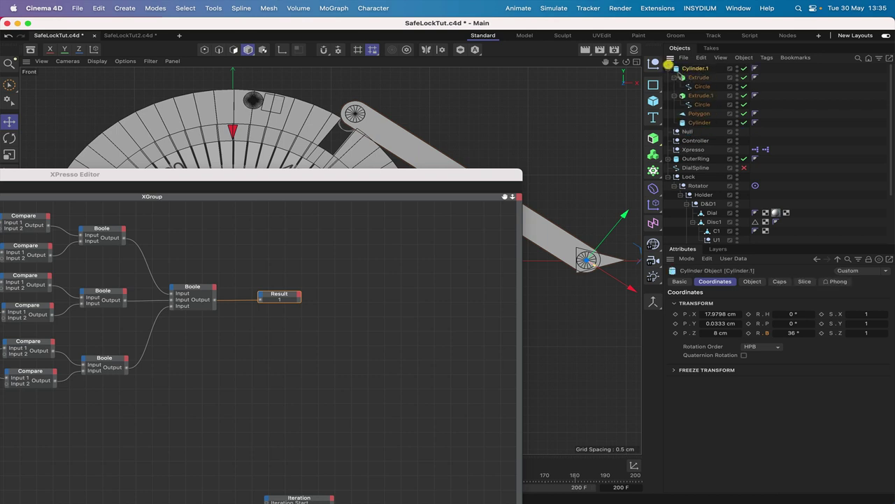
{"action": "left_click", "coordinate": [686, 131]}
{"action": "left_click", "coordinate": [797, 333]}
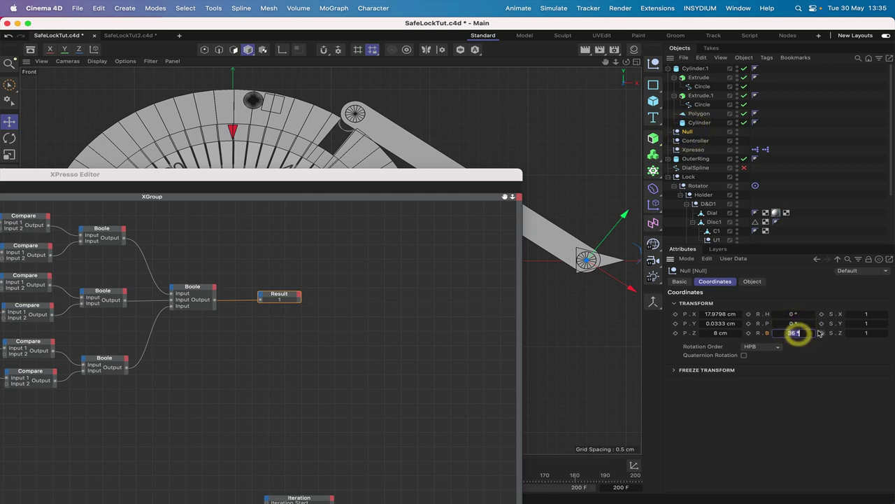
{"action": "type", "text": "0"}
{"action": "key", "text": "Return"}
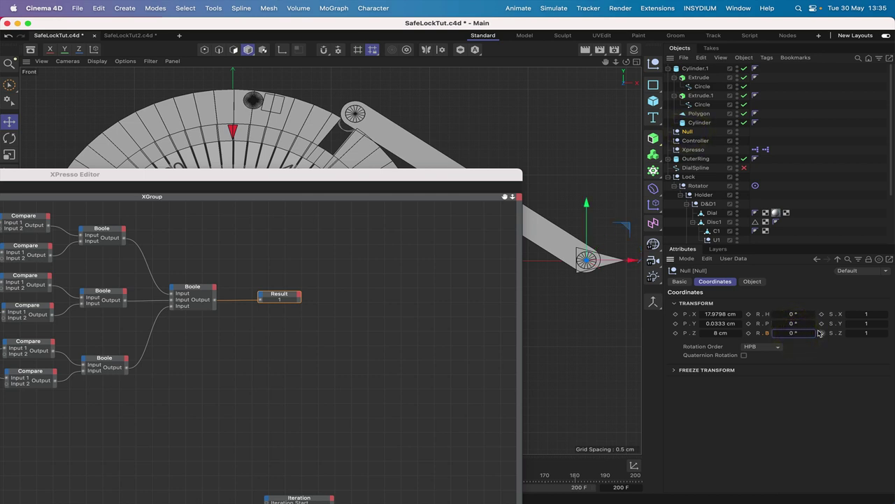
Step: Nest the Cylinder.1 lever hierarchy under the Null and rename the Null LockBarAssembly
{"action": "left_click_drag", "start_coordinate": [690, 136], "coordinate": [687, 71]}
{"action": "double_click", "coordinate": [689, 69]}
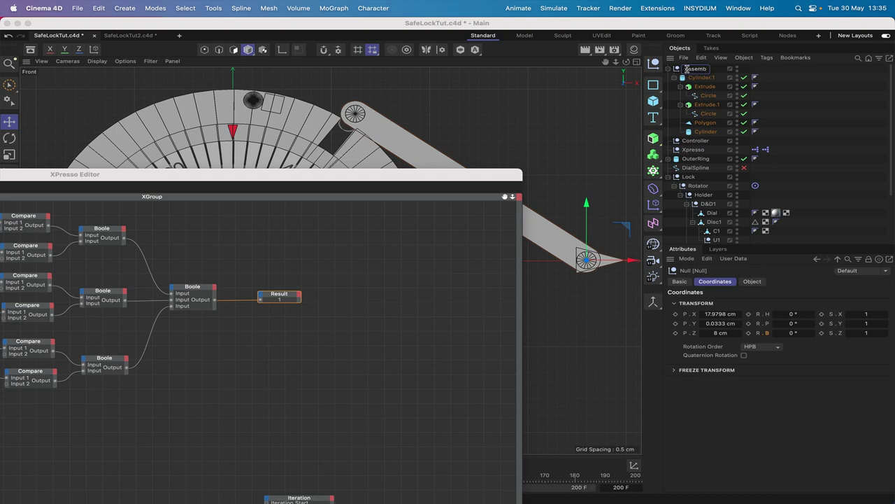
{"action": "key", "text": "Return"}
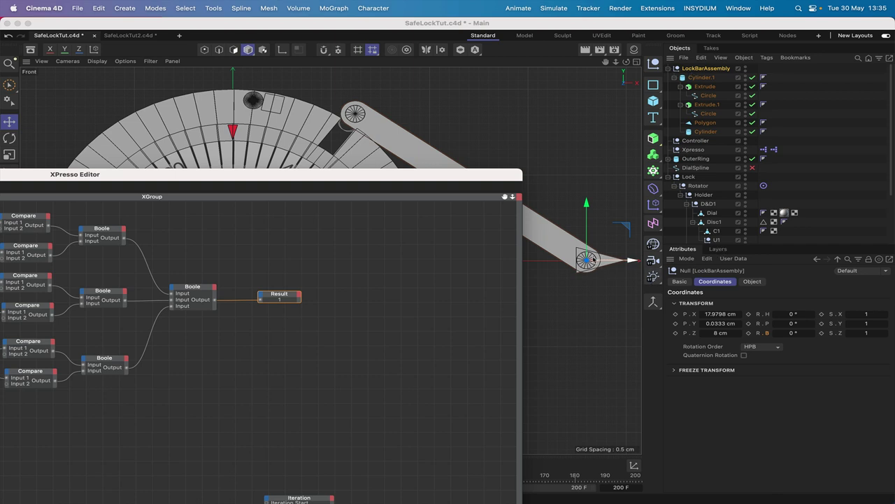
Step: Set LockBarAssembly's bank rotation (R.B) to -7° to swing the lever toward the discs
{"action": "left_click", "coordinate": [696, 70]}
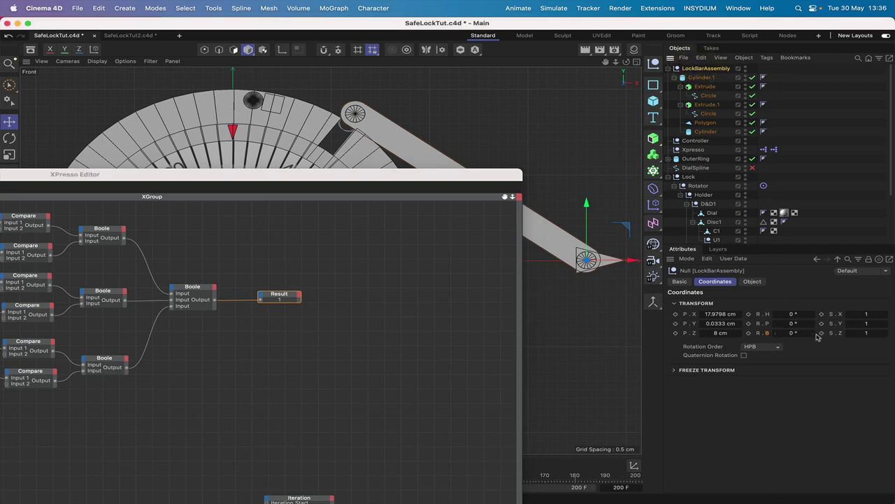
{"action": "left_click_drag", "start_coordinate": [815, 338], "coordinate": [776, 337]}
{"action": "left_click_drag", "start_coordinate": [775, 336], "coordinate": [527, 267]}
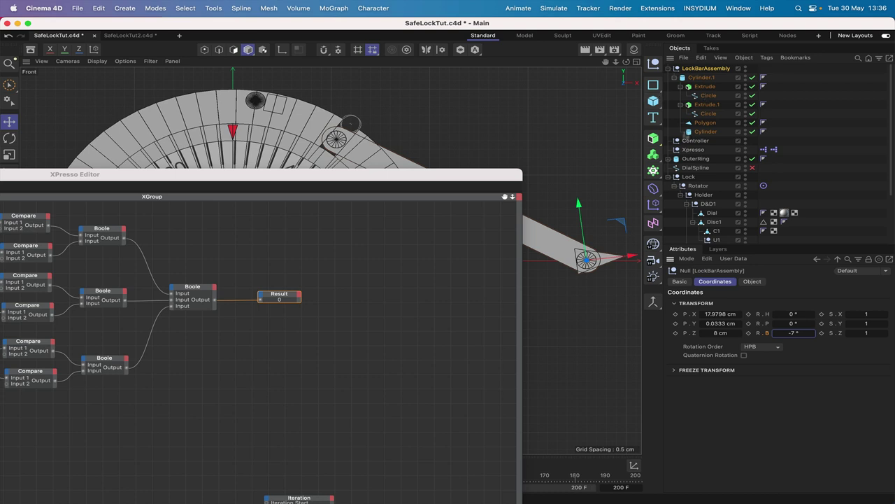
Step: Reset the lock through the Controller's Reset option, and return the Controller to Free
{"action": "left_click", "coordinate": [696, 140]}
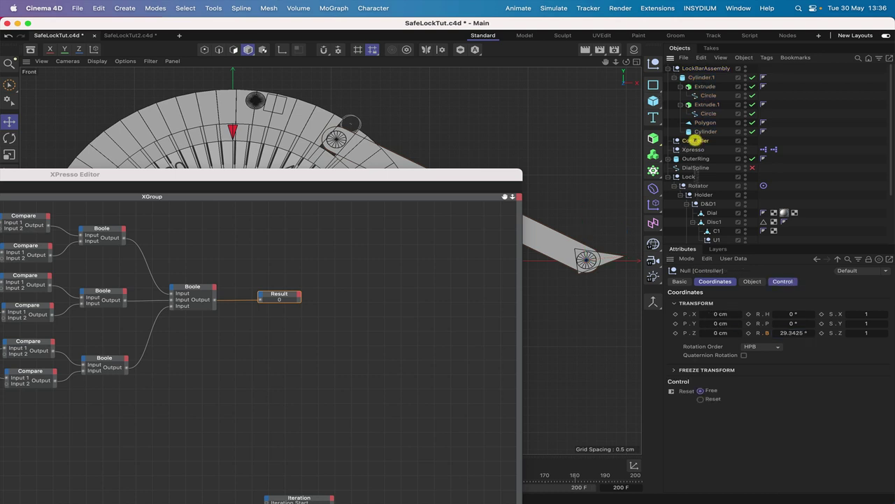
{"action": "left_click", "coordinate": [701, 398]}
{"action": "left_click", "coordinate": [701, 390]}
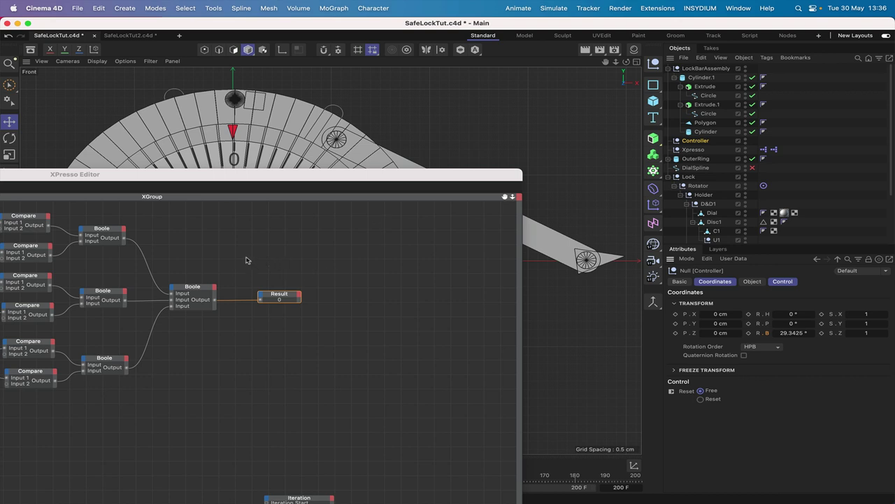
Step: Add a Python script node to the XGroup above the Result node
{"action": "right_click", "coordinate": [245, 260]}
{"action": "mouse_move", "coordinate": [266, 276]}
{"action": "mouse_move", "coordinate": [359, 281]}
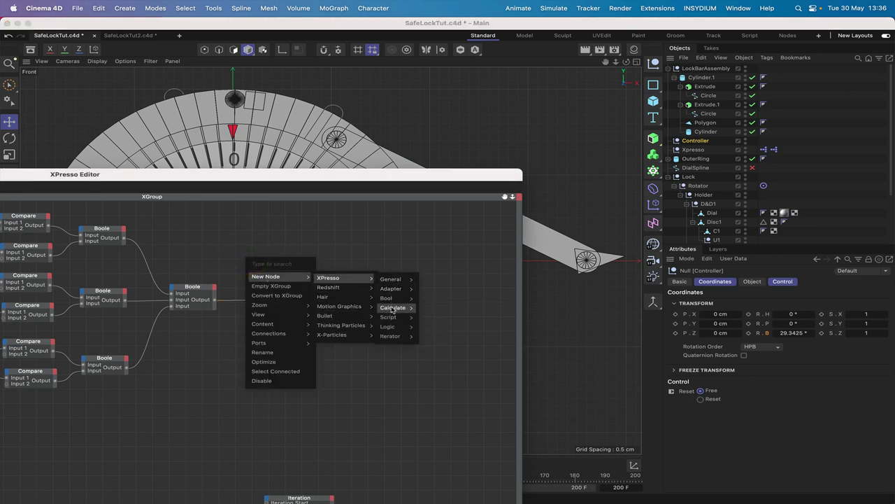
{"action": "mouse_move", "coordinate": [394, 319]}
{"action": "left_click", "coordinate": [432, 319]}
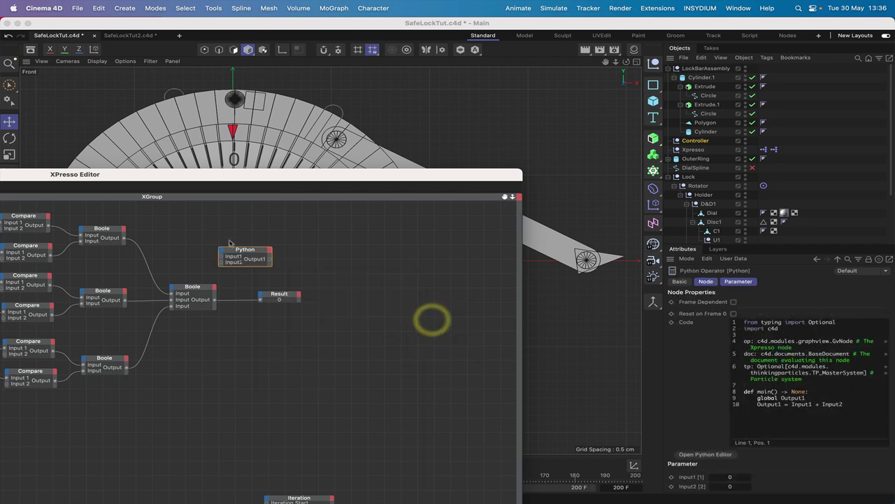
{"action": "left_click_drag", "start_coordinate": [239, 254], "coordinate": [258, 249]}
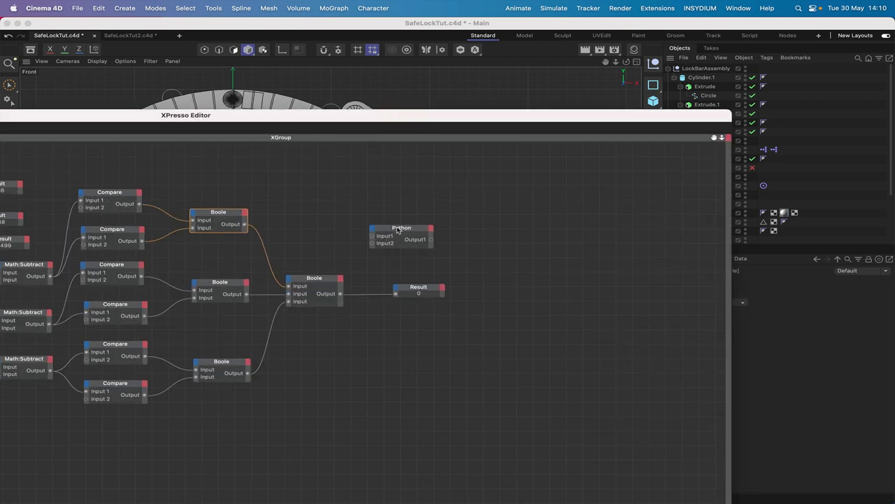
Step: Delete the Python node's default ports Input1, Input2 and Output1
{"action": "left_click", "coordinate": [397, 231]}
{"action": "left_click_drag", "start_coordinate": [524, 112], "coordinate": [457, 112]}
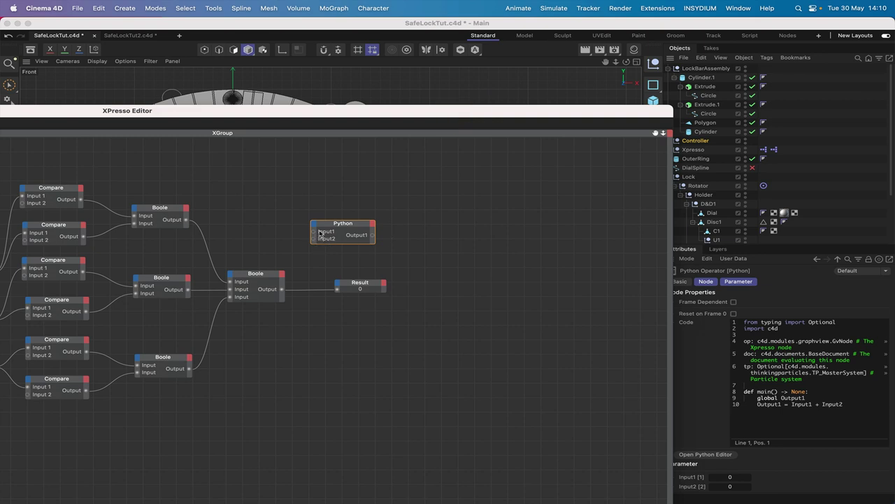
{"action": "right_click", "coordinate": [315, 233]}
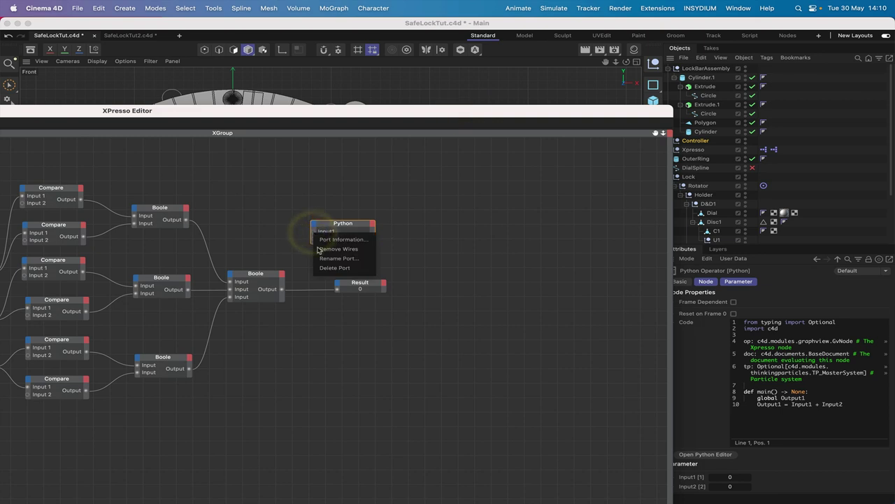
{"action": "left_click", "coordinate": [320, 267]}
{"action": "right_click", "coordinate": [315, 235]}
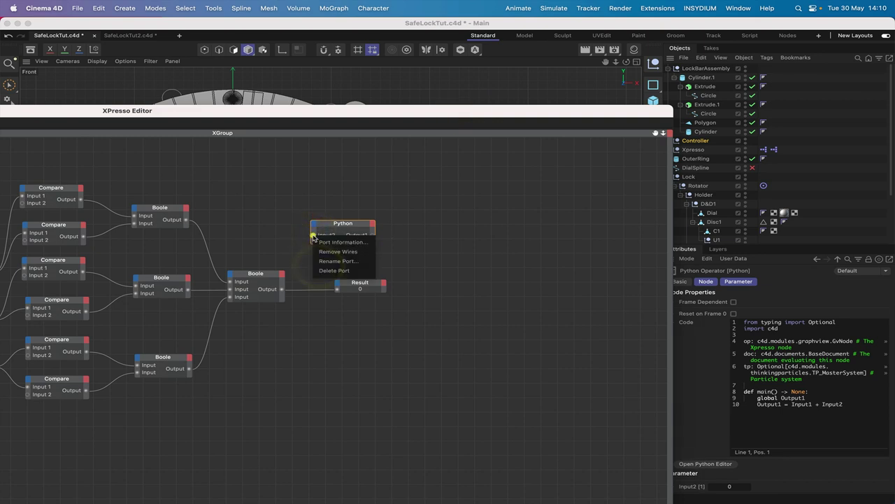
{"action": "left_click", "coordinate": [323, 269]}
{"action": "right_click", "coordinate": [371, 236]}
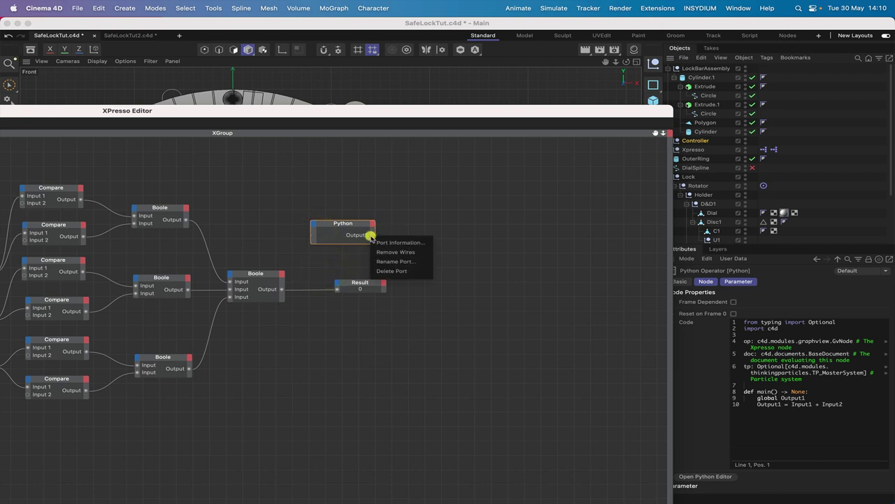
{"action": "left_click", "coordinate": [383, 272]}
Step: Add two Integer input ports and one Integer output port to the Python node
{"action": "left_click", "coordinate": [313, 225]}
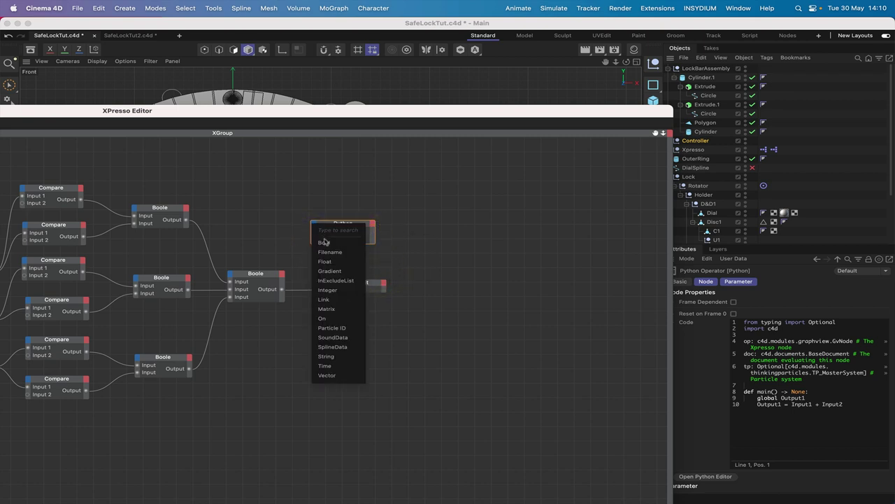
{"action": "left_click", "coordinate": [326, 290]}
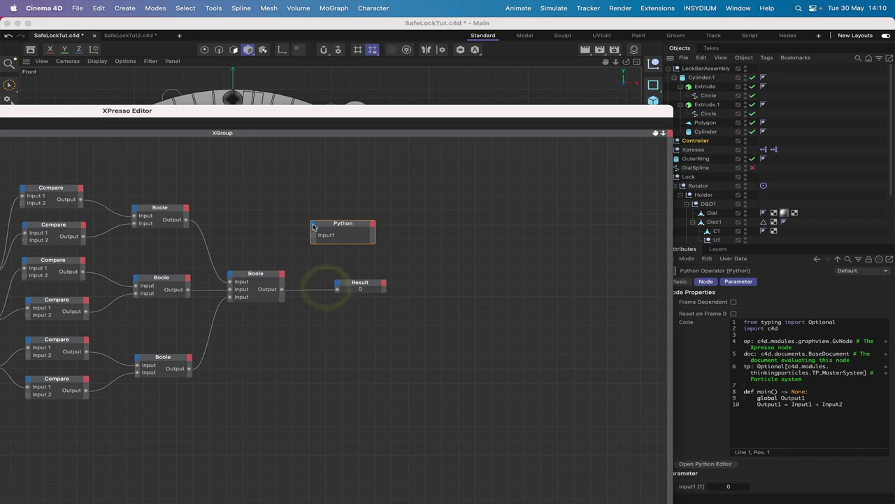
{"action": "left_click", "coordinate": [313, 225]}
{"action": "left_click", "coordinate": [326, 289]}
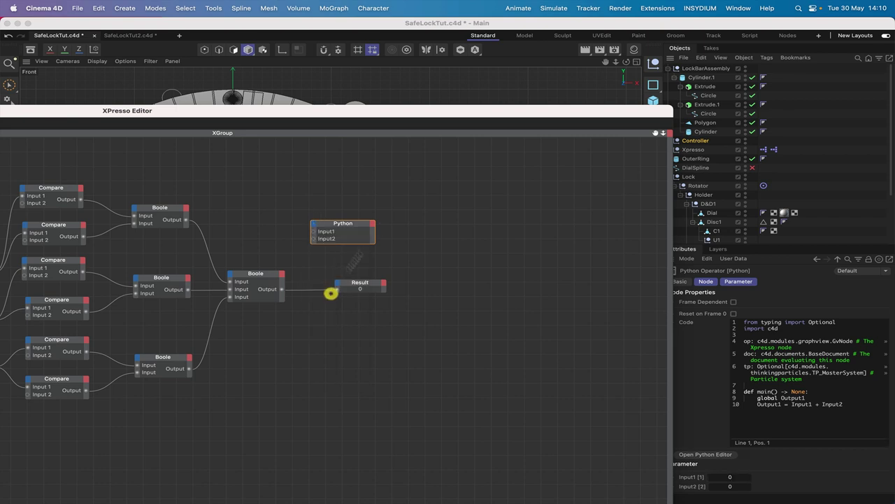
{"action": "left_click", "coordinate": [372, 226]}
{"action": "left_click", "coordinate": [387, 290]}
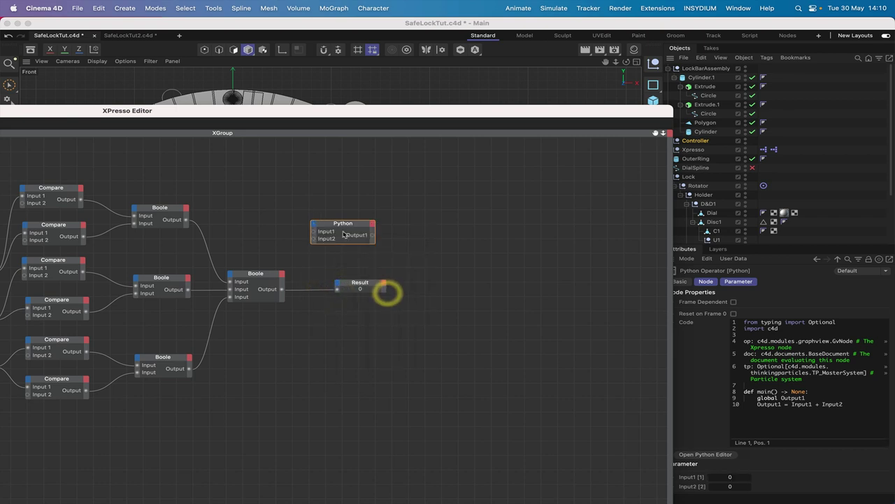
Step: Rename the Python node's two input ports frame and trigger
{"action": "right_click", "coordinate": [323, 235]}
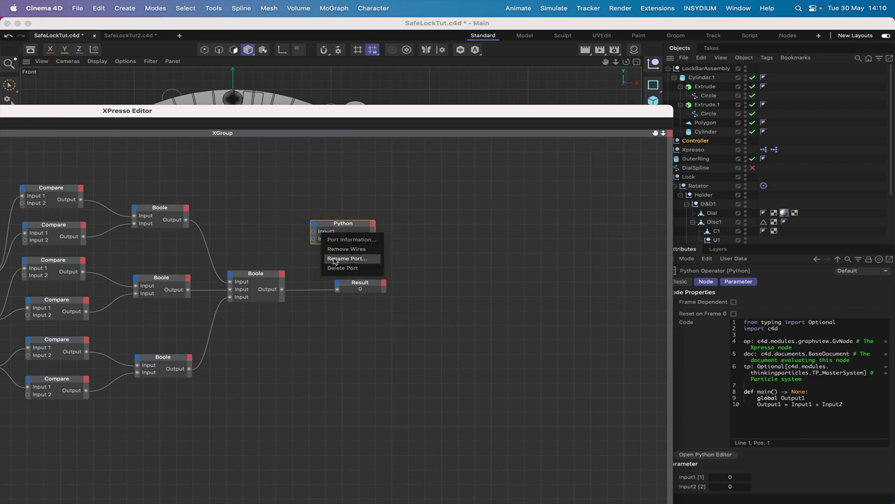
{"action": "left_click", "coordinate": [335, 260]}
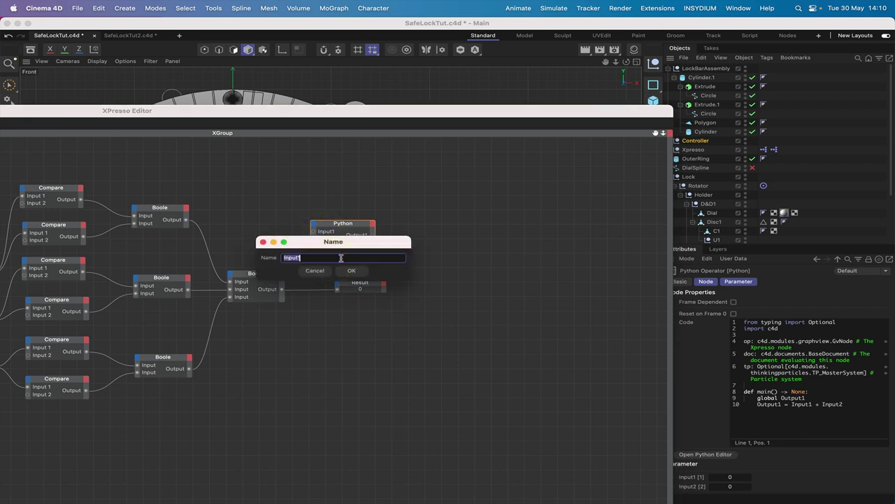
{"action": "type", "text": "frame"}
{"action": "key", "text": "Return"}
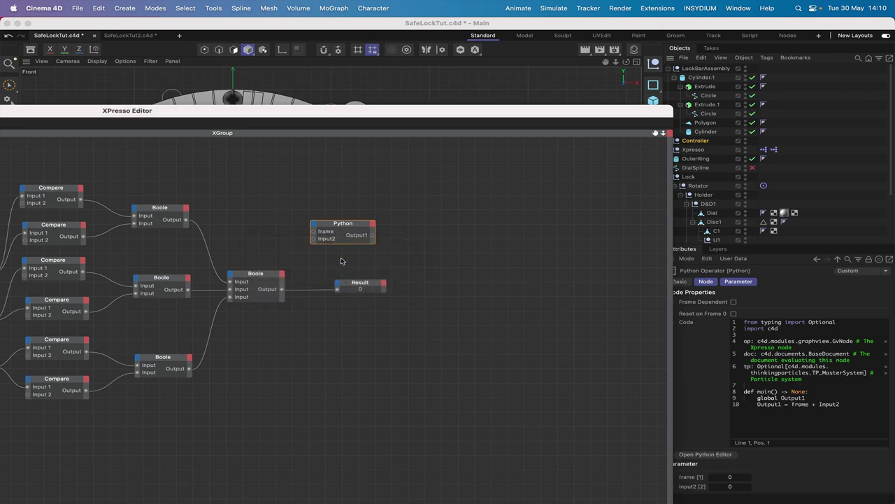
{"action": "right_click", "coordinate": [326, 241]}
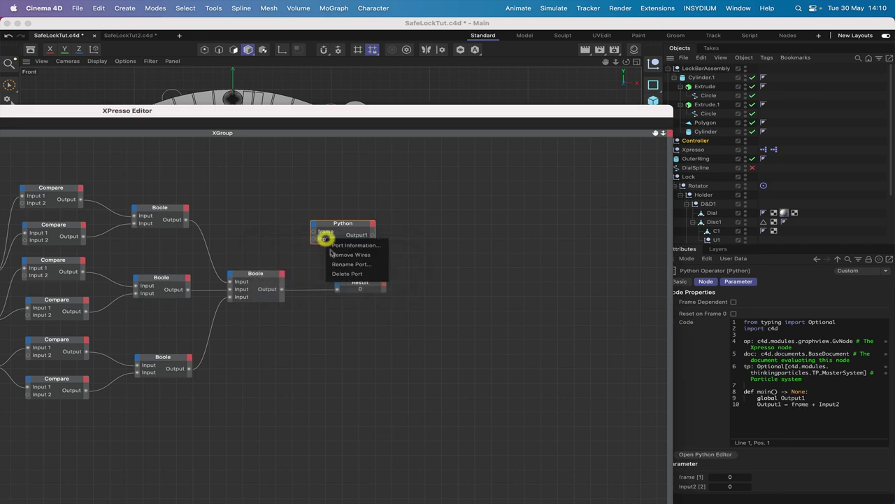
{"action": "left_click", "coordinate": [336, 261]}
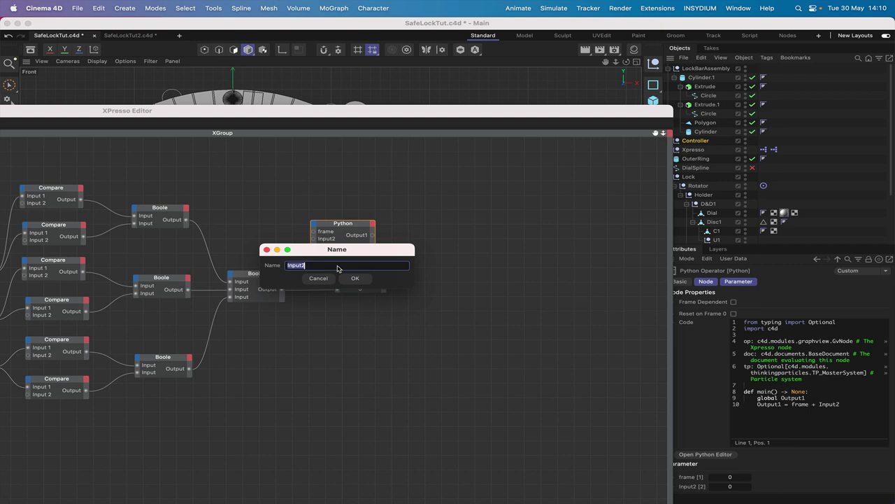
{"action": "type", "text": "ti"}
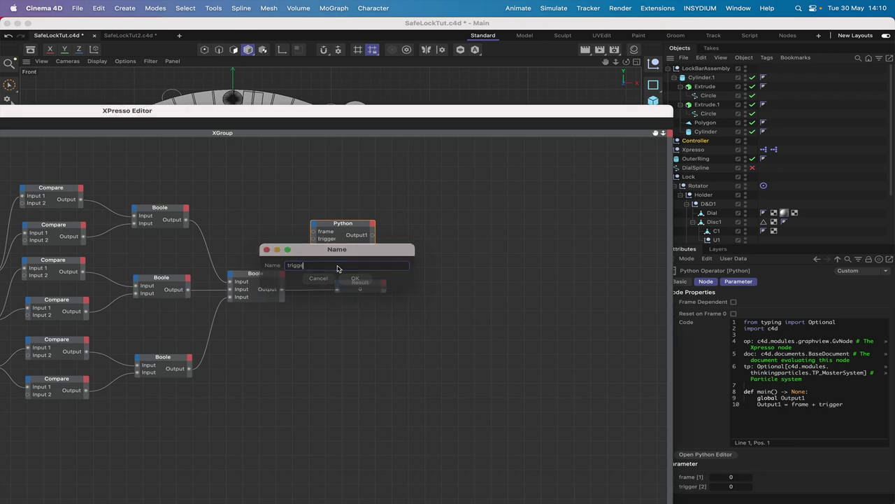
{"action": "key", "text": "Return"}
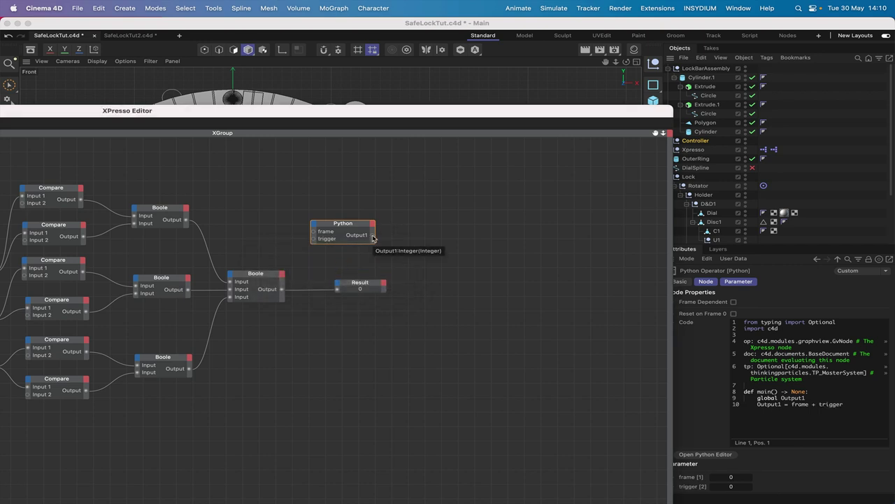
Step: Rename the Python node's output port start and shift the node slightly up, away from the Result node
{"action": "right_click", "coordinate": [373, 239]}
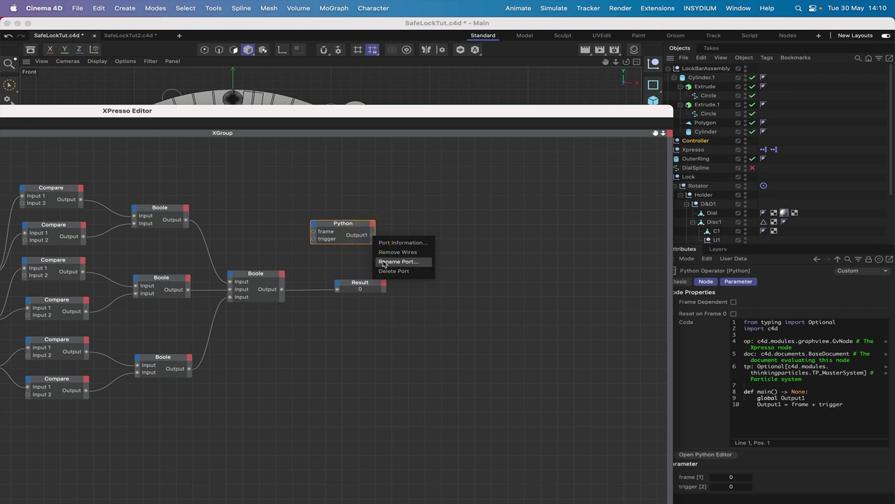
{"action": "left_click", "coordinate": [383, 262]}
{"action": "type", "text": "tart"}
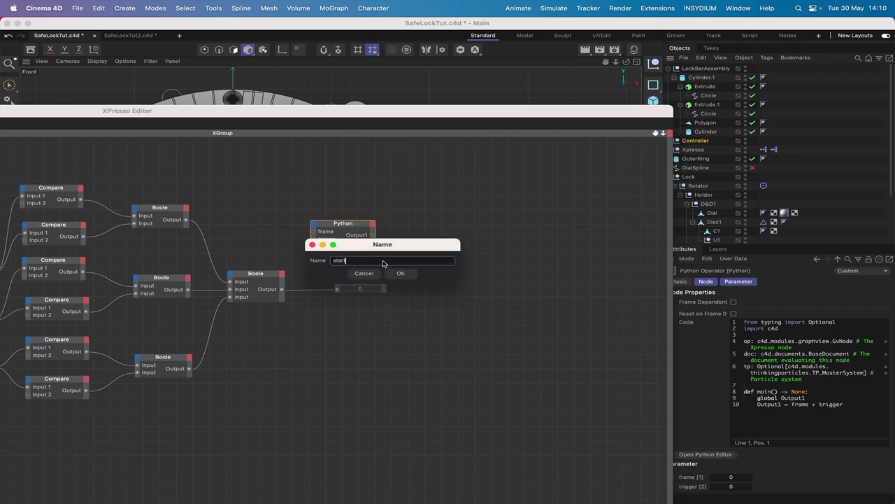
{"action": "type", "text": "art"}
{"action": "key", "text": "Return"}
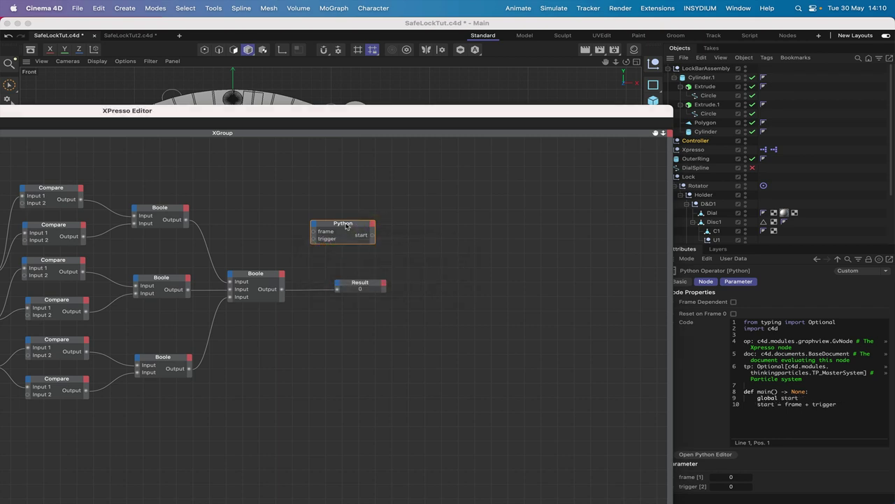
{"action": "left_click_drag", "start_coordinate": [346, 225], "coordinate": [366, 210]}
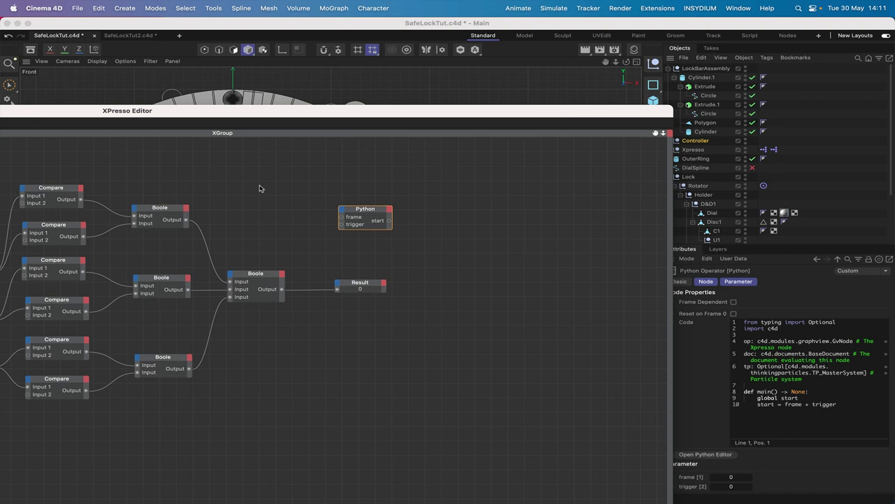
Step: Add a Time node to the XGroup and place it above the Boole nodes
{"action": "right_click", "coordinate": [170, 178]}
{"action": "mouse_move", "coordinate": [203, 196]}
{"action": "mouse_move", "coordinate": [266, 197]}
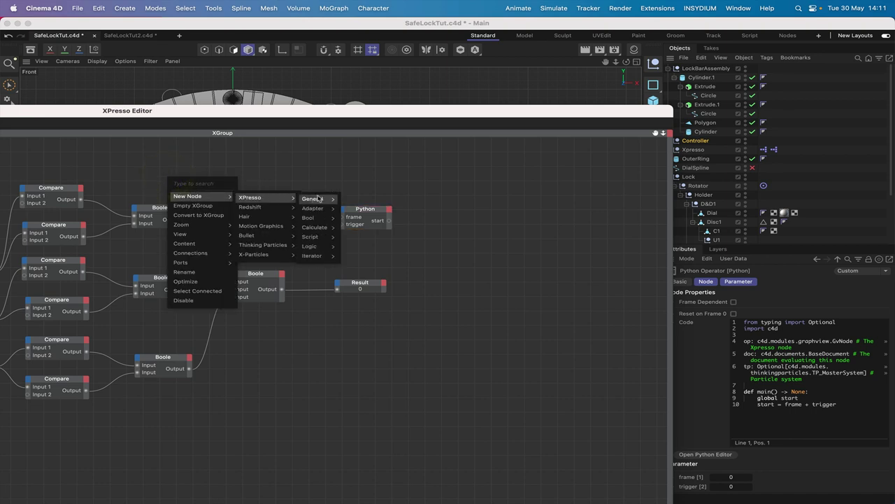
{"action": "mouse_move", "coordinate": [319, 199]}
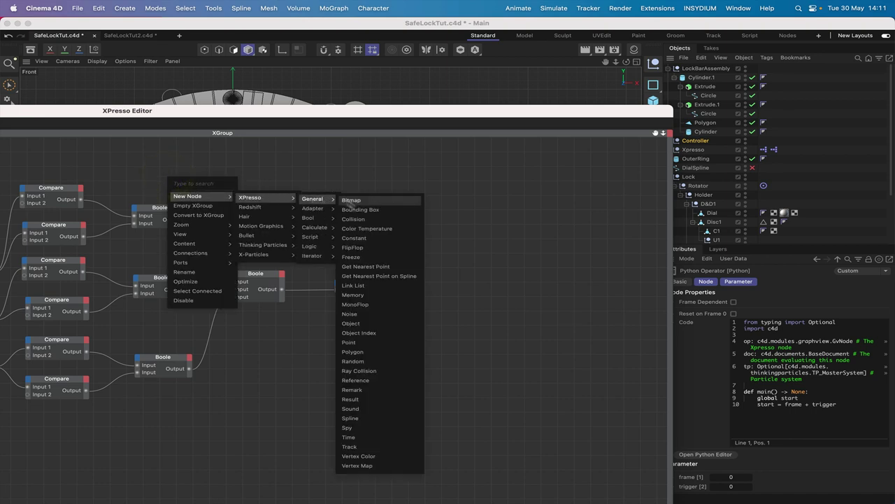
{"action": "left_click", "coordinate": [358, 437]}
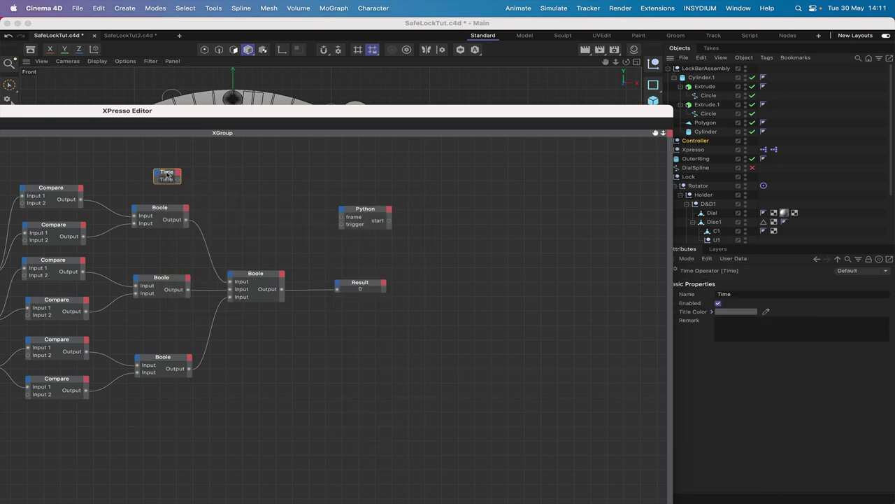
{"action": "left_click_drag", "start_coordinate": [167, 175], "coordinate": [235, 172]}
Step: Add a Frame output to the Time node and connect it to the Python node's frame input, aligning the two nodes
{"action": "left_click", "coordinate": [245, 170]}
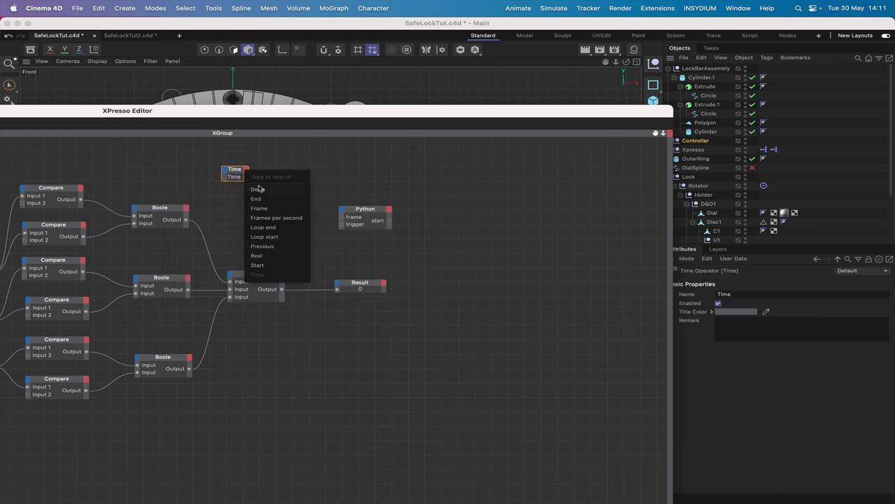
{"action": "left_click", "coordinate": [259, 207]}
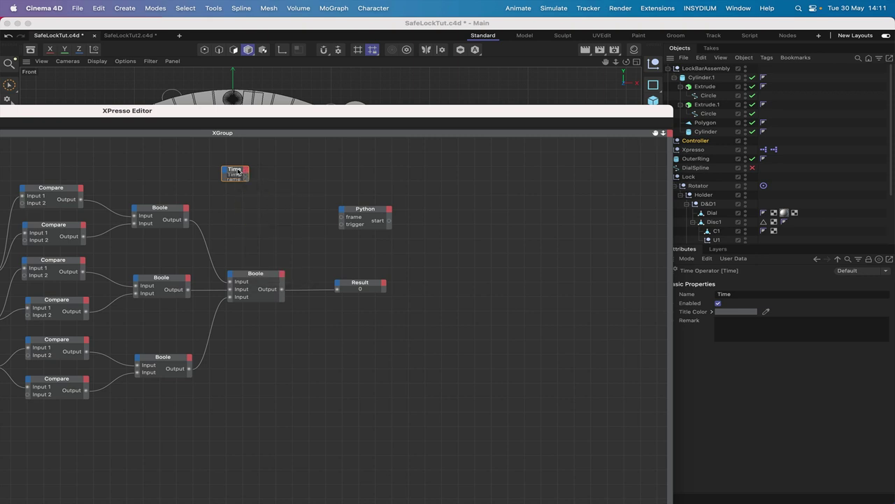
{"action": "left_click", "coordinate": [247, 188]}
{"action": "left_click_drag", "start_coordinate": [242, 185], "coordinate": [260, 173]}
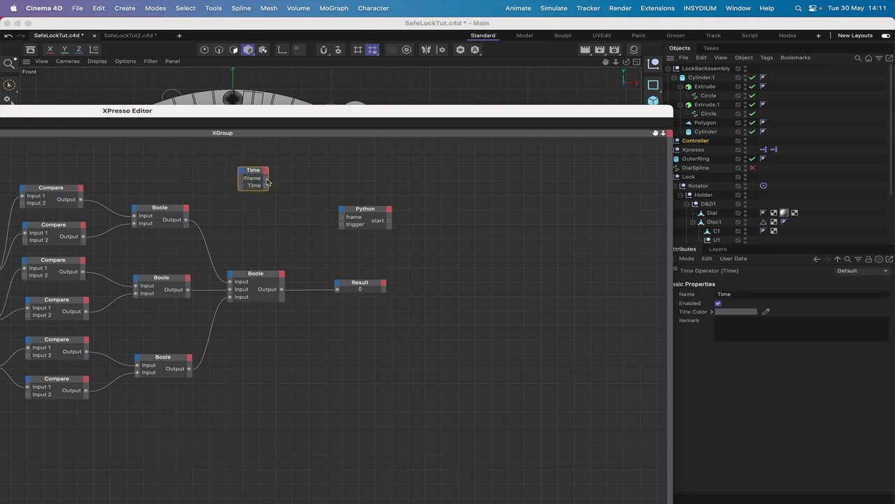
{"action": "left_click_drag", "start_coordinate": [267, 180], "coordinate": [374, 172]}
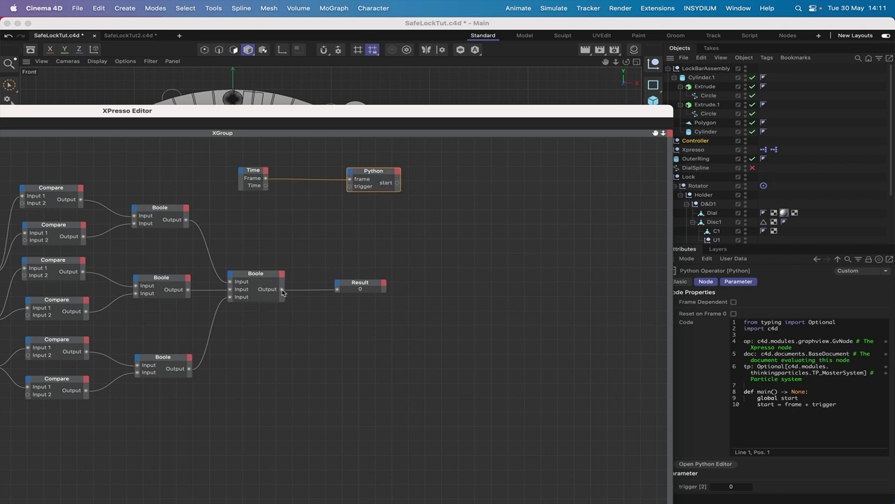
Step: Connect the output of the final three-input Boole node to the Python node's trigger input
{"action": "left_click_drag", "start_coordinate": [282, 290], "coordinate": [350, 187]}
{"action": "left_click", "coordinate": [350, 187]}
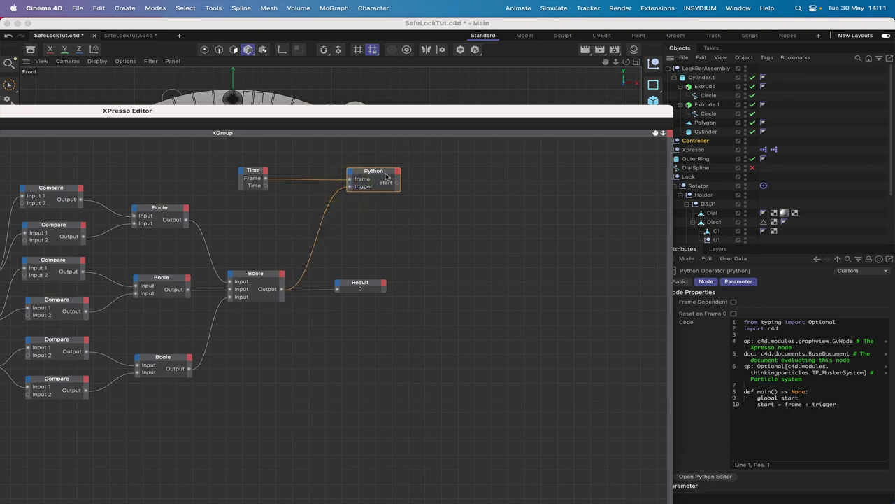
{"action": "left_click", "coordinate": [385, 177]}
Step: Switch to the Script layout and clear the old Python errors from the console
{"action": "left_click_drag", "start_coordinate": [573, 110], "coordinate": [457, 52]}
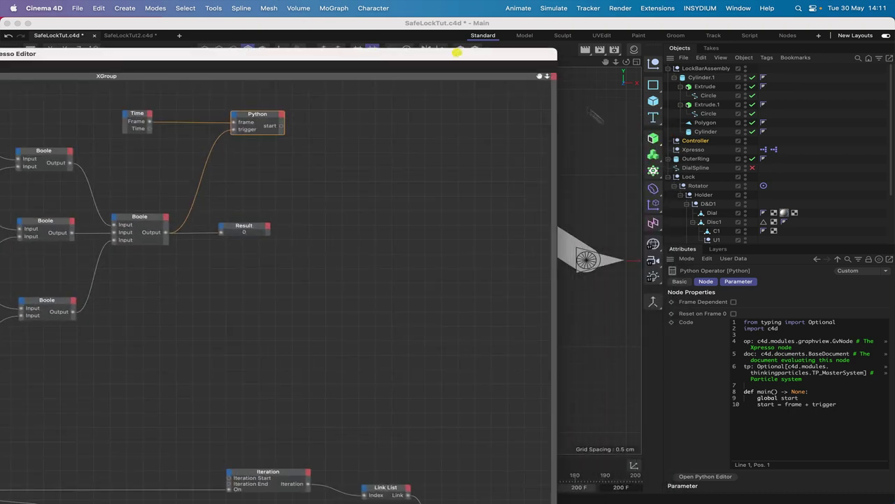
{"action": "left_click", "coordinate": [750, 35]}
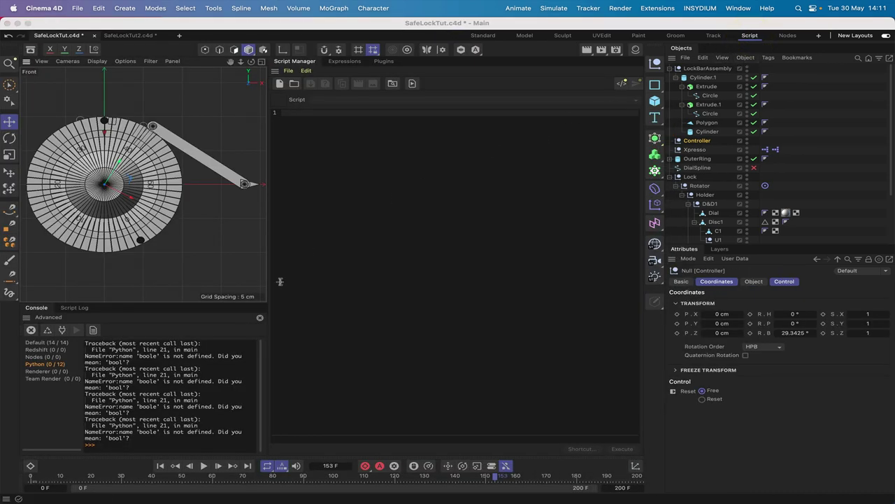
{"action": "left_click", "coordinate": [260, 317]}
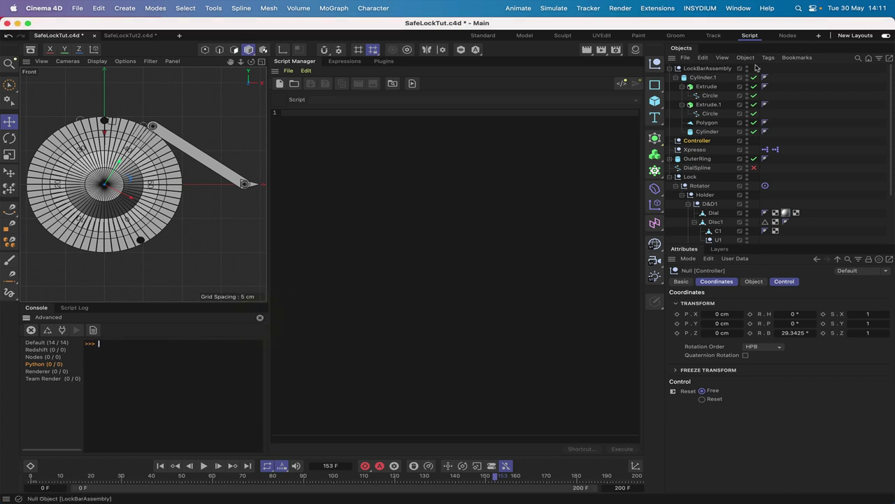
Step: Reopen the Xpresso object's node graph and open the Python node's code in the Python editor, keeping the script area unobstructed
{"action": "double_click", "coordinate": [776, 149]}
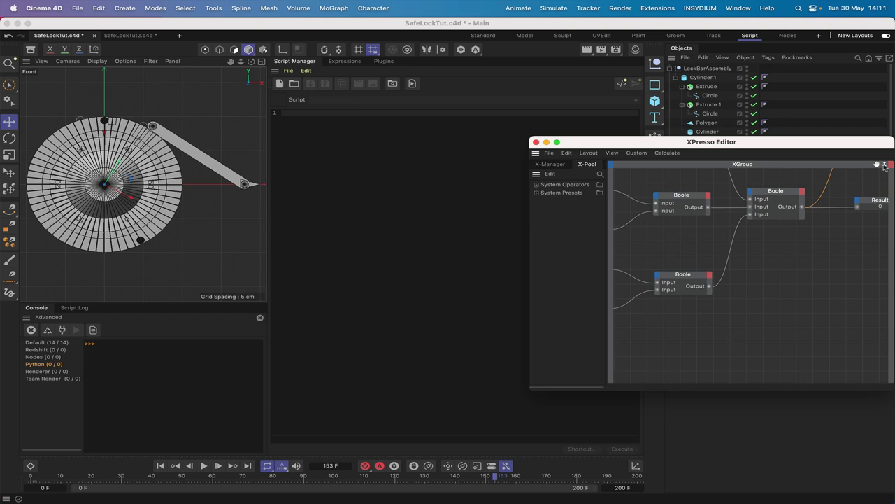
{"action": "left_click_drag", "start_coordinate": [885, 166], "coordinate": [803, 206]}
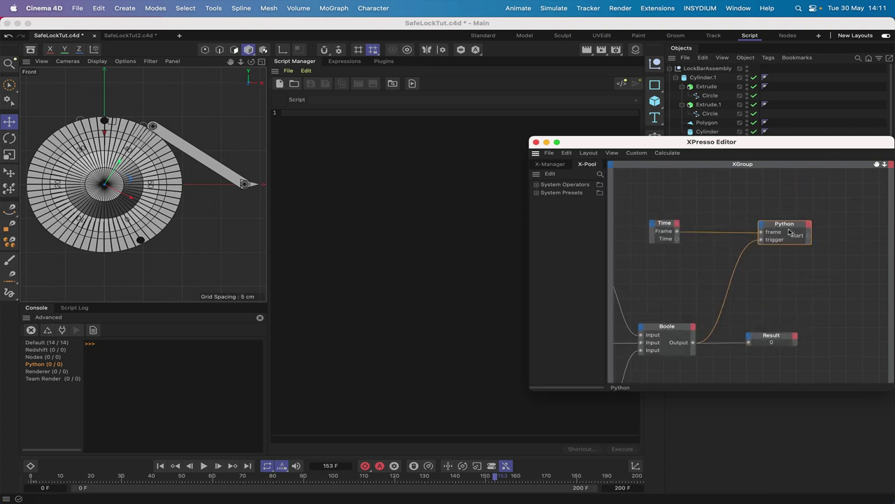
{"action": "left_click", "coordinate": [789, 233]}
{"action": "left_click", "coordinate": [707, 475]}
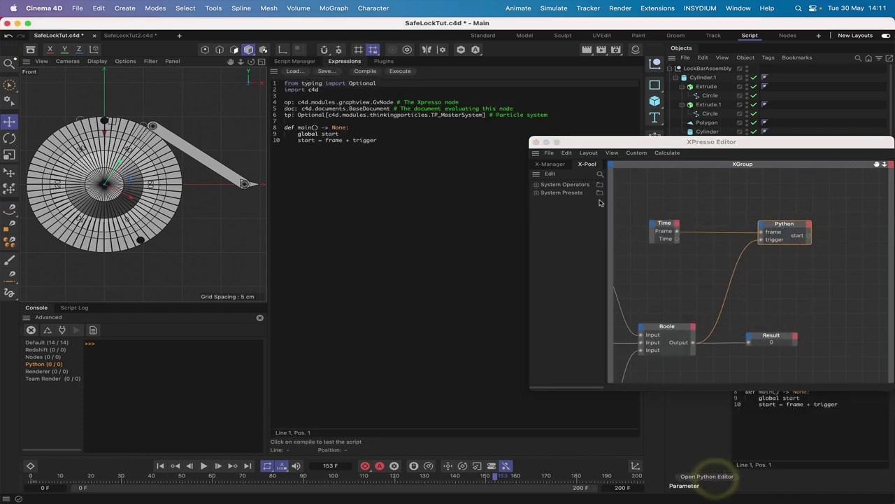
{"action": "left_click_drag", "start_coordinate": [588, 144], "coordinate": [1, 218]}
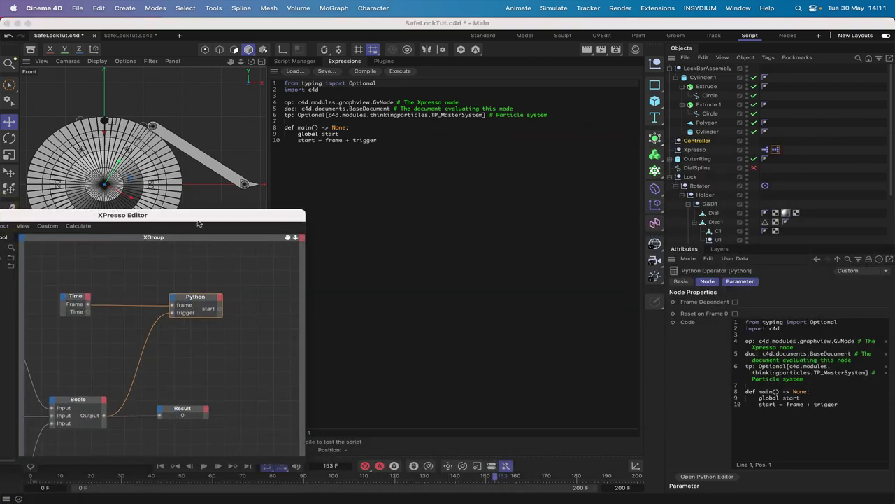
{"action": "left_click_drag", "start_coordinate": [198, 223], "coordinate": [85, 143]}
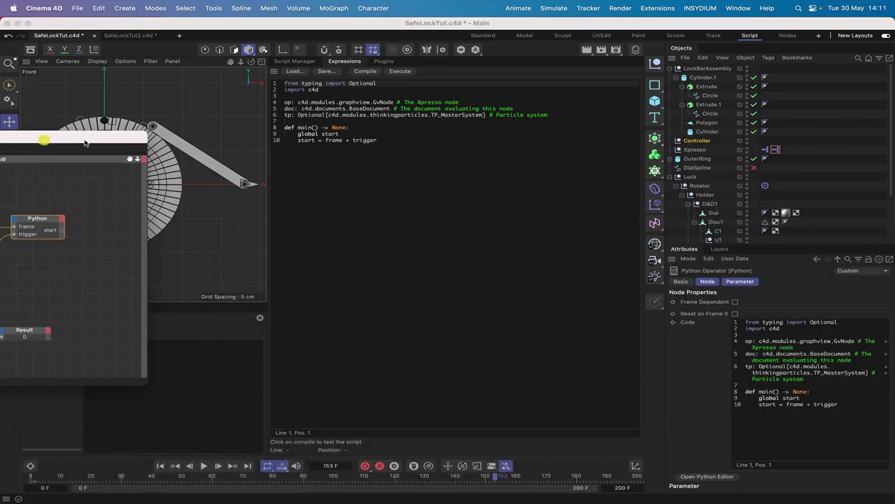
Step: Delete the line "start = frame + trigger" and add boole to the global declaration in main()
{"action": "left_click", "coordinate": [387, 139]}
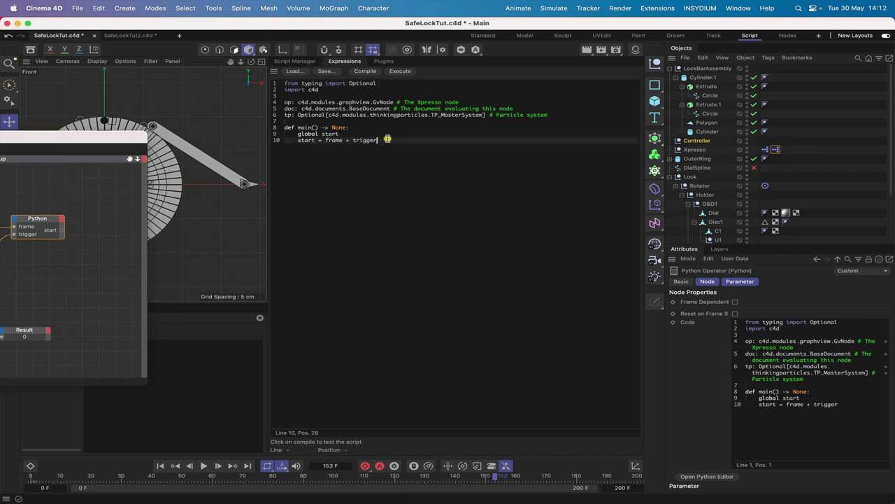
{"action": "left_click_drag", "start_coordinate": [387, 140], "coordinate": [299, 140]}
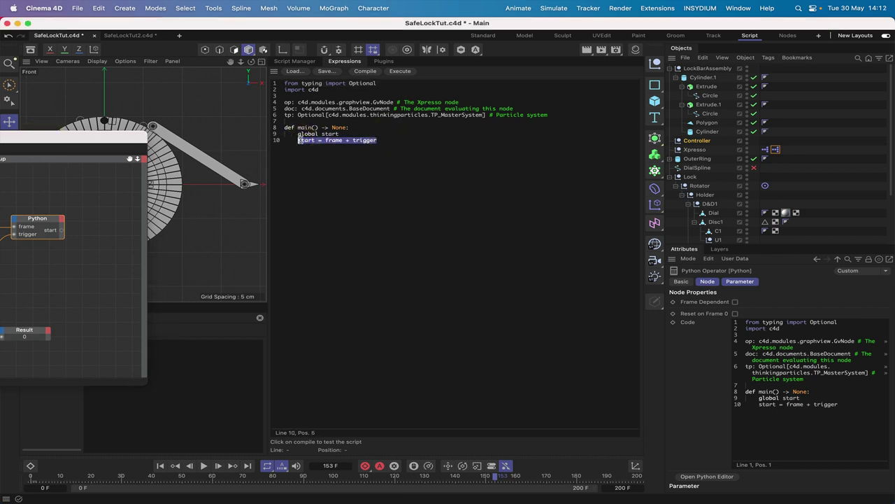
{"action": "key", "text": "BackSpace"}
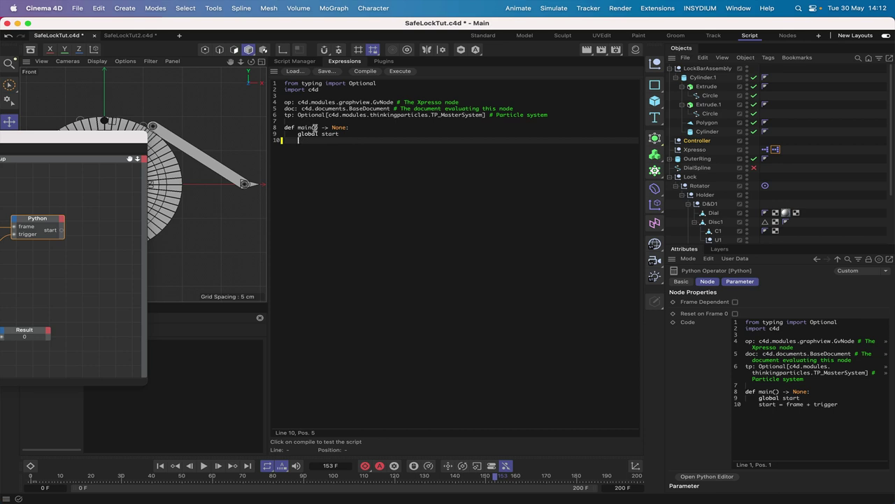
{"action": "left_click", "coordinate": [343, 134]}
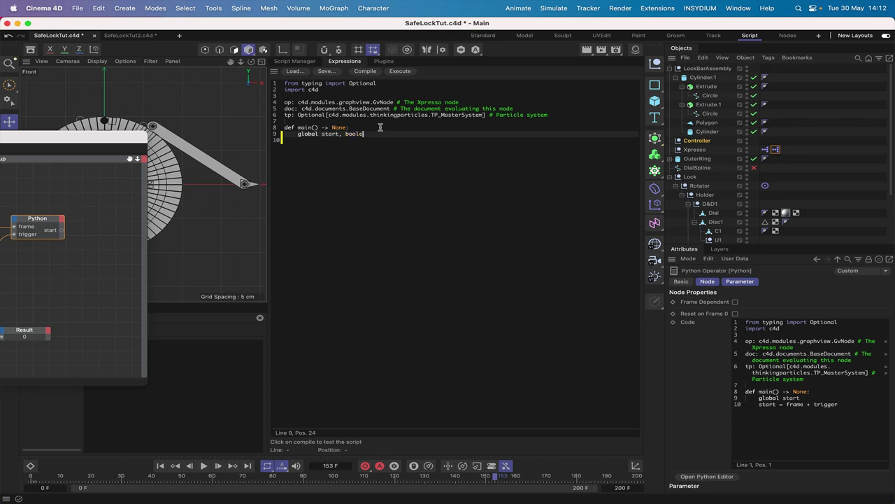
Step: Add an "if frame == 0:" block to main() that sets boole = [] and start = 0
{"action": "key", "text": "Return"}
{"action": "key", "text": "Return"}
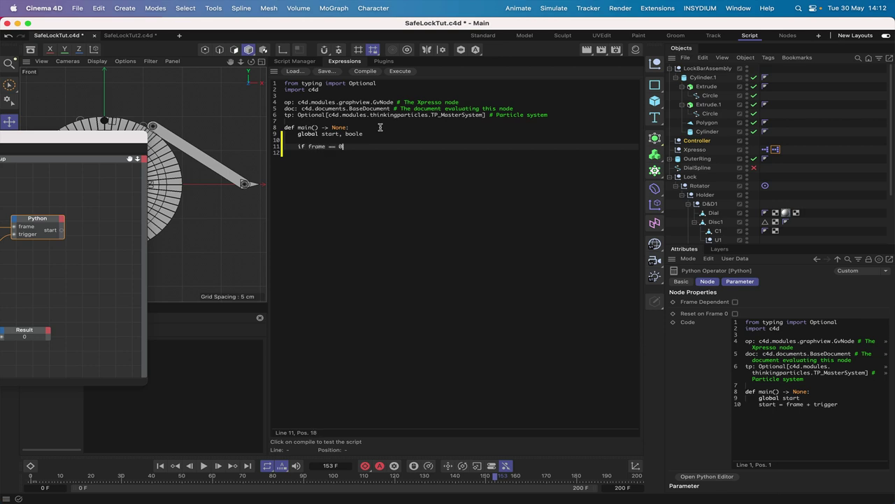
{"action": "key", "text": "Return"}
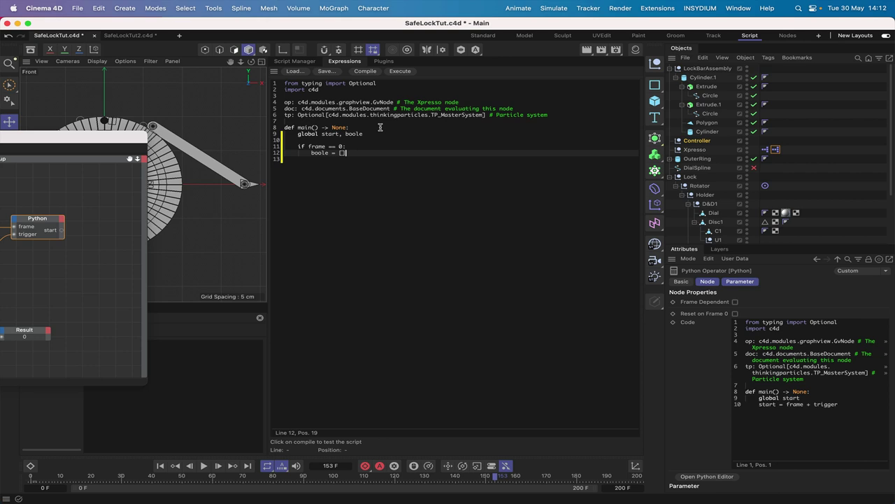
{"action": "type", "text": "boole = []"}
{"action": "key", "text": "Return"}
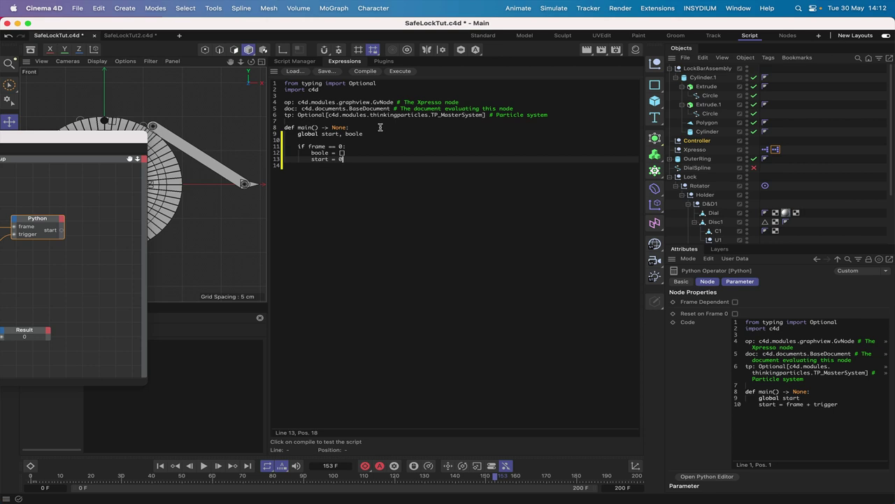
{"action": "type", "text": "start = 0"}
{"action": "key", "text": "Return"}
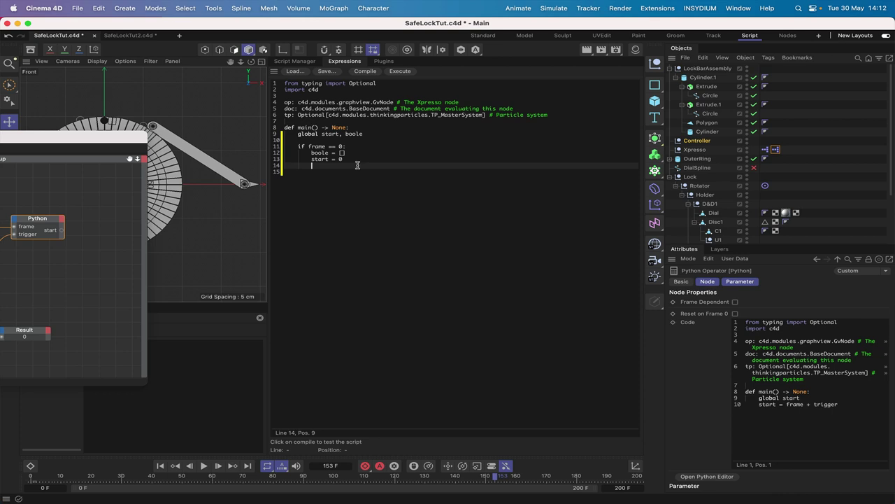
Step: Add an "if trigger == 1:" block with a nested "if len(boole) < 1:" that runs boole.append(1)
{"action": "key", "text": "Return"}
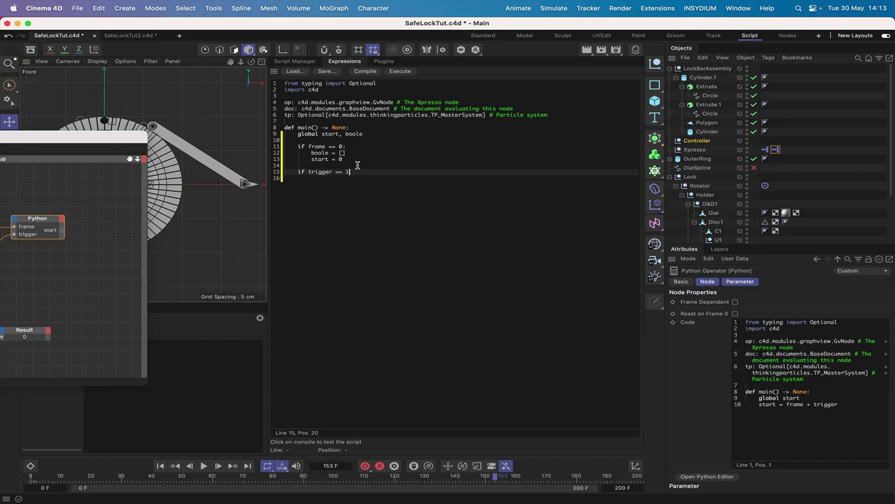
{"action": "type", "text": ":"}
{"action": "left_click_drag", "start_coordinate": [82, 137], "coordinate": [265, 63]}
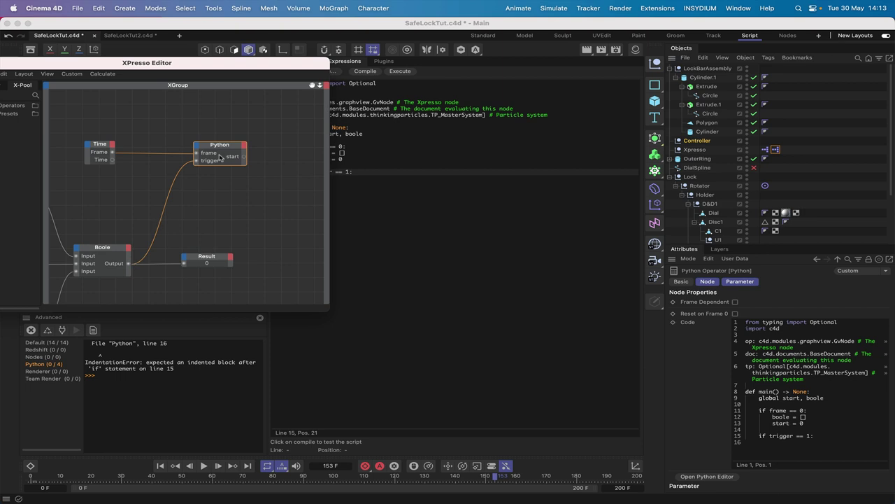
{"action": "left_click_drag", "start_coordinate": [263, 64], "coordinate": [130, 52]}
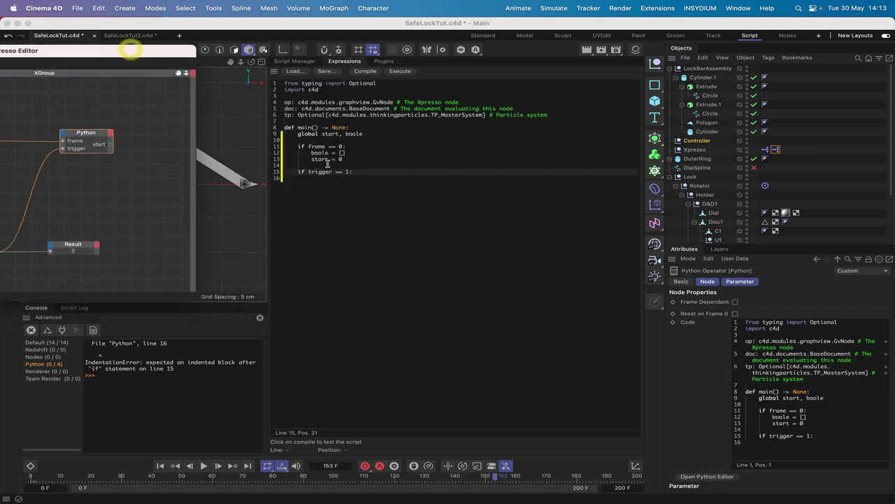
{"action": "left_click", "coordinate": [355, 172]}
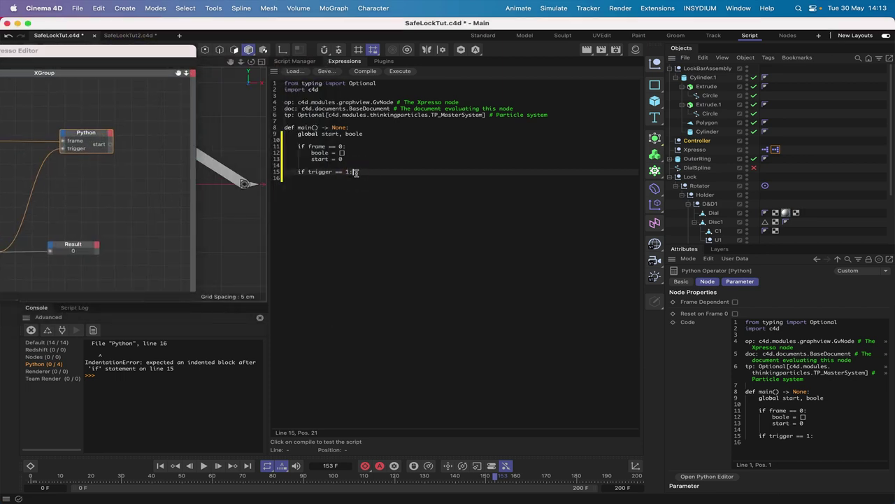
{"action": "key", "text": "Return"}
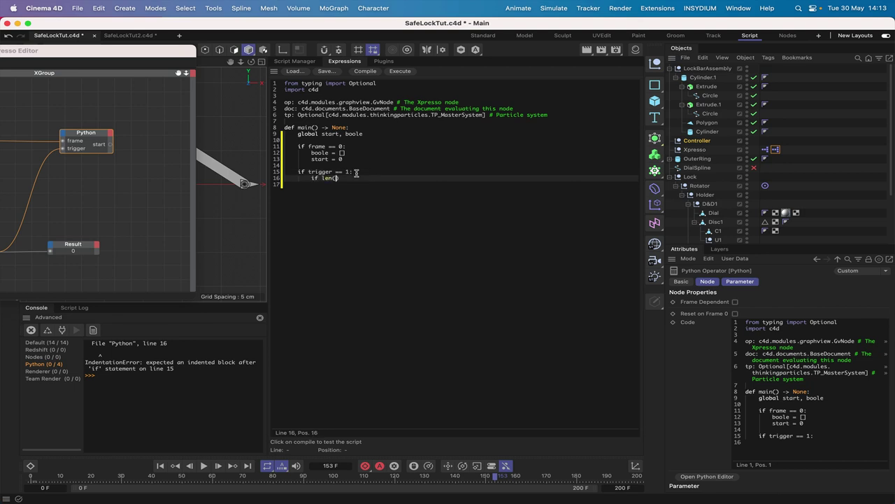
{"action": "type", "text": "if len(boole):"}
{"action": "key", "text": "Return"}
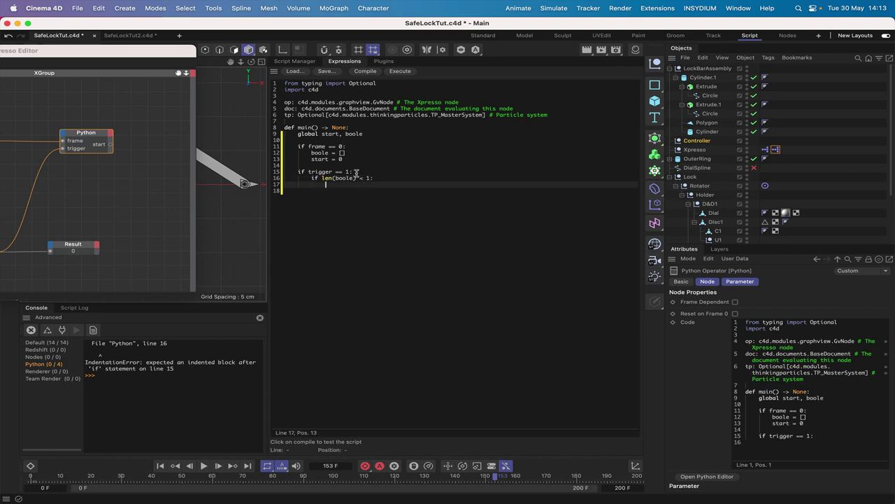
{"action": "type", "text": "boole.ap"}
{"action": "key", "text": "Return"}
{"action": "key", "text": "Return"}
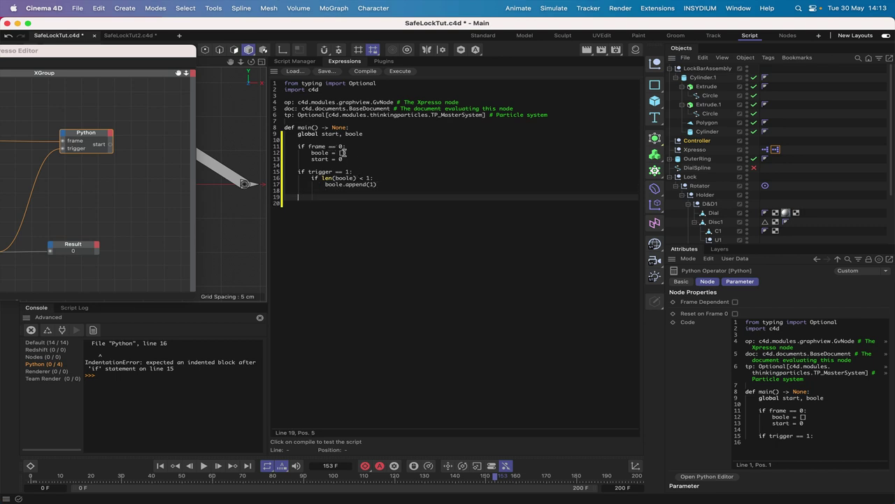
Step: Below the trigger block, add "if len(boole) == 1:" at main() level with start = 1 inside it
{"action": "left_click", "coordinate": [391, 184]}
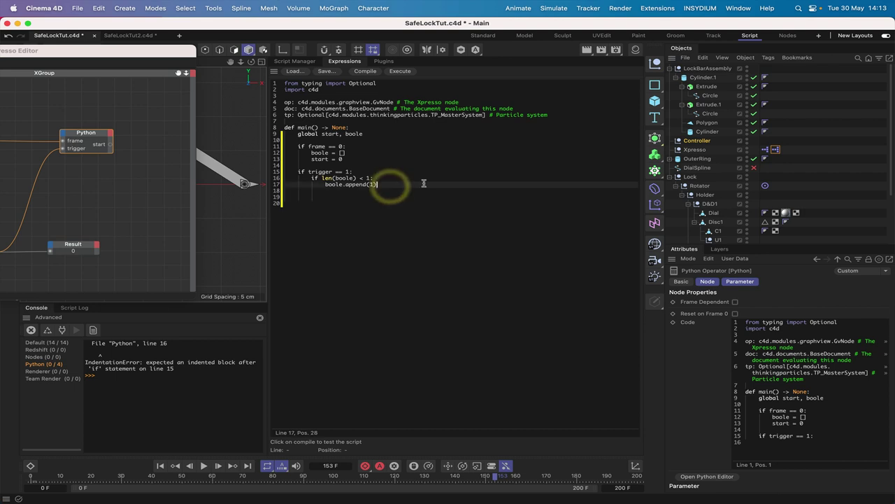
{"action": "key", "text": "Return"}
{"action": "key", "text": "Return"}
{"action": "key", "text": "BackSpace"}
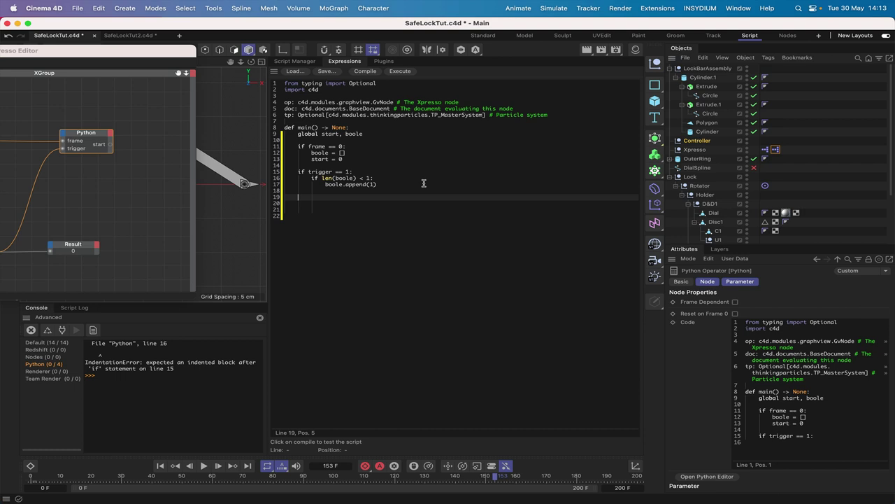
{"action": "type", "text": "if len(boole) == 1:"}
{"action": "key", "text": "Return"}
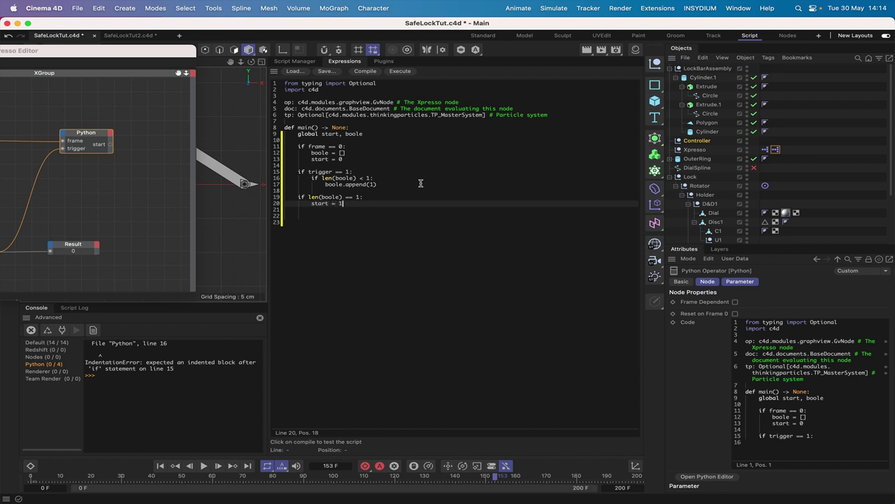
Step: Add an "else:" branch with start = 0 and return to the XPresso graph to apply the code
{"action": "key", "text": "Return"}
{"action": "key", "text": "Return"}
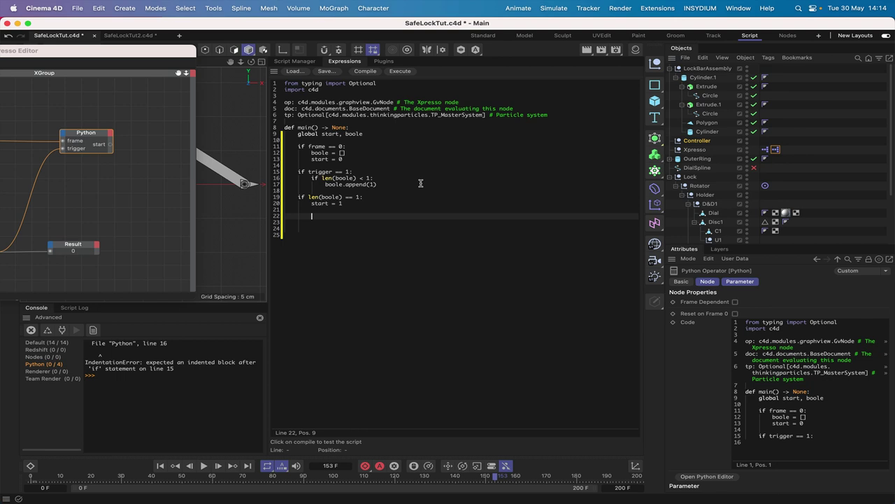
{"action": "type", "text": "else:"}
{"action": "key", "text": "Return"}
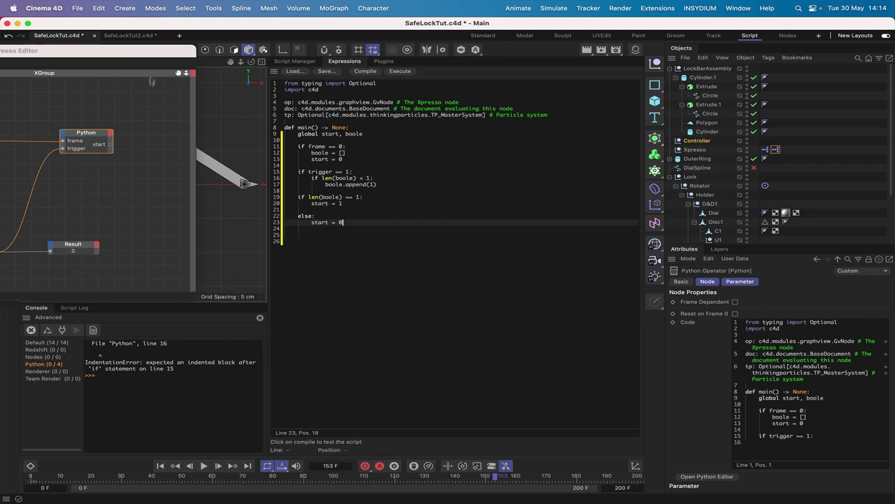
{"action": "left_click_drag", "start_coordinate": [160, 54], "coordinate": [241, 31]}
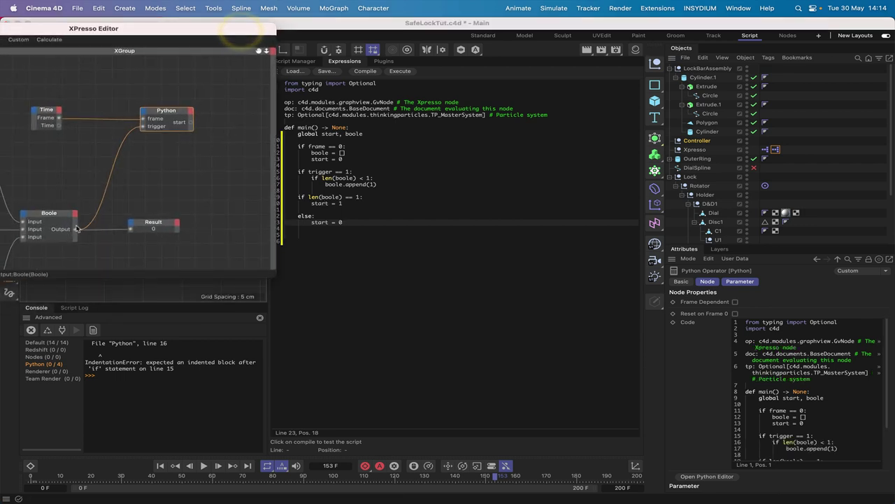
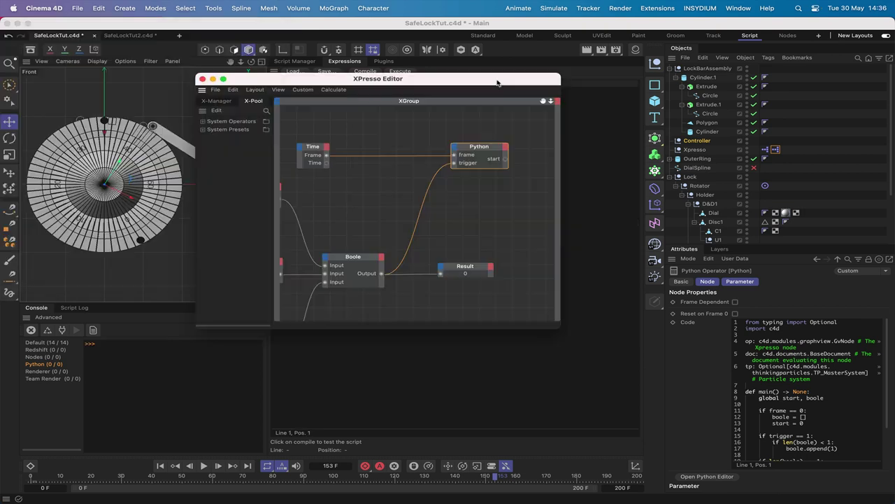
Step: Enlarge the XPresso Editor and add a logic Compare node in the empty area below the Result node
{"action": "left_click_drag", "start_coordinate": [496, 81], "coordinate": [344, 85]}
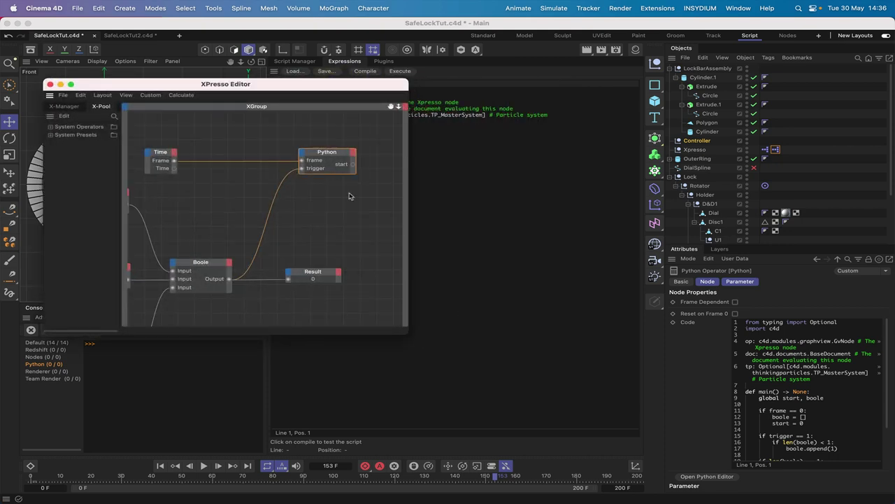
{"action": "left_click", "coordinate": [71, 84]}
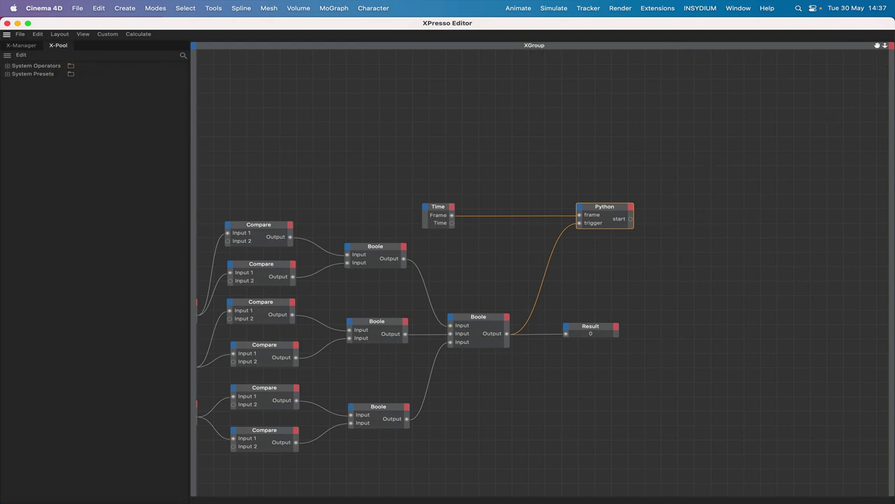
{"action": "left_click_drag", "start_coordinate": [877, 45], "coordinate": [829, 69]}
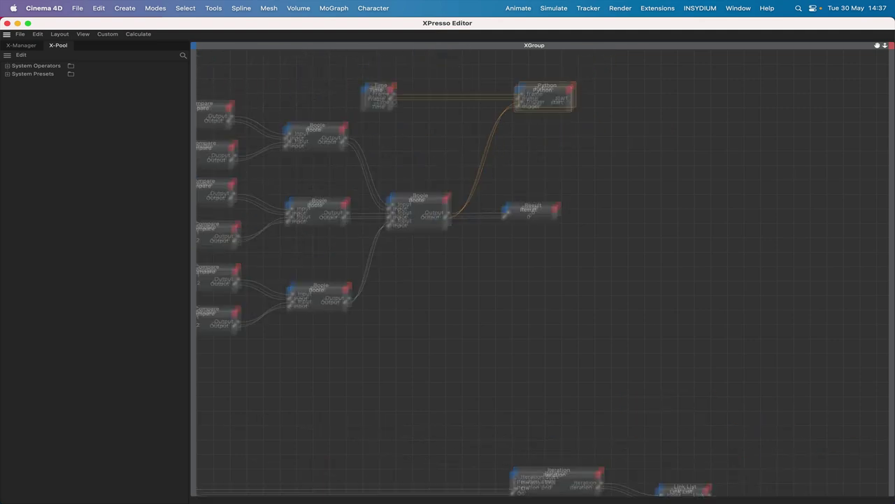
{"action": "right_click", "coordinate": [542, 288]}
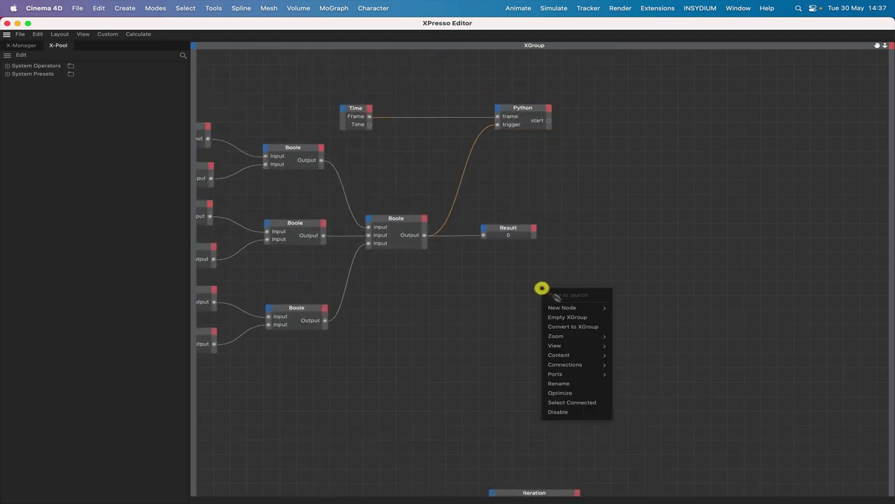
{"action": "mouse_move", "coordinate": [567, 308]}
{"action": "mouse_move", "coordinate": [625, 309]}
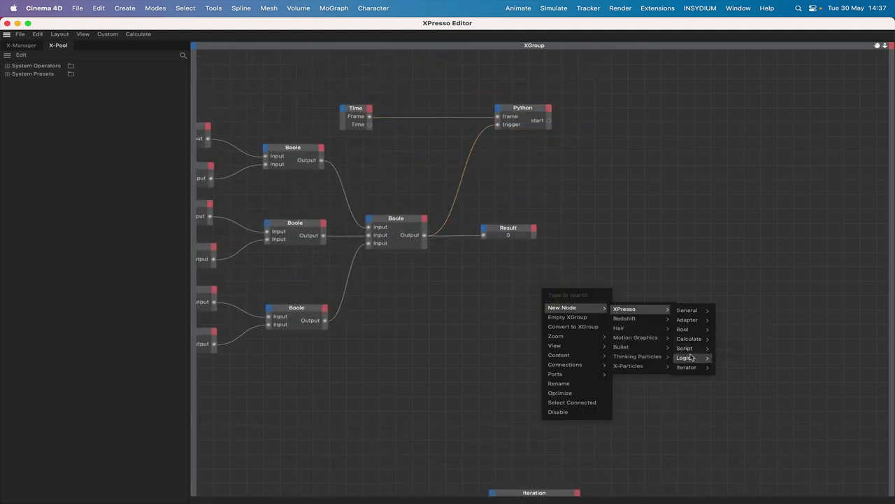
{"action": "mouse_move", "coordinate": [691, 358]}
{"action": "left_click", "coordinate": [733, 357]}
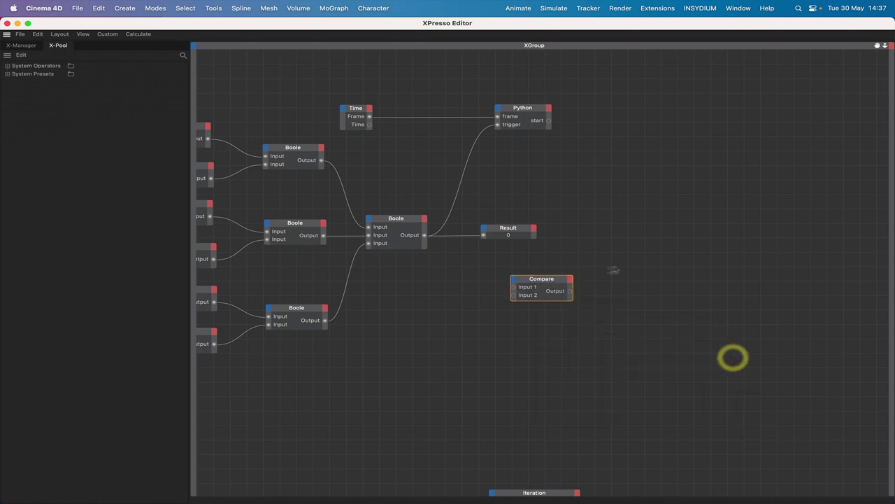
{"action": "left_click_drag", "start_coordinate": [552, 282], "coordinate": [616, 261]}
{"action": "scroll", "coordinate": [700, 154], "scroll_direction": "up", "scroll_amount": 2}
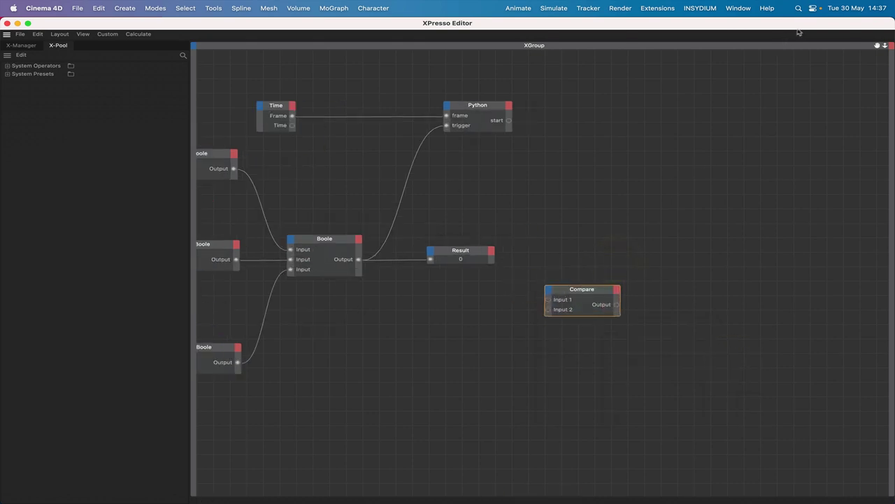
Step: Wire the Time node's Frame output to Input 1 of the new Compare node and place the node below Result
{"action": "left_click", "coordinate": [83, 33]}
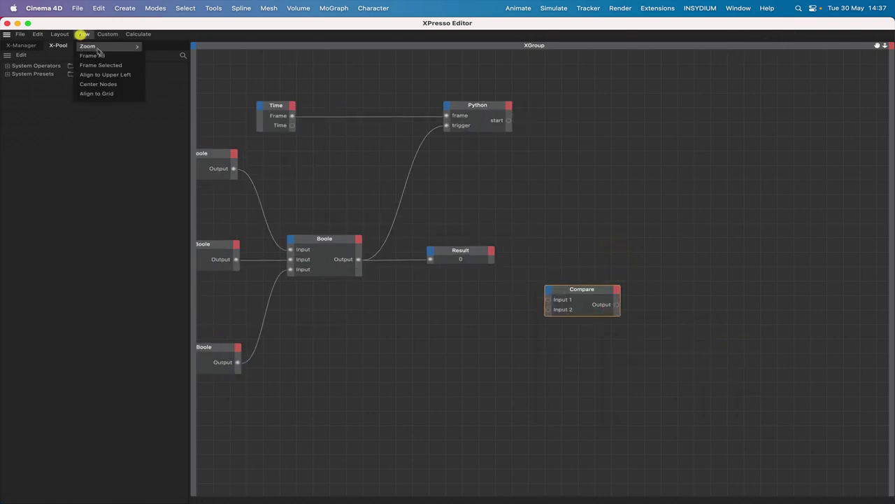
{"action": "mouse_move", "coordinate": [99, 49]}
{"action": "left_click", "coordinate": [160, 48]}
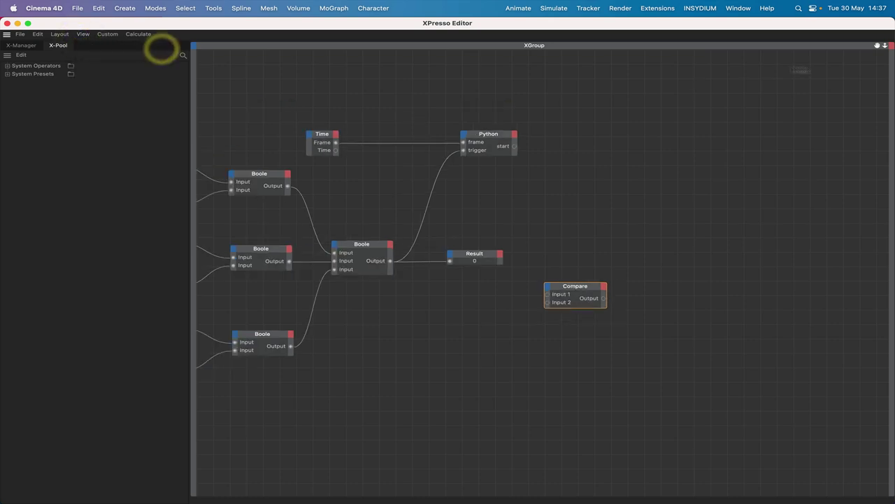
{"action": "left_click_drag", "start_coordinate": [870, 23], "coordinate": [620, 9]}
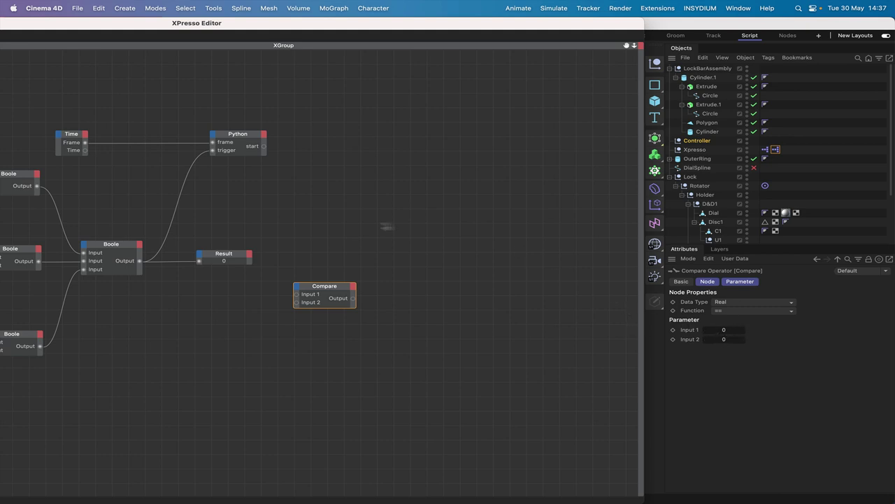
{"action": "left_click_drag", "start_coordinate": [323, 287], "coordinate": [351, 287]}
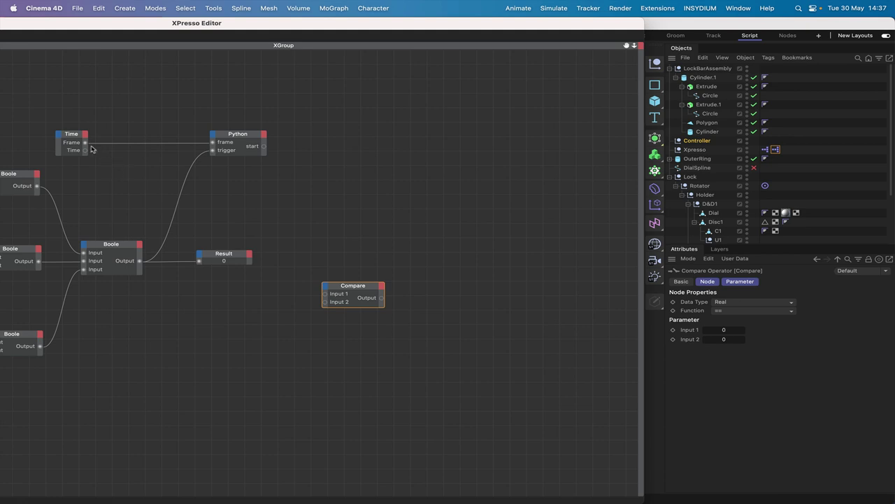
{"action": "left_click_drag", "start_coordinate": [85, 143], "coordinate": [236, 306]}
{"action": "left_click", "coordinate": [237, 306]}
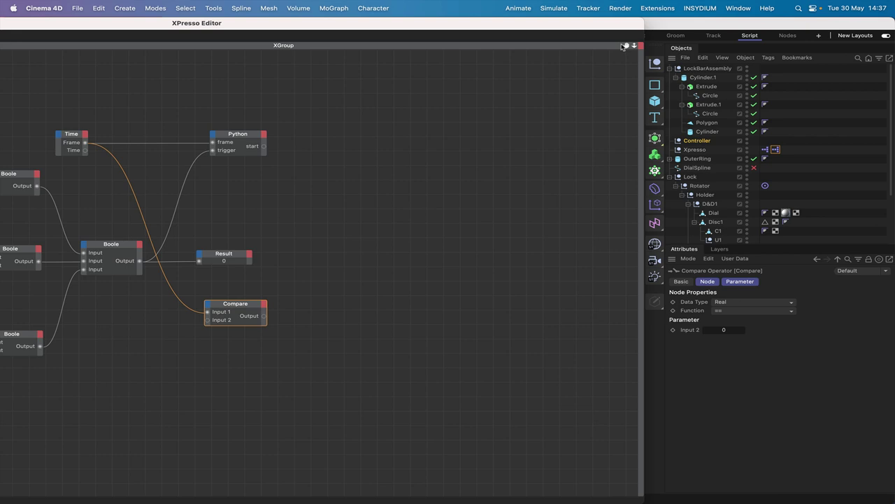
Step: Connect the new Compare's output to the upper Iteration's On port and to the Switch of the Condition driving Disc2's Rotation . B
{"action": "left_click_drag", "start_coordinate": [626, 46], "coordinate": [457, 172]}
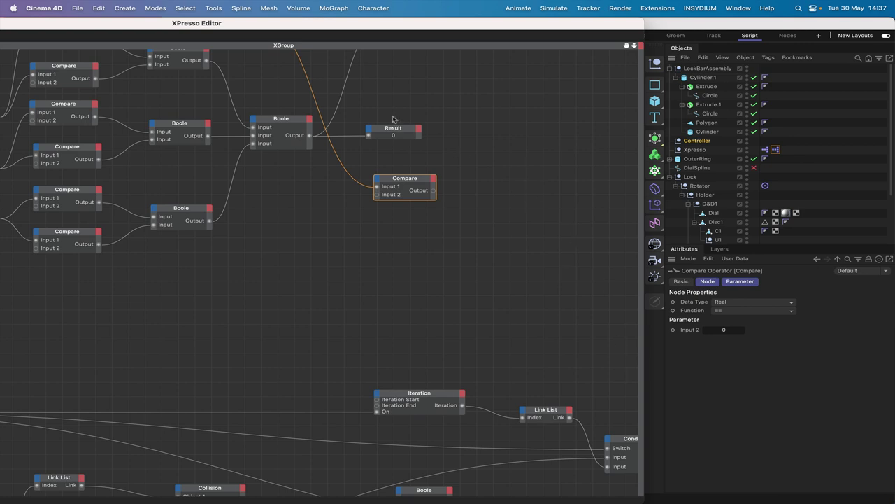
{"action": "left_click_drag", "start_coordinate": [644, 313], "coordinate": [893, 264]}
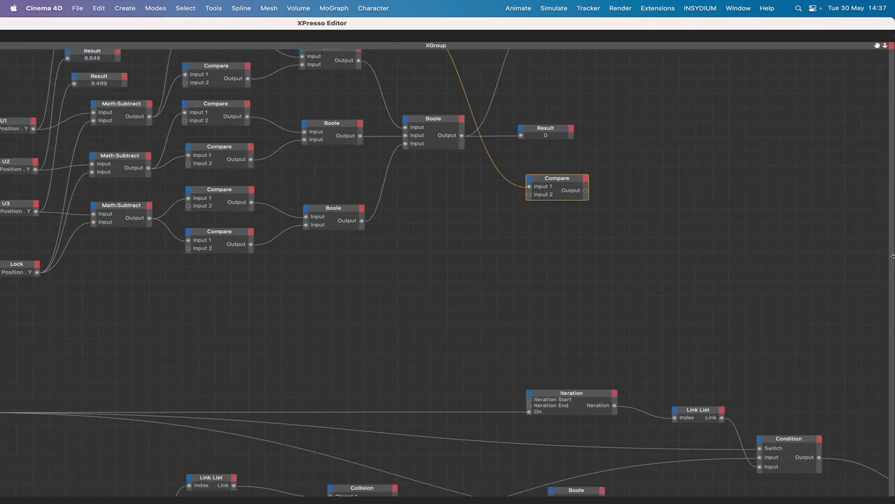
{"action": "key", "text": "h"}
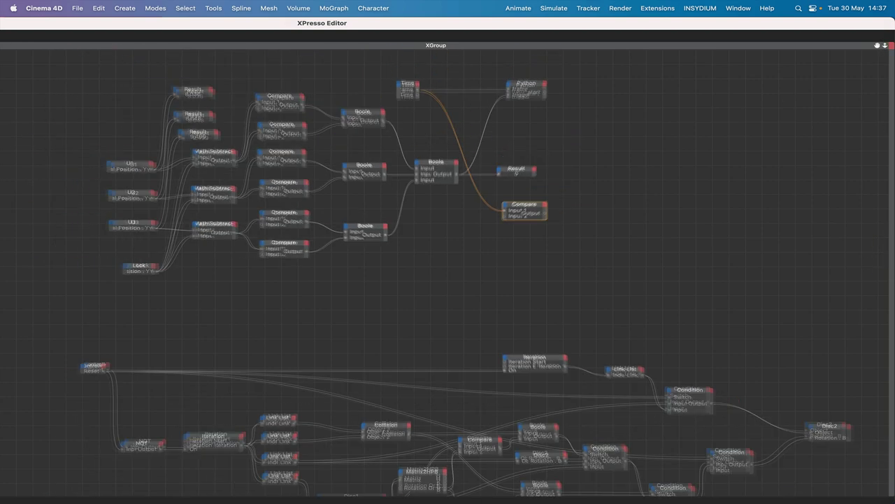
{"action": "left_click_drag", "start_coordinate": [874, 49], "coordinate": [824, 20]}
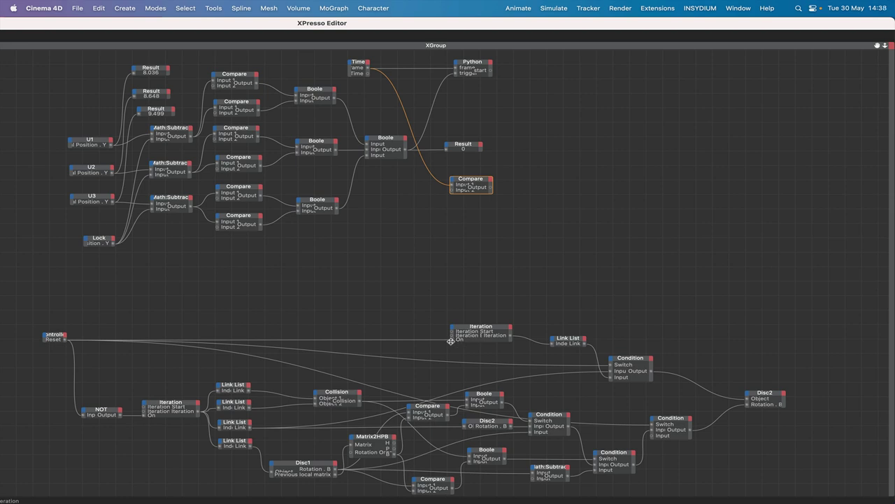
{"action": "left_click_drag", "start_coordinate": [471, 184], "coordinate": [453, 340]}
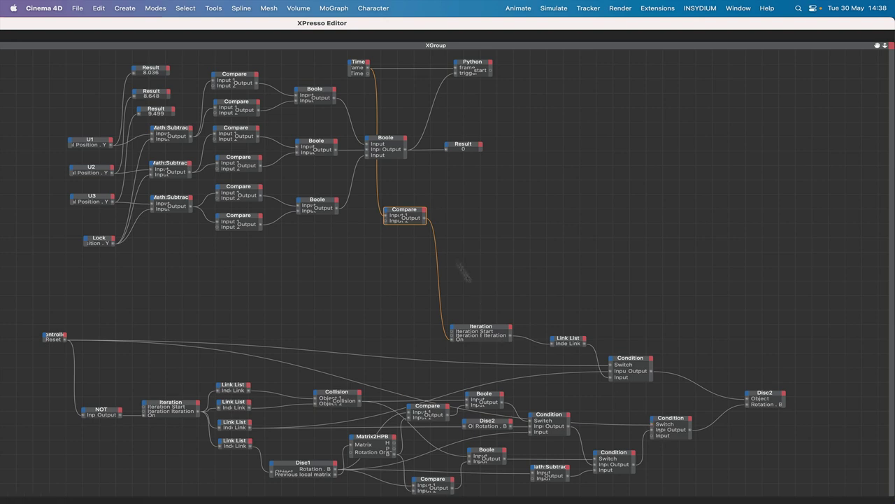
{"action": "left_click_drag", "start_coordinate": [425, 218], "coordinate": [654, 424]}
{"action": "left_click_drag", "start_coordinate": [426, 218], "coordinate": [652, 424]}
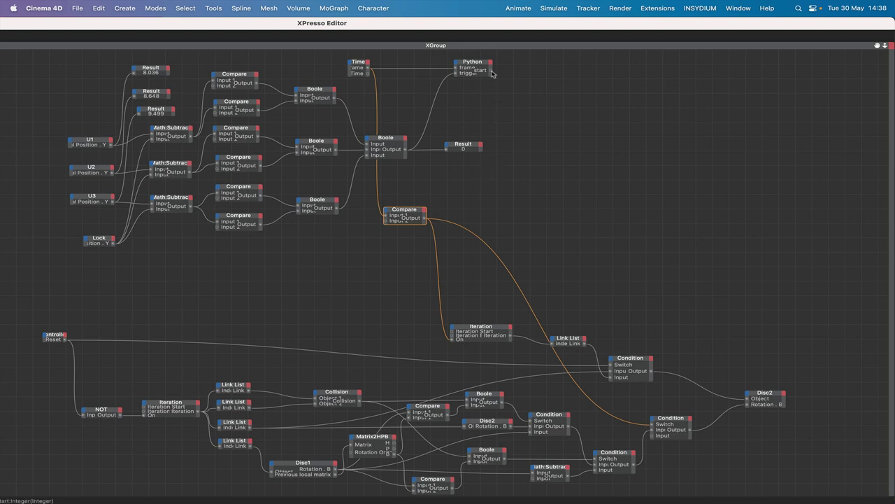
Step: Wire Python's start output to the Switch of the Condition feeding Disc2's Object port and to the NOT input, then delete the Controller node
{"action": "left_click_drag", "start_coordinate": [492, 71], "coordinate": [612, 369]}
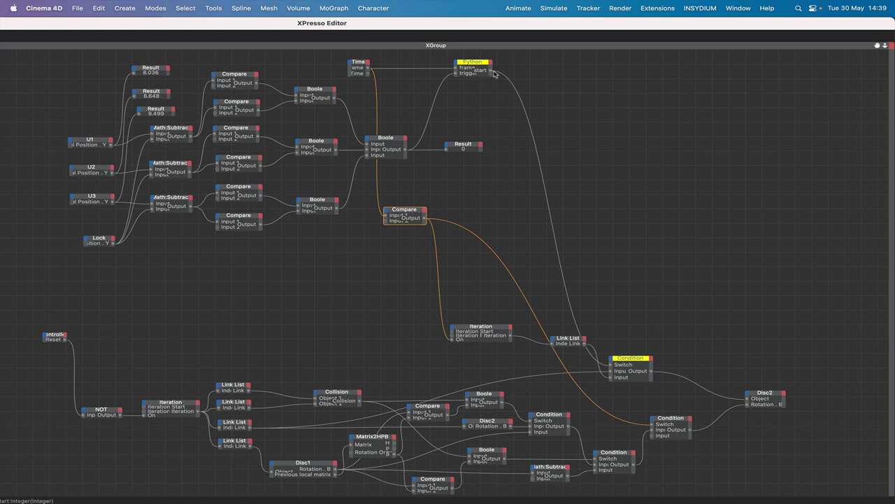
{"action": "left_click_drag", "start_coordinate": [495, 74], "coordinate": [84, 416]}
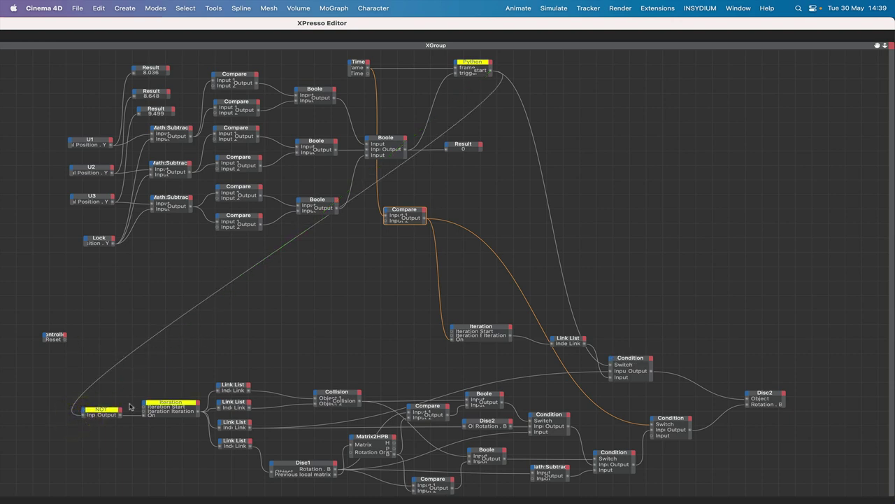
{"action": "left_click", "coordinate": [59, 338]}
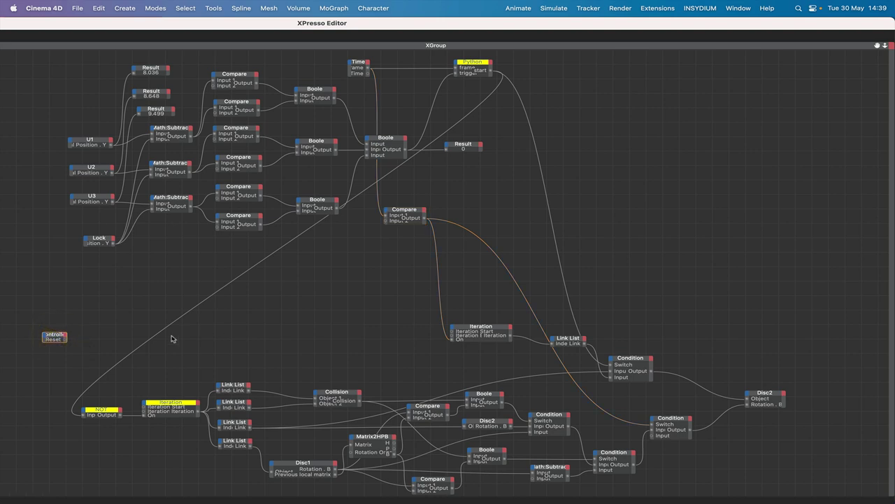
{"action": "key", "text": "Delete"}
Step: Uncover the timeline, return it to frame 0, and bring the XPresso graph back into view
{"action": "double_click", "coordinate": [629, 28]}
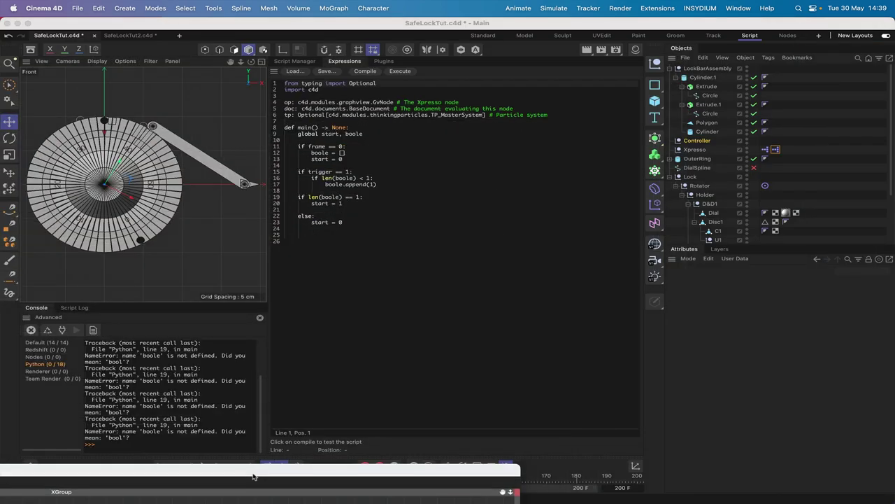
{"action": "left_click_drag", "start_coordinate": [253, 474], "coordinate": [406, 502]}
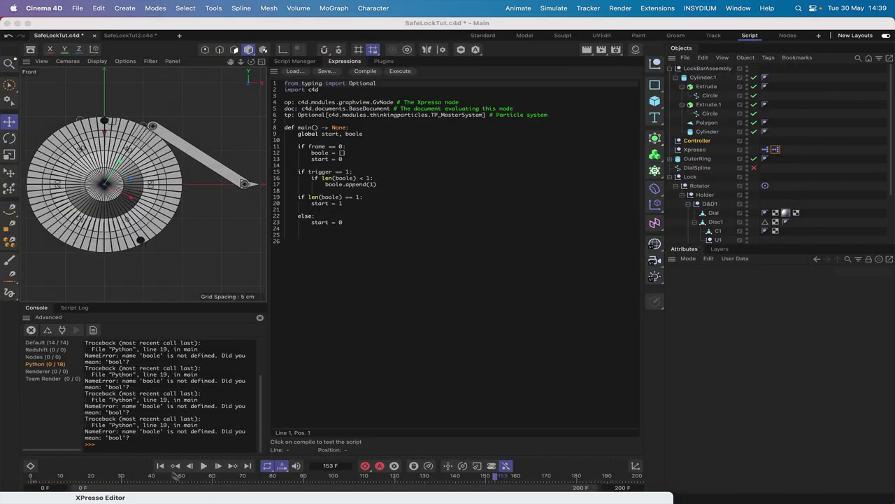
{"action": "left_click", "coordinate": [162, 465]}
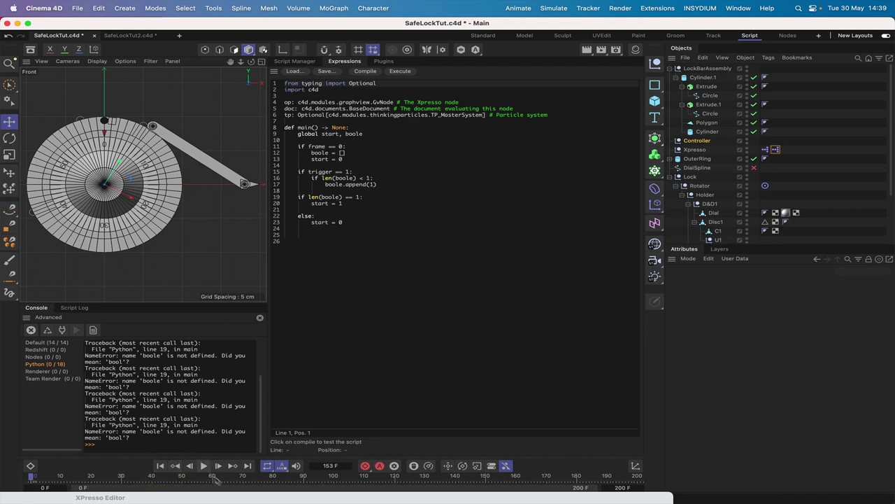
{"action": "left_click_drag", "start_coordinate": [235, 496], "coordinate": [445, 17]}
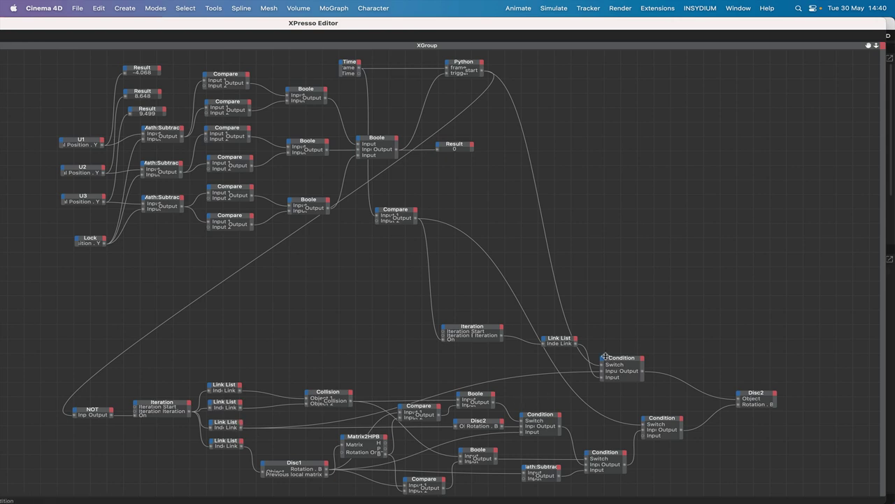
Step: Reposition the Link List and Iteration nodes slightly lower beside the Condition node that feeds Disc2's Object port
{"action": "left_click_drag", "start_coordinate": [568, 342], "coordinate": [562, 358]}
{"action": "left_click", "coordinate": [490, 331]}
{"action": "left_click_drag", "start_coordinate": [489, 331], "coordinate": [485, 340]}
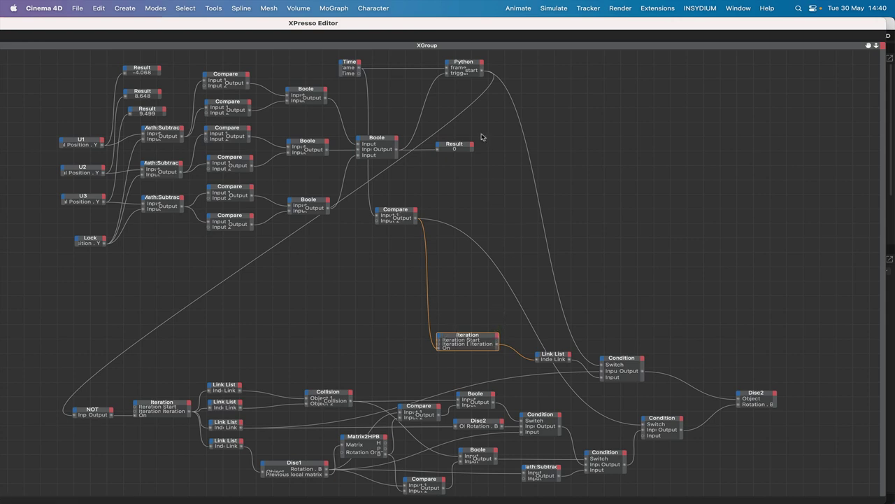
{"action": "left_click", "coordinate": [552, 357]}
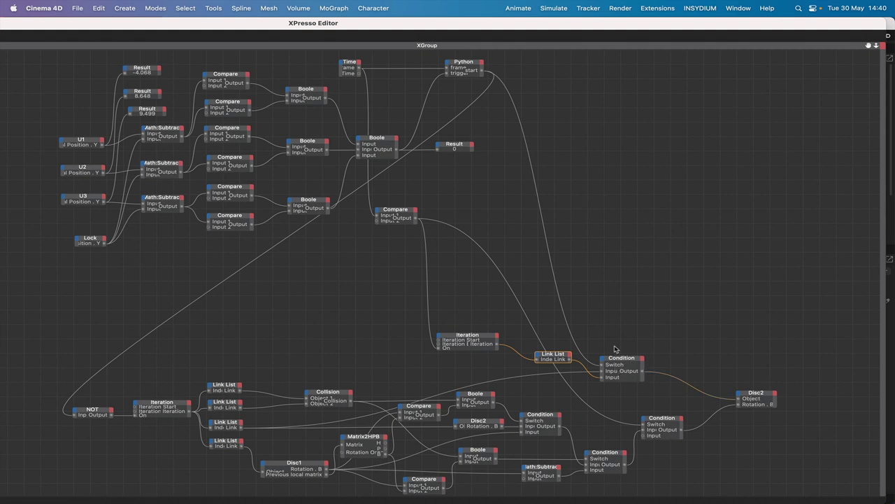
Step: Add a MonoFlop node and place it beyond the output side of the Python node
{"action": "left_click_drag", "start_coordinate": [682, 28], "coordinate": [563, 30]}
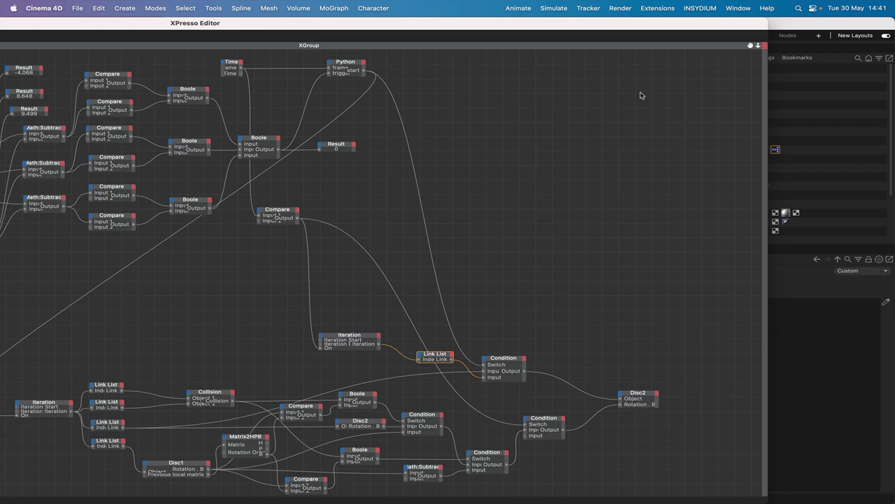
{"action": "left_click_drag", "start_coordinate": [750, 47], "coordinate": [751, 109]}
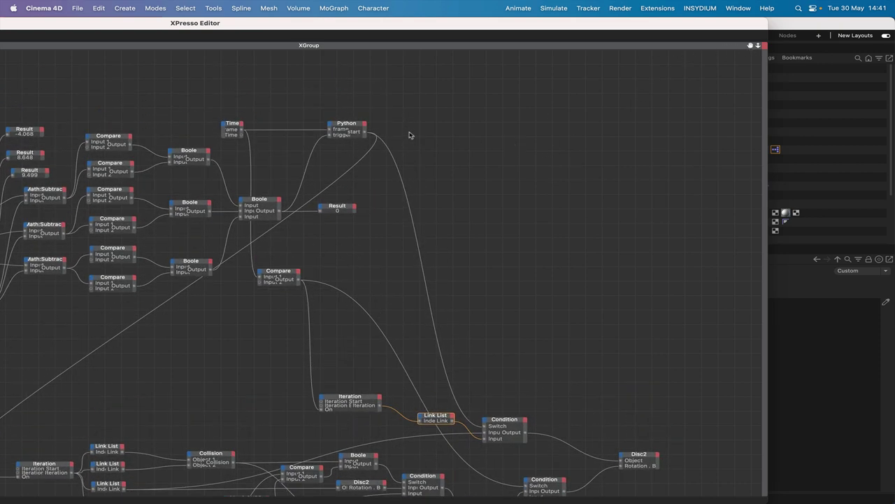
{"action": "right_click", "coordinate": [418, 144]}
{"action": "mouse_move", "coordinate": [441, 160]}
{"action": "mouse_move", "coordinate": [543, 162]}
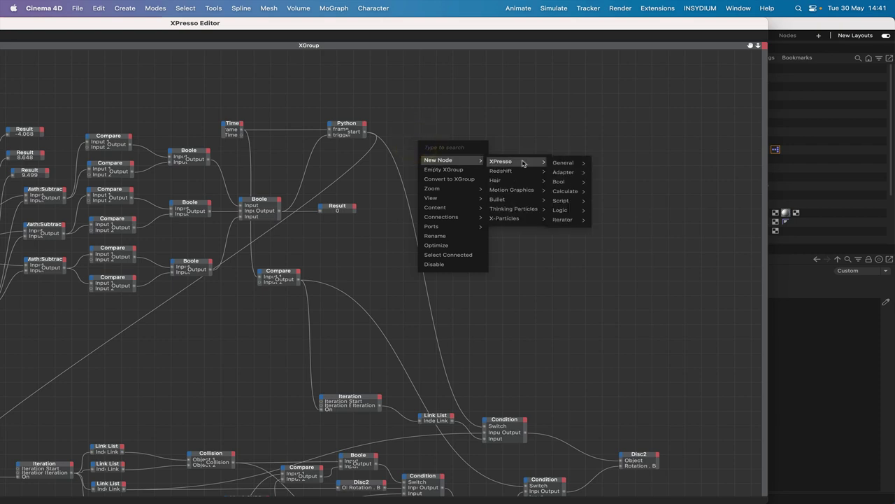
{"action": "mouse_move", "coordinate": [581, 164]}
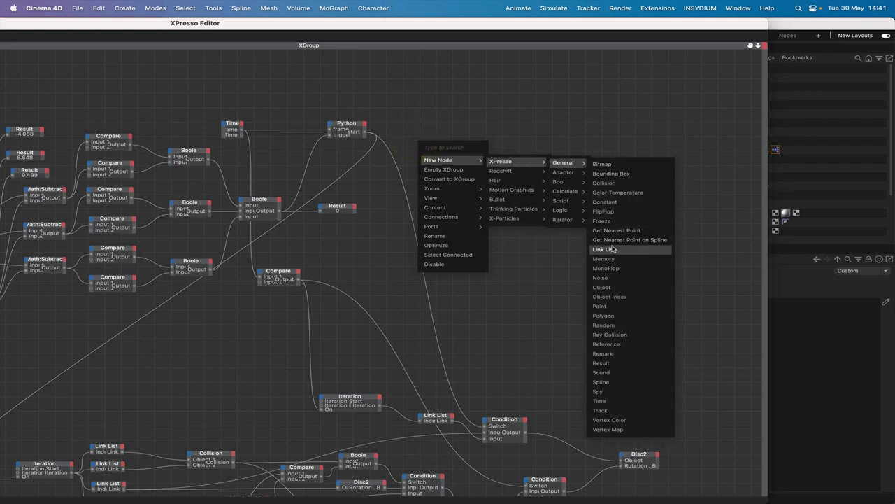
{"action": "left_click", "coordinate": [613, 268]}
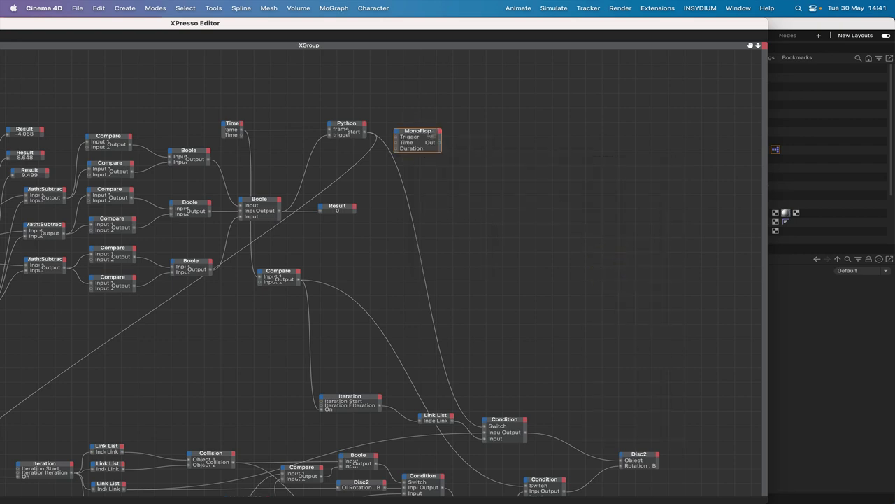
{"action": "left_click_drag", "start_coordinate": [433, 135], "coordinate": [480, 132]}
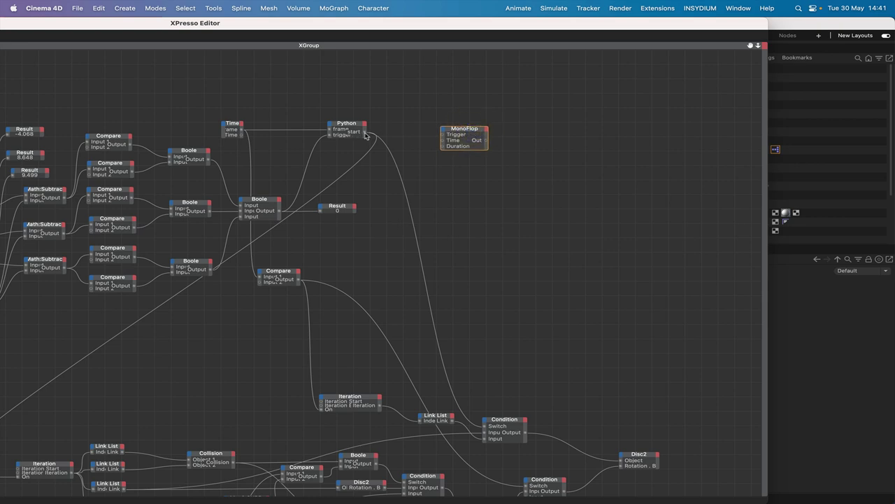
Step: Connect Python's start output to the MonoFlop's Trigger and the Time node's Time output to its Time input
{"action": "left_click_drag", "start_coordinate": [365, 135], "coordinate": [442, 135]}
{"action": "left_click_drag", "start_coordinate": [366, 133], "coordinate": [486, 124]}
{"action": "left_click_drag", "start_coordinate": [693, 23], "coordinate": [523, 23]}
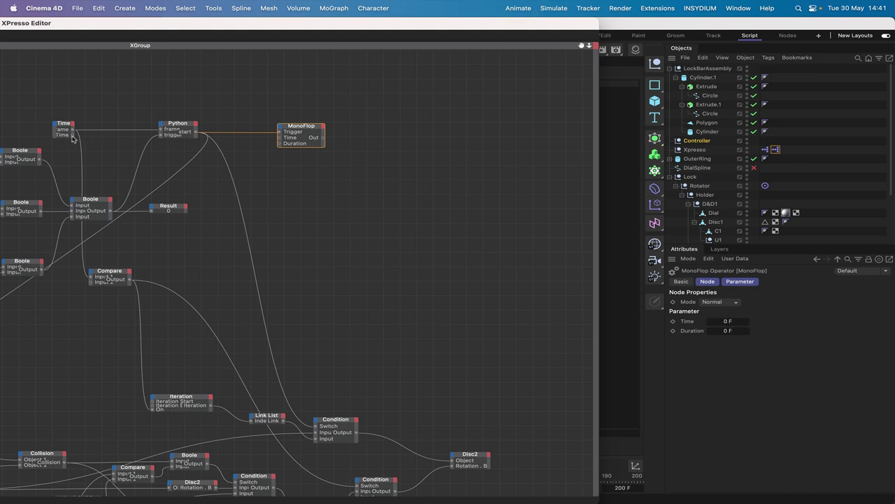
{"action": "left_click_drag", "start_coordinate": [72, 136], "coordinate": [280, 138]}
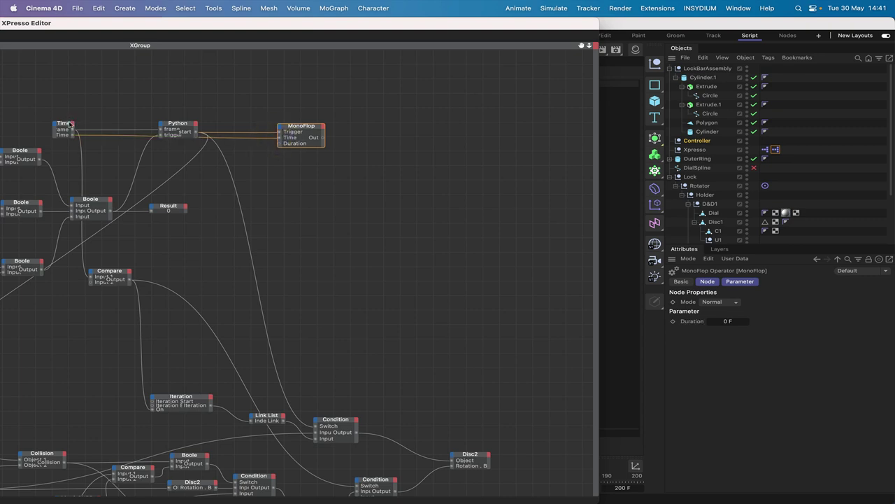
Step: Move the Time node and the MonoFlop node slightly lower in the graph
{"action": "left_click", "coordinate": [68, 135]}
{"action": "left_click", "coordinate": [68, 136]}
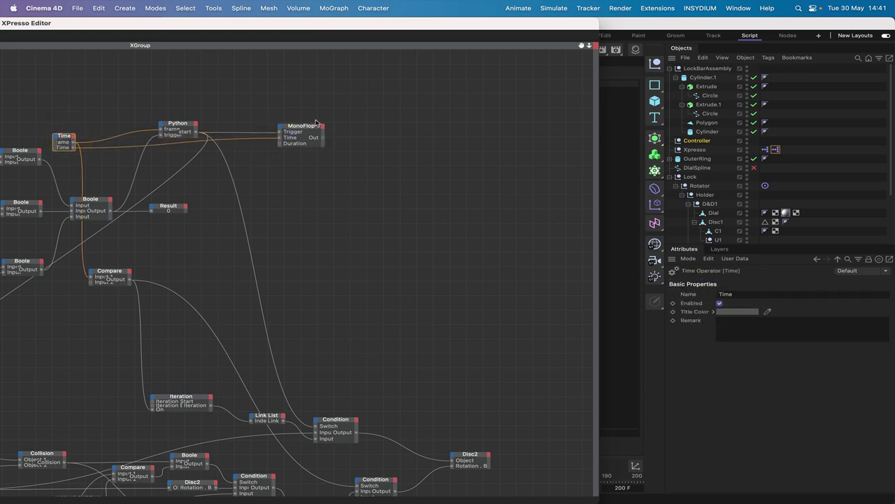
{"action": "left_click_drag", "start_coordinate": [312, 128], "coordinate": [312, 136]}
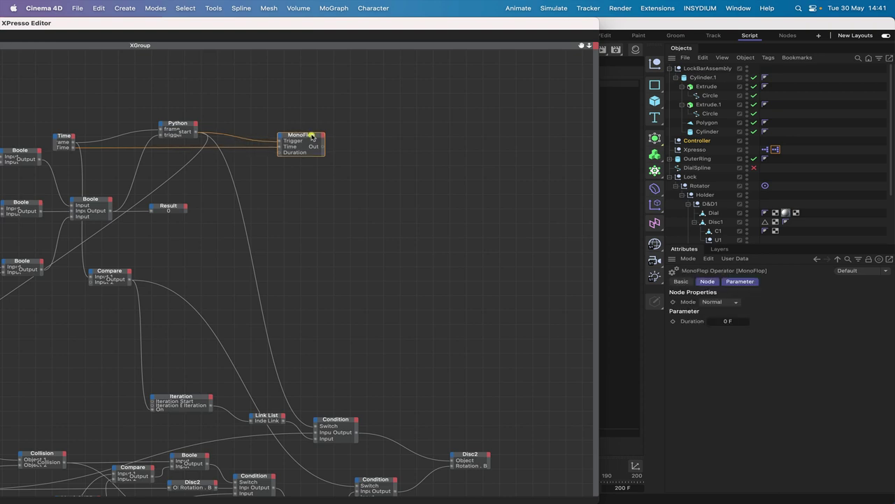
Step: Set the MonoFlop's Duration to 60 F and add a State output port to it
{"action": "left_click", "coordinate": [720, 319]}
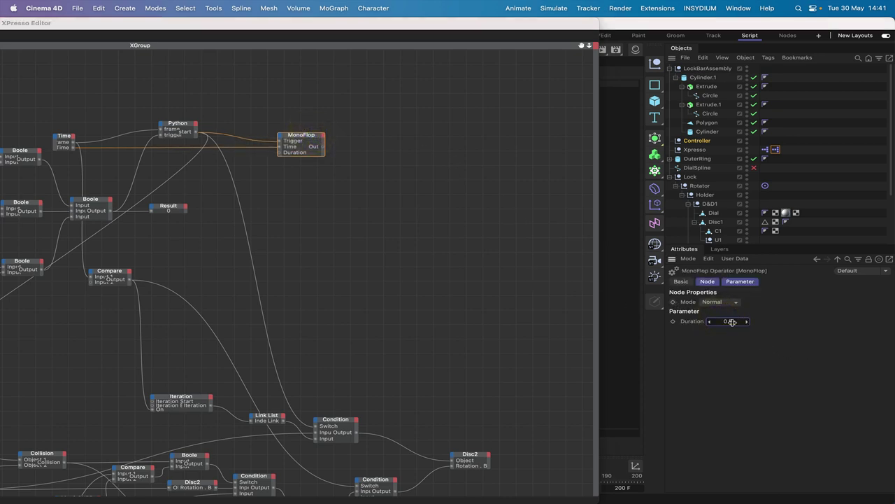
{"action": "left_click", "coordinate": [732, 322]}
{"action": "type", "text": "60"}
{"action": "left_click", "coordinate": [323, 136]}
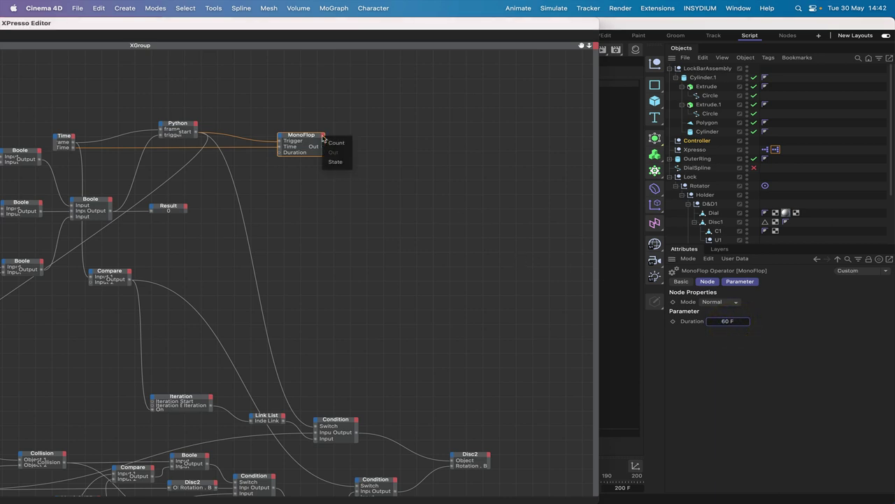
{"action": "left_click", "coordinate": [325, 163]}
{"action": "left_click", "coordinate": [309, 131]}
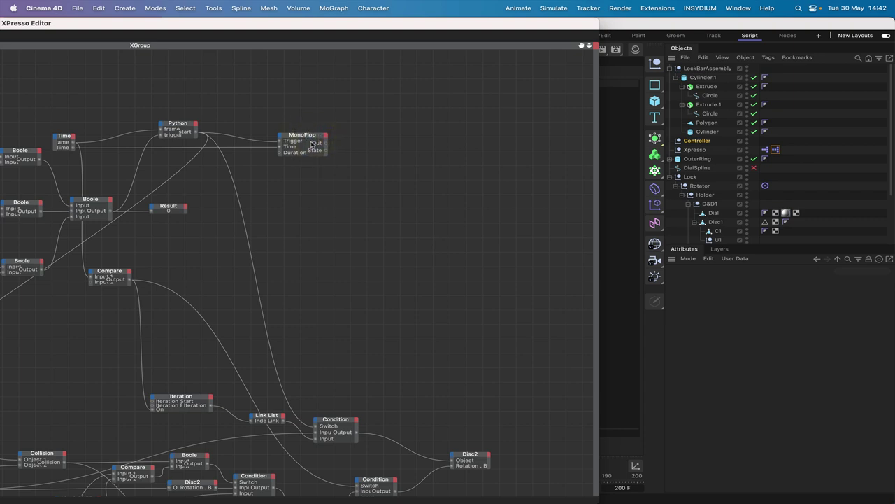
{"action": "left_click", "coordinate": [305, 136]}
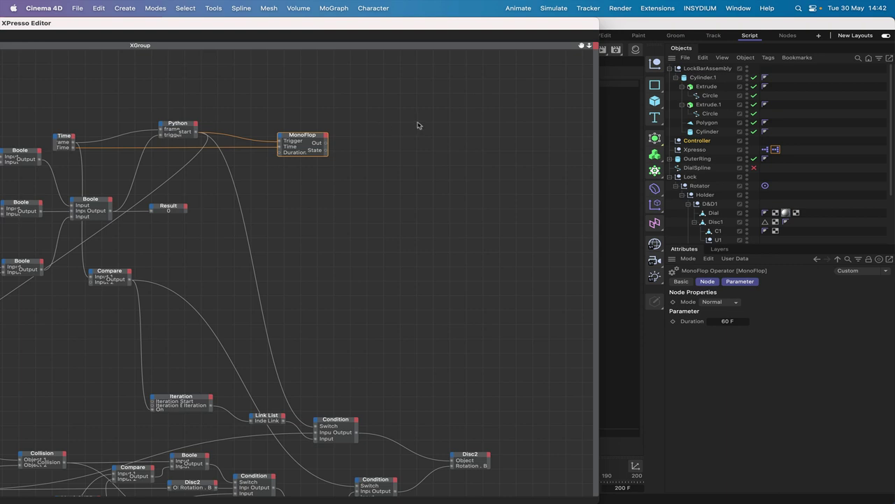
Step: Add a Compare node and place it beyond the output side of the MonoFlop, slightly higher
{"action": "right_click", "coordinate": [345, 137]}
{"action": "mouse_move", "coordinate": [371, 155]}
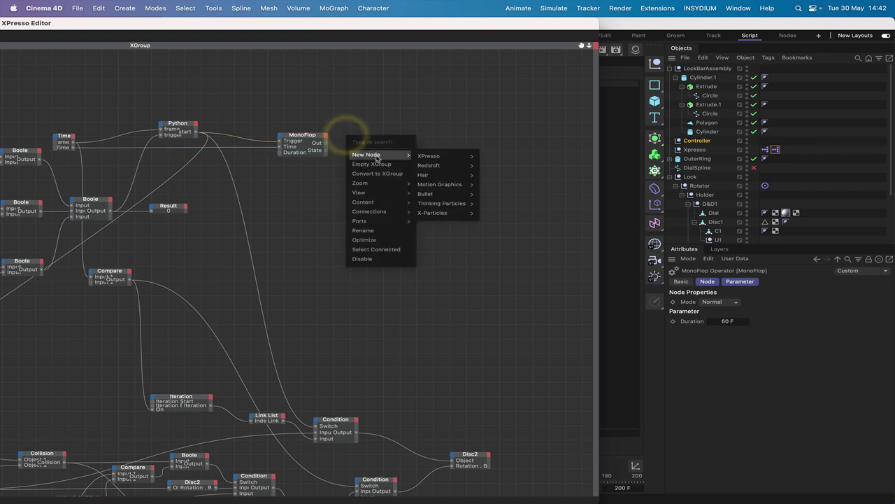
{"action": "mouse_move", "coordinate": [433, 156]}
{"action": "mouse_move", "coordinate": [493, 205]}
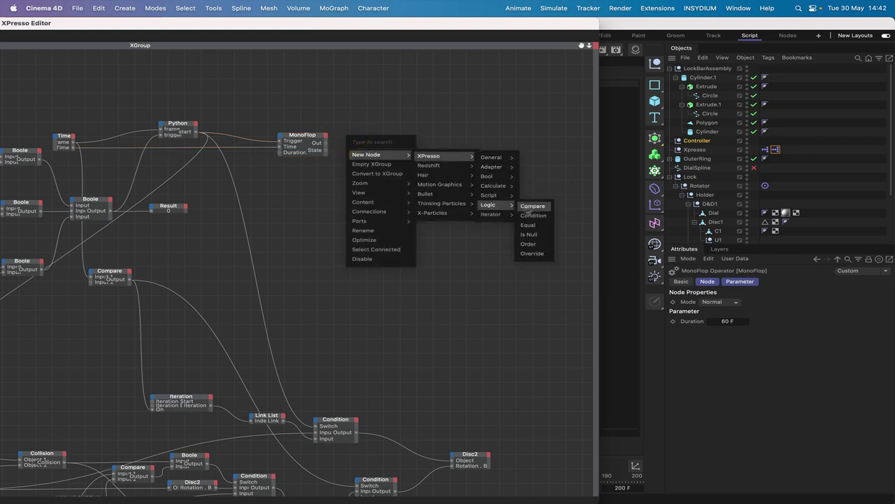
{"action": "left_click", "coordinate": [539, 206]}
{"action": "left_click_drag", "start_coordinate": [358, 128], "coordinate": [412, 124]}
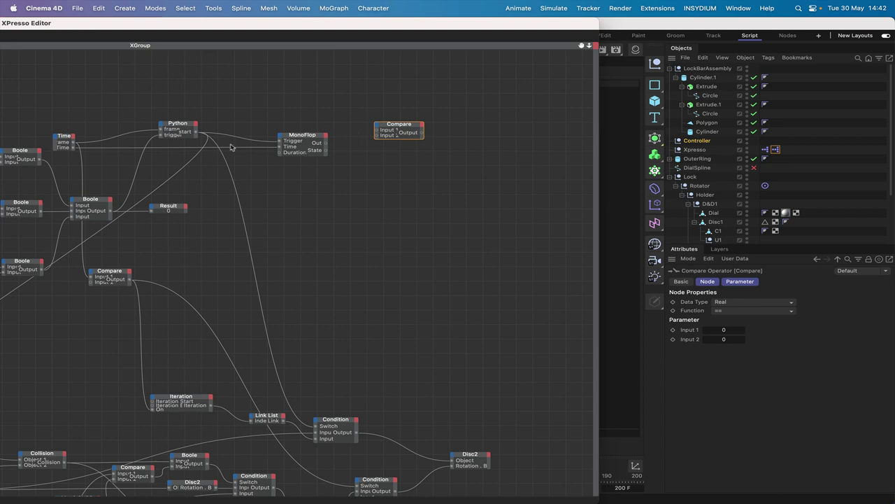
Step: Space out the Python and new Compare nodes, connect Python's start output to Compare's Input 1, and set Input 2 to 1
{"action": "left_click_drag", "start_coordinate": [179, 130], "coordinate": [190, 173]}
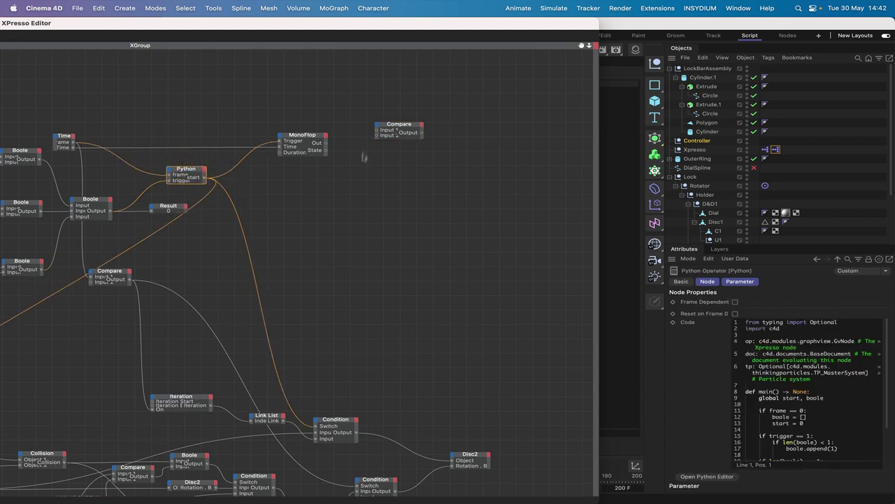
{"action": "left_click_drag", "start_coordinate": [391, 130], "coordinate": [441, 112]}
{"action": "left_click_drag", "start_coordinate": [207, 178], "coordinate": [446, 108]}
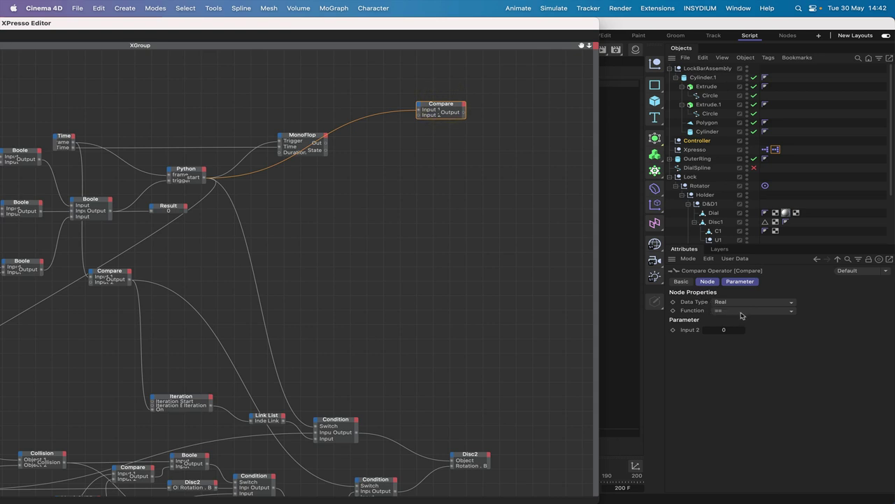
{"action": "left_click", "coordinate": [725, 330]}
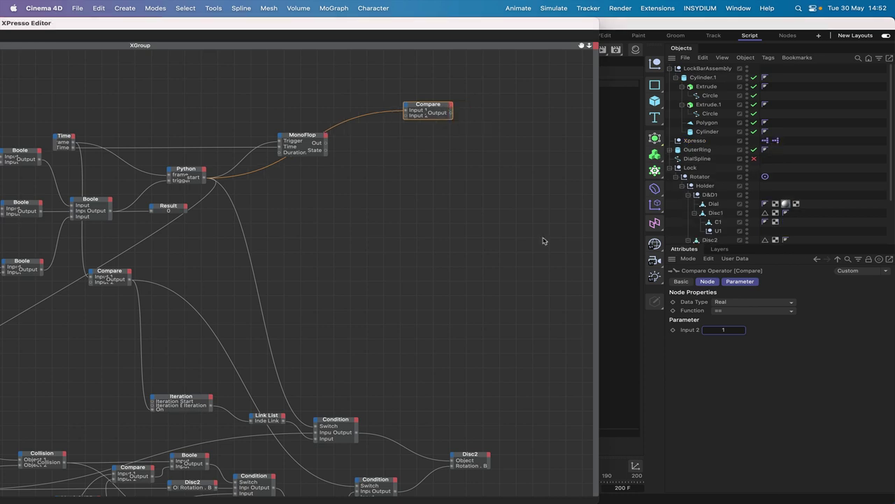
Step: Add a Range Mapper node and place it below the new Compare node
{"action": "right_click", "coordinate": [386, 174]}
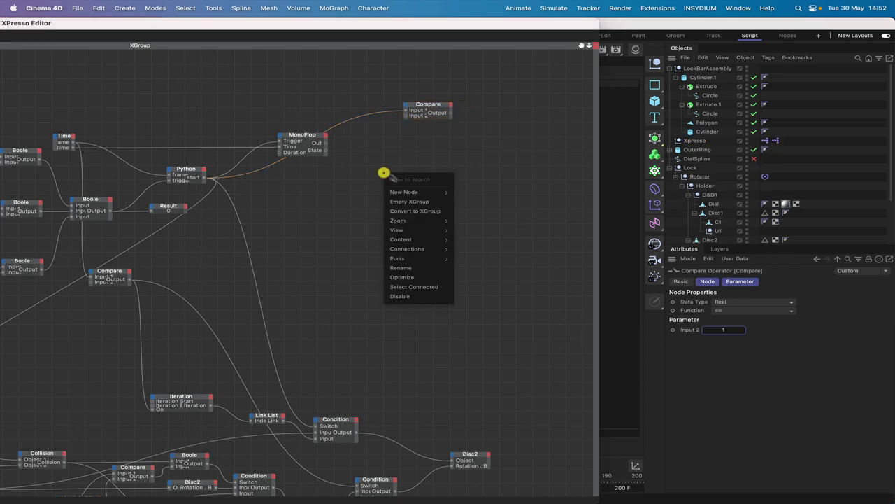
{"action": "mouse_move", "coordinate": [406, 192]}
{"action": "mouse_move", "coordinate": [484, 196]}
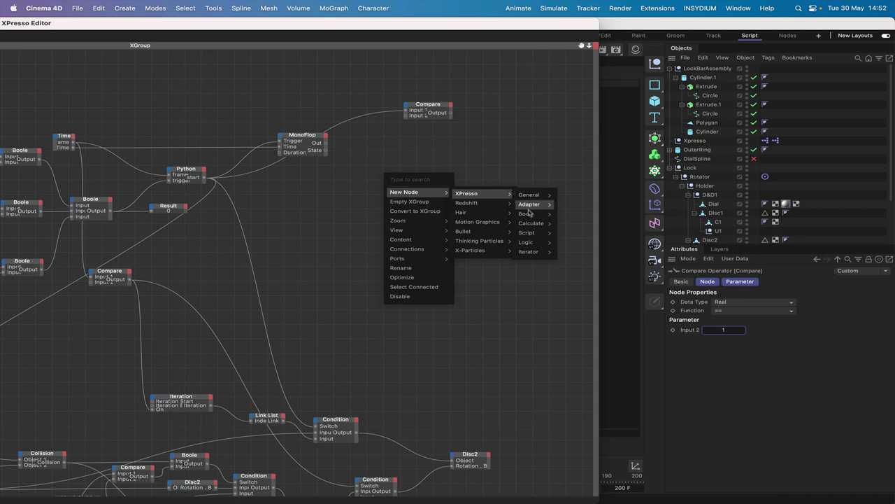
{"action": "mouse_move", "coordinate": [531, 224]}
{"action": "left_click", "coordinate": [579, 376]}
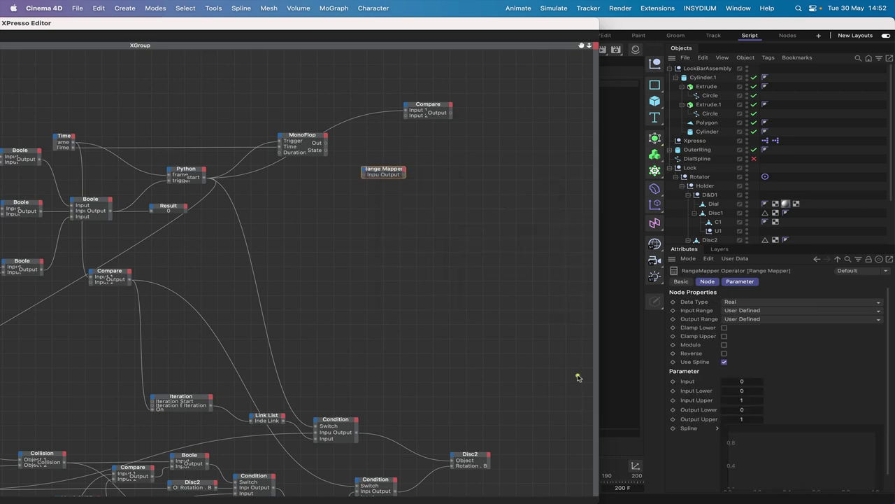
{"action": "left_click_drag", "start_coordinate": [390, 171], "coordinate": [438, 170]}
Step: Connect the MonoFlop's State output to the Range Mapper's Input and move the Range Mapper up level with that port
{"action": "left_click_drag", "start_coordinate": [327, 153], "coordinate": [410, 174]}
{"action": "left_click", "coordinate": [410, 174]}
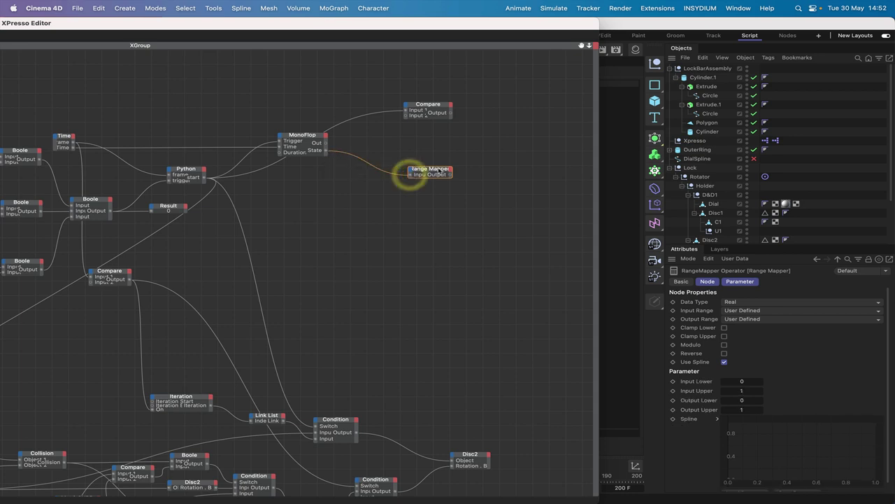
{"action": "left_click", "coordinate": [436, 161]}
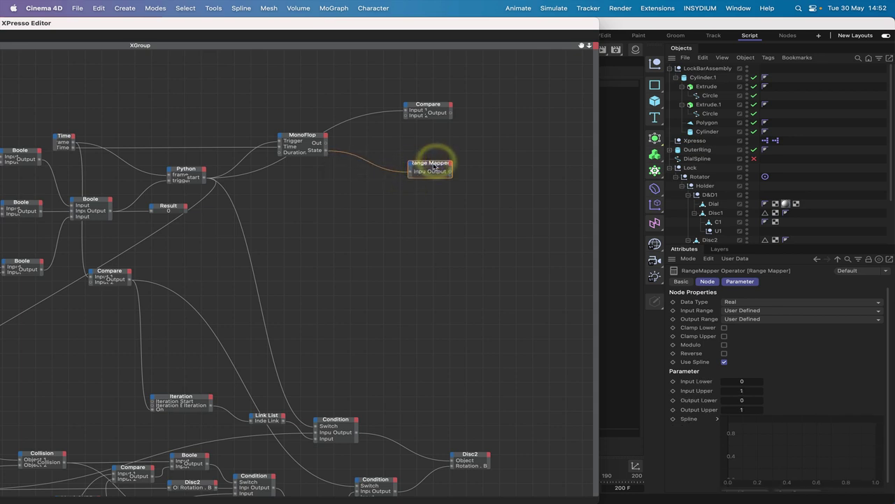
{"action": "left_click", "coordinate": [432, 160]}
{"action": "left_click_drag", "start_coordinate": [434, 160], "coordinate": [434, 150]}
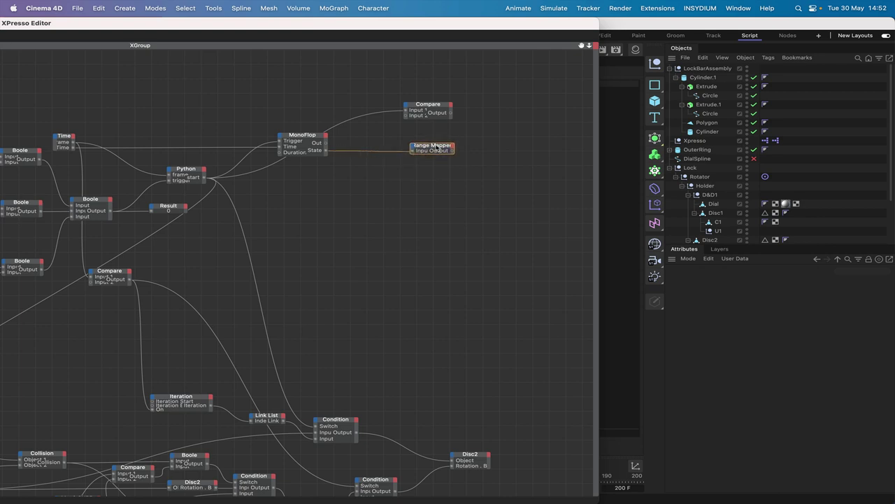
Step: Set the Range Mapper's Output Range to Degree and Output Upper to -18.4°, and give its spline a smooth ease-in and ease-out curve
{"action": "left_click", "coordinate": [433, 148]}
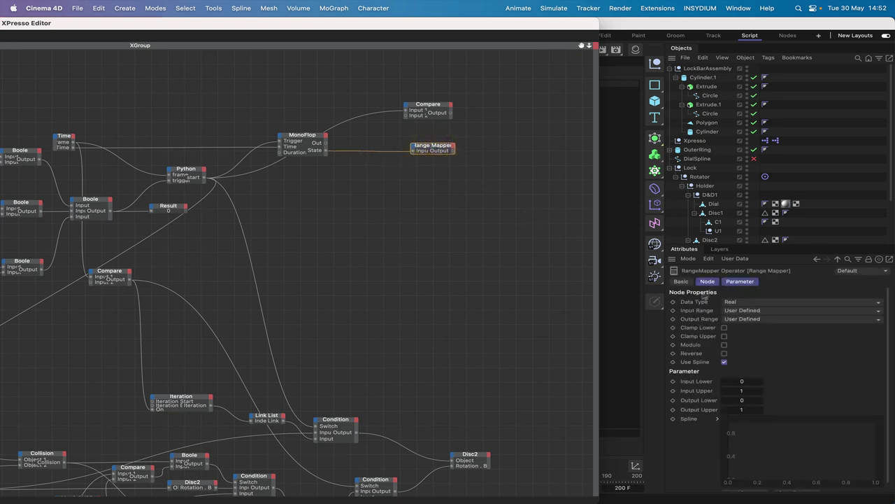
{"action": "left_click", "coordinate": [731, 320]}
{"action": "left_click", "coordinate": [742, 339]}
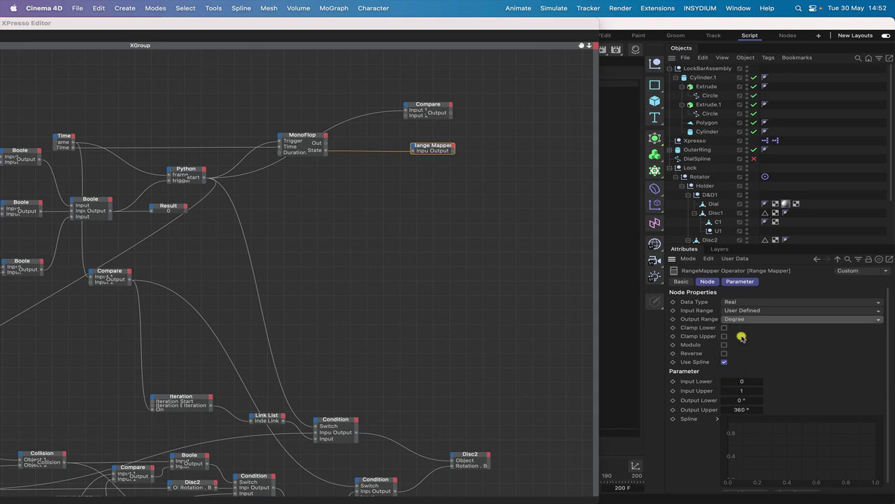
{"action": "left_click", "coordinate": [738, 409]}
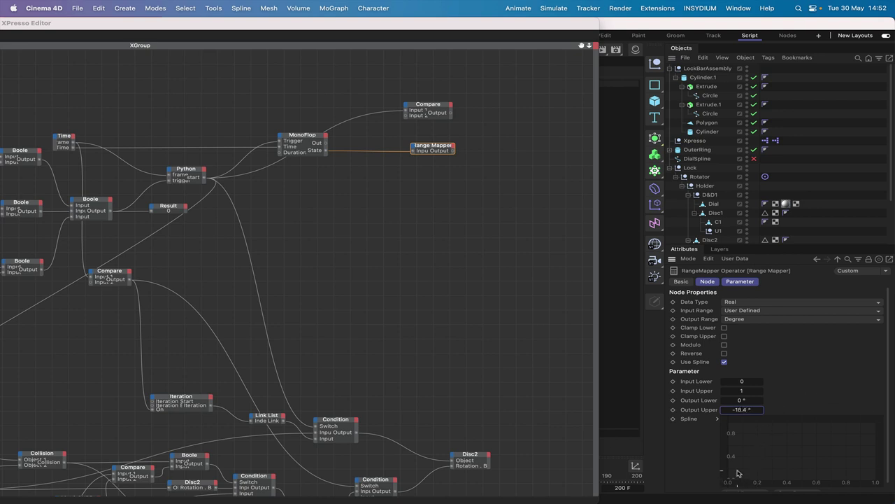
{"action": "scroll", "coordinate": [738, 474], "scroll_direction": "down", "scroll_amount": 1}
{"action": "left_click_drag", "start_coordinate": [730, 472], "coordinate": [857, 415]}
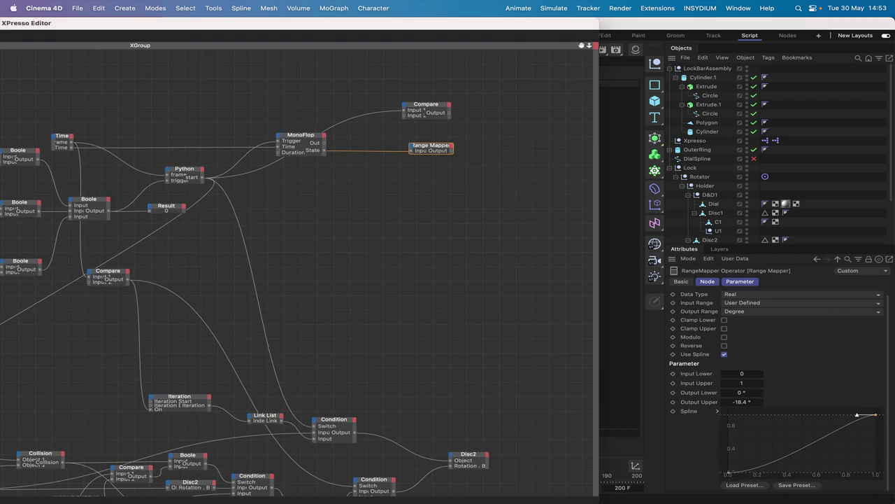
Step: Move the XPresso Editor aside and switch the interface to the Standard layout
{"action": "scroll", "coordinate": [448, 260], "scroll_direction": "right", "scroll_amount": 5}
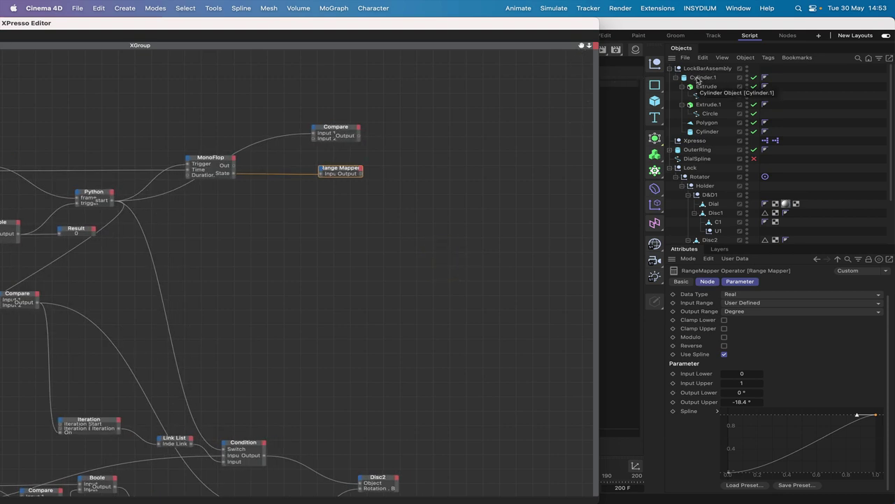
{"action": "left_click_drag", "start_coordinate": [592, 23], "coordinate": [296, 3]}
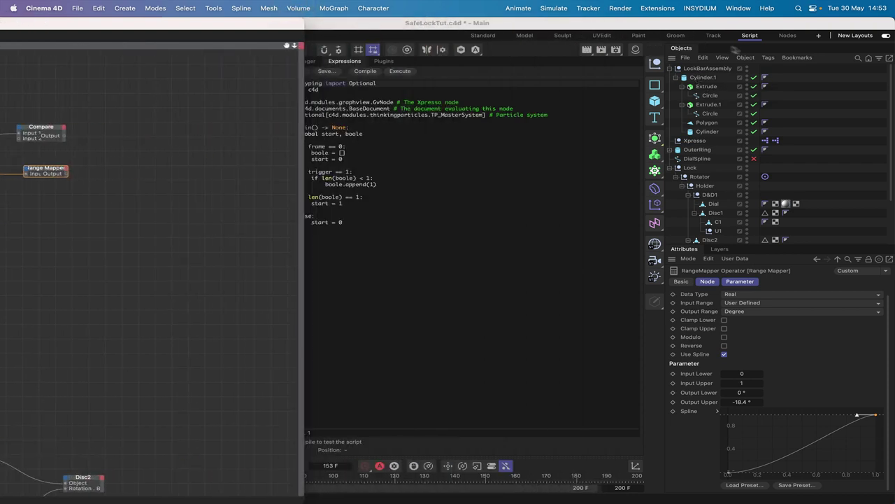
{"action": "left_click", "coordinate": [483, 35]}
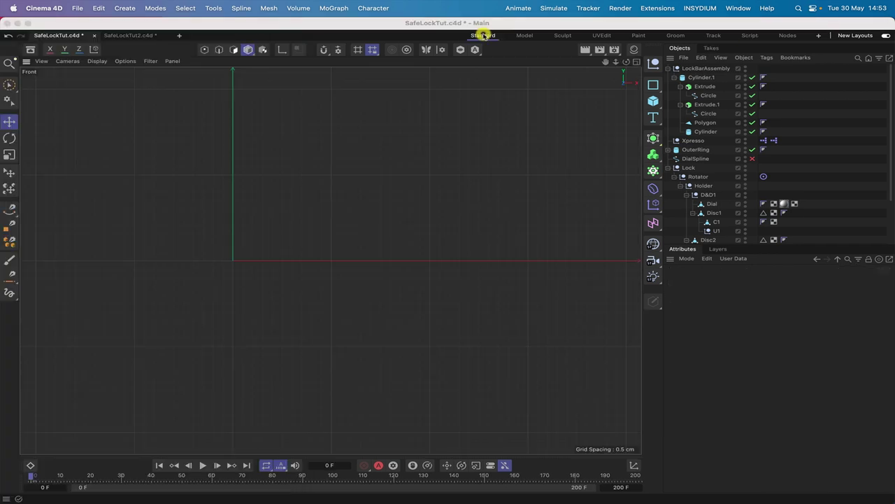
Step: Collapse Extrude and Extrude.1, and move all of Cylinder.1's children out to sit directly under LockBarAssembly
{"action": "left_click", "coordinate": [703, 78]}
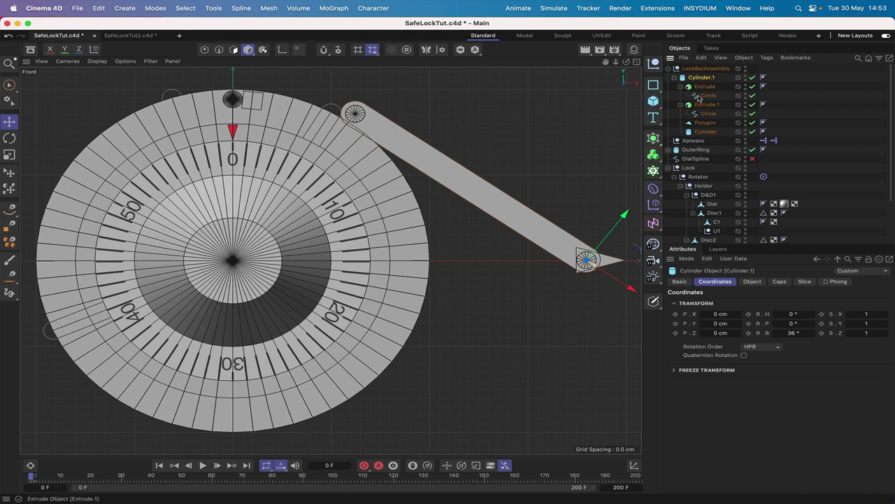
{"action": "left_click", "coordinate": [680, 86]}
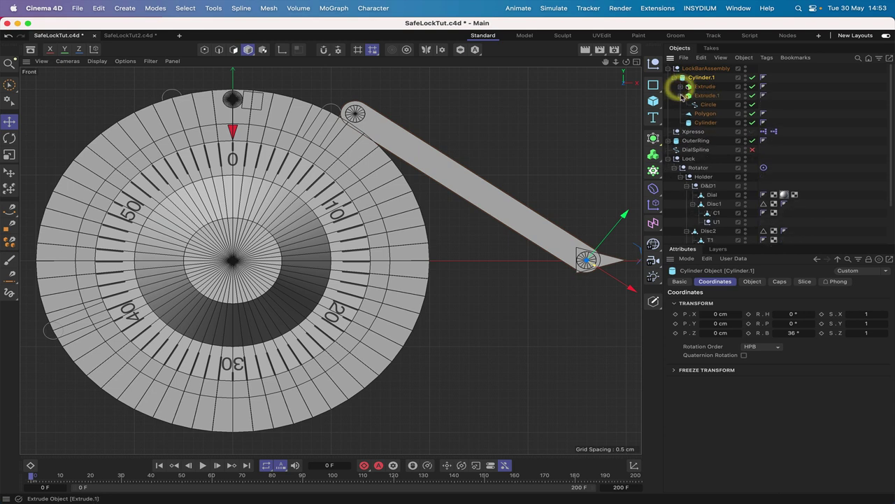
{"action": "left_click", "coordinate": [680, 95]}
{"action": "left_click_drag", "start_coordinate": [731, 119], "coordinate": [700, 70]}
{"action": "left_click", "coordinate": [701, 113]}
Step: Set Cylinder.1's R.B rotation to 0° and move it to the first place inside LockBarAssembly
{"action": "double_click", "coordinate": [793, 332]}
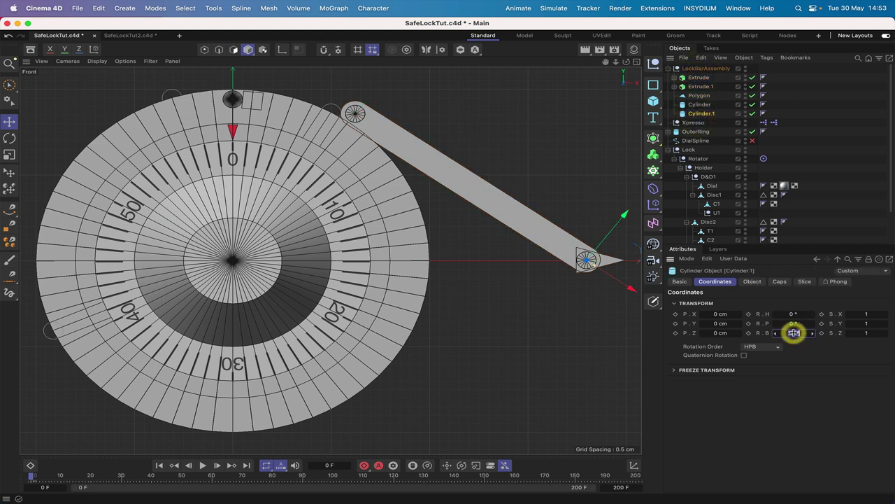
{"action": "type", "text": "0"}
{"action": "key", "text": "Return"}
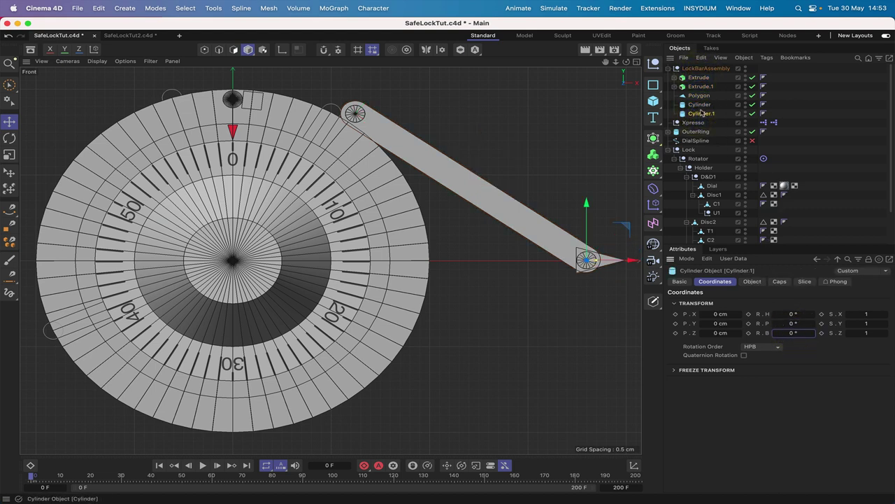
{"action": "left_click_drag", "start_coordinate": [701, 113], "coordinate": [701, 78]}
{"action": "left_click", "coordinate": [700, 77]}
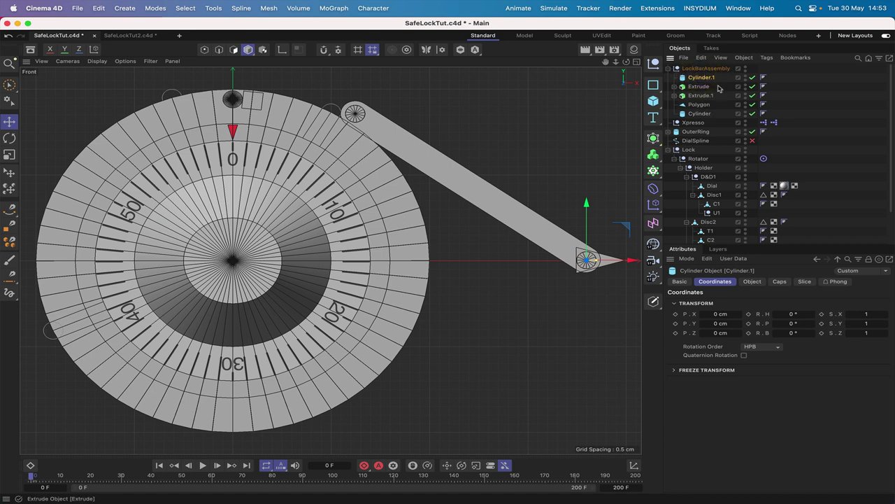
Step: Make Extrude, Extrude.1, Polygon and Cylinder children of Cylinder.1 again
{"action": "left_click", "coordinate": [698, 114]}
{"action": "left_click", "coordinate": [701, 87], "text": "shift"}
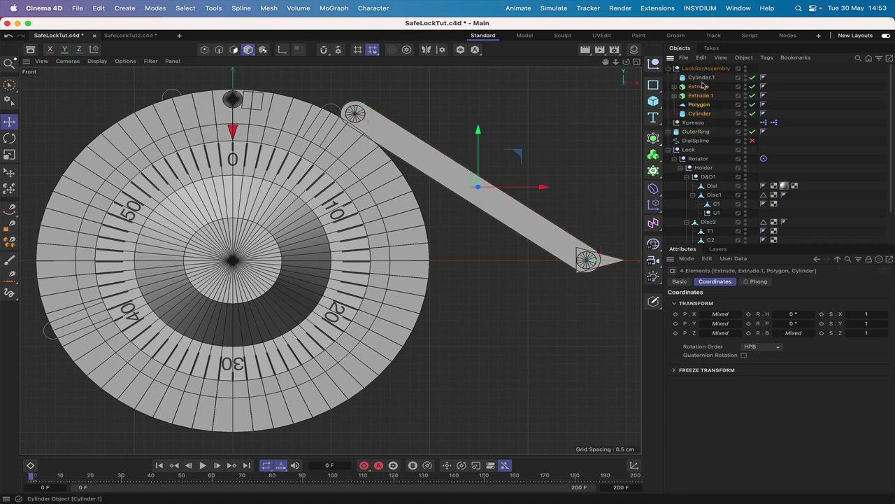
{"action": "left_click_drag", "start_coordinate": [706, 80], "coordinate": [703, 78]}
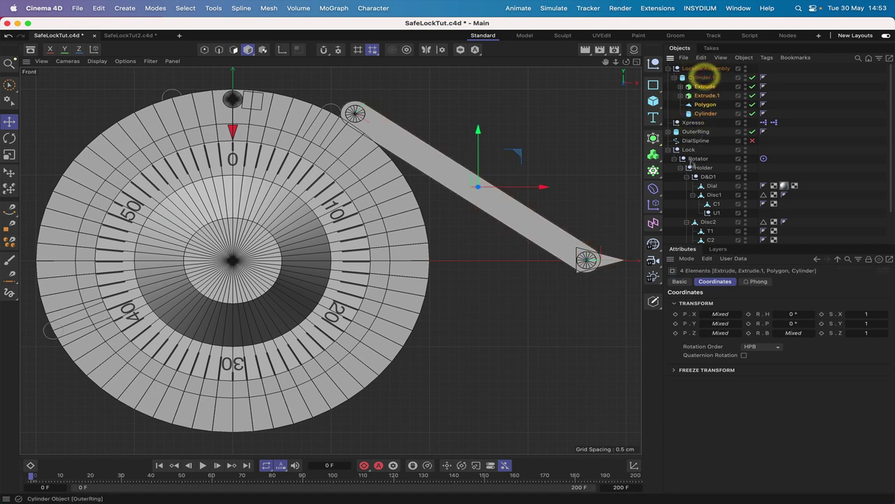
Step: Select Cylinder.1, reopen the second XPresso tag's graph, and move its editor window clear of the object list and the lever
{"action": "left_click", "coordinate": [702, 78]}
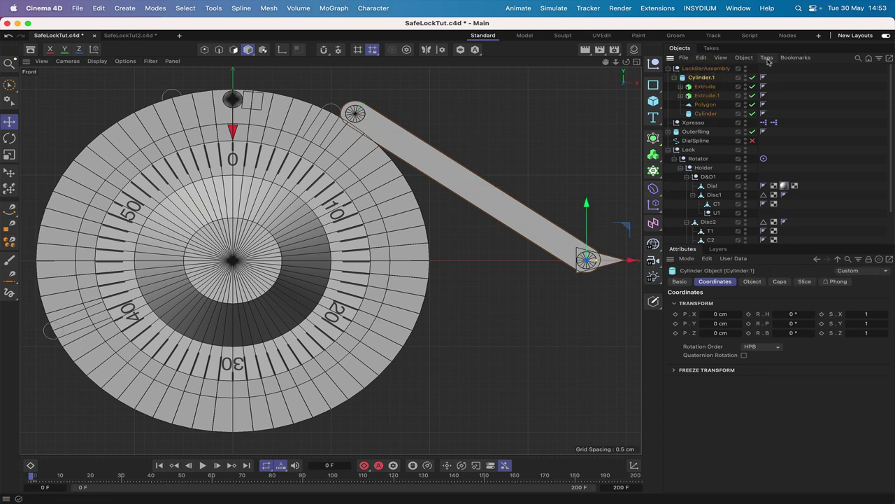
{"action": "double_click", "coordinate": [773, 122]}
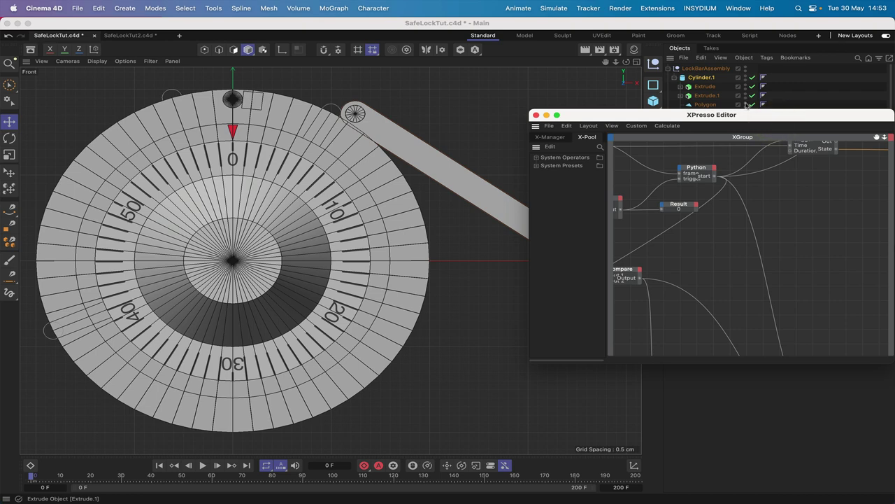
{"action": "left_click_drag", "start_coordinate": [774, 118], "coordinate": [240, 28]}
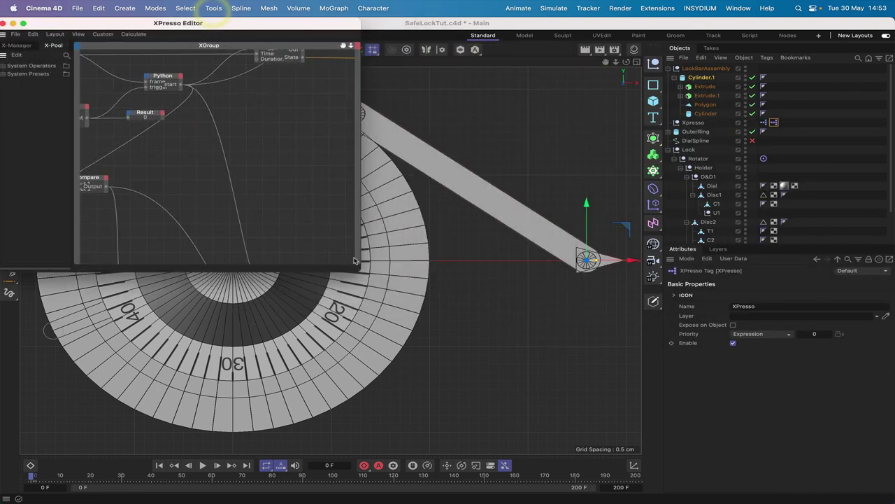
Step: Enlarge the XPresso editor, move it clear of the object list, and add Cylinder.1 as a node beside the Range Mapper
{"action": "left_click_drag", "start_coordinate": [358, 264], "coordinate": [589, 437]}
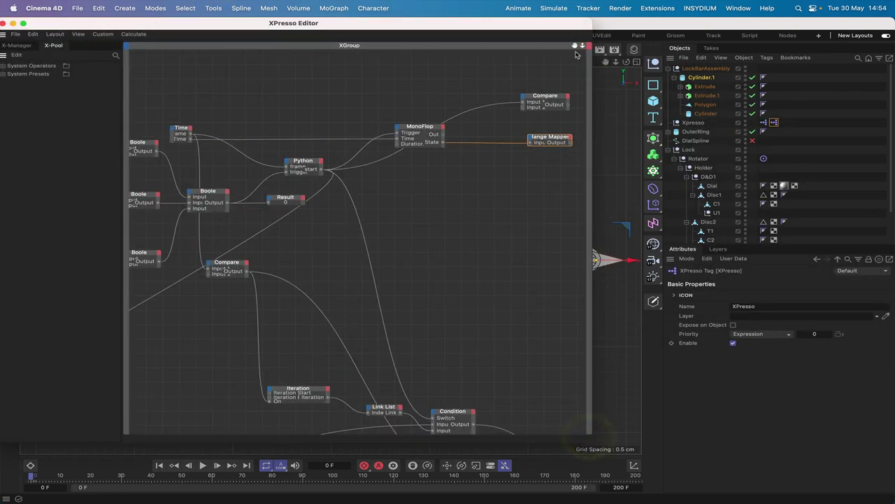
{"action": "left_click_drag", "start_coordinate": [575, 45], "coordinate": [432, 40]}
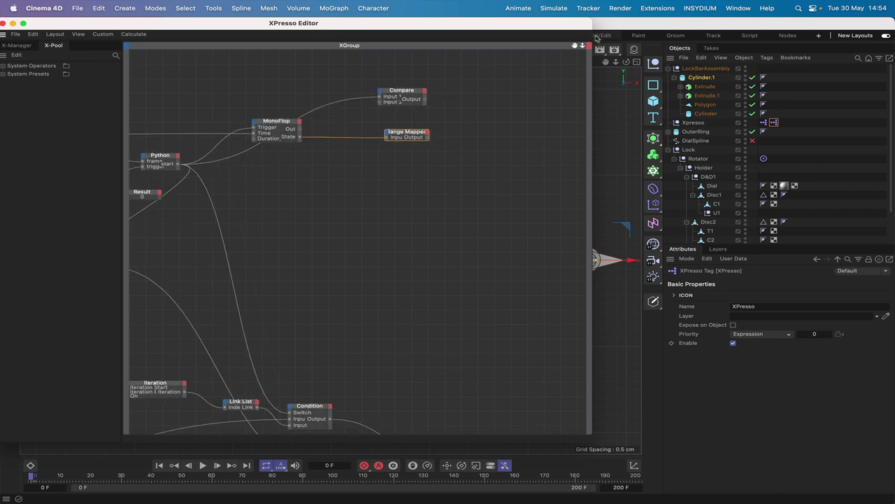
{"action": "left_click_drag", "start_coordinate": [570, 27], "coordinate": [483, 132]}
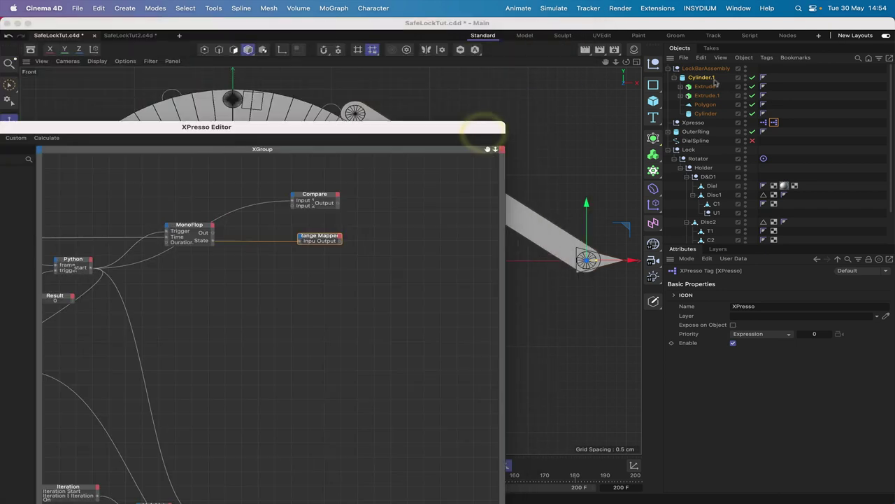
{"action": "left_click_drag", "start_coordinate": [707, 79], "coordinate": [442, 240]}
{"action": "left_click", "coordinate": [441, 238]}
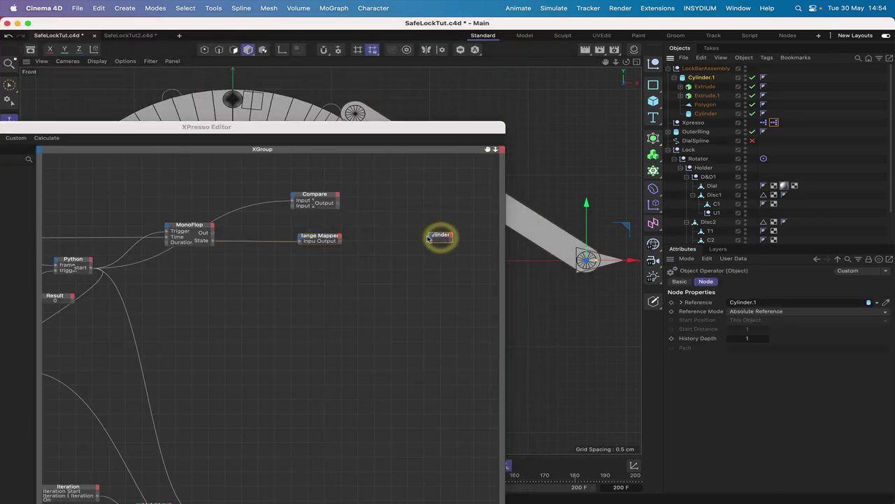
Step: Add a Rotation . B input to the Cylinder.1 node and feed it from the Range Mapper's output
{"action": "mouse_move", "coordinate": [443, 265]}
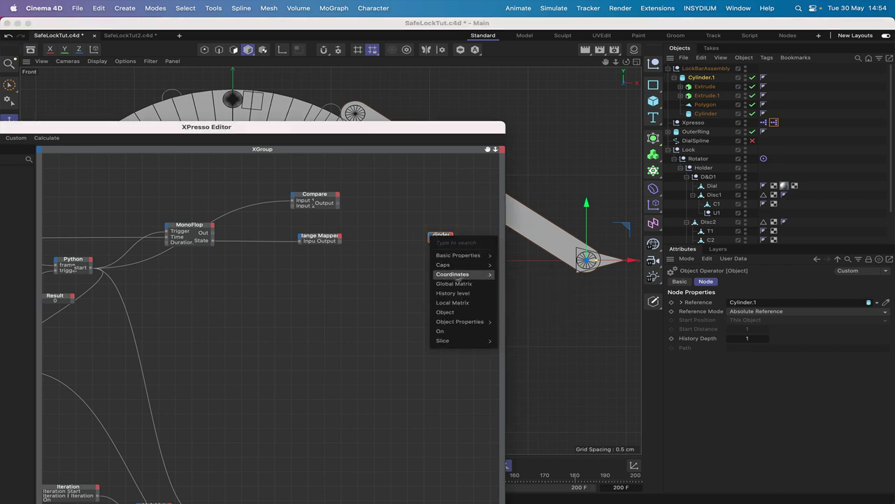
{"action": "mouse_move", "coordinate": [512, 277]}
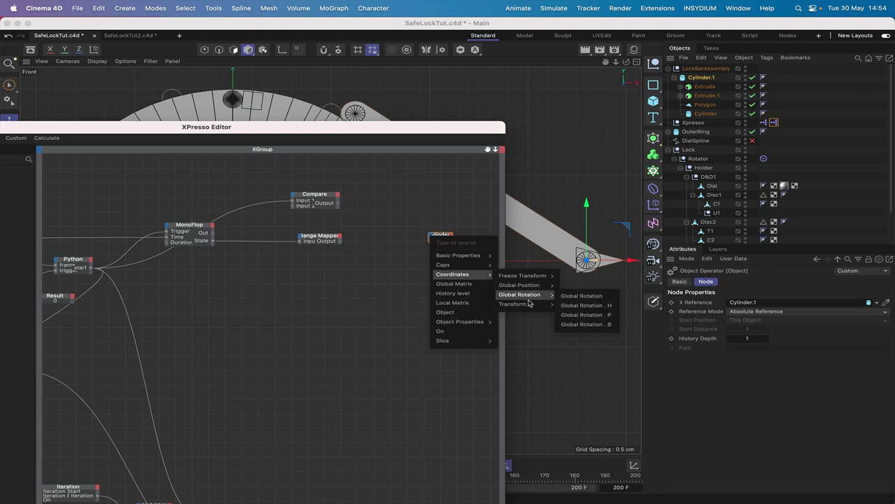
{"action": "mouse_move", "coordinate": [529, 304]}
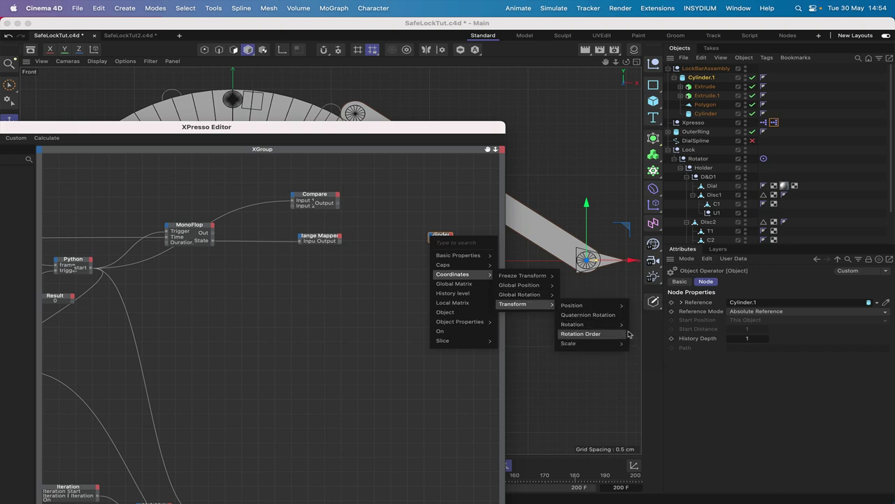
{"action": "mouse_move", "coordinate": [621, 325]}
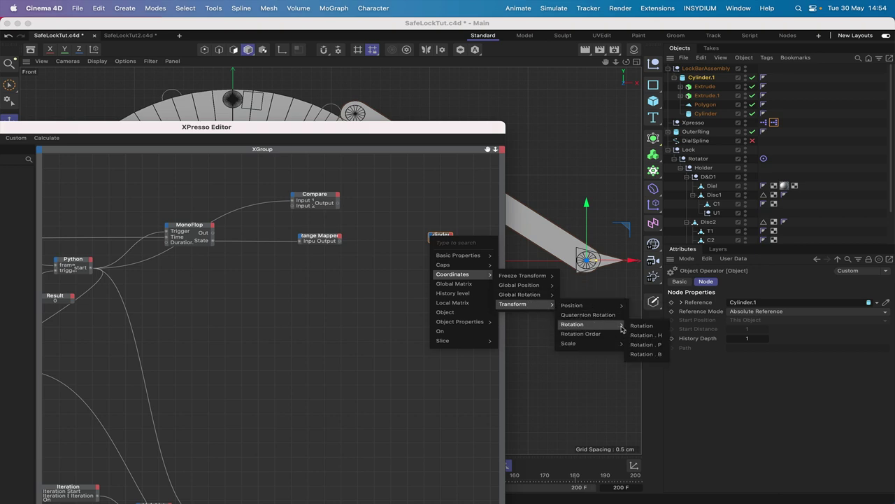
{"action": "left_click", "coordinate": [646, 355]}
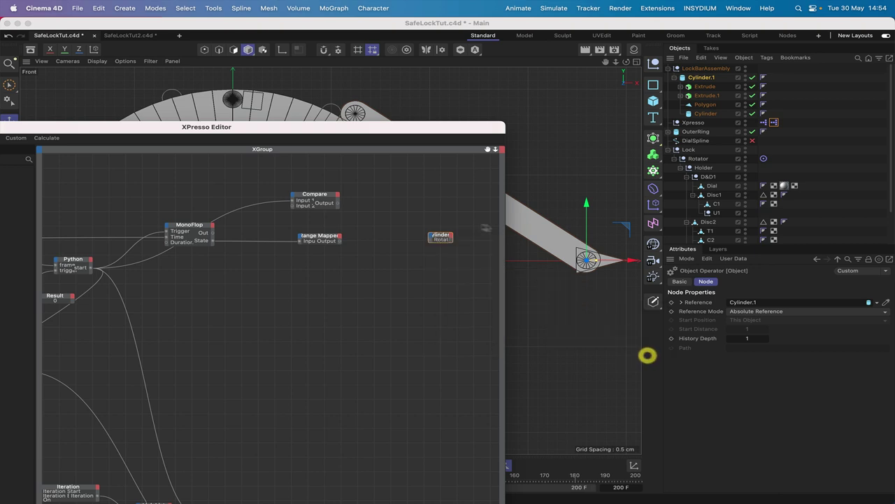
{"action": "left_click", "coordinate": [443, 237]}
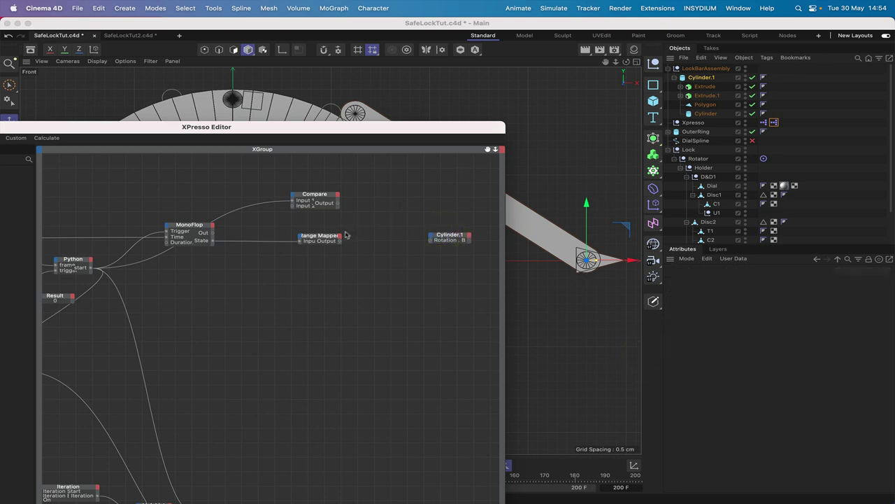
{"action": "left_click_drag", "start_coordinate": [426, 128], "coordinate": [411, 242]}
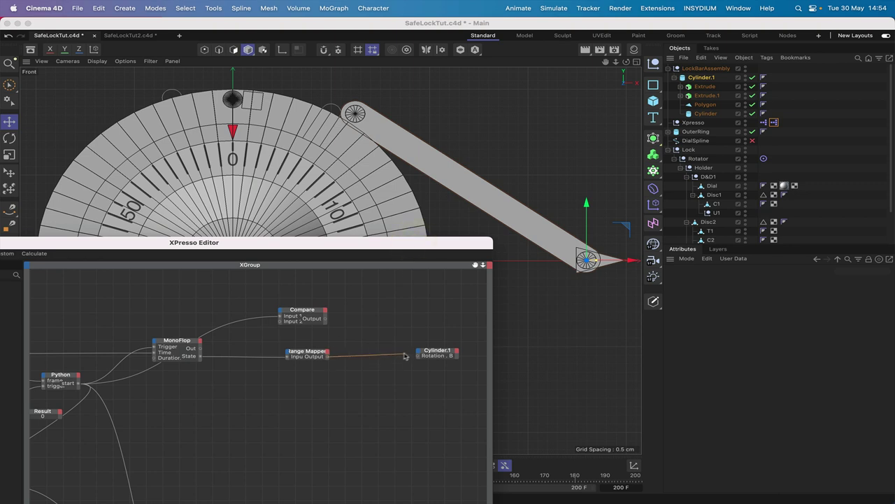
{"action": "left_click_drag", "start_coordinate": [404, 357], "coordinate": [418, 355]}
Step: Move the XPresso editor out of the viewport and play the animation to check the lever's movement
{"action": "left_click_drag", "start_coordinate": [455, 242], "coordinate": [173, 494]}
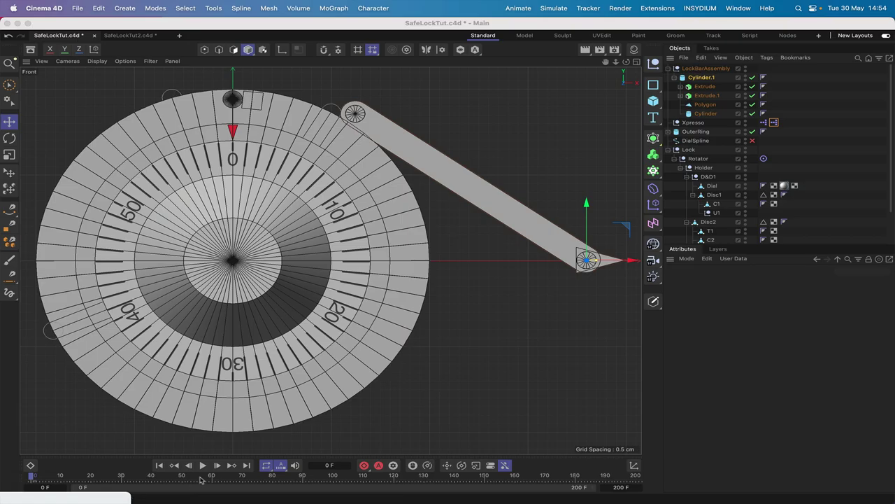
{"action": "left_click", "coordinate": [202, 465]}
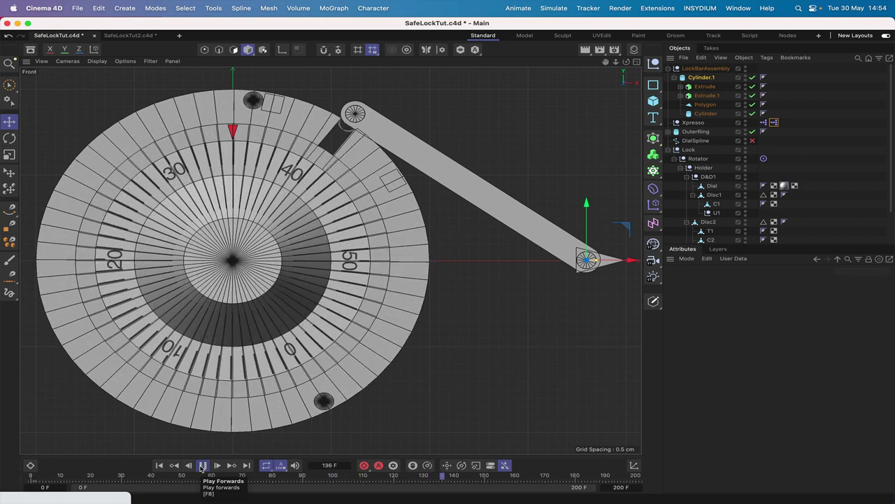
{"action": "left_click", "coordinate": [202, 466]}
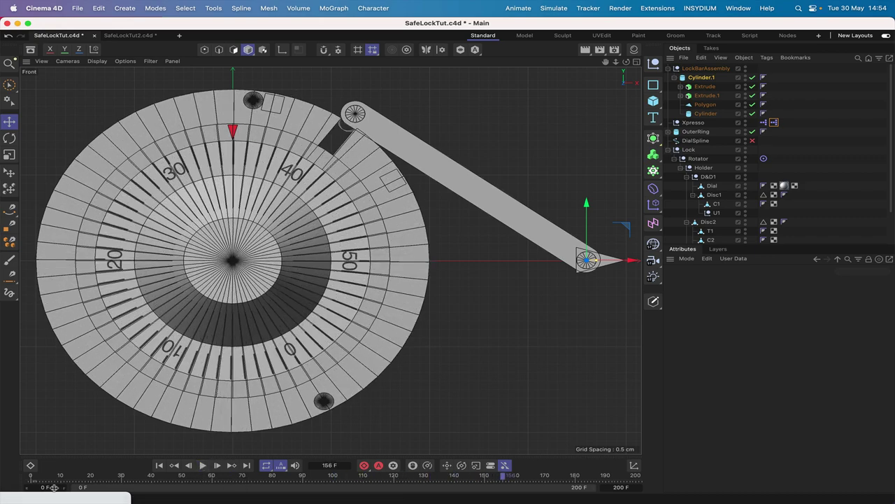
Step: Duplicate the Result node twice, connecting one copy to Python's start output and the other to MonoFlop's State output
{"action": "left_click_drag", "start_coordinate": [52, 496], "coordinate": [540, 109]}
{"action": "left_click_drag", "start_coordinate": [606, 132], "coordinate": [672, 96]}
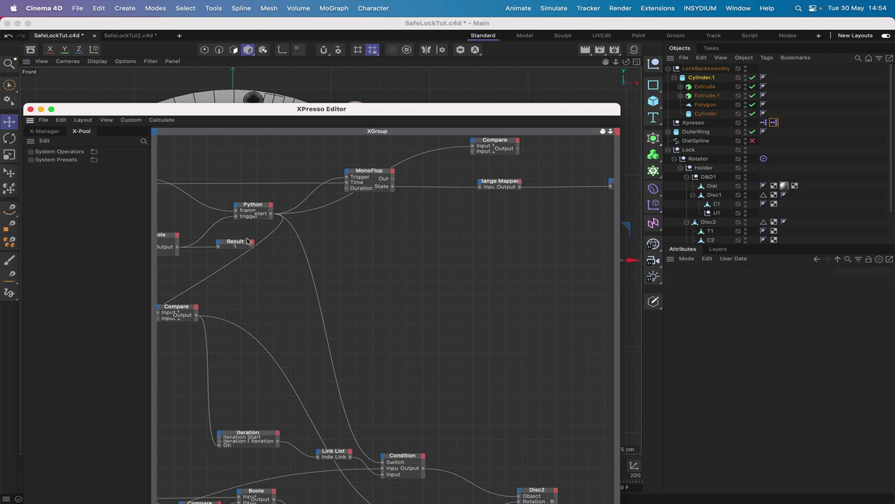
{"action": "left_click_drag", "start_coordinate": [238, 245], "coordinate": [366, 218], "text": "ctrl"}
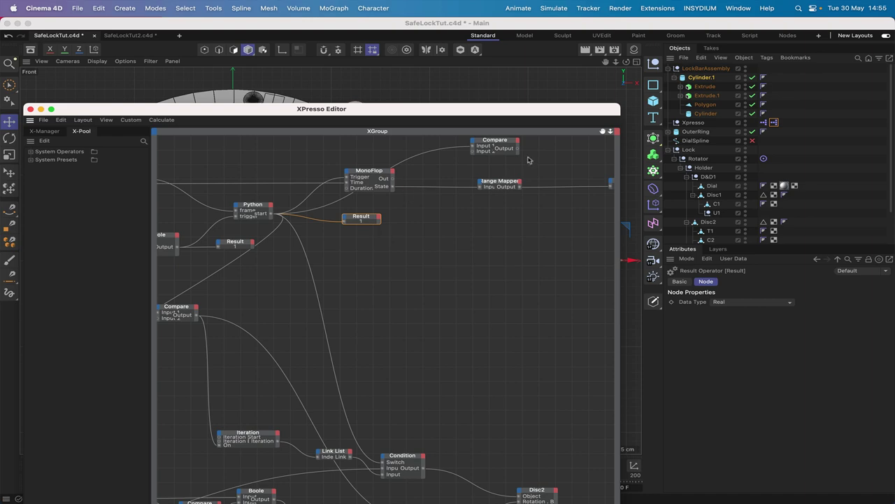
{"action": "middle_click_drag", "start_coordinate": [363, 315], "coordinate": [310, 352]}
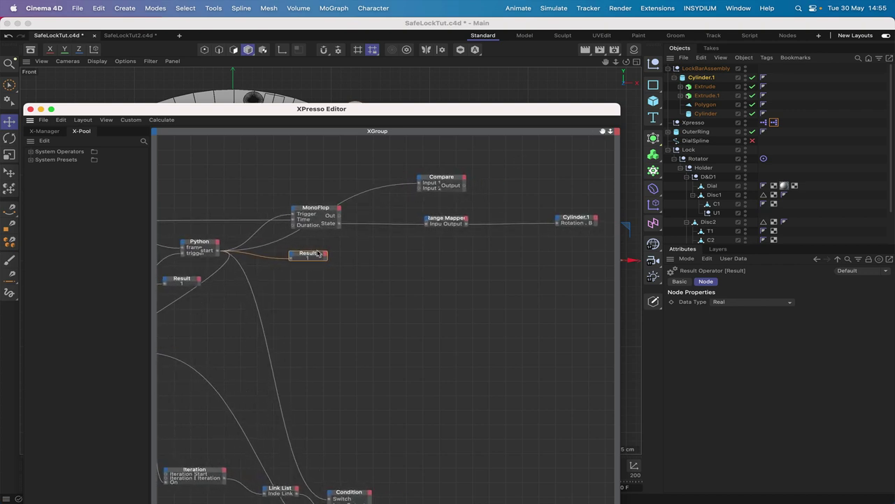
{"action": "left_click_drag", "start_coordinate": [311, 256], "coordinate": [366, 214], "text": "ctrl"}
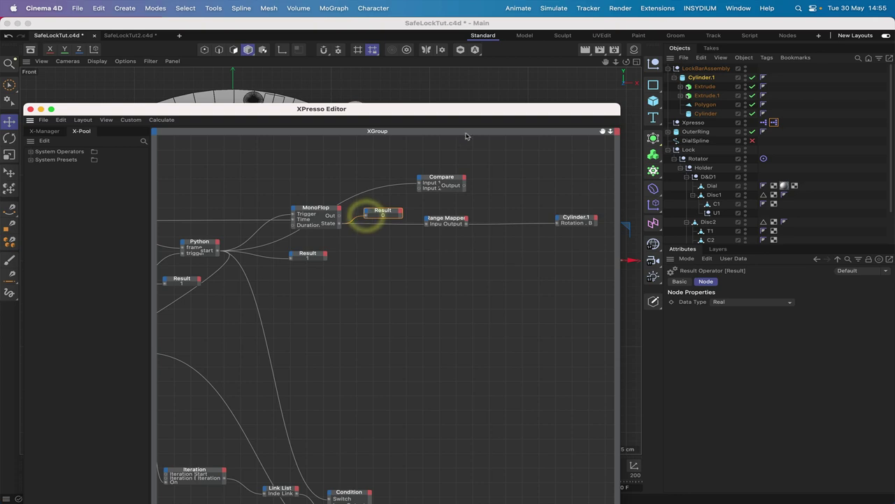
Step: Rewind to frame 0, uncover the lever in the viewport, and play the animation again to test its rotation
{"action": "double_click", "coordinate": [586, 112]}
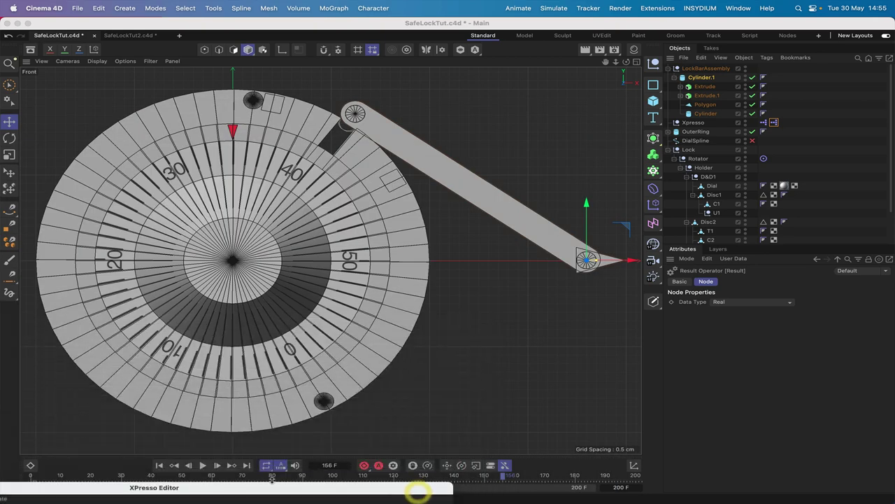
{"action": "left_click", "coordinate": [159, 465]}
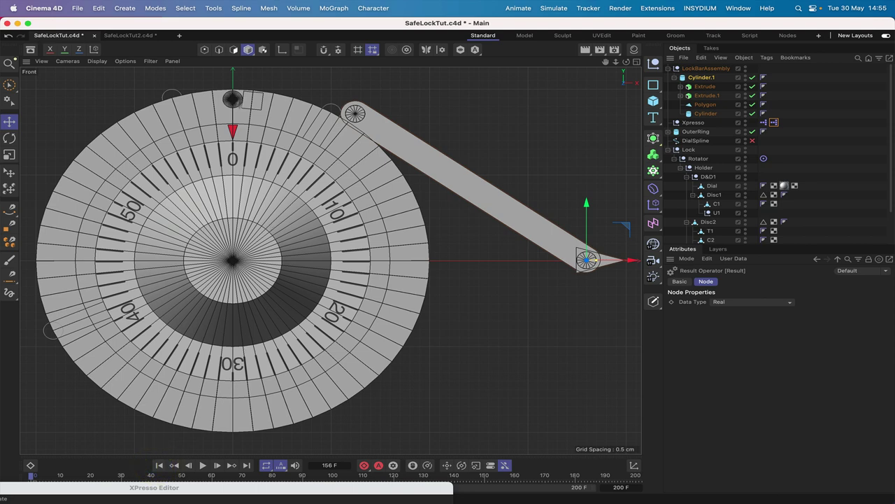
{"action": "double_click", "coordinate": [274, 488]}
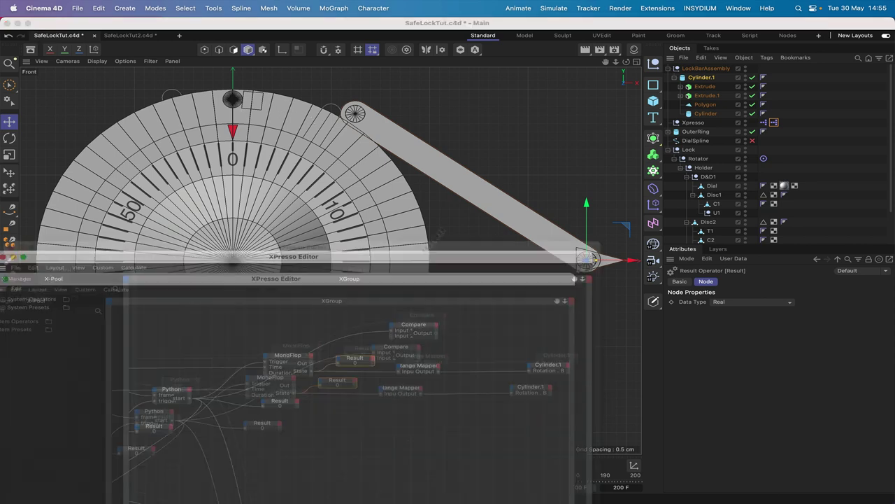
{"action": "left_click", "coordinate": [496, 116]}
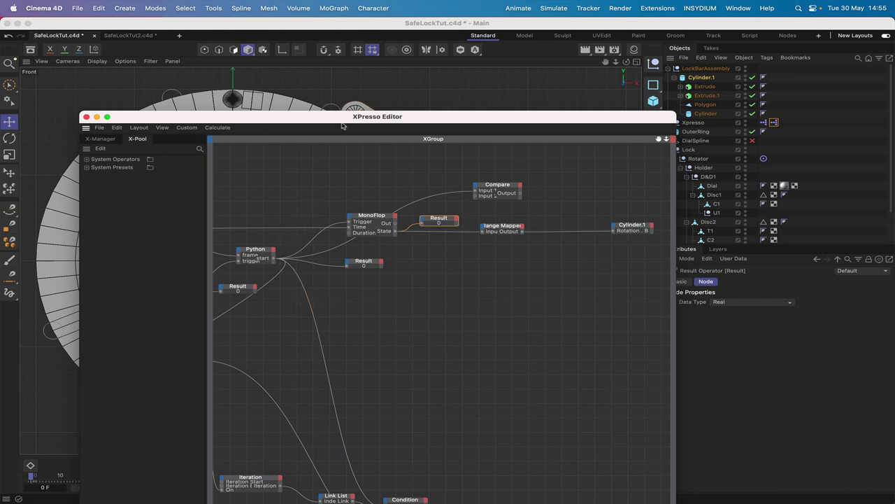
{"action": "left_click_drag", "start_coordinate": [524, 119], "coordinate": [442, 319]}
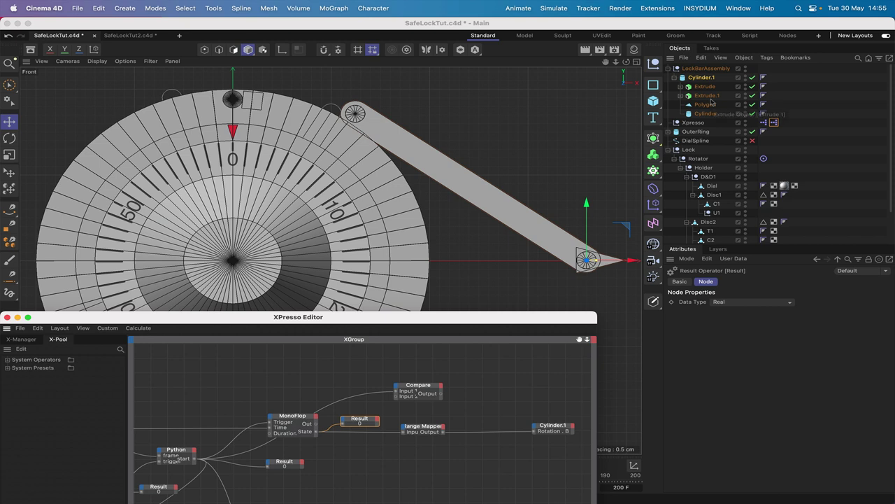
{"action": "left_click_drag", "start_coordinate": [711, 103], "coordinate": [698, 137]}
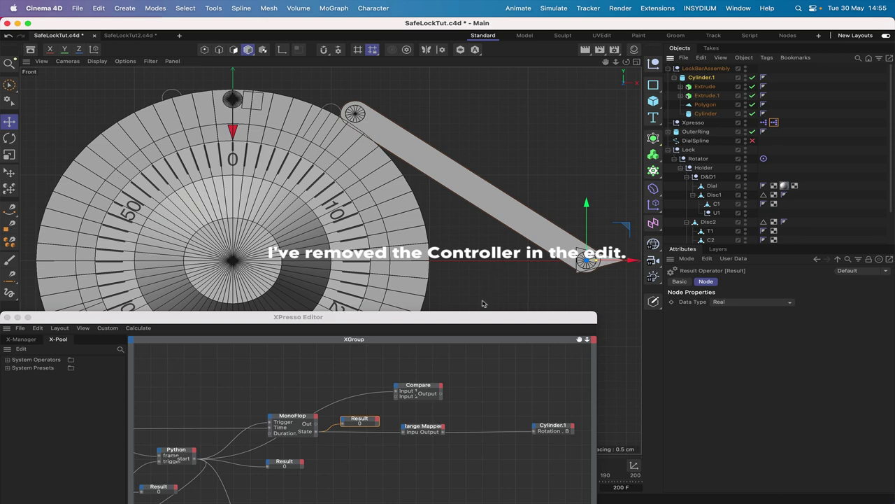
{"action": "left_click_drag", "start_coordinate": [480, 320], "coordinate": [154, 21]}
{"action": "left_click", "coordinate": [202, 465]}
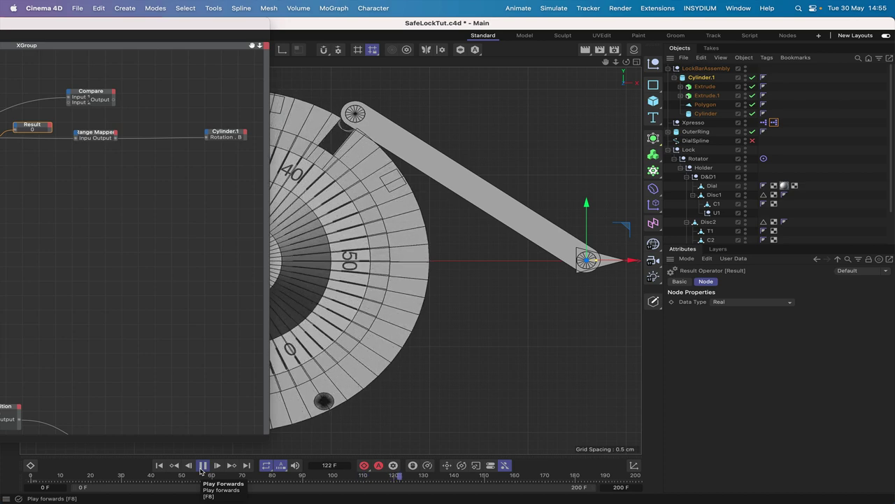
{"action": "left_click", "coordinate": [202, 465]}
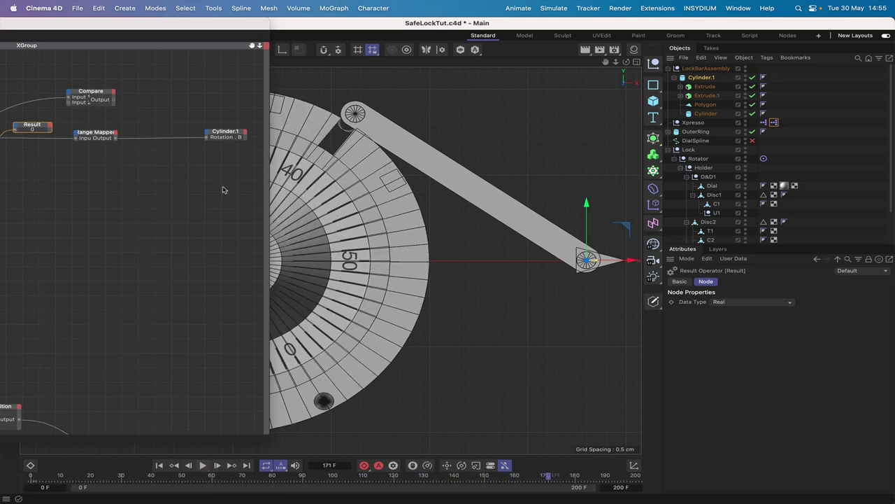
Step: Bring the graph back into view, rewind to the start, and set the MonoFlop node's mode to OneShot
{"action": "left_click_drag", "start_coordinate": [230, 24], "coordinate": [521, 113]}
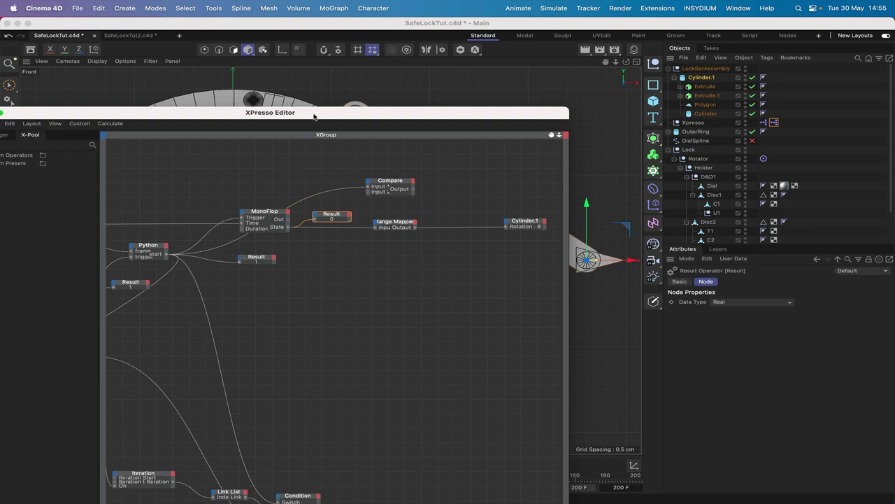
{"action": "left_click_drag", "start_coordinate": [314, 116], "coordinate": [327, 27]}
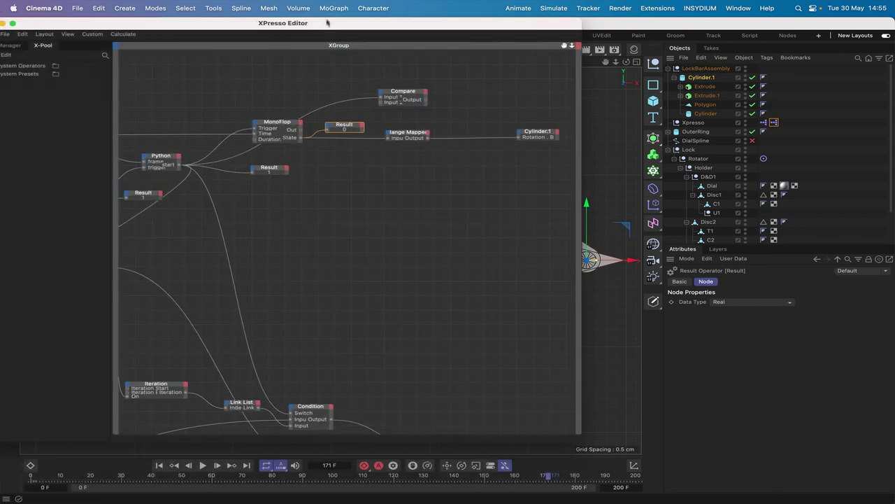
{"action": "left_click", "coordinate": [159, 466]}
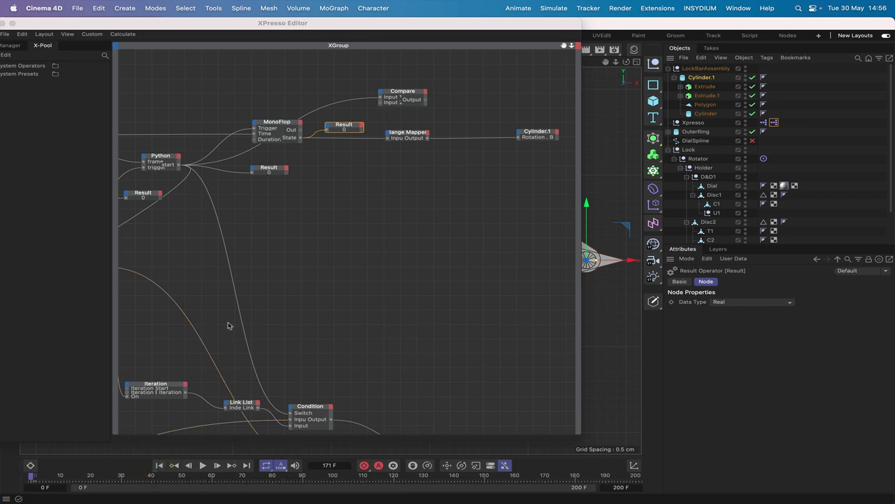
{"action": "left_click", "coordinate": [280, 123]}
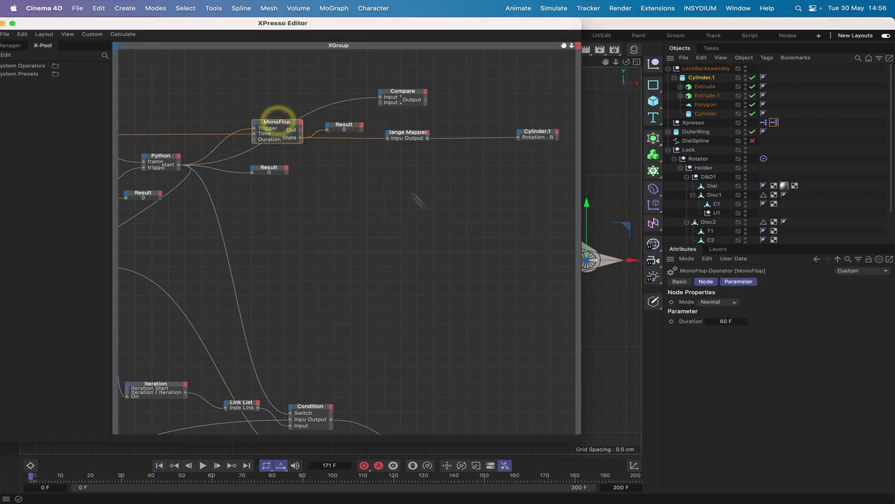
{"action": "left_click", "coordinate": [727, 309]}
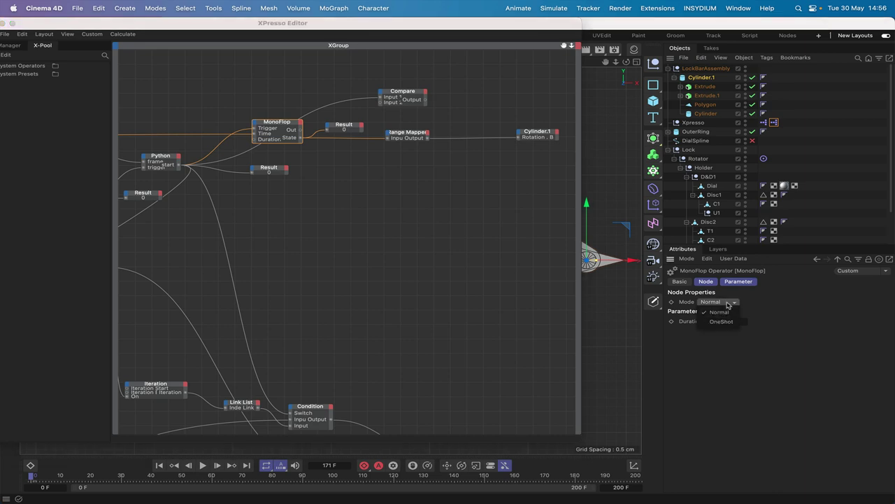
{"action": "left_click", "coordinate": [726, 320]}
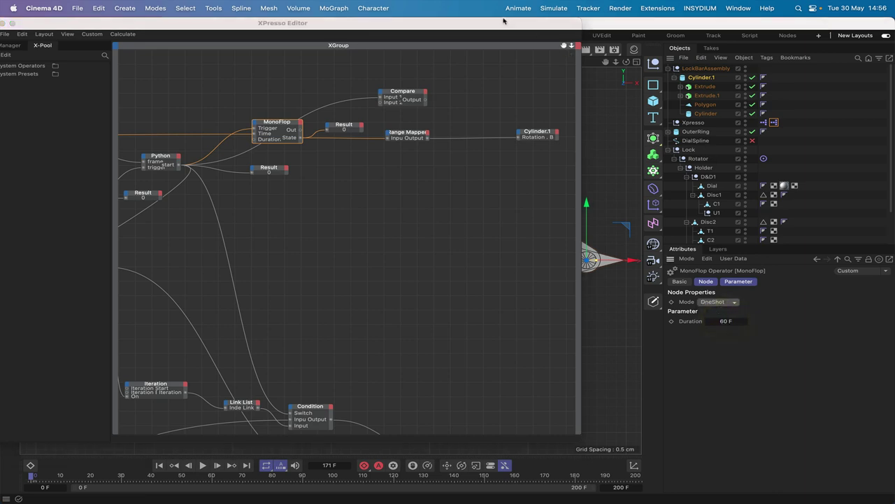
Step: Move the graph window off the lever and play from the first frame to test the OneShot mode
{"action": "left_click_drag", "start_coordinate": [503, 25], "coordinate": [156, 10]}
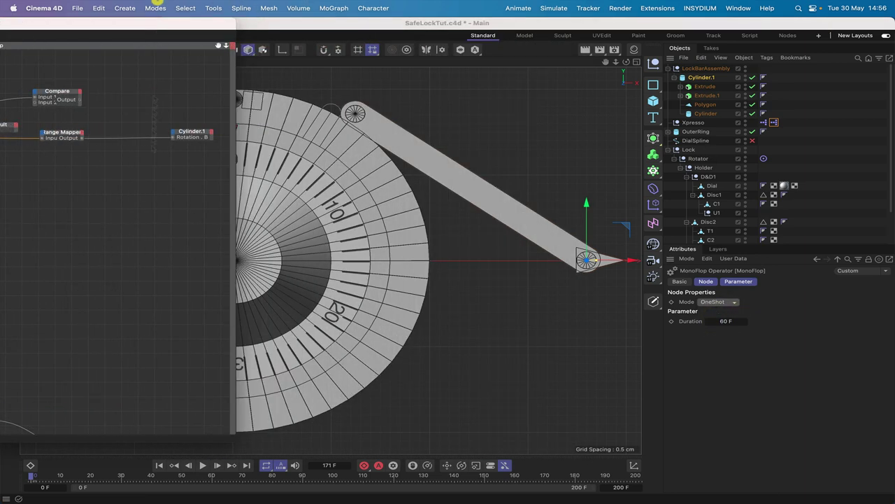
{"action": "left_click", "coordinate": [160, 465]}
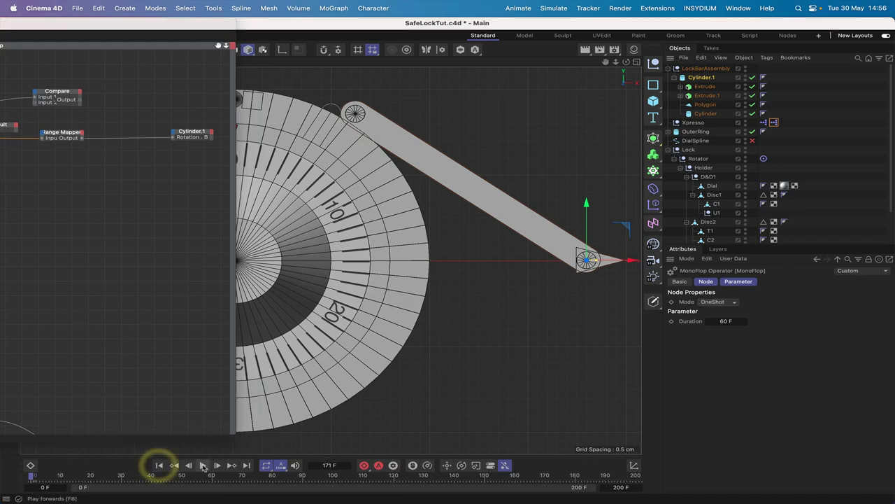
{"action": "left_click", "coordinate": [203, 465]}
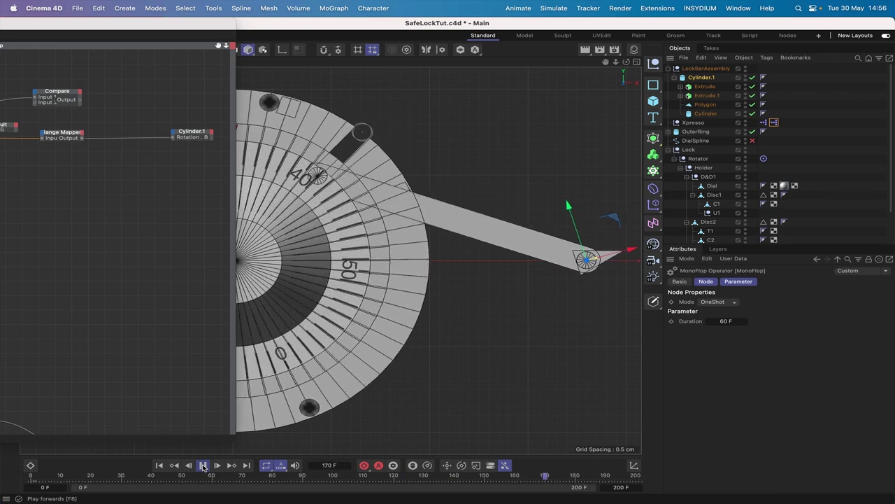
Step: Stop the playback, bring the graph back into view, and move the Compare node clear of the MonoFlop row
{"action": "left_click", "coordinate": [202, 465]}
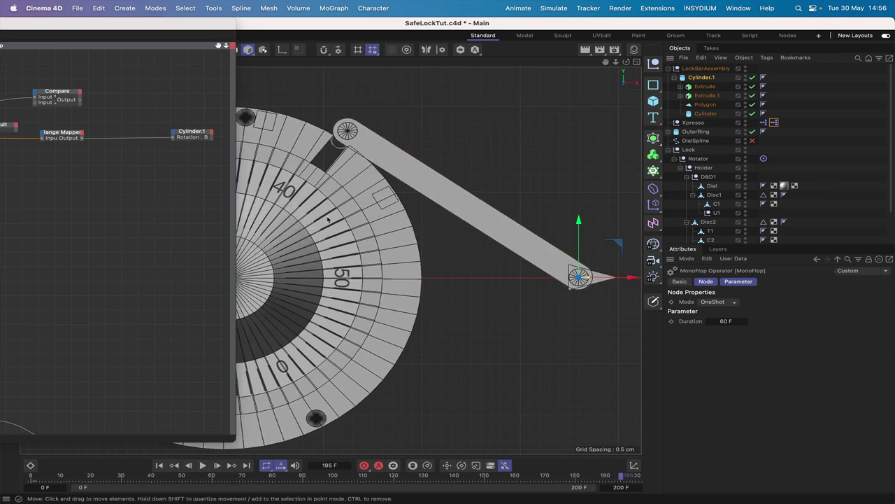
{"action": "left_click_drag", "start_coordinate": [194, 33], "coordinate": [471, 23]}
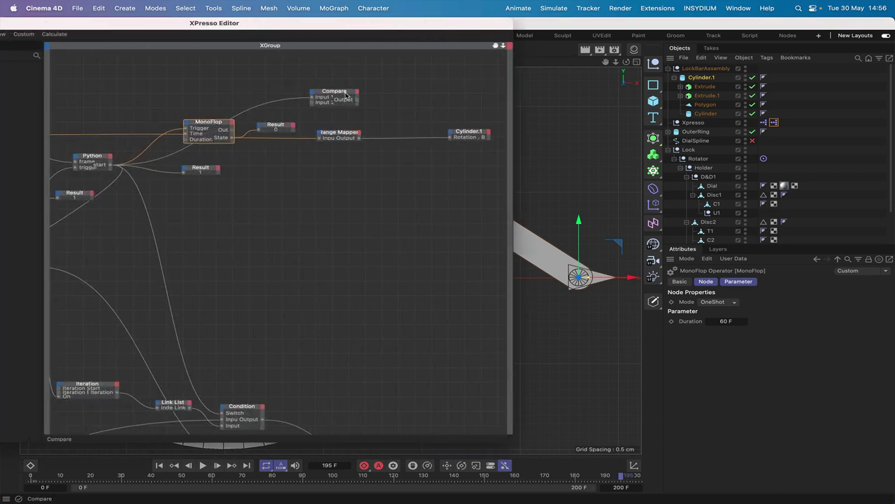
{"action": "left_click_drag", "start_coordinate": [335, 98], "coordinate": [309, 86]}
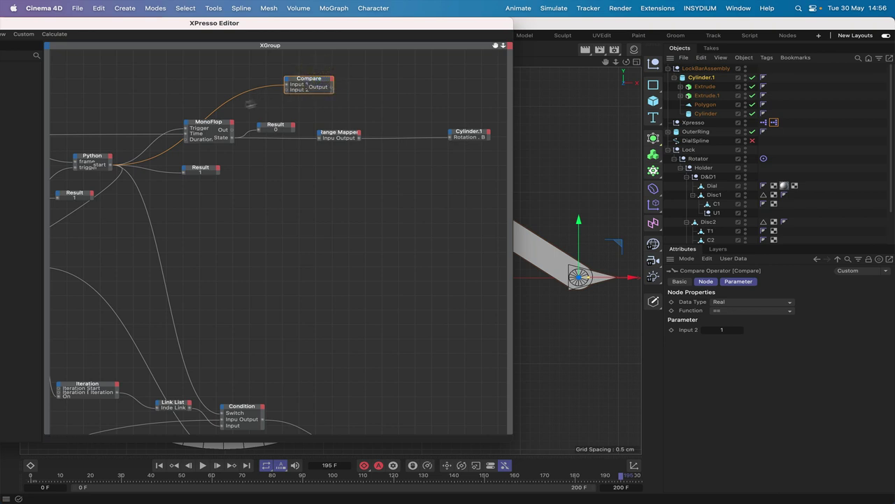
{"action": "left_click", "coordinate": [301, 80]}
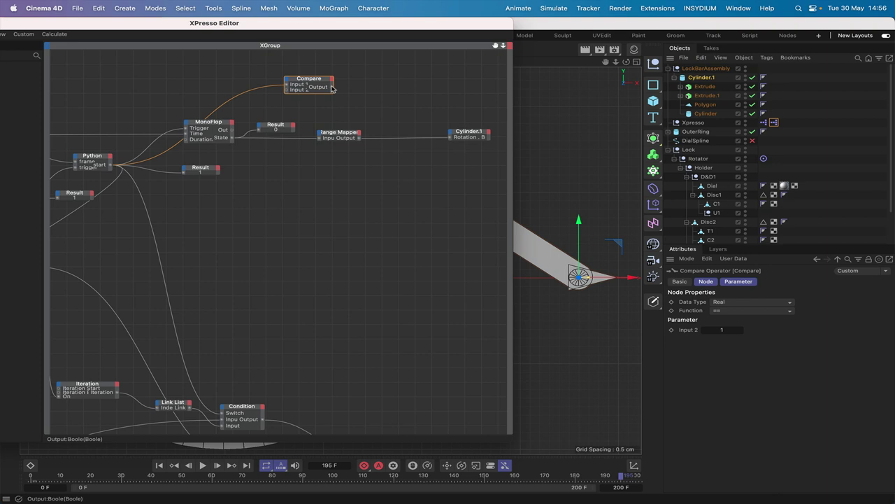
Step: Add a Condition node beside Compare and connect Compare's output to its Switch input
{"action": "right_click", "coordinate": [354, 94]}
{"action": "mouse_move", "coordinate": [377, 114]}
{"action": "mouse_move", "coordinate": [442, 118]}
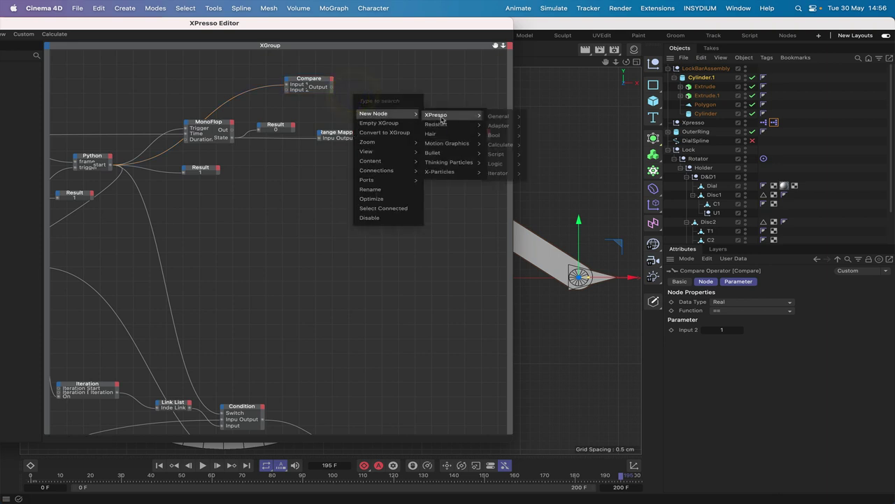
{"action": "mouse_move", "coordinate": [511, 138]}
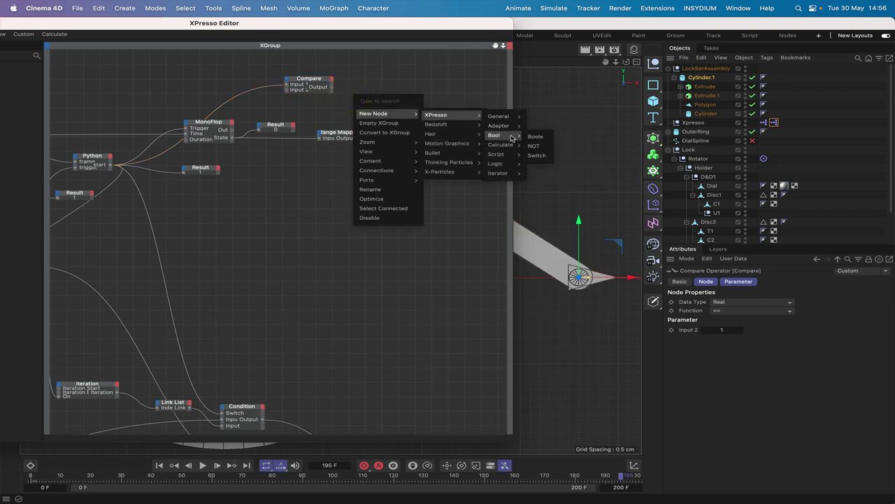
{"action": "mouse_move", "coordinate": [510, 165]}
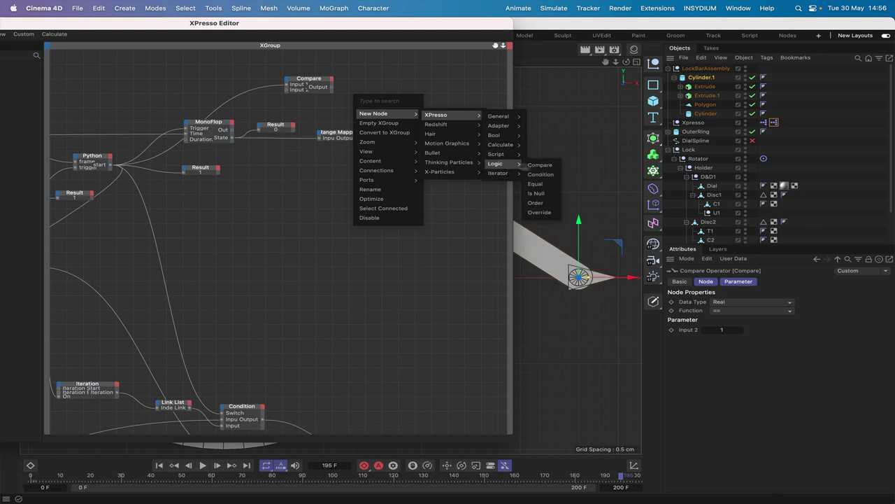
{"action": "left_click", "coordinate": [538, 175]}
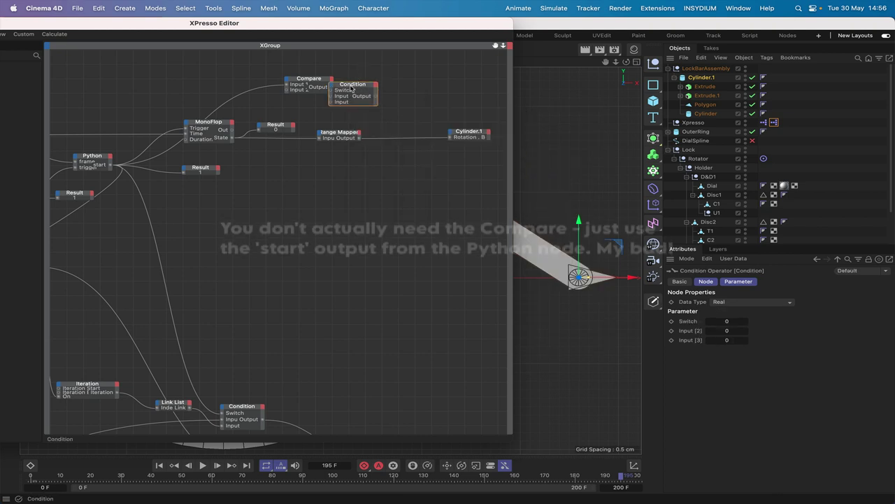
{"action": "left_click_drag", "start_coordinate": [352, 88], "coordinate": [377, 88]}
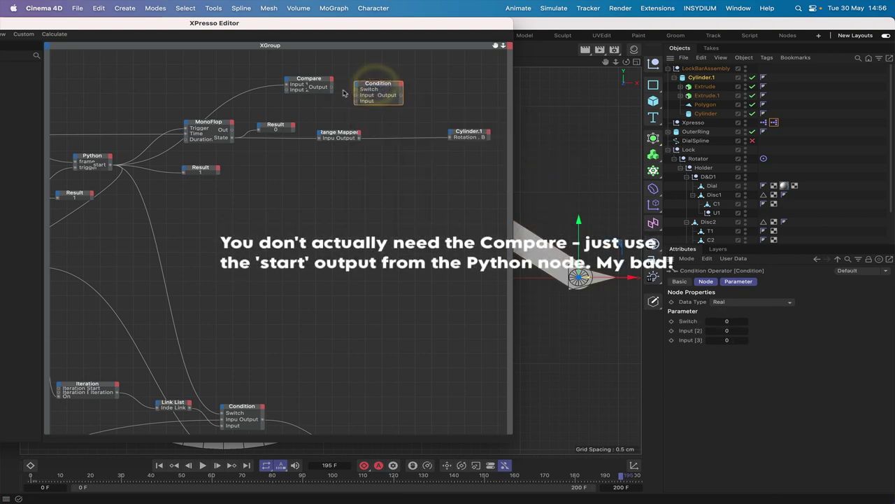
{"action": "left_click_drag", "start_coordinate": [426, 28], "coordinate": [288, 27]}
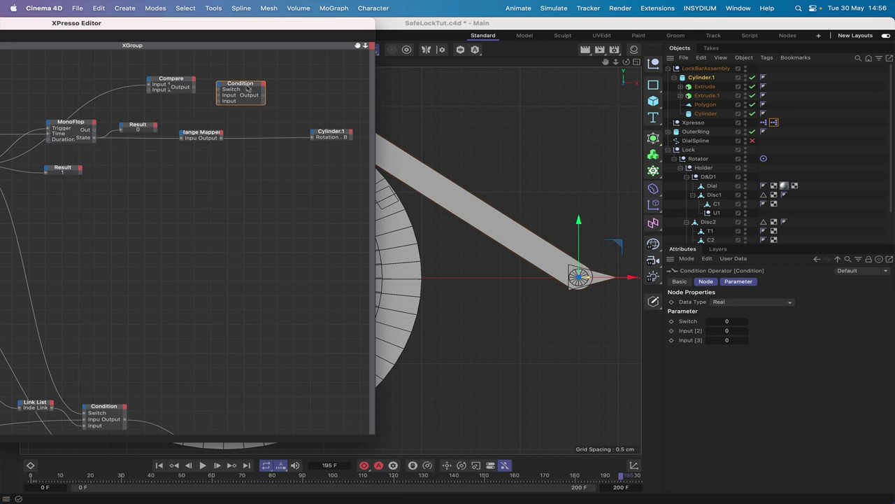
{"action": "left_click_drag", "start_coordinate": [244, 87], "coordinate": [258, 88]}
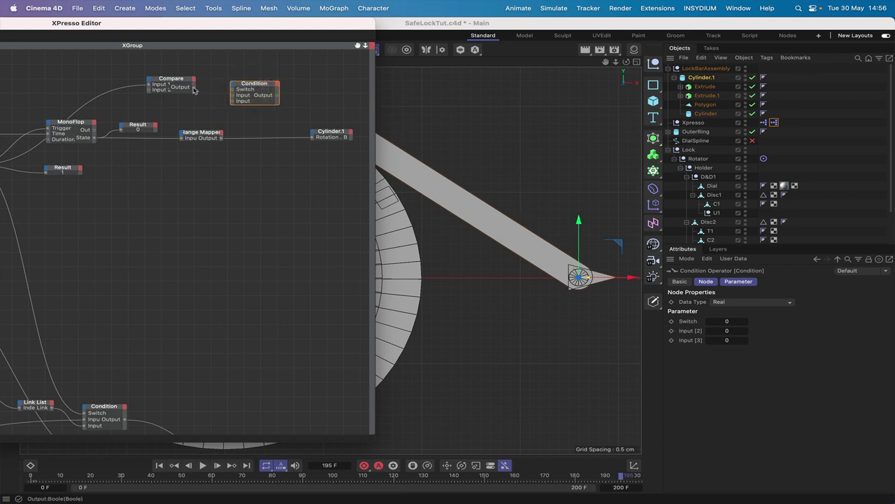
{"action": "left_click_drag", "start_coordinate": [233, 92], "coordinate": [261, 79]}
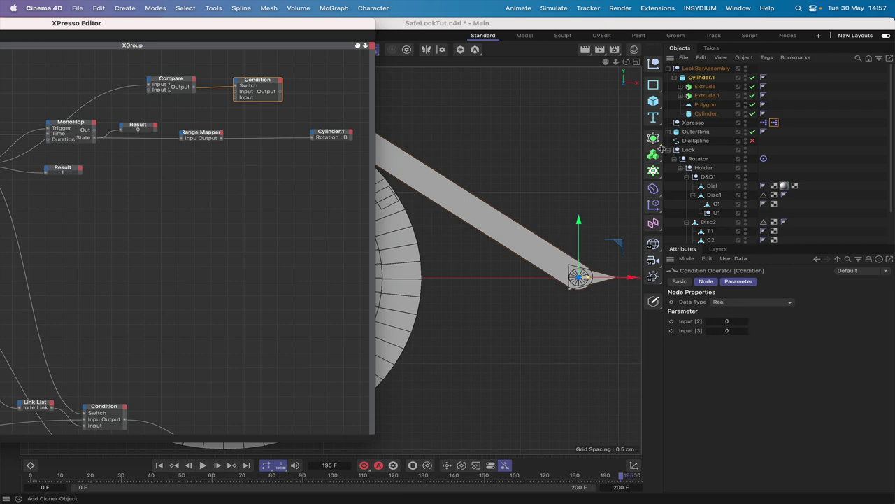
Step: Check Cylinder.1's rotation coordinates and set the Condition node's Input [3] to -0.3211
{"action": "left_click", "coordinate": [702, 78]}
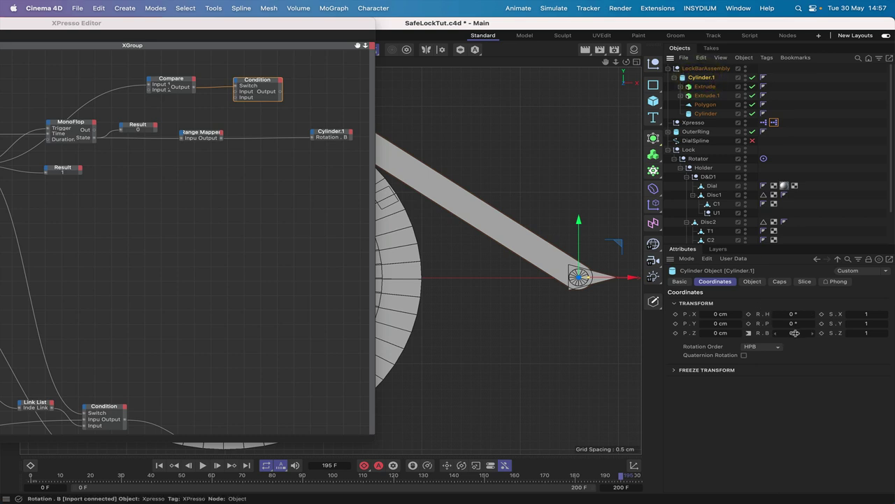
{"action": "left_click", "coordinate": [252, 84]}
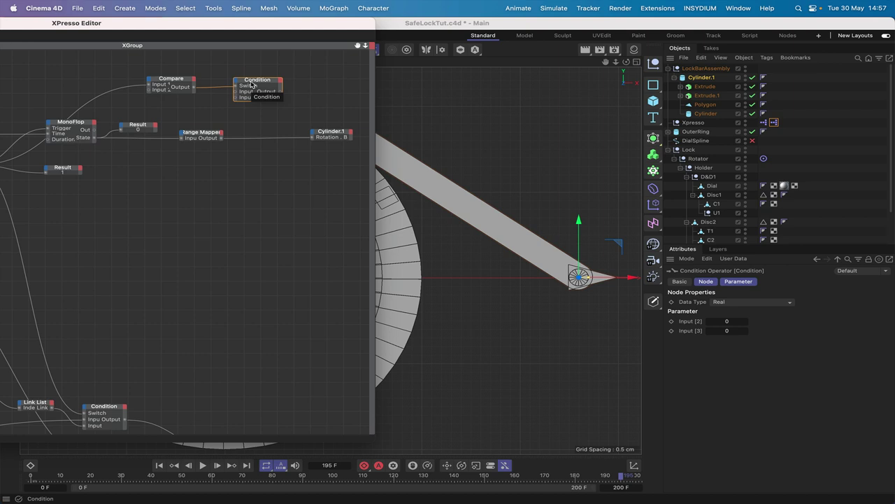
{"action": "left_click", "coordinate": [261, 84]}
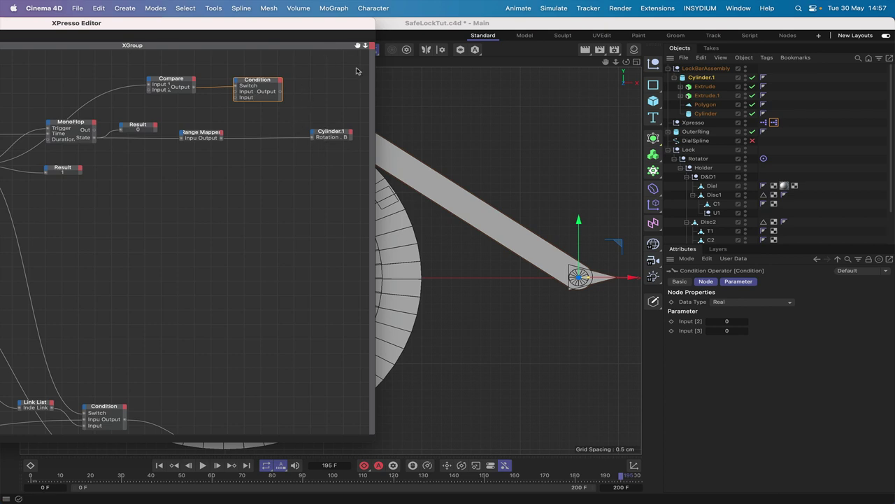
{"action": "left_click", "coordinate": [262, 81]}
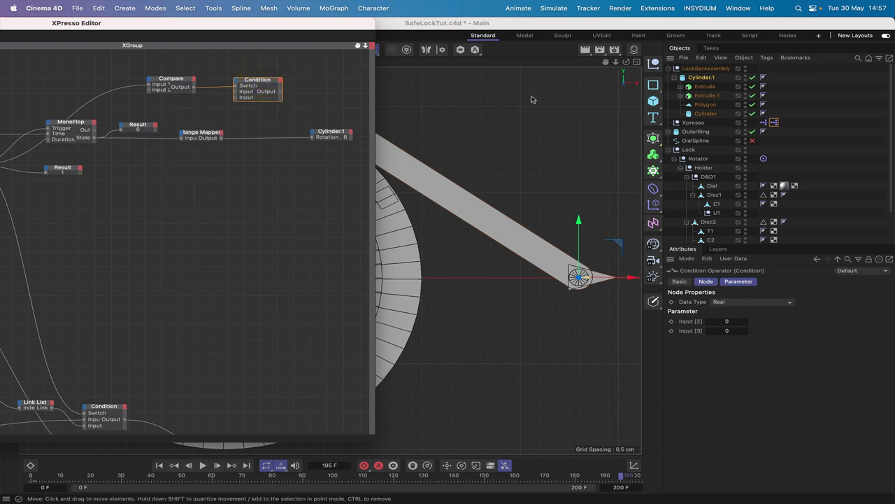
{"action": "left_click", "coordinate": [726, 330]}
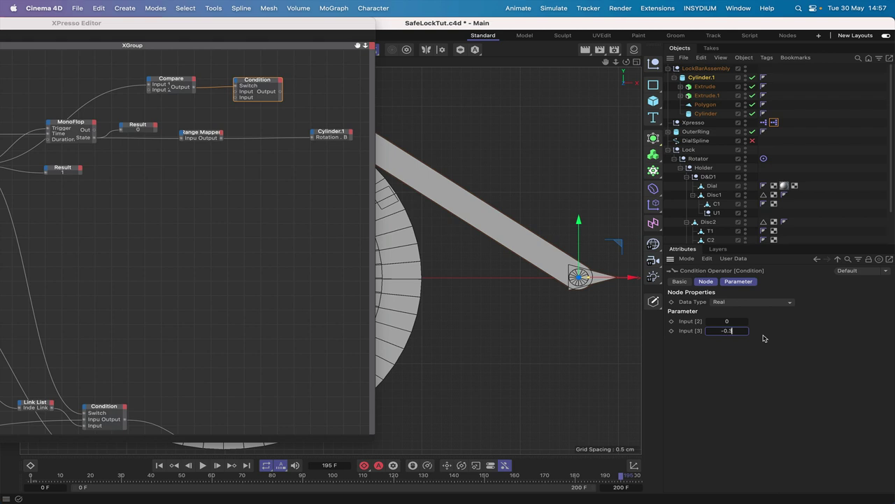
{"action": "left_click", "coordinate": [755, 341]}
Step: Duplicate the Condition node, wiring MonoFlop's Out to the copy's Switch and the first Condition and Range Mapper outputs to its two inputs
{"action": "left_click_drag", "start_coordinate": [256, 84], "coordinate": [323, 93], "text": "ctrl"}
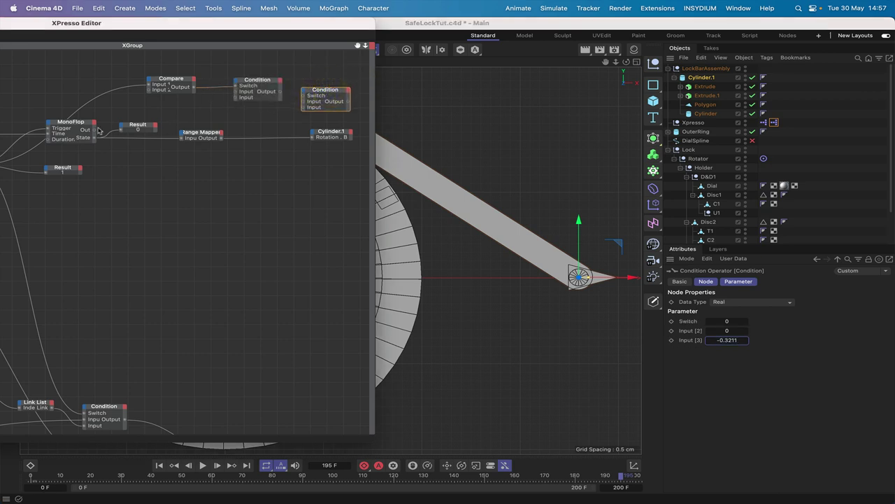
{"action": "left_click_drag", "start_coordinate": [95, 131], "coordinate": [303, 99]}
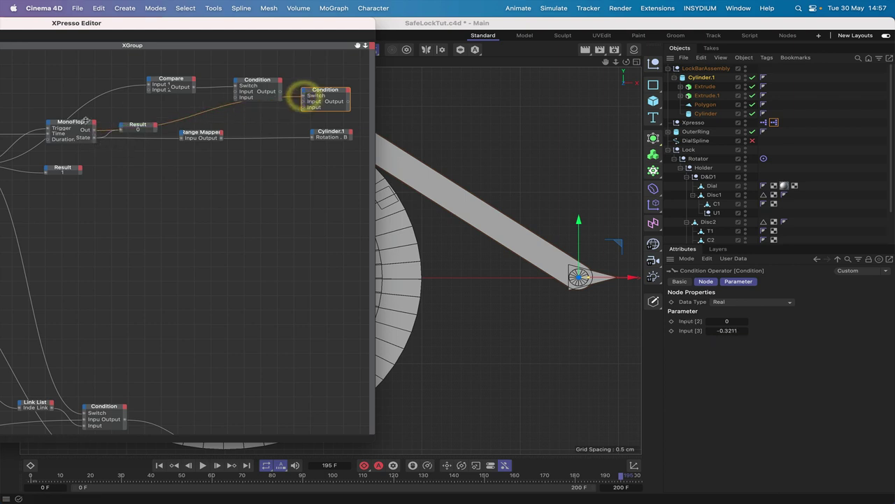
{"action": "left_click_drag", "start_coordinate": [149, 132], "coordinate": [148, 174]}
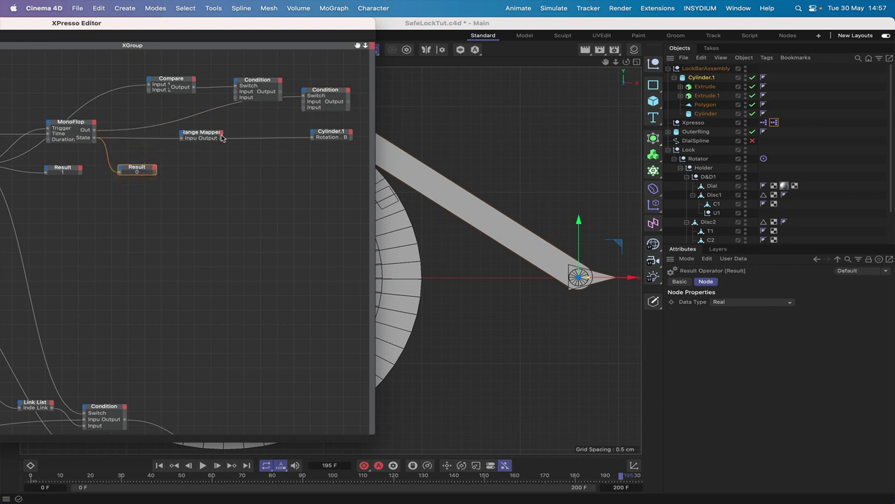
{"action": "left_click_drag", "start_coordinate": [224, 139], "coordinate": [304, 107]}
{"action": "left_click_drag", "start_coordinate": [257, 81], "coordinate": [246, 69]}
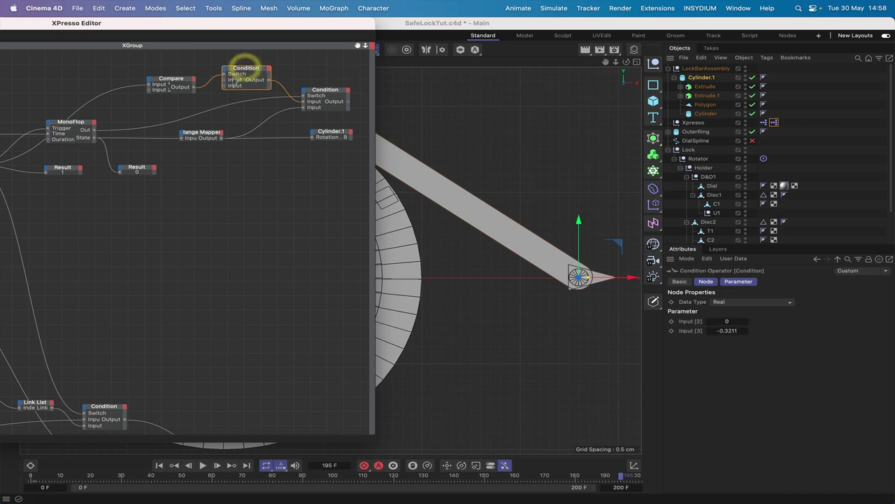
Step: Disconnect Range Mapper from the Cylinder.1 node and connect the second Condition's output to Cylinder.1's Rotation . B
{"action": "left_click", "coordinate": [300, 138]}
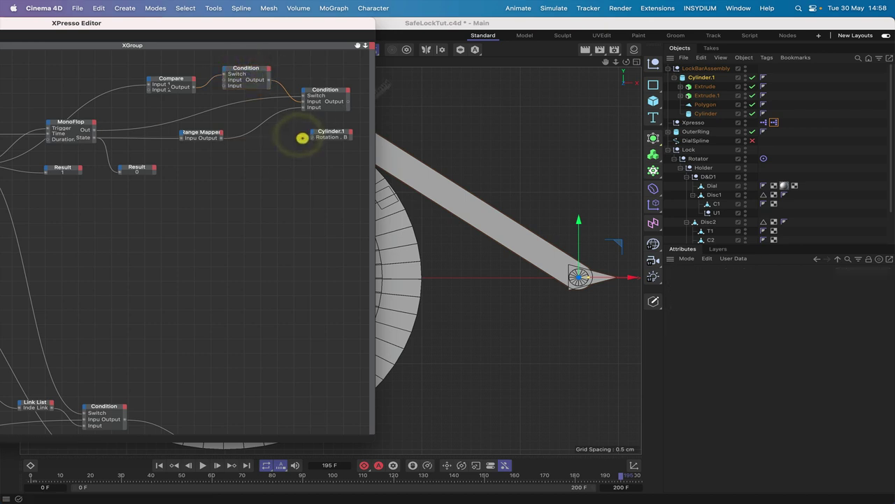
{"action": "scroll", "coordinate": [301, 138], "scroll_direction": "right", "scroll_amount": 5}
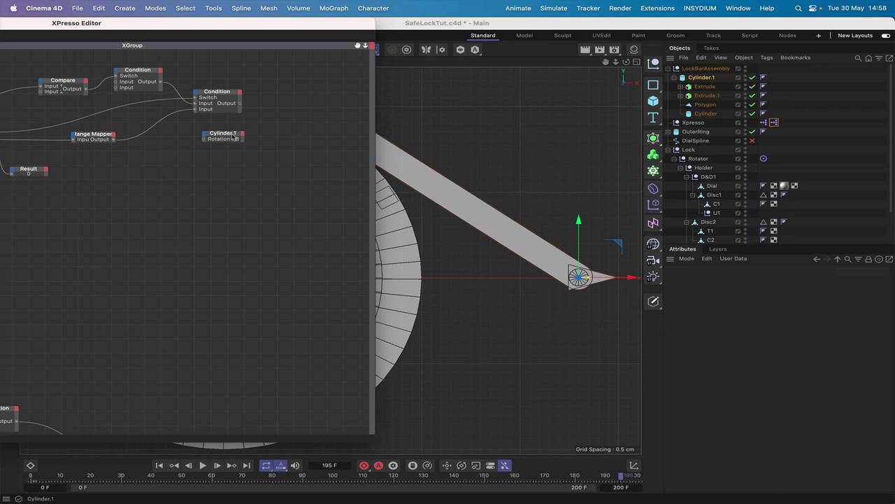
{"action": "left_click", "coordinate": [232, 138]}
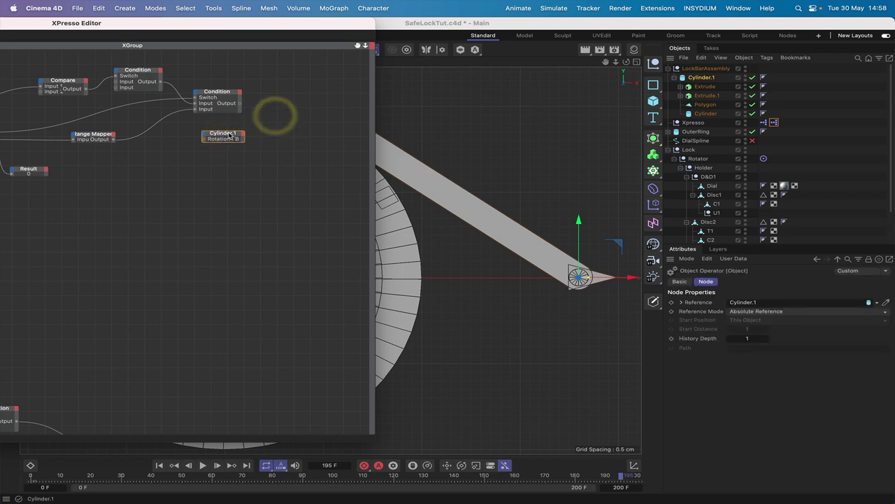
{"action": "left_click_drag", "start_coordinate": [230, 135], "coordinate": [300, 100]}
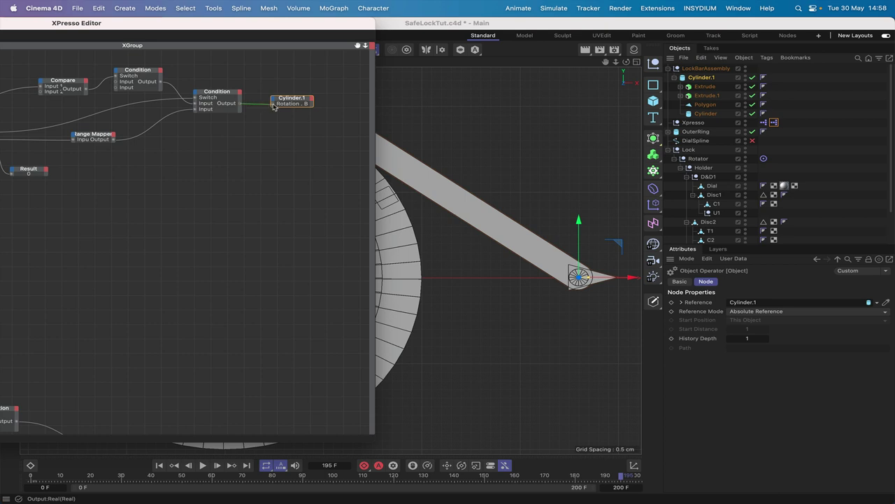
{"action": "left_click_drag", "start_coordinate": [274, 106], "coordinate": [274, 105]}
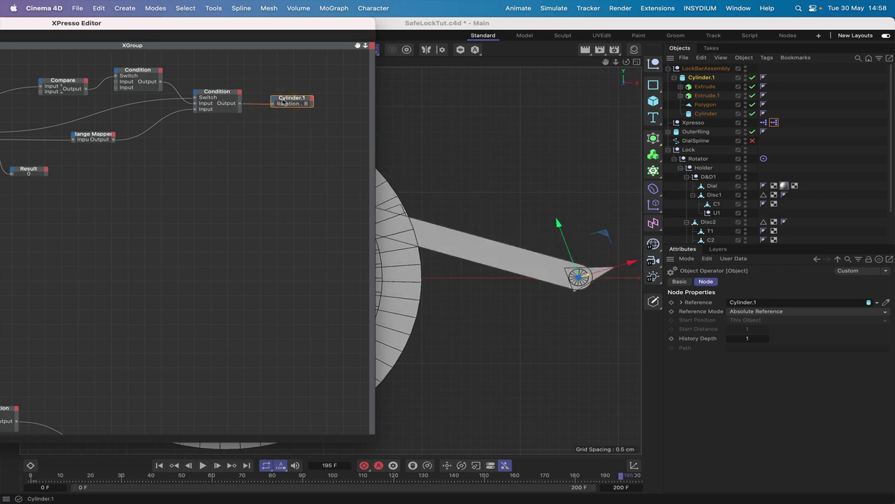
Step: Close the XPresso editor and play the animation from the first frame to test the lever's rotation with the Condition nodes
{"action": "left_click_drag", "start_coordinate": [351, 26], "coordinate": [603, 167]}
{"action": "left_click", "coordinate": [37, 165]}
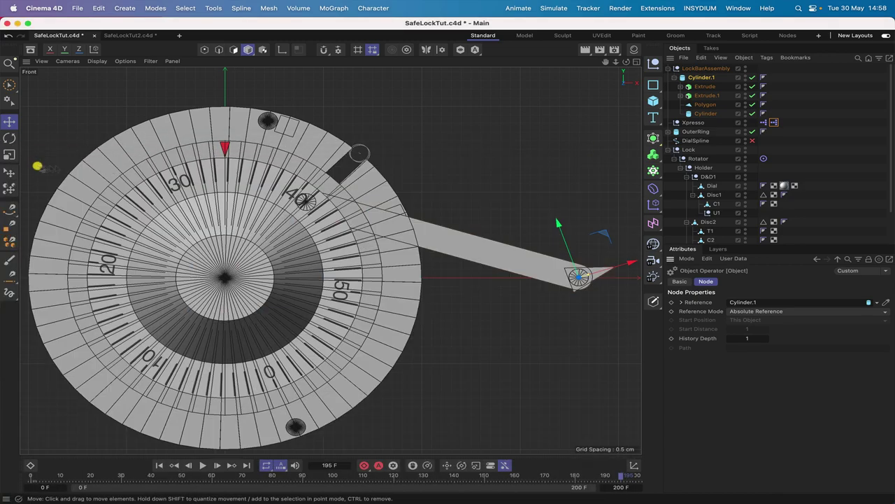
{"action": "left_click", "coordinate": [159, 465]}
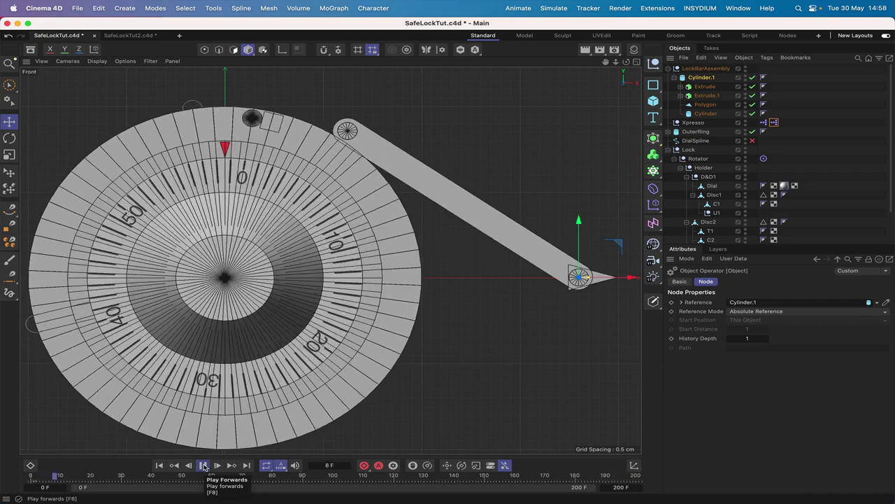
{"action": "left_click", "coordinate": [203, 465]}
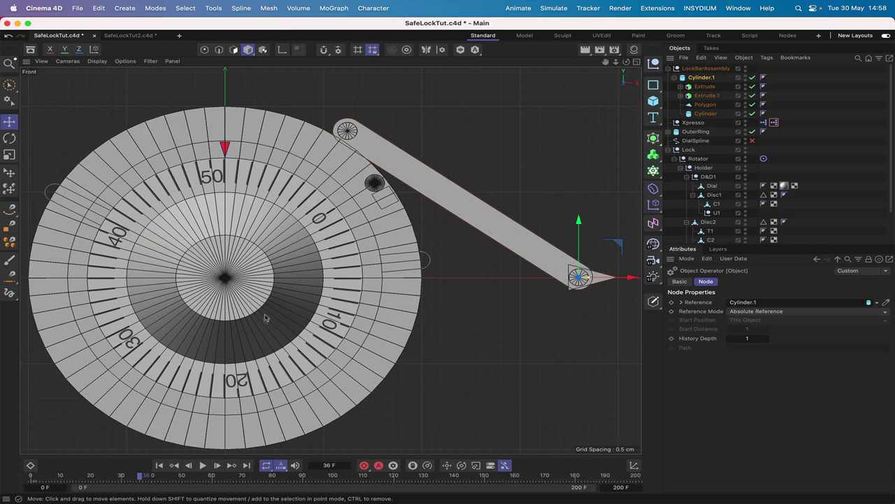
{"action": "left_click", "coordinate": [203, 465]}
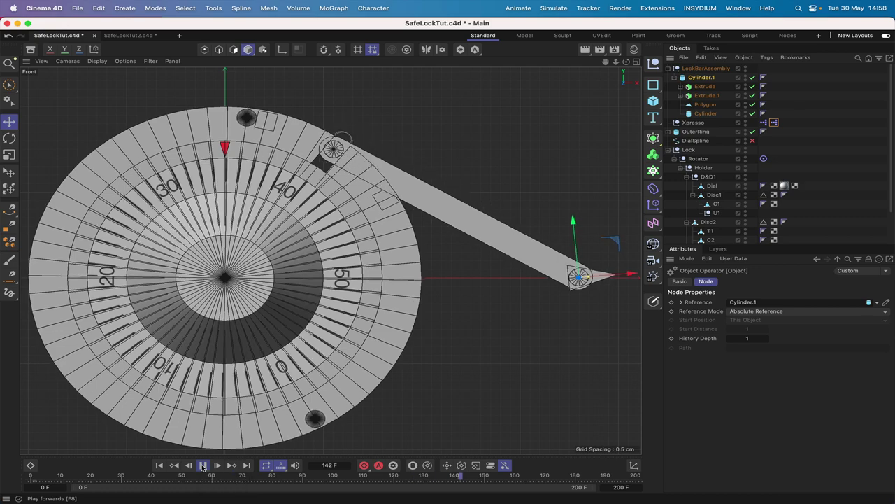
{"action": "left_click", "coordinate": [203, 465]}
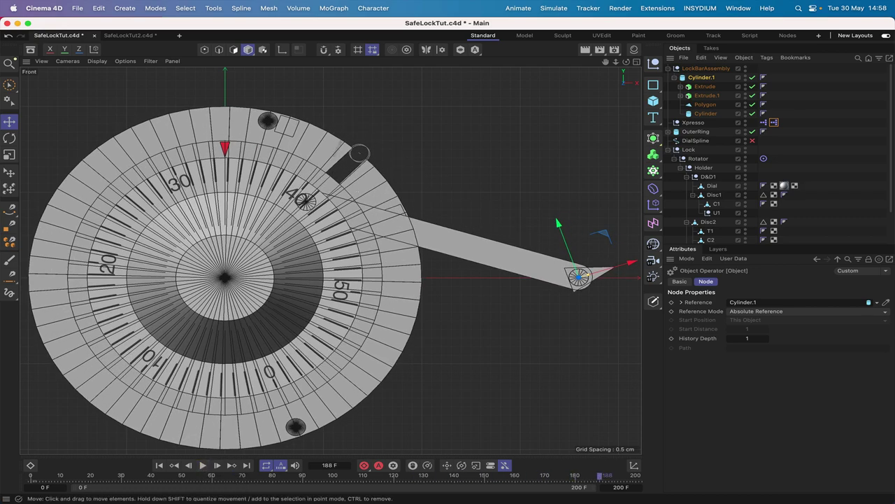
{"action": "middle_click_drag", "start_coordinate": [371, 121], "coordinate": [346, 143]}
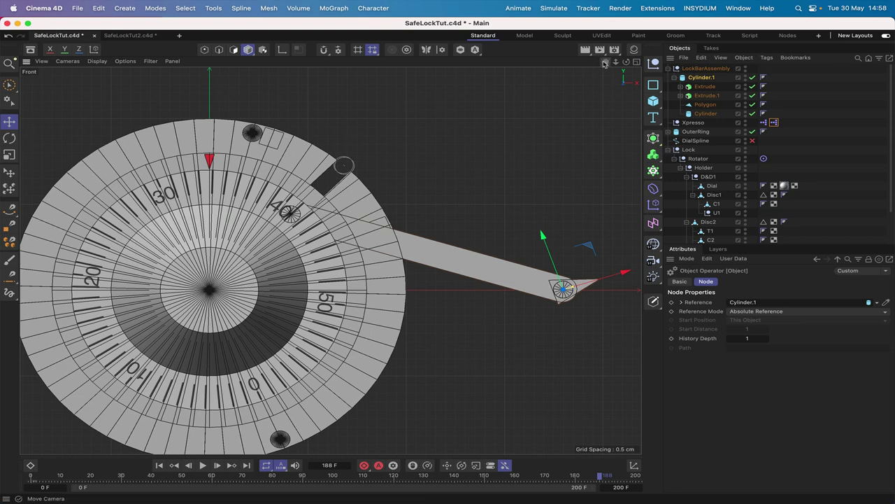
{"action": "middle_click_drag", "start_coordinate": [329, 259], "coordinate": [344, 233]}
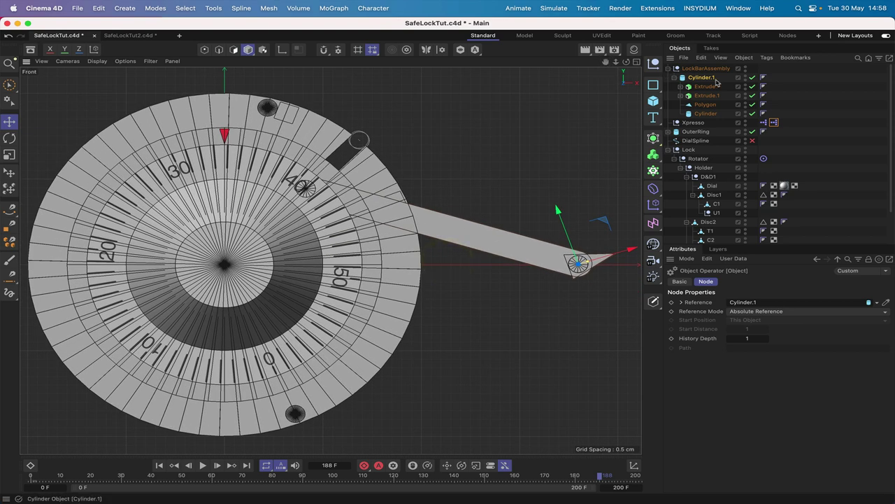
Step: Reopen the XPresso graph and delete the Result node connected to MonoFlop's State output
{"action": "double_click", "coordinate": [775, 123]}
{"action": "left_click_drag", "start_coordinate": [690, 88], "coordinate": [463, 28]}
{"action": "left_click", "coordinate": [331, 173]}
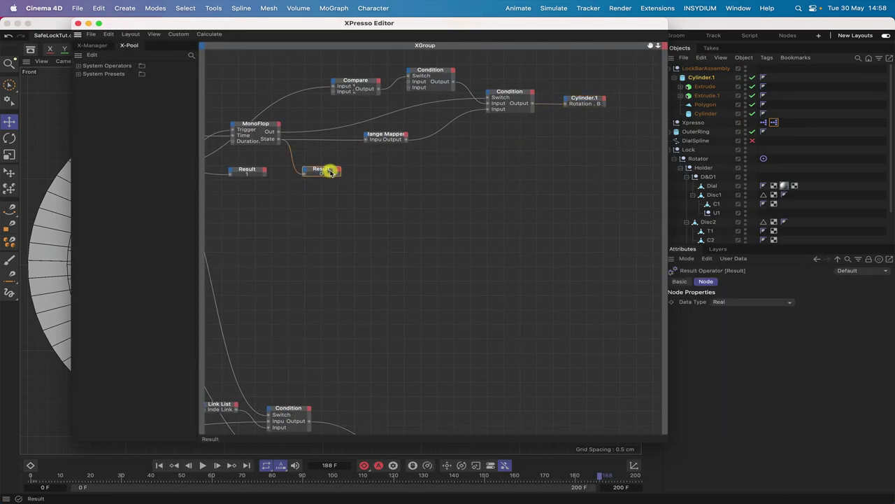
{"action": "key", "text": "Delete"}
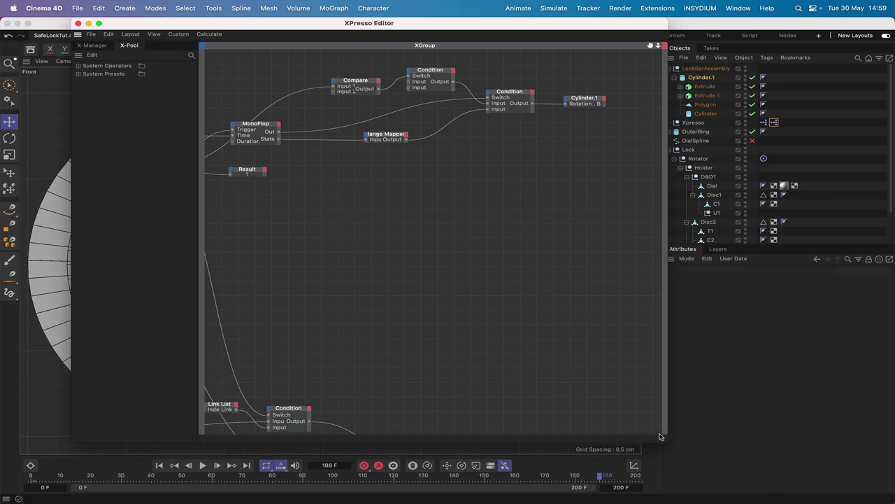
Step: Enlarge the XPresso editor window and review the graph from the MonoFlop chain down to the Disc2 nodes
{"action": "left_click_drag", "start_coordinate": [682, 447], "coordinate": [892, 453]}
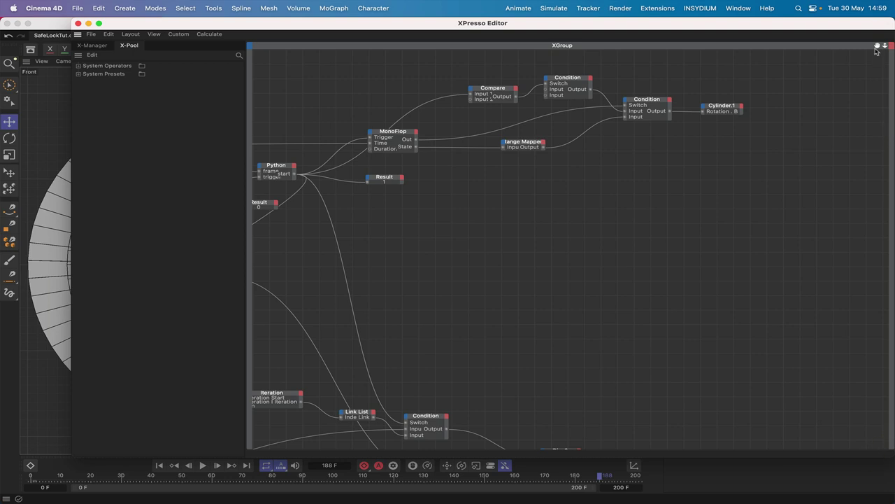
{"action": "left_click", "coordinate": [876, 46]}
{"action": "left_click_drag", "start_coordinate": [404, 434], "coordinate": [549, 319]}
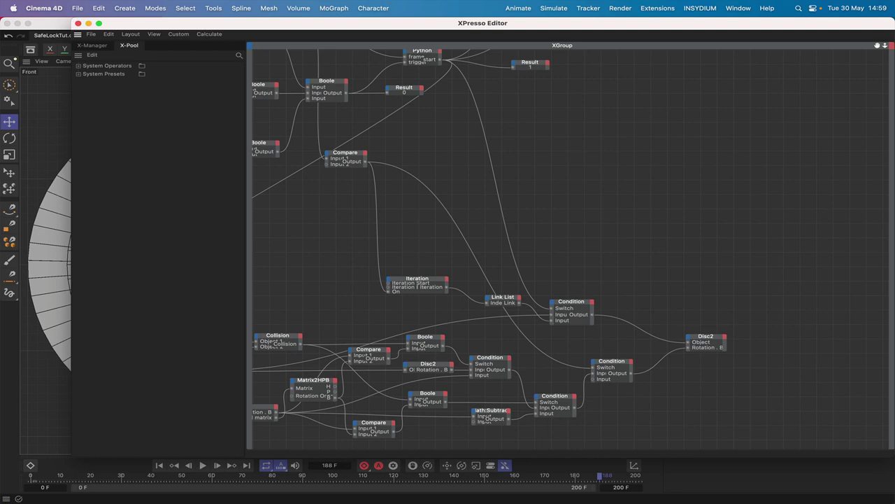
{"action": "left_click_drag", "start_coordinate": [550, 320], "coordinate": [529, 325]}
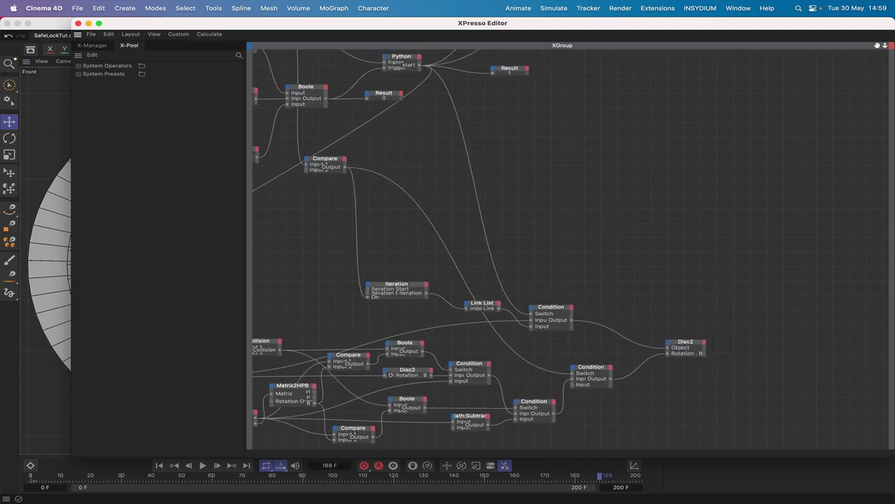
Step: Move the XPresso editor clear of the viewport and play the animation from the first frame in the perspective view, then rewind
{"action": "left_click_drag", "start_coordinate": [844, 23], "coordinate": [720, 382]}
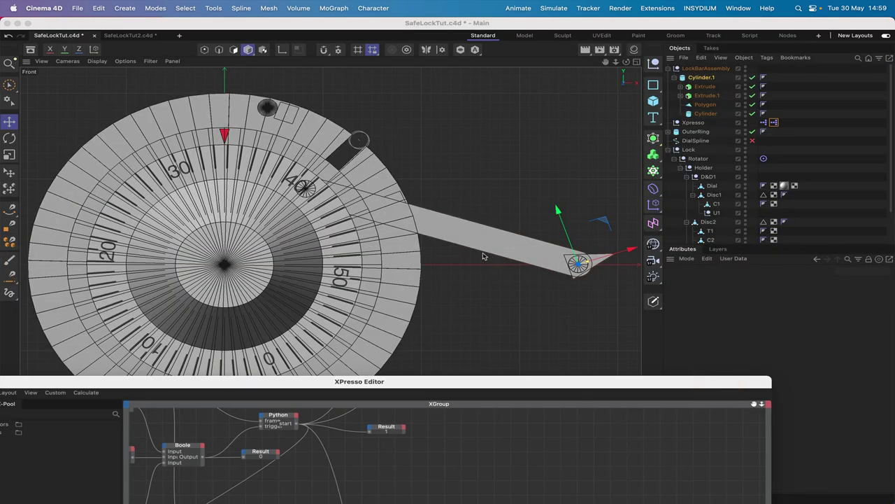
{"action": "left_click_drag", "start_coordinate": [356, 384], "coordinate": [410, 488]}
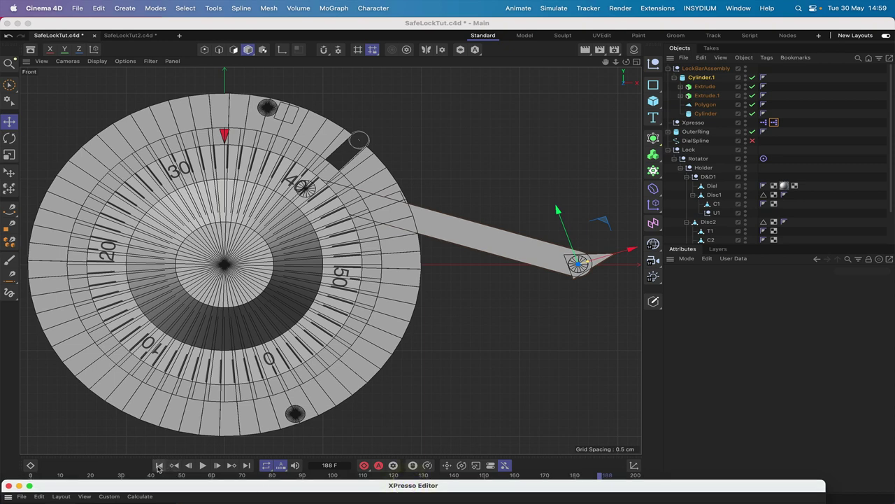
{"action": "left_click", "coordinate": [158, 466]}
{"action": "key", "text": "F1"}
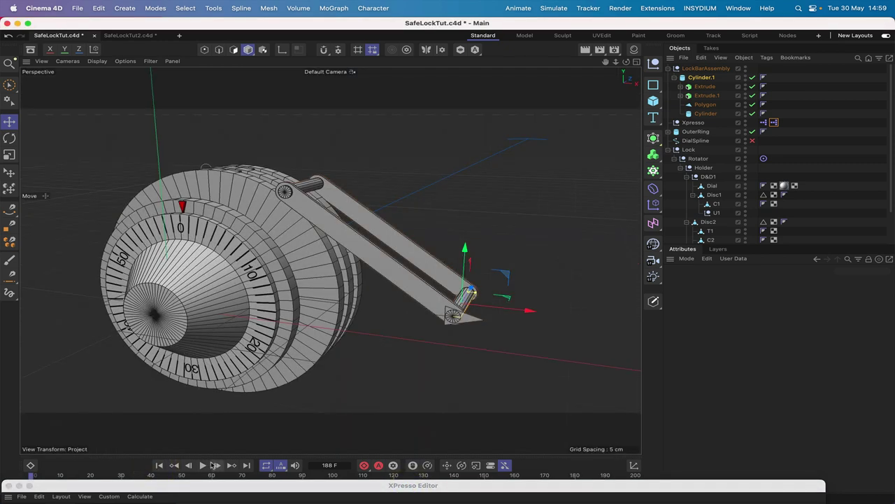
{"action": "left_click", "coordinate": [202, 466]}
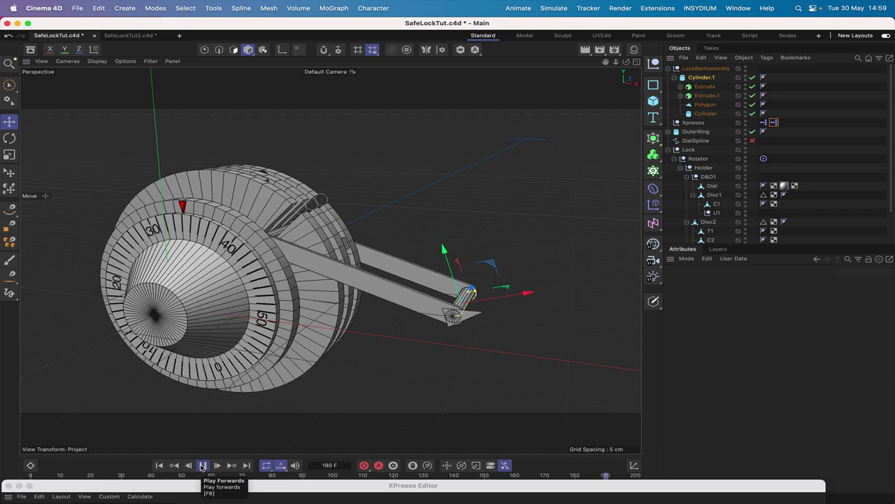
{"action": "left_click", "coordinate": [202, 465]}
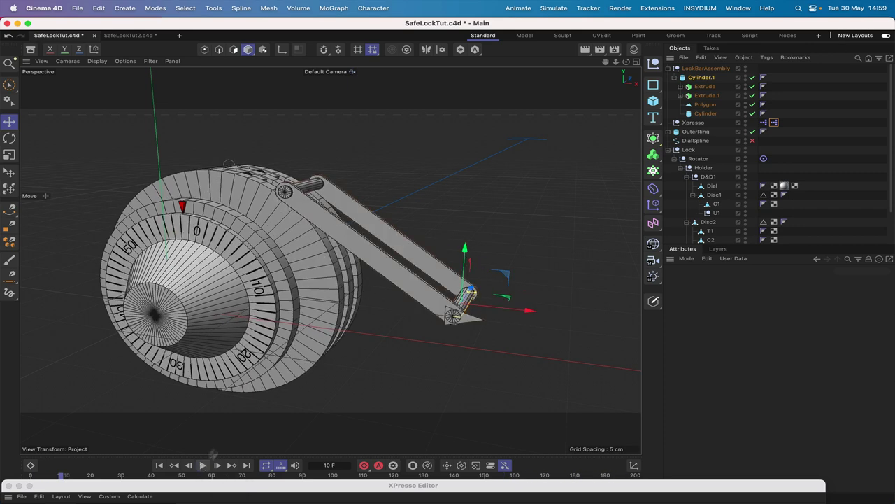
{"action": "left_click", "coordinate": [159, 465]}
Step: Bring the XPresso editor back to check the whole graph, move it away and replay the animation until the lever has dropped
{"action": "double_click", "coordinate": [144, 485]}
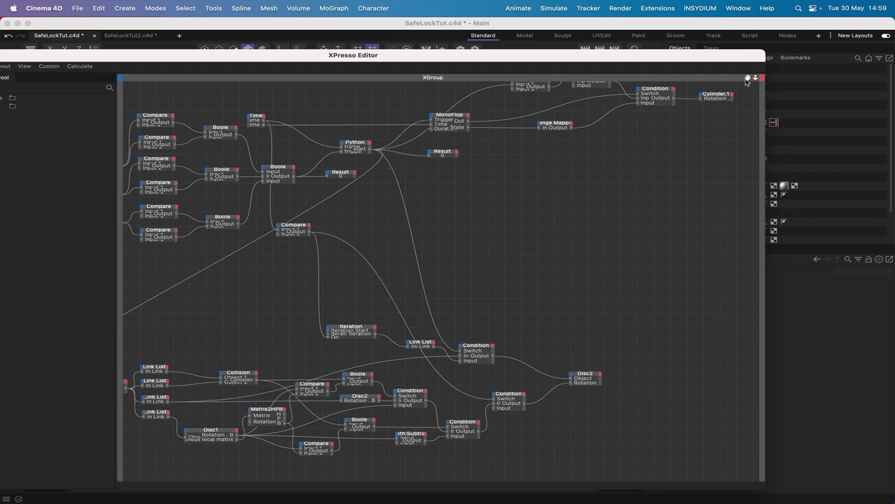
{"action": "left_click_drag", "start_coordinate": [700, 59], "coordinate": [482, 501]}
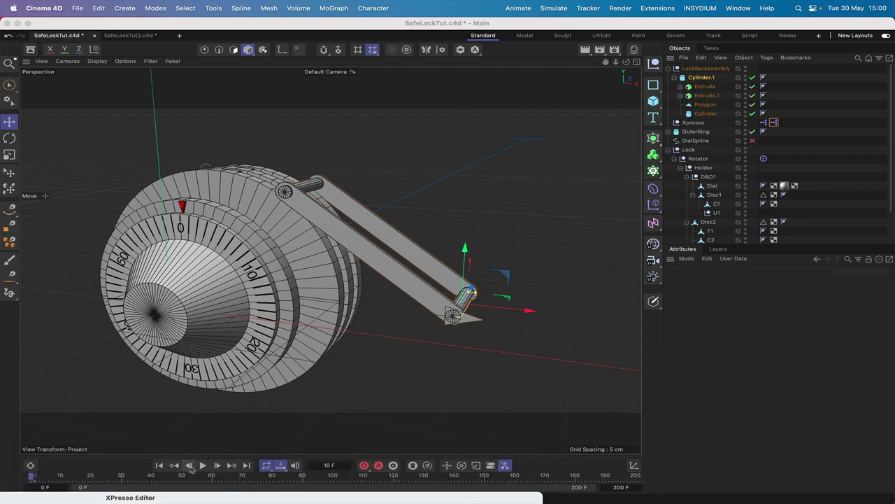
{"action": "left_click", "coordinate": [160, 466]}
{"action": "left_click", "coordinate": [204, 465]}
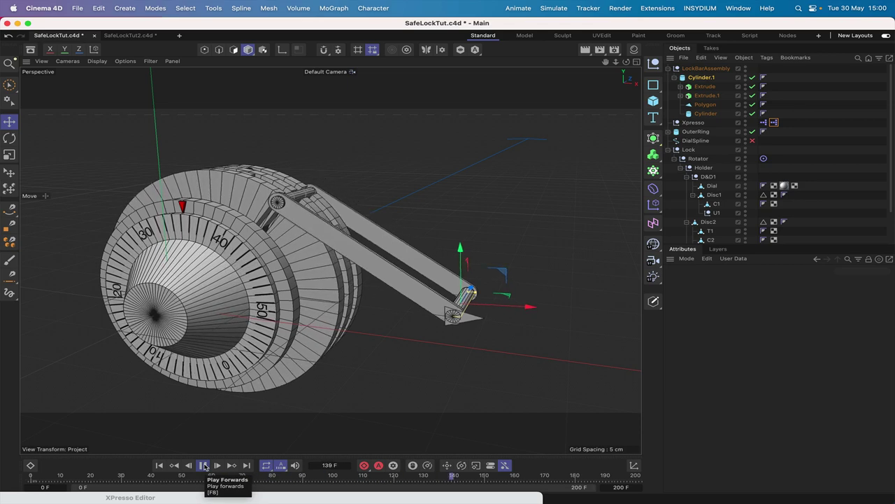
{"action": "left_click", "coordinate": [203, 465]}
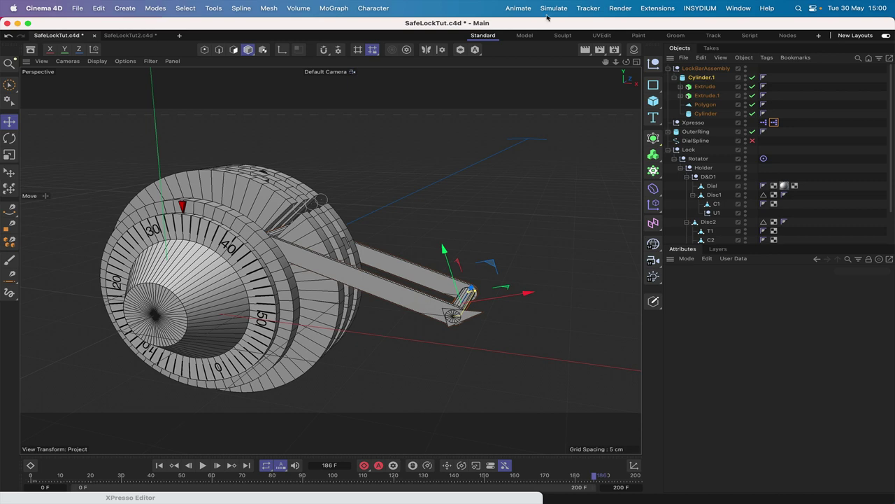
Step: Set the animation's play mode to Simple so playback does not loop
{"action": "left_click", "coordinate": [516, 10]}
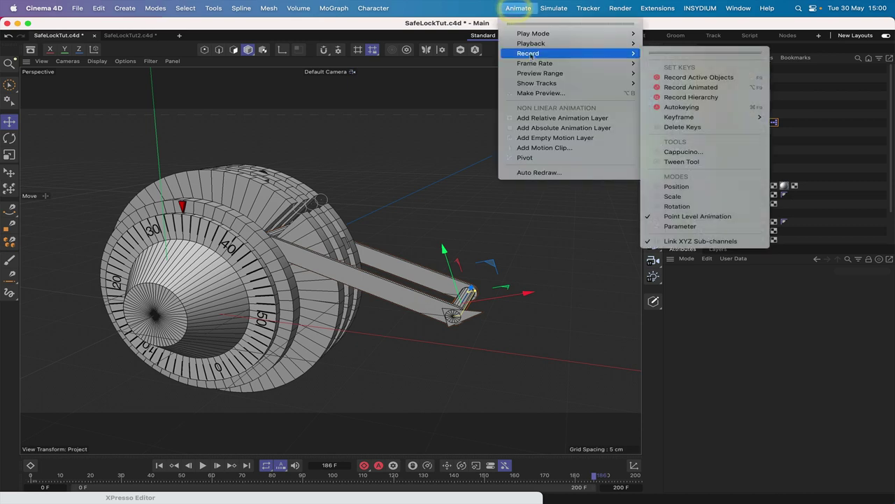
{"action": "mouse_move", "coordinate": [560, 34]}
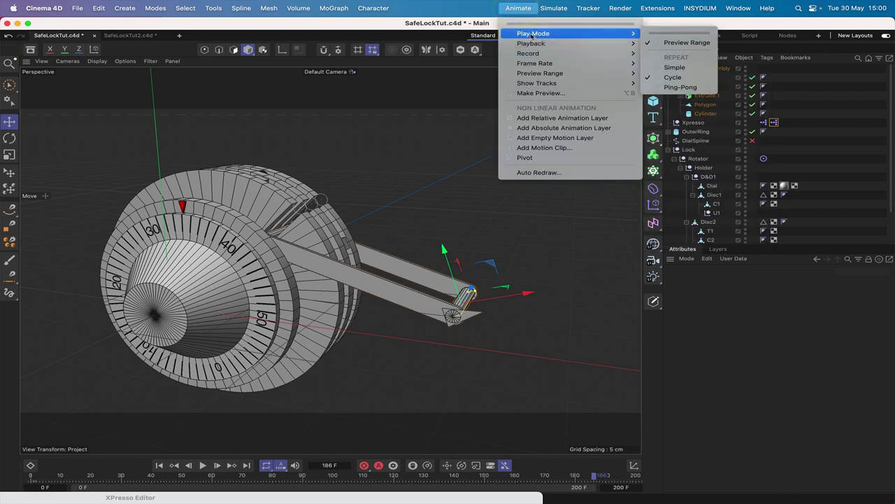
{"action": "left_click", "coordinate": [697, 67]}
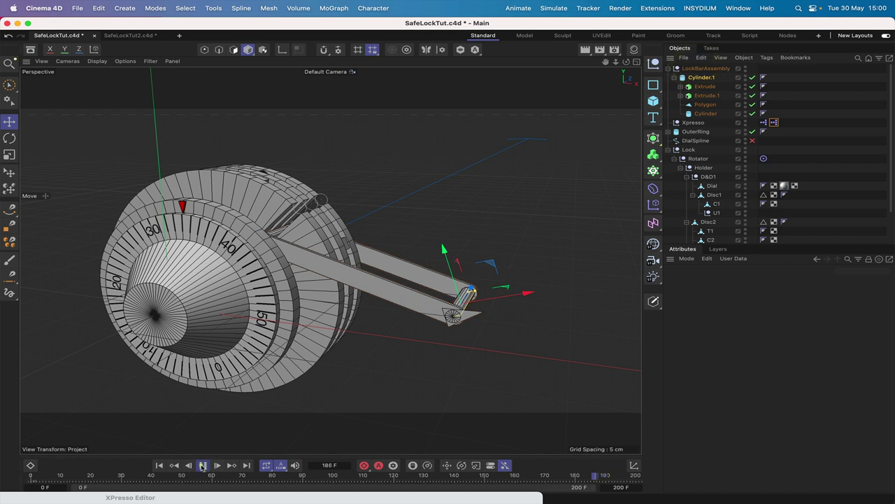